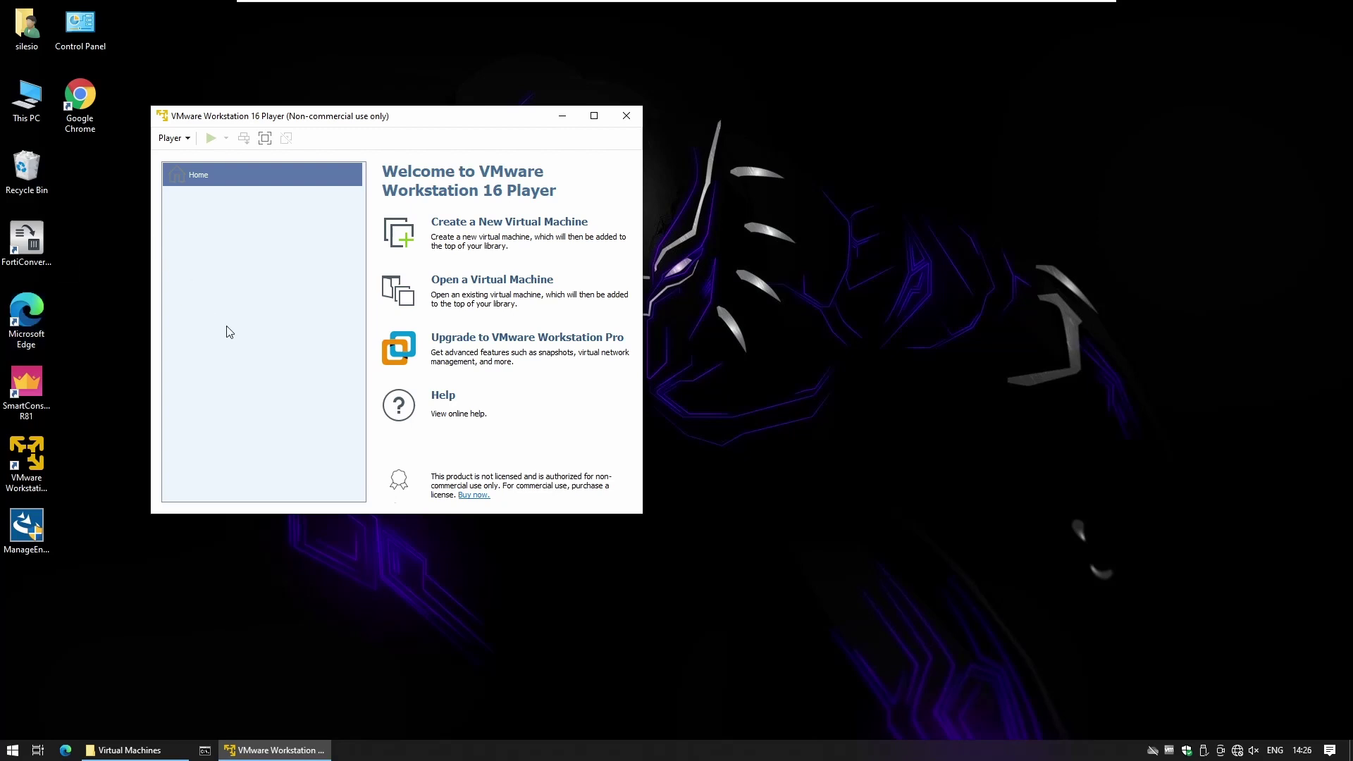
# - Start a new virtual machine installing from the Check_Point_R80.40_T294 ISO image
pyautogui.click(462, 224)
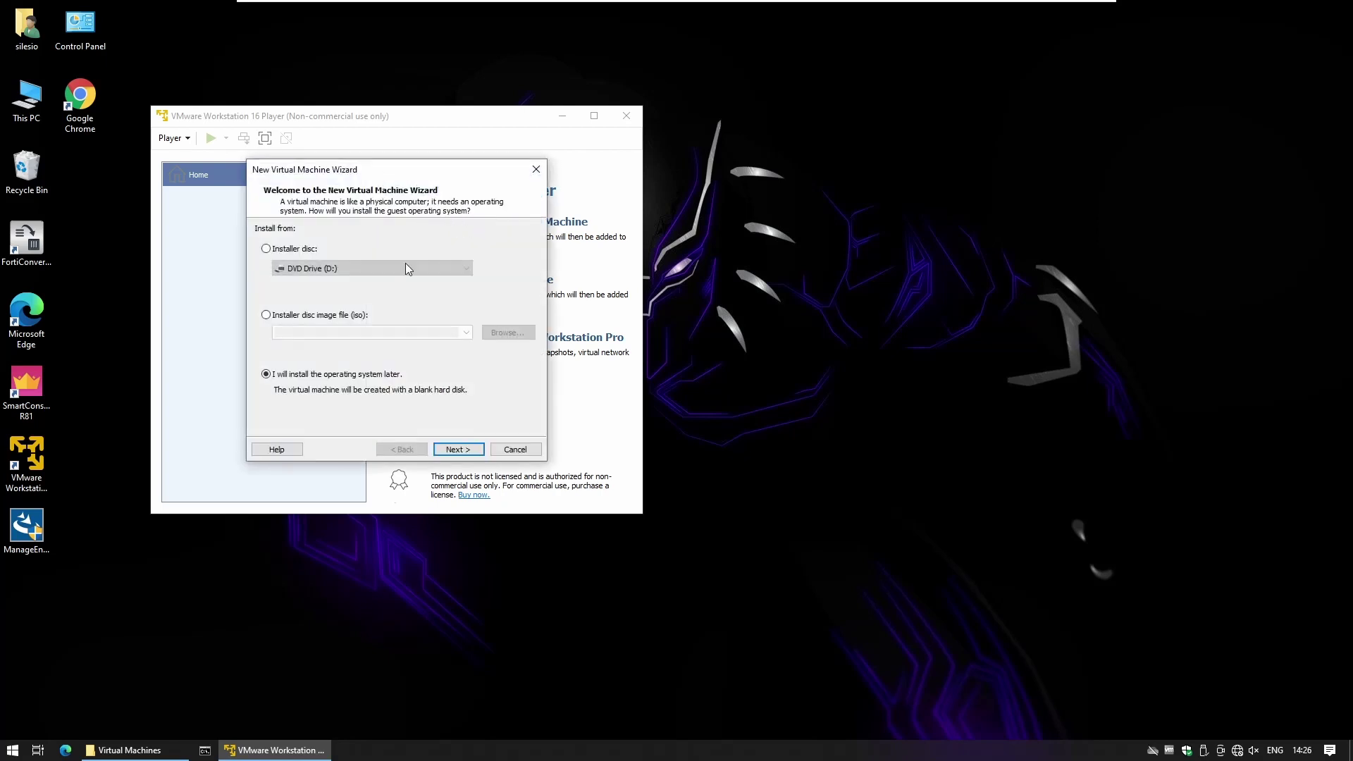
pyautogui.click(338, 317)
pyautogui.click(507, 332)
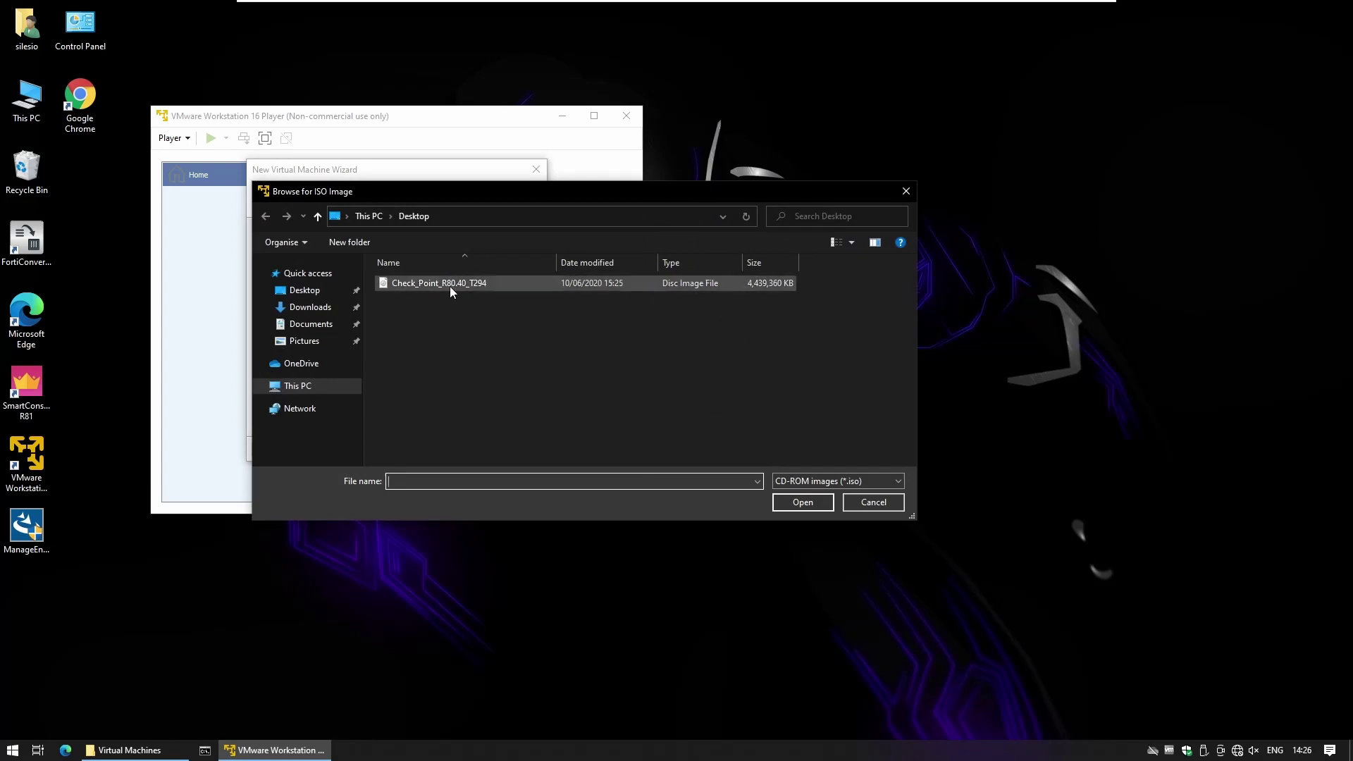
pyautogui.doubleClick(456, 289)
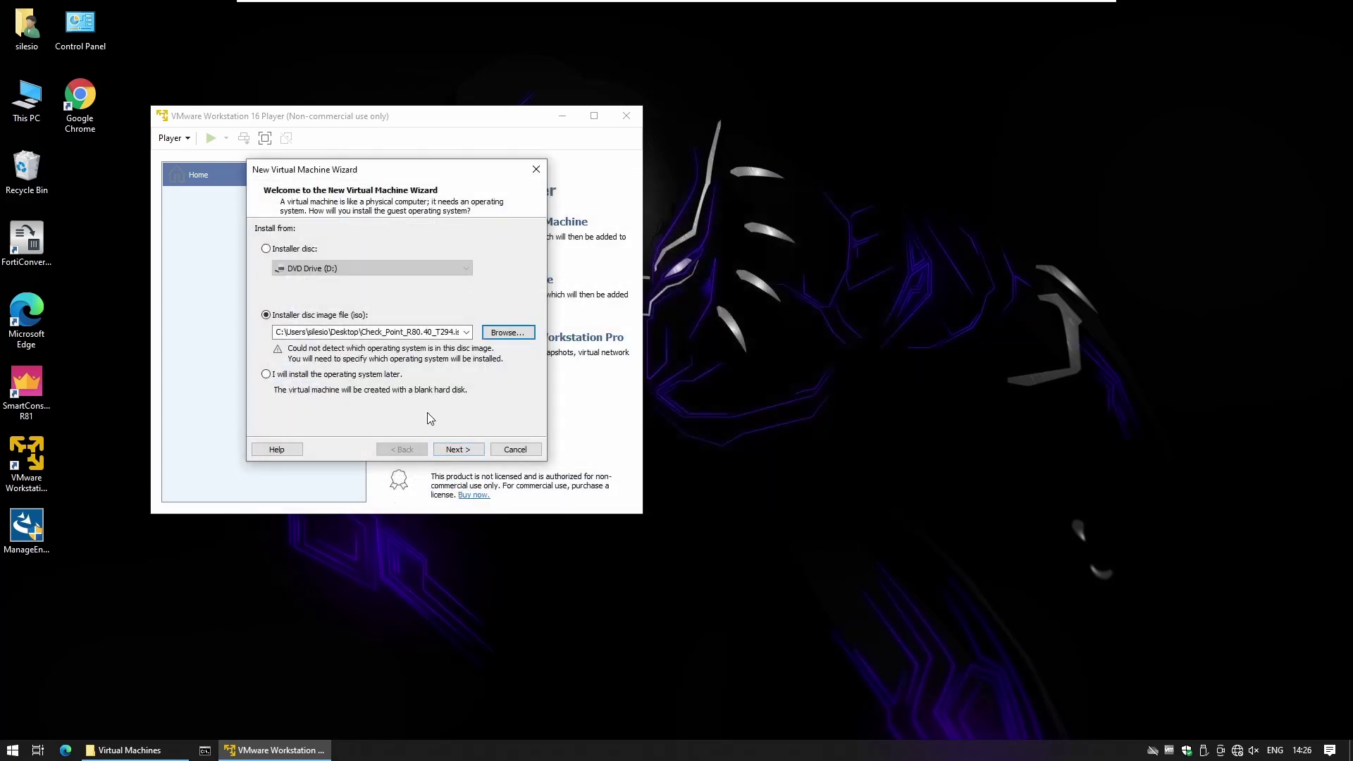
pyautogui.click(454, 453)
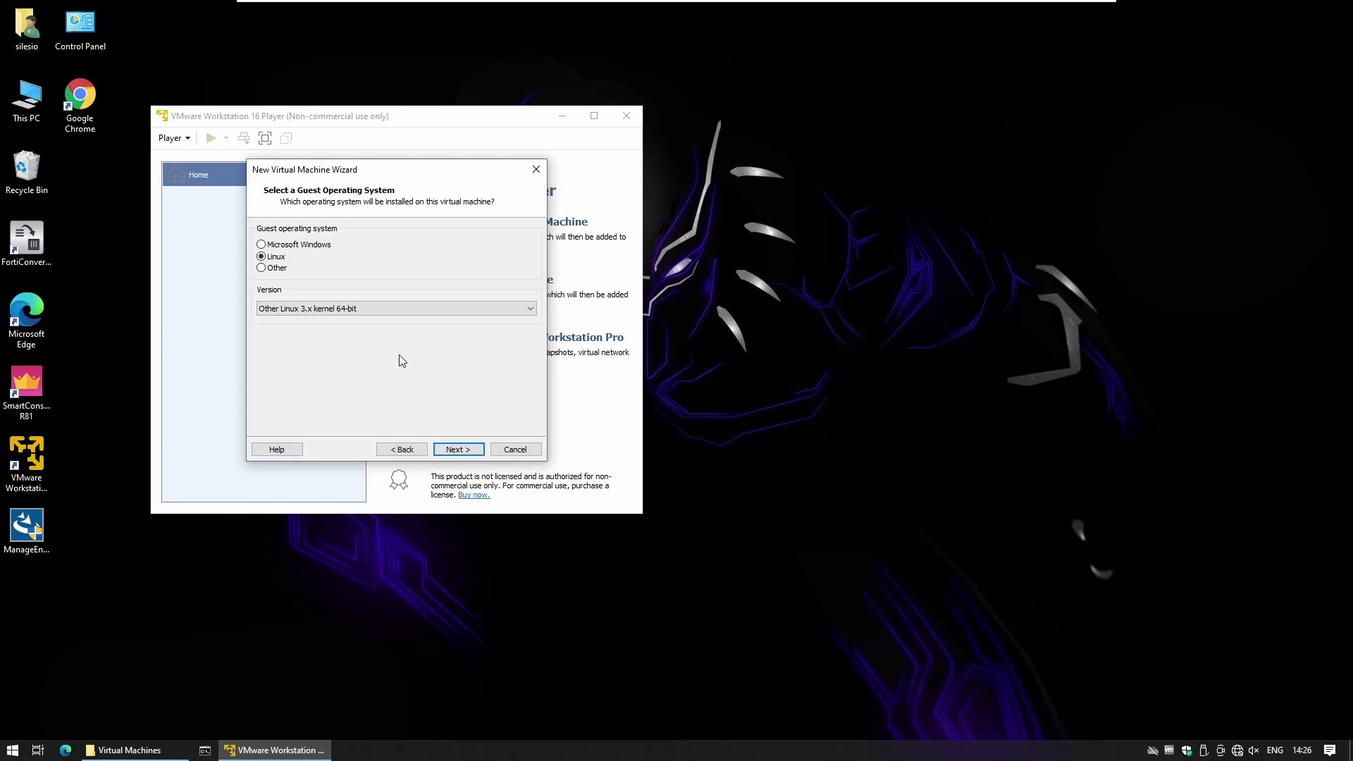
# - Choose Linux as guest OS, keep the name GW and a 40 GB split disk through to the summary
pyautogui.click(260, 256)
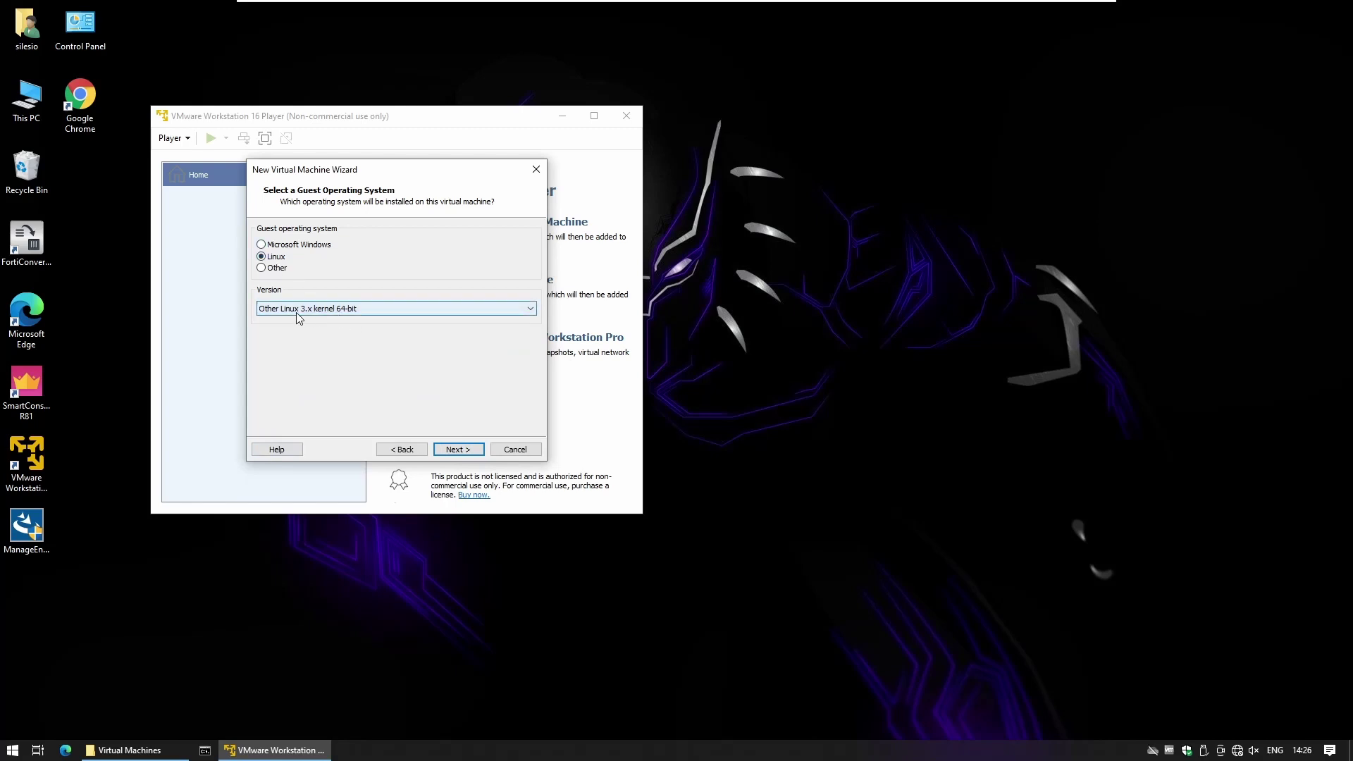
pyautogui.click(450, 448)
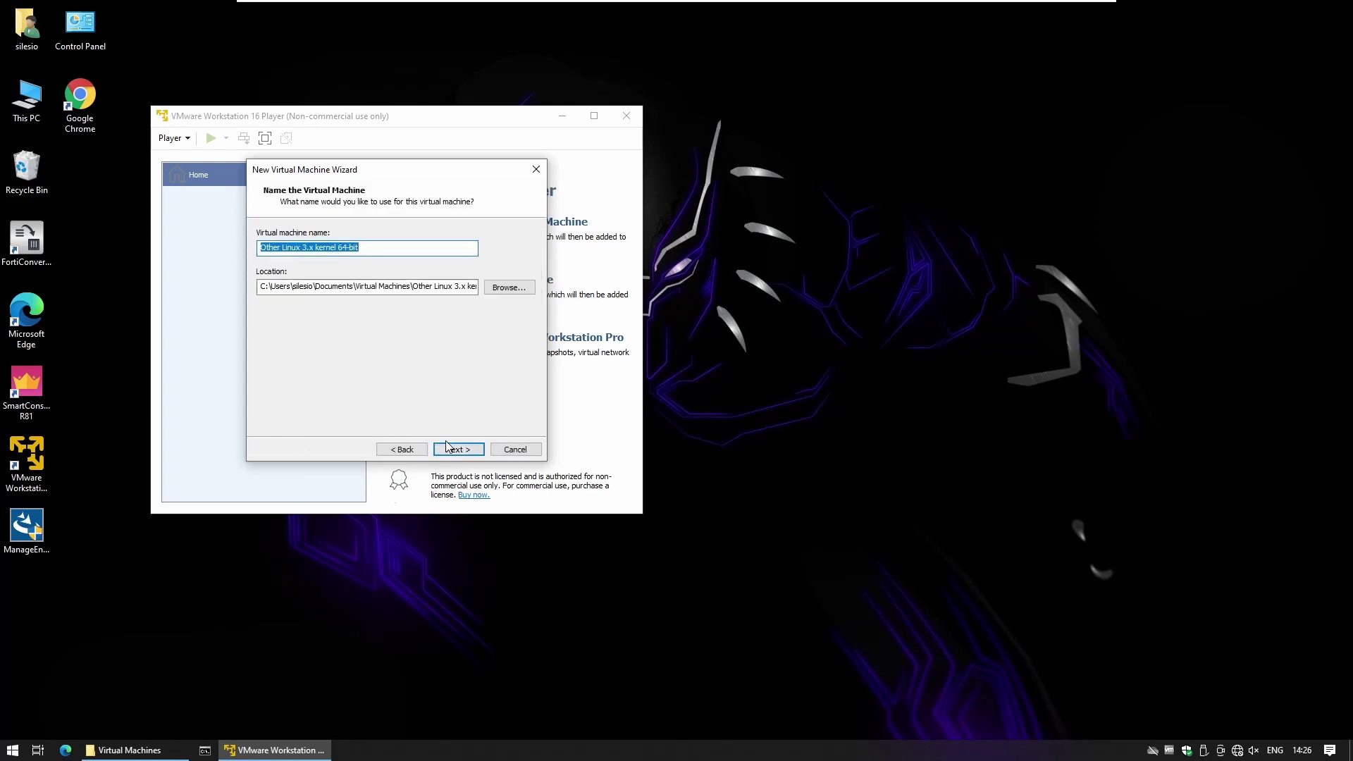
pyautogui.write('GW')
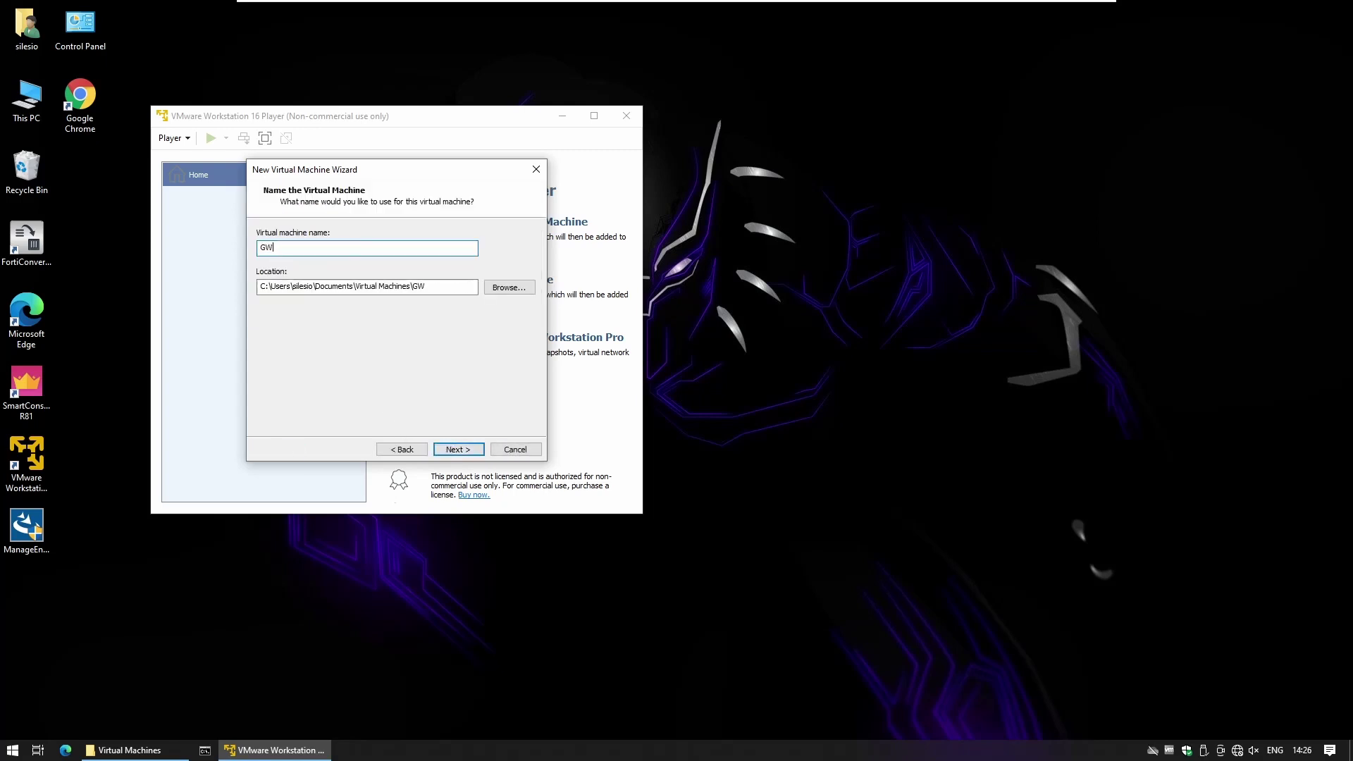
pyautogui.click(467, 451)
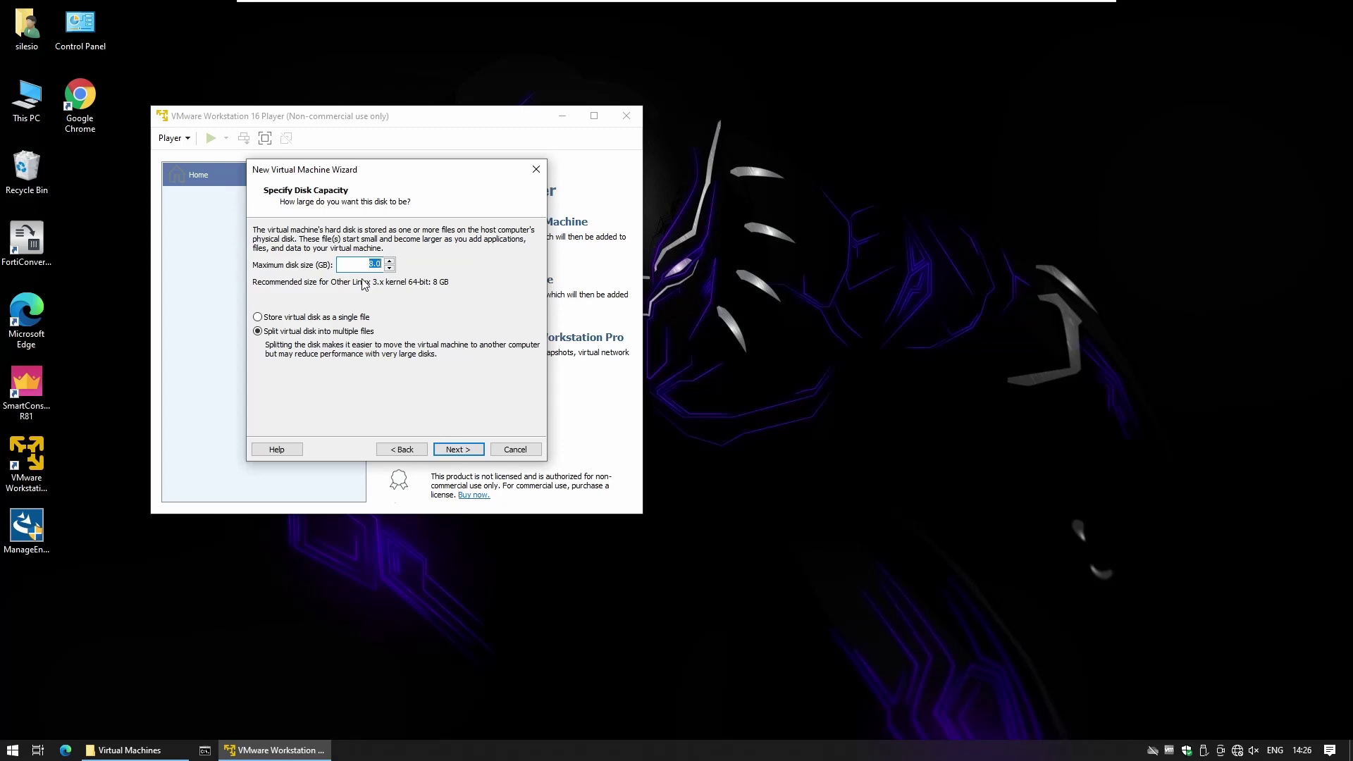
pyautogui.write('40')
pyautogui.click(475, 455)
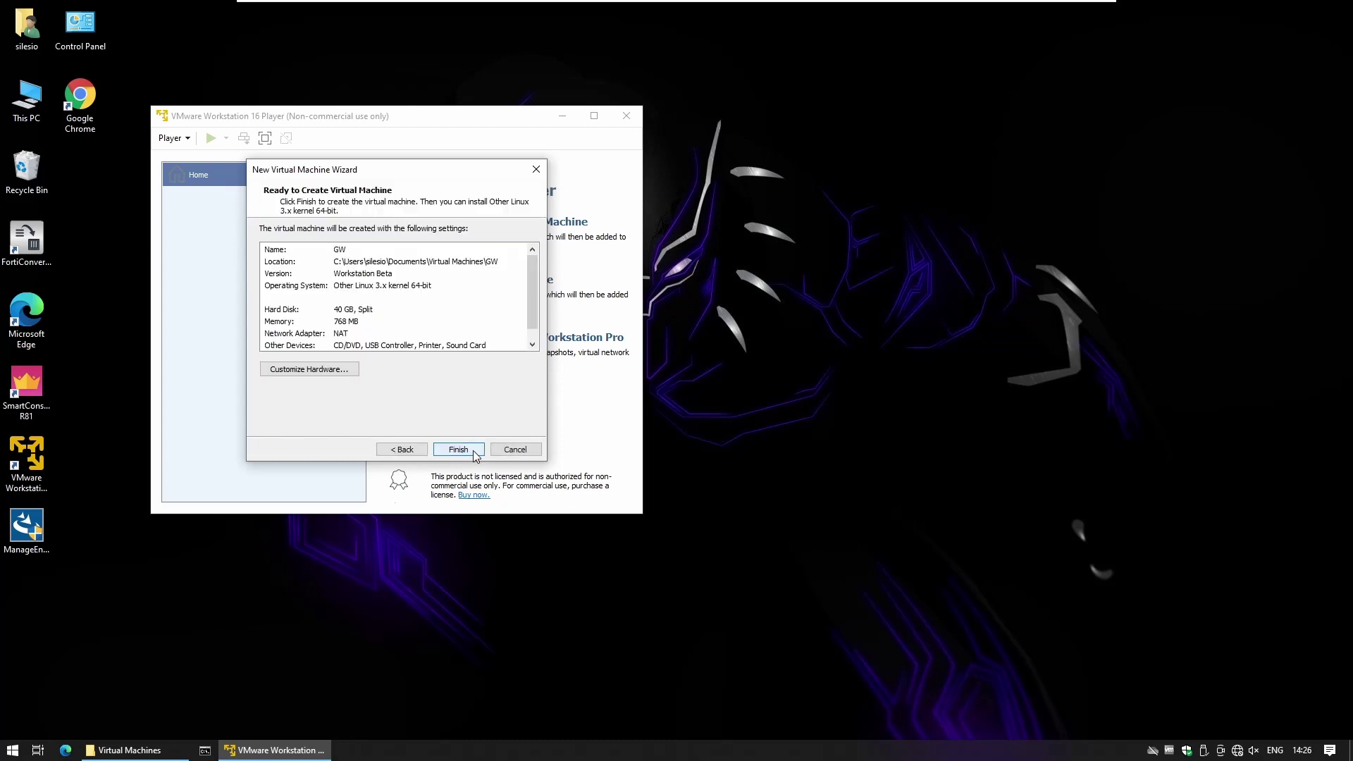
# - Finish creating GW and give it 4 GB memory and 2 processor cores
pyautogui.click(464, 451)
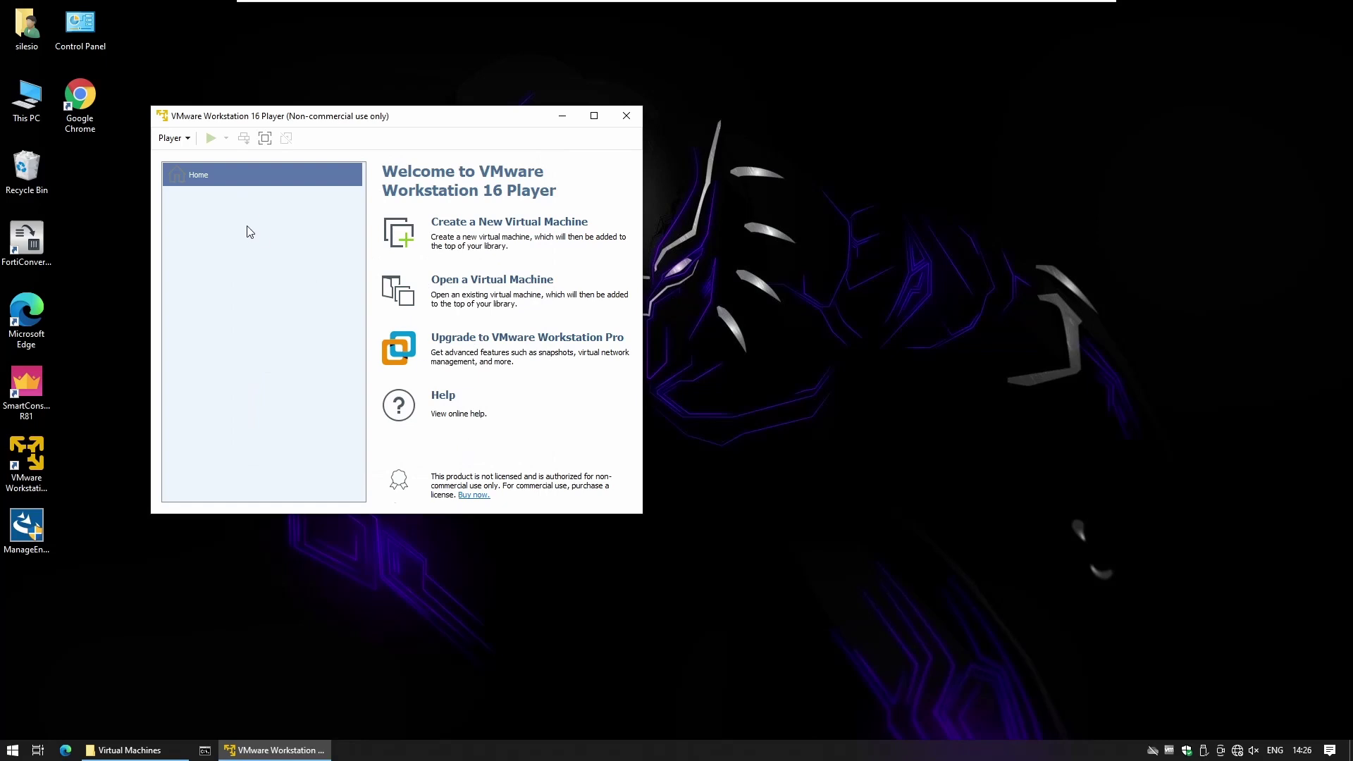
pyautogui.click(431, 495)
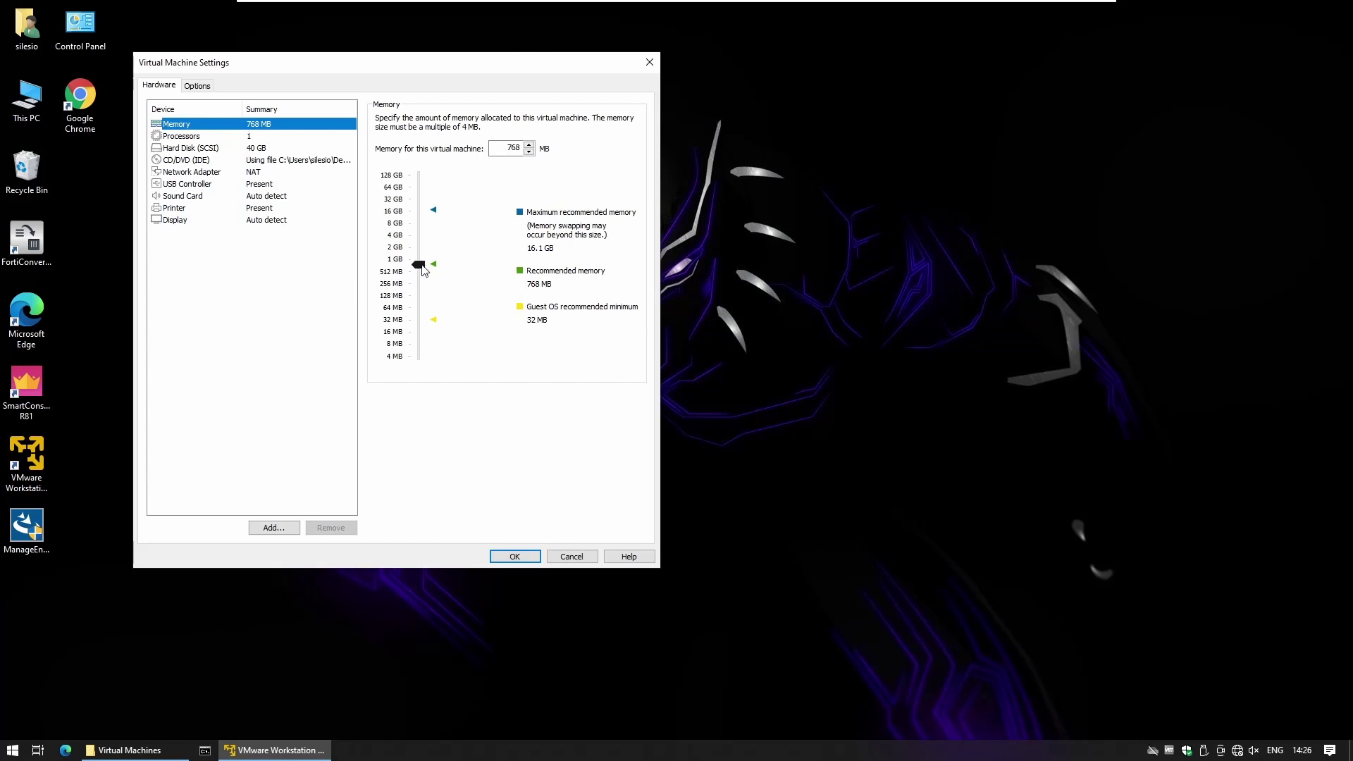
pyautogui.moveTo(420, 264); pyautogui.dragTo(420, 236)
pyautogui.click(185, 135)
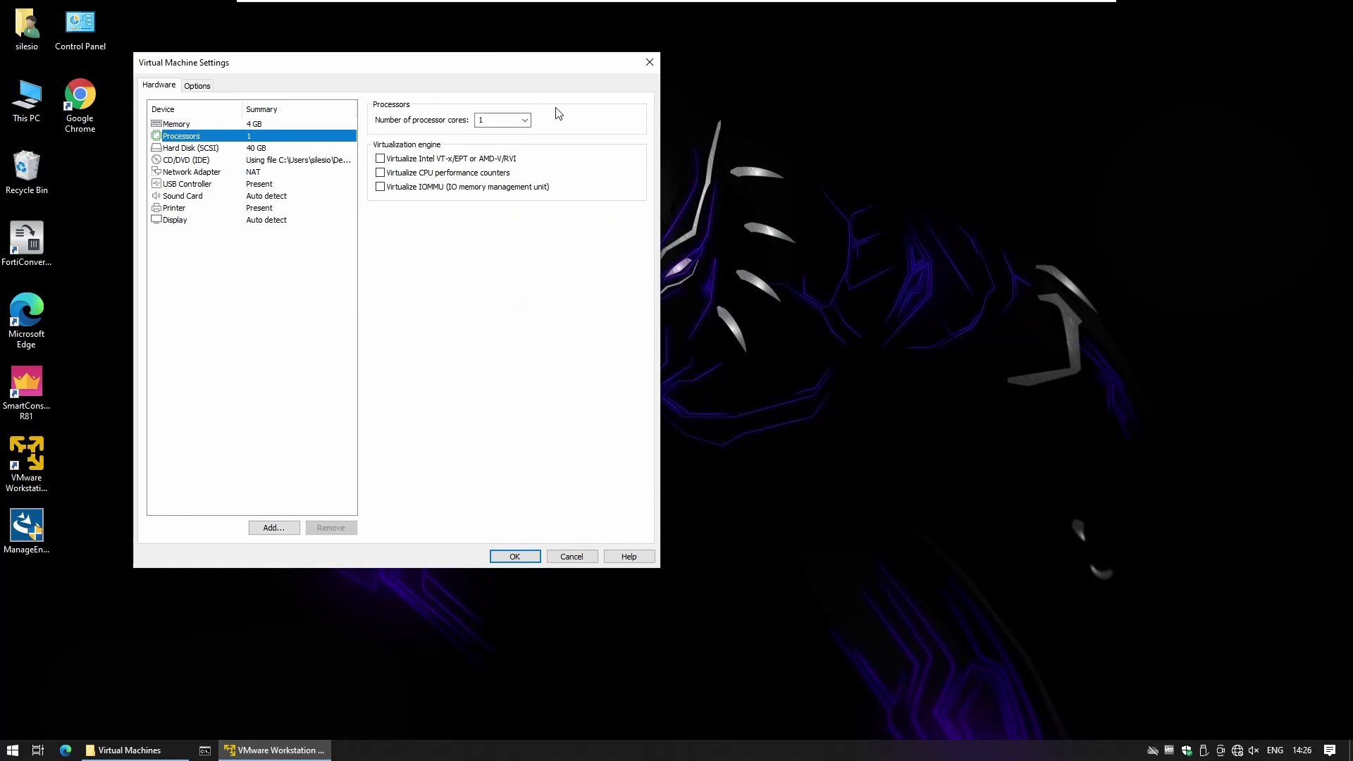
pyautogui.click(525, 121)
pyautogui.click(503, 148)
# - Connect GW's network adapter to the custom host-only VMnet1 network and save the settings
pyautogui.click(277, 150)
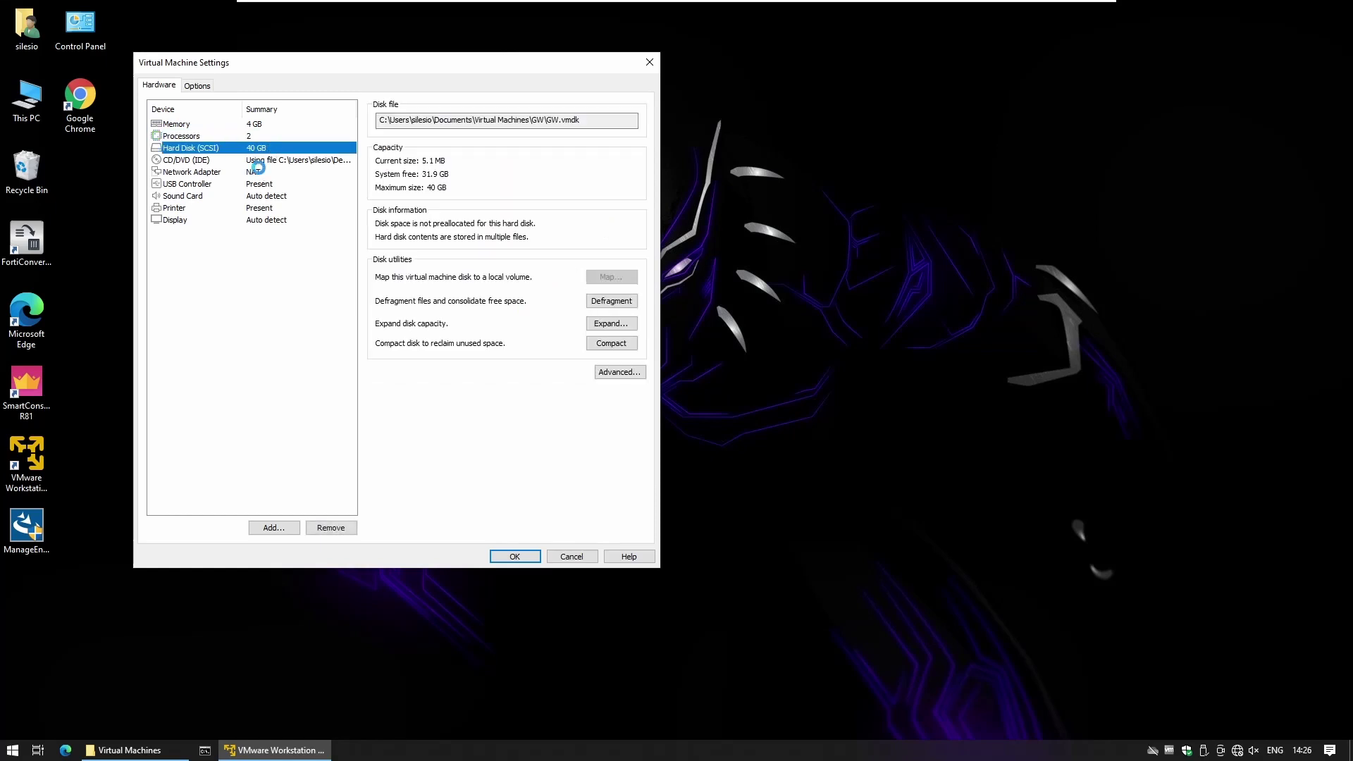
pyautogui.click(264, 173)
pyautogui.click(407, 249)
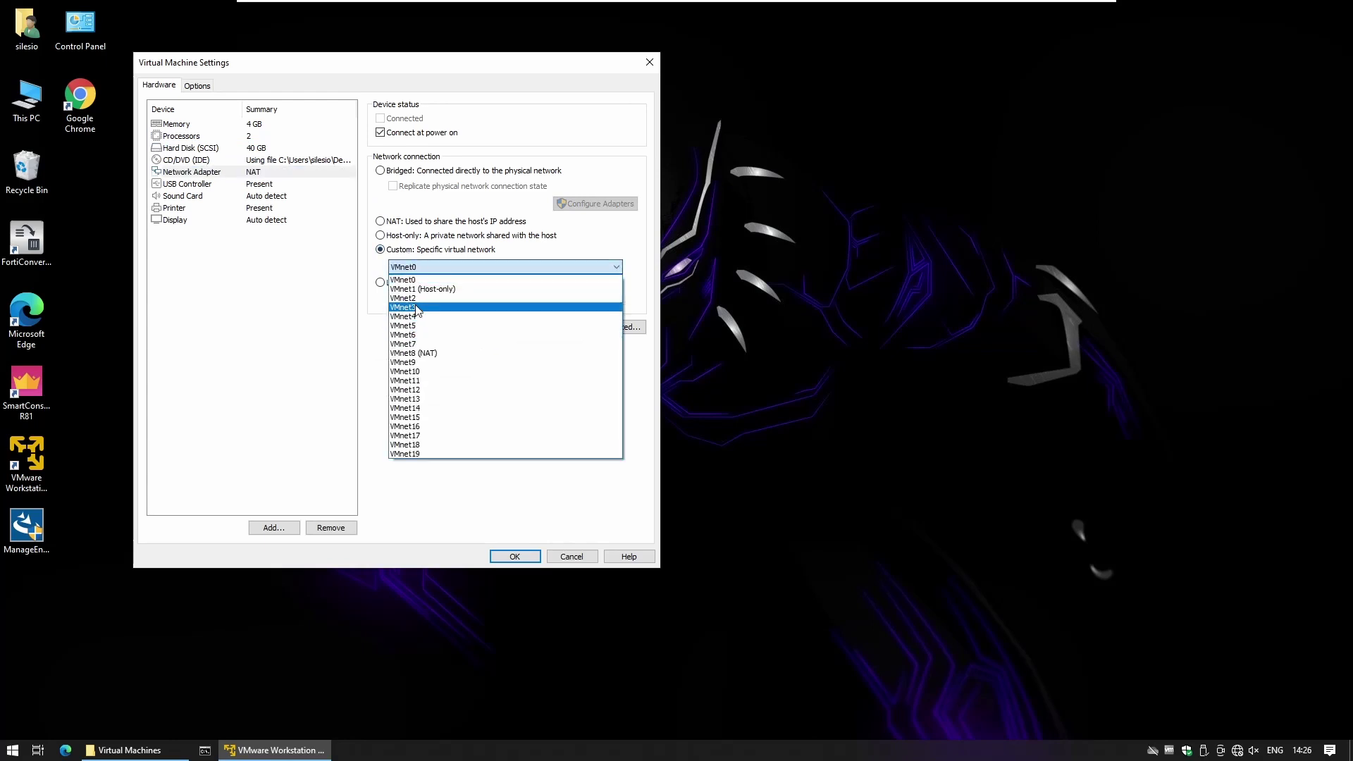
pyautogui.click(418, 291)
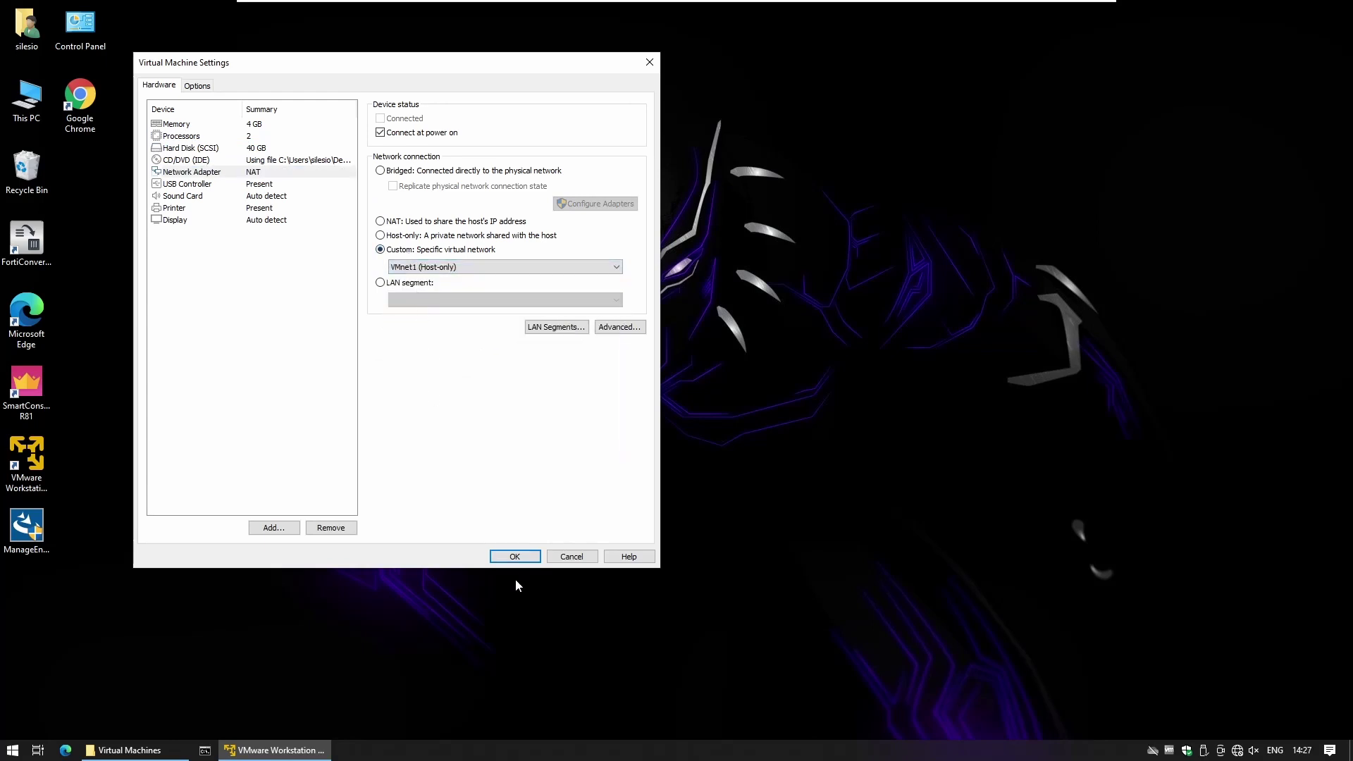
pyautogui.click(514, 556)
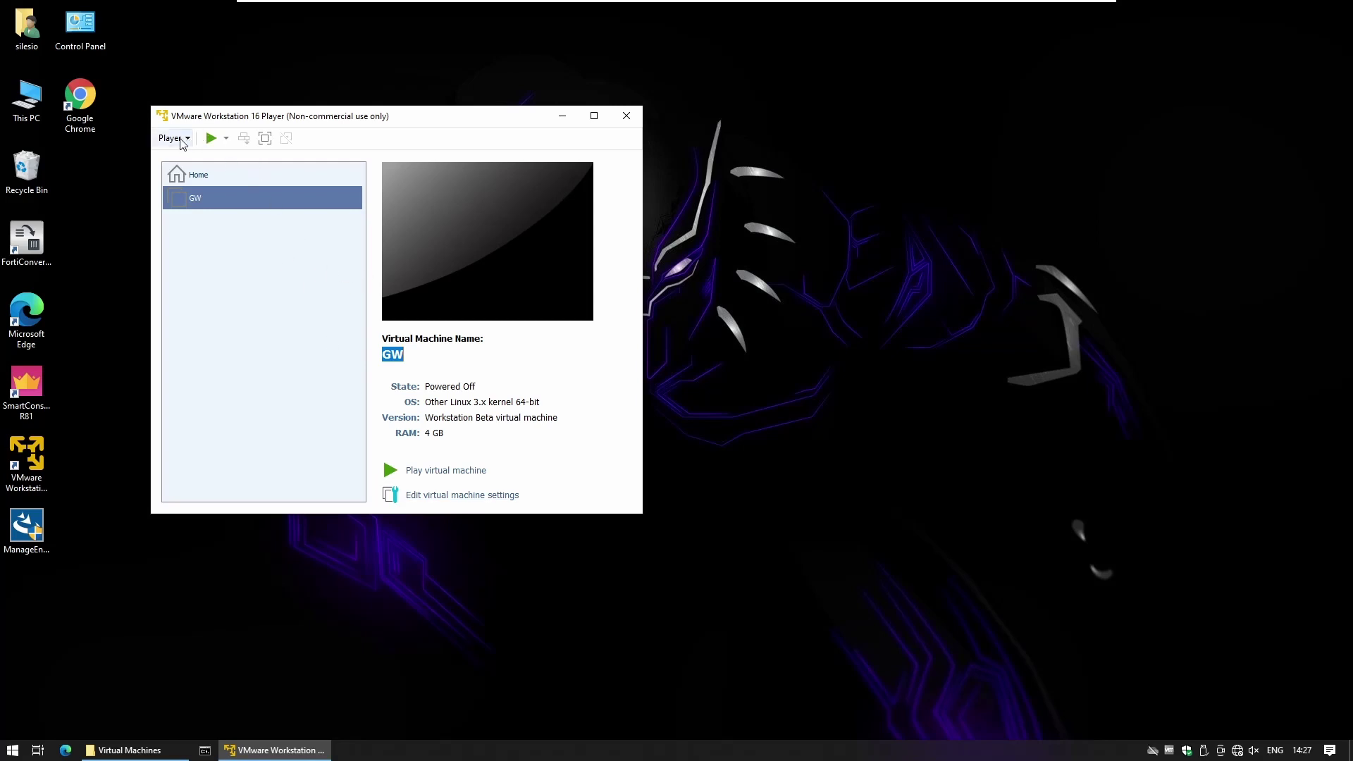
# - Launch a second VMware Player window from the desktop icon
pyautogui.click(173, 139)
pyautogui.click(338, 417)
pyautogui.click(28, 453)
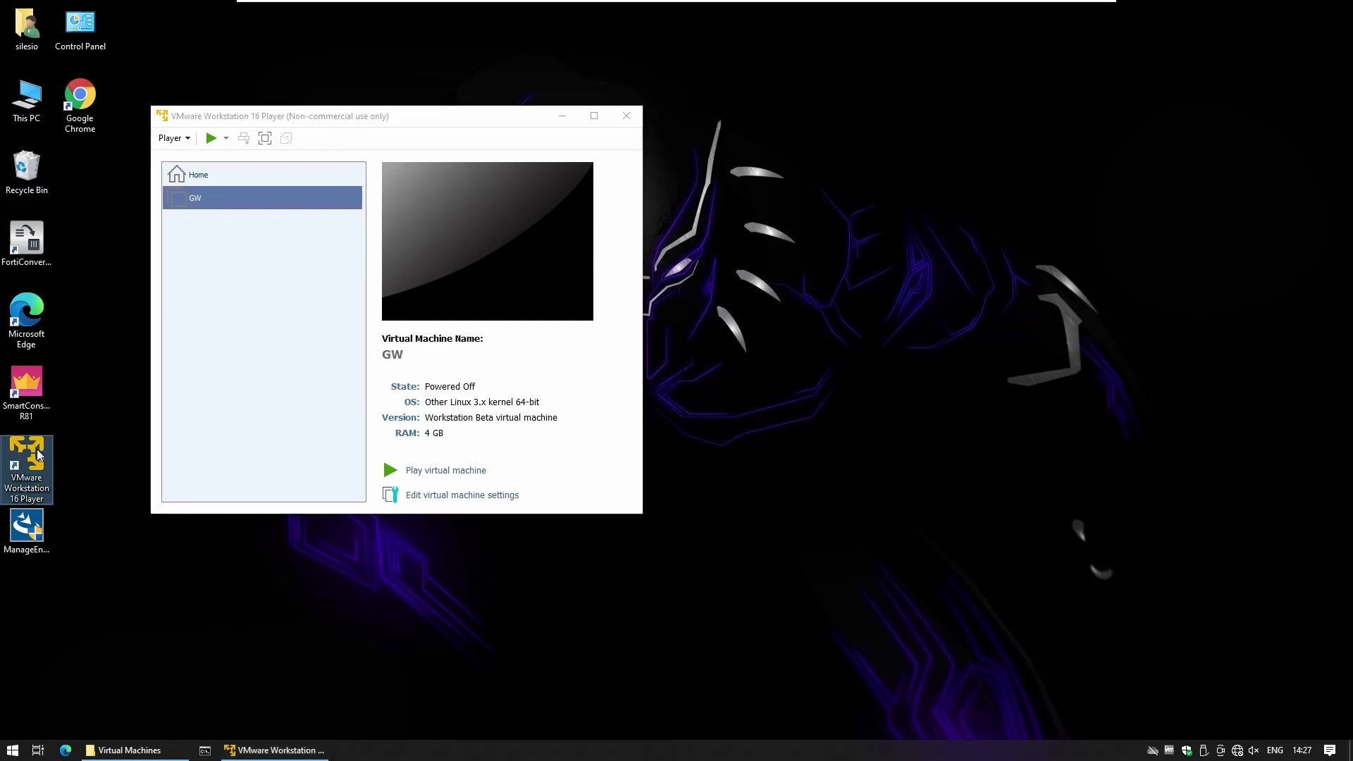
pyautogui.doubleClick(40, 454)
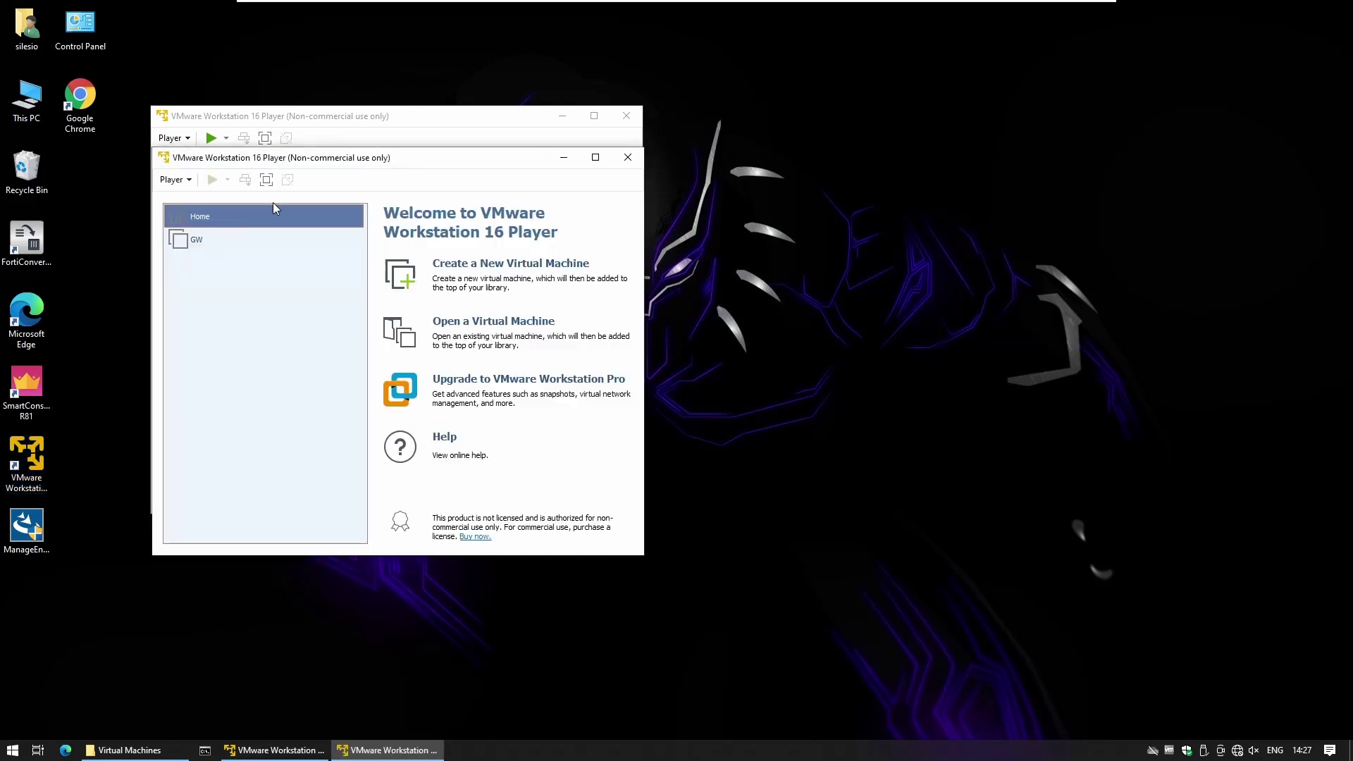
# - Start a new virtual machine installing from the Check_Point_R80.40_T294 ISO image
pyautogui.click(478, 271)
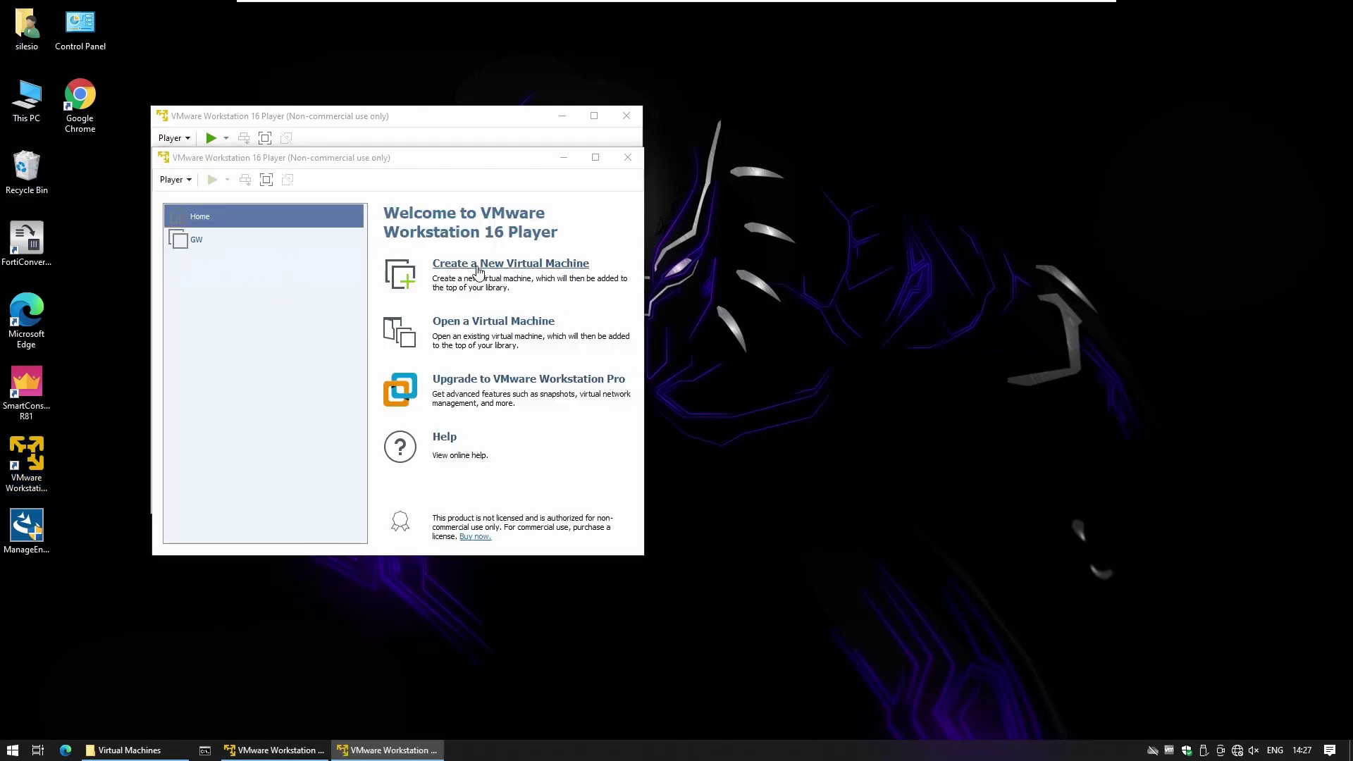
pyautogui.click(304, 357)
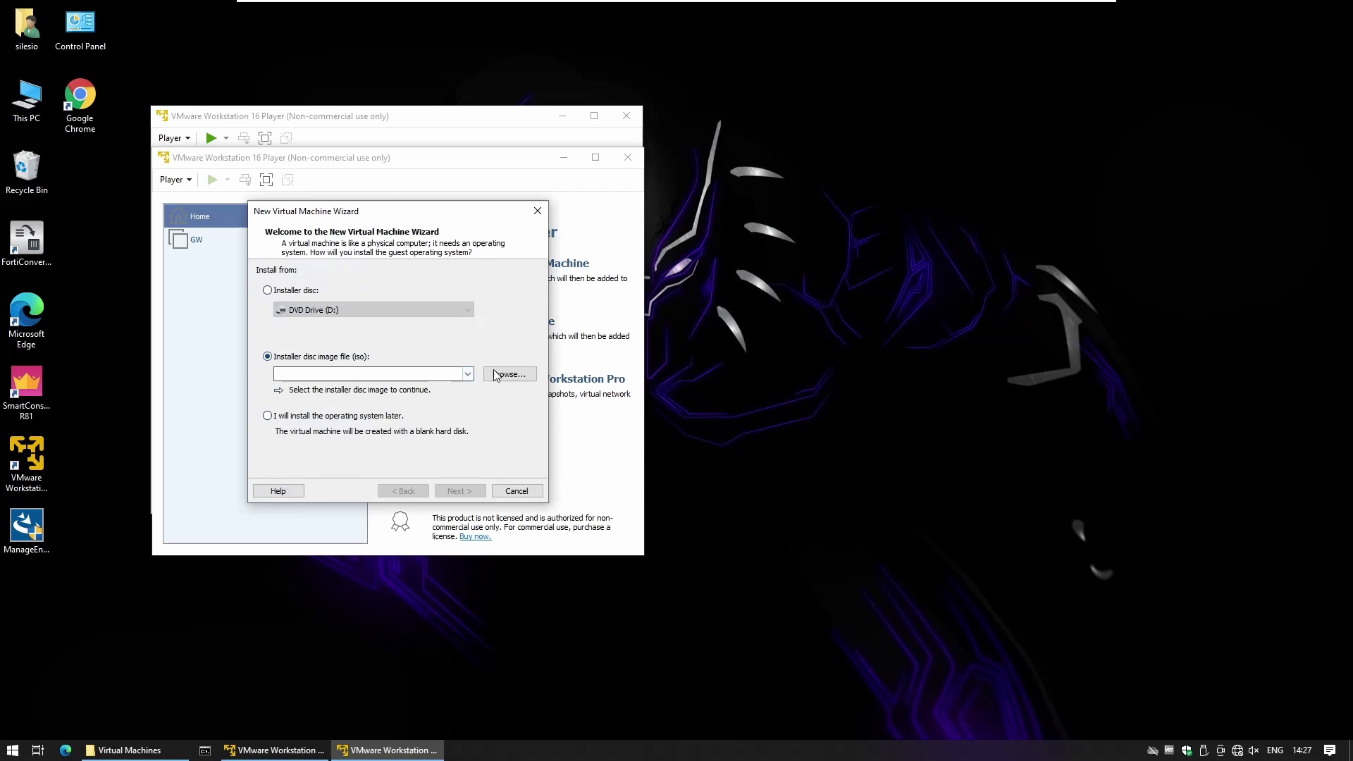
pyautogui.click(509, 374)
pyautogui.doubleClick(415, 322)
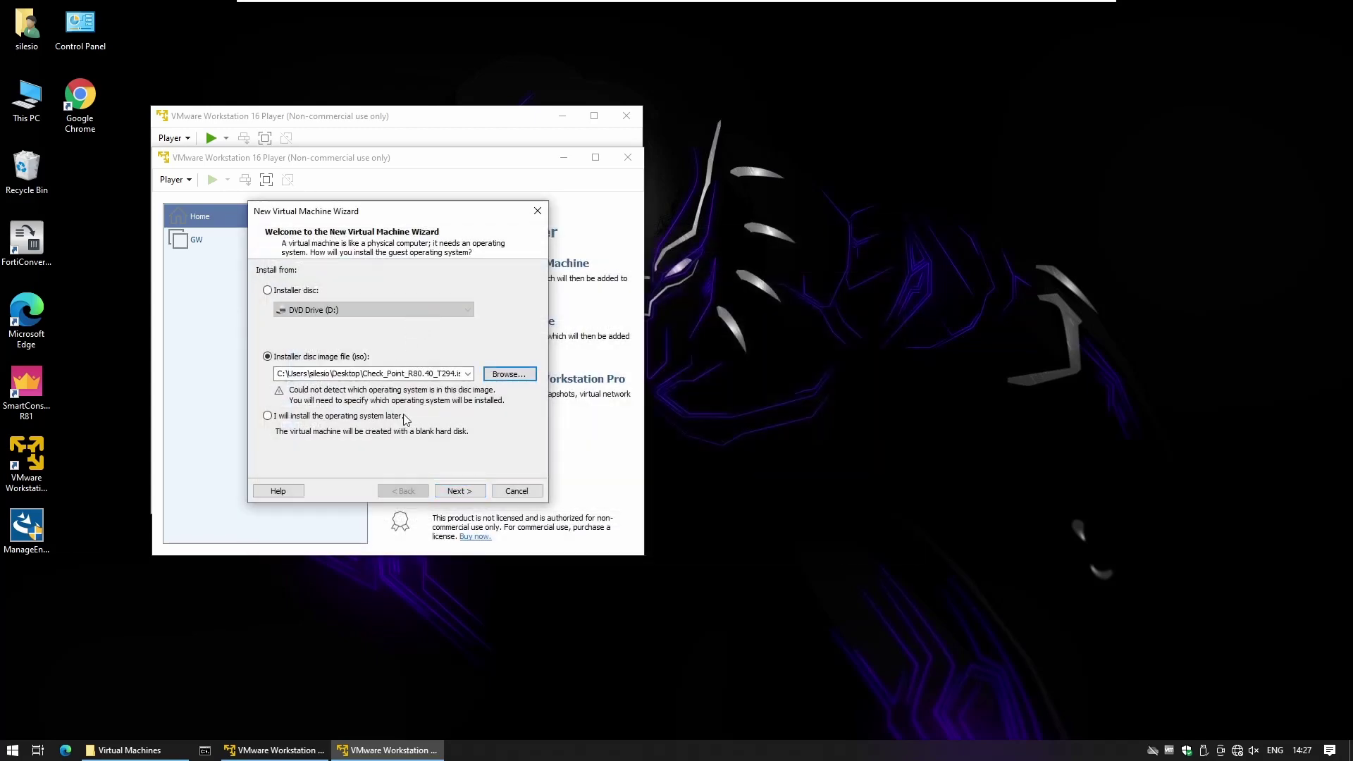
pyautogui.click(463, 493)
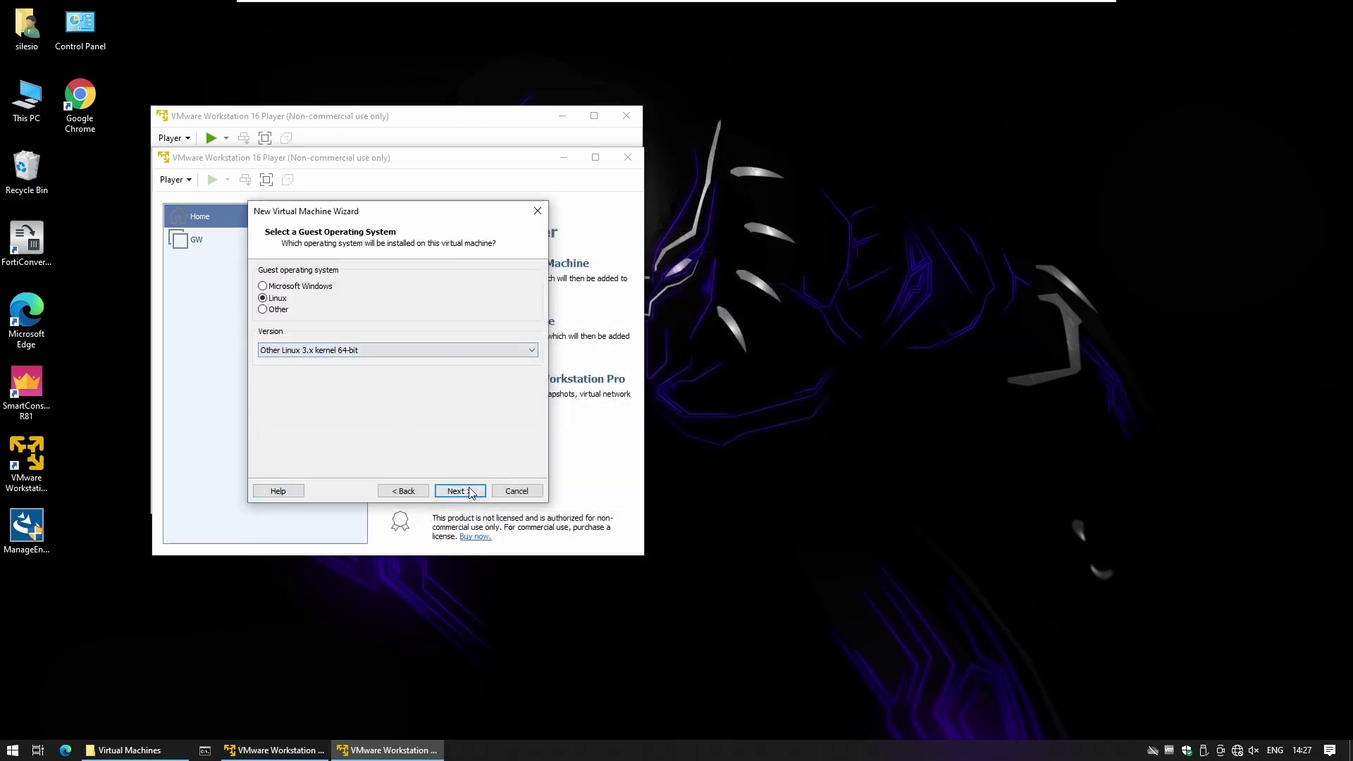
# - Keep Linux as guest OS, rename the machine to SMS with a 40 GB disk, through to the summary
pyautogui.click(455, 491)
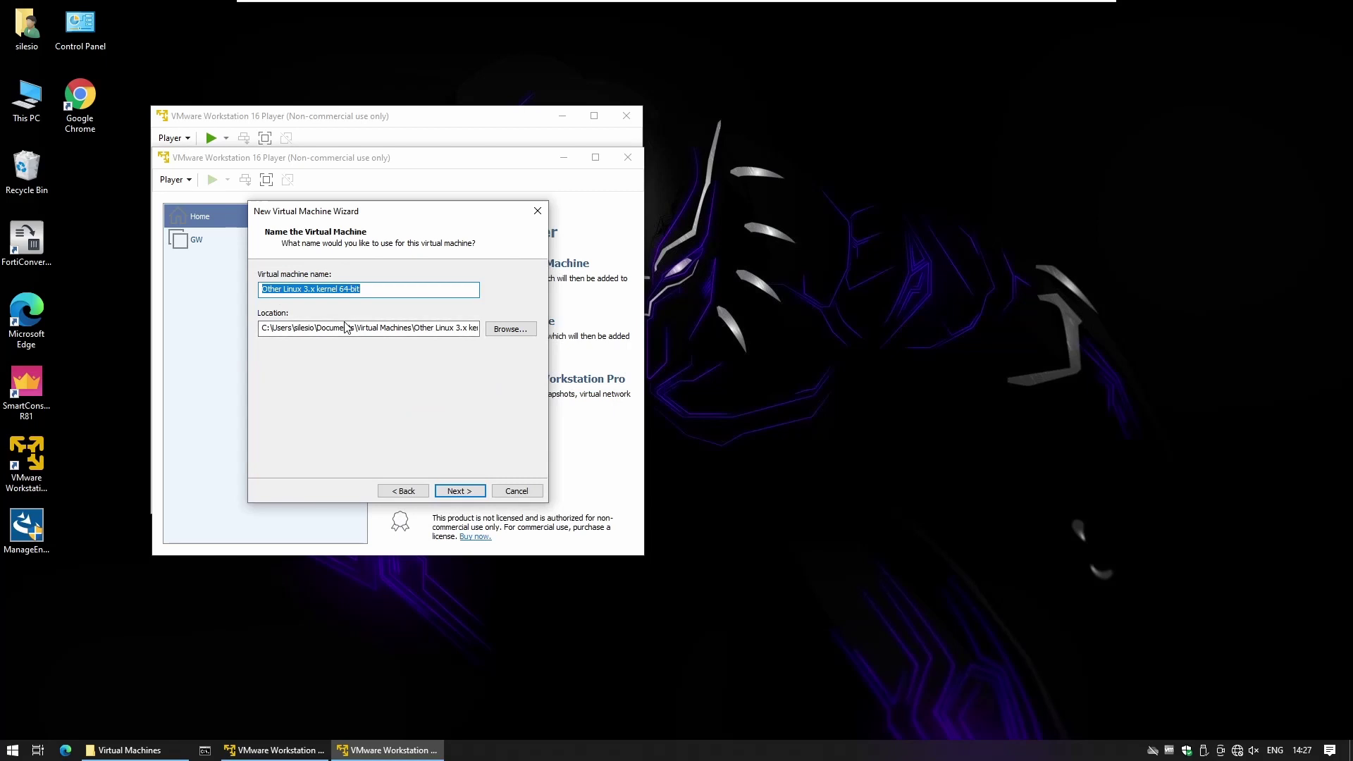
pyautogui.press('BackSpace')
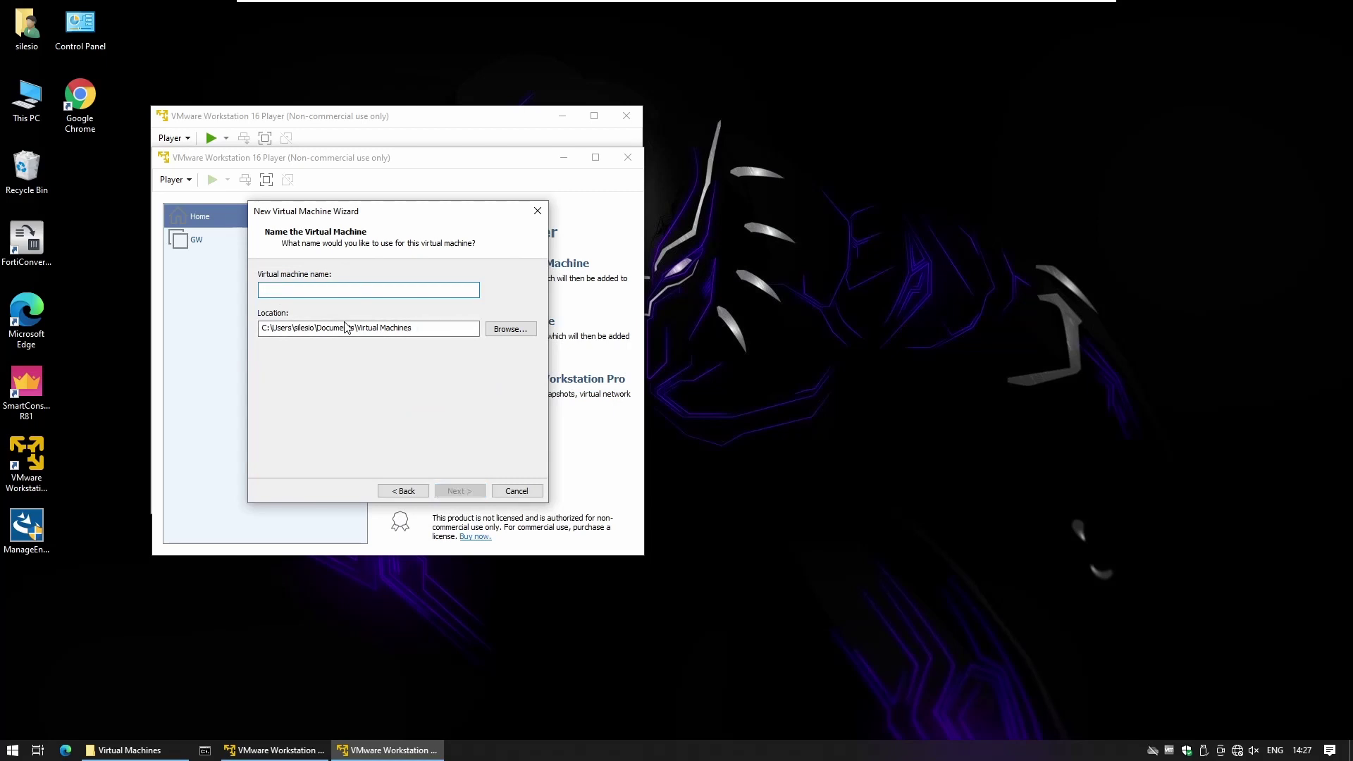
pyautogui.write('SMS')
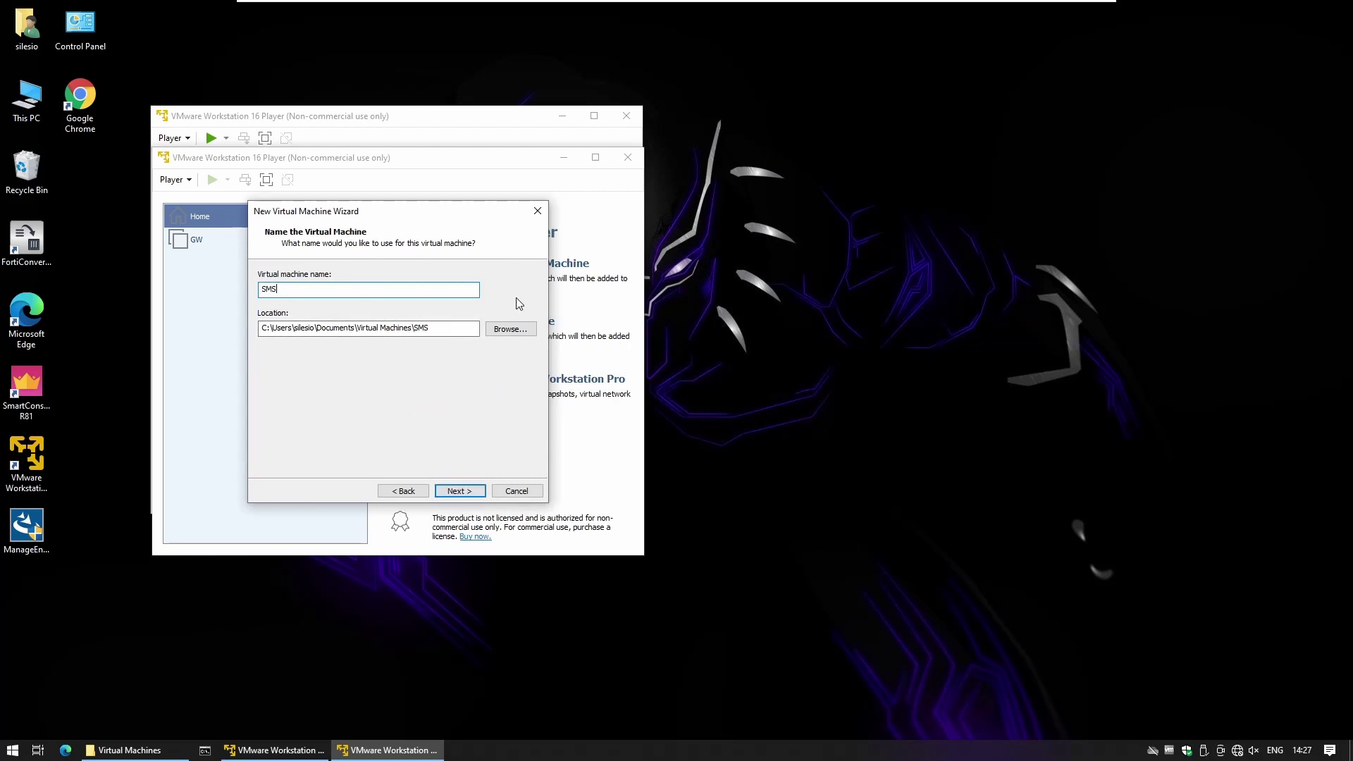
pyautogui.click(457, 490)
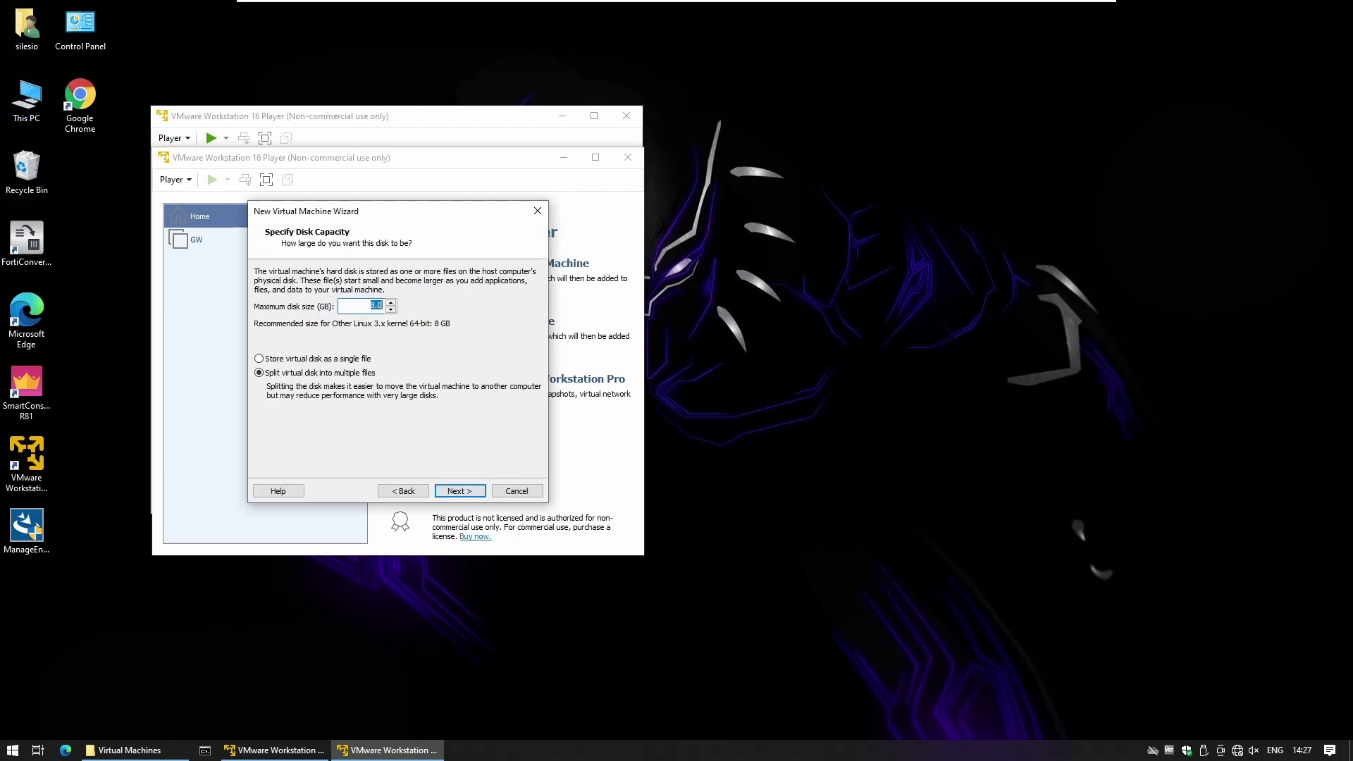
pyautogui.write('40')
pyautogui.click(467, 490)
# - Finish creating SMS and raise its memory to 4 GB in the settings
pyautogui.click(467, 490)
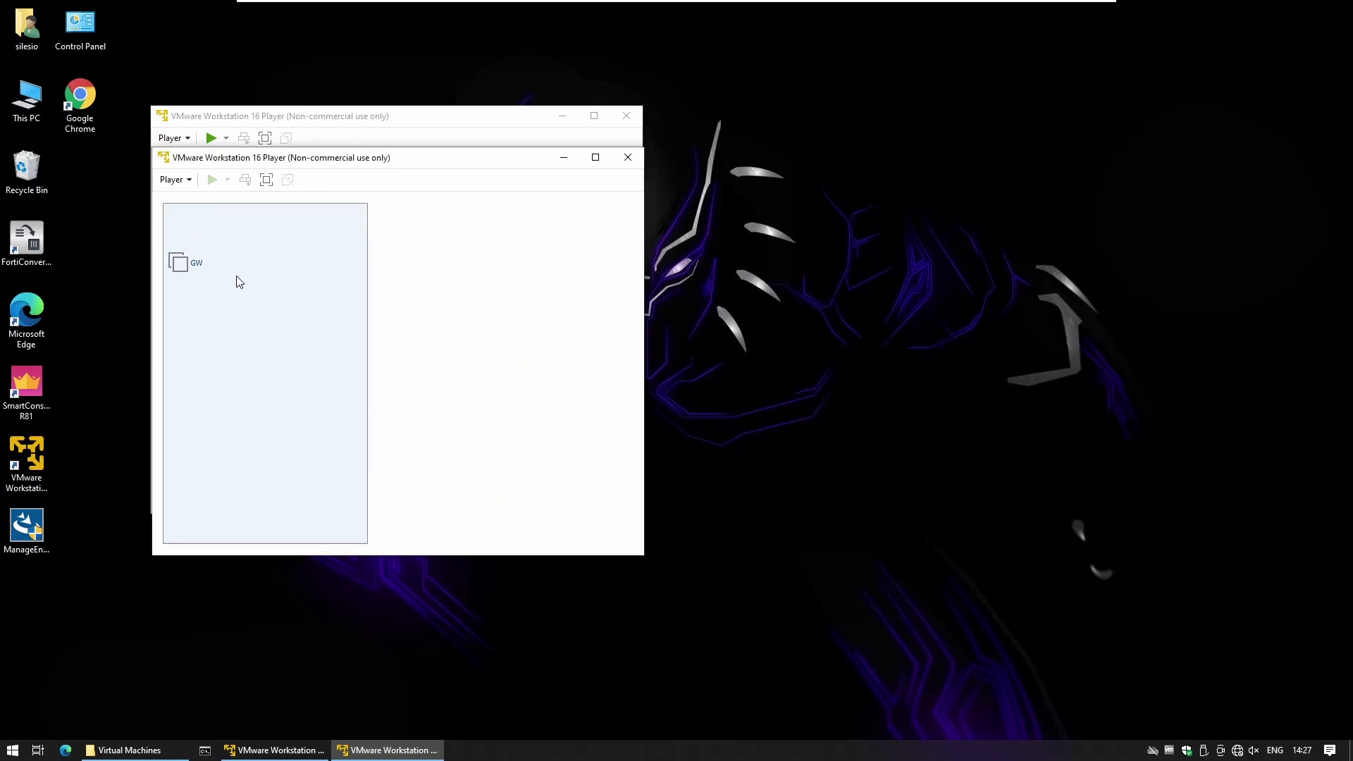
pyautogui.click(454, 541)
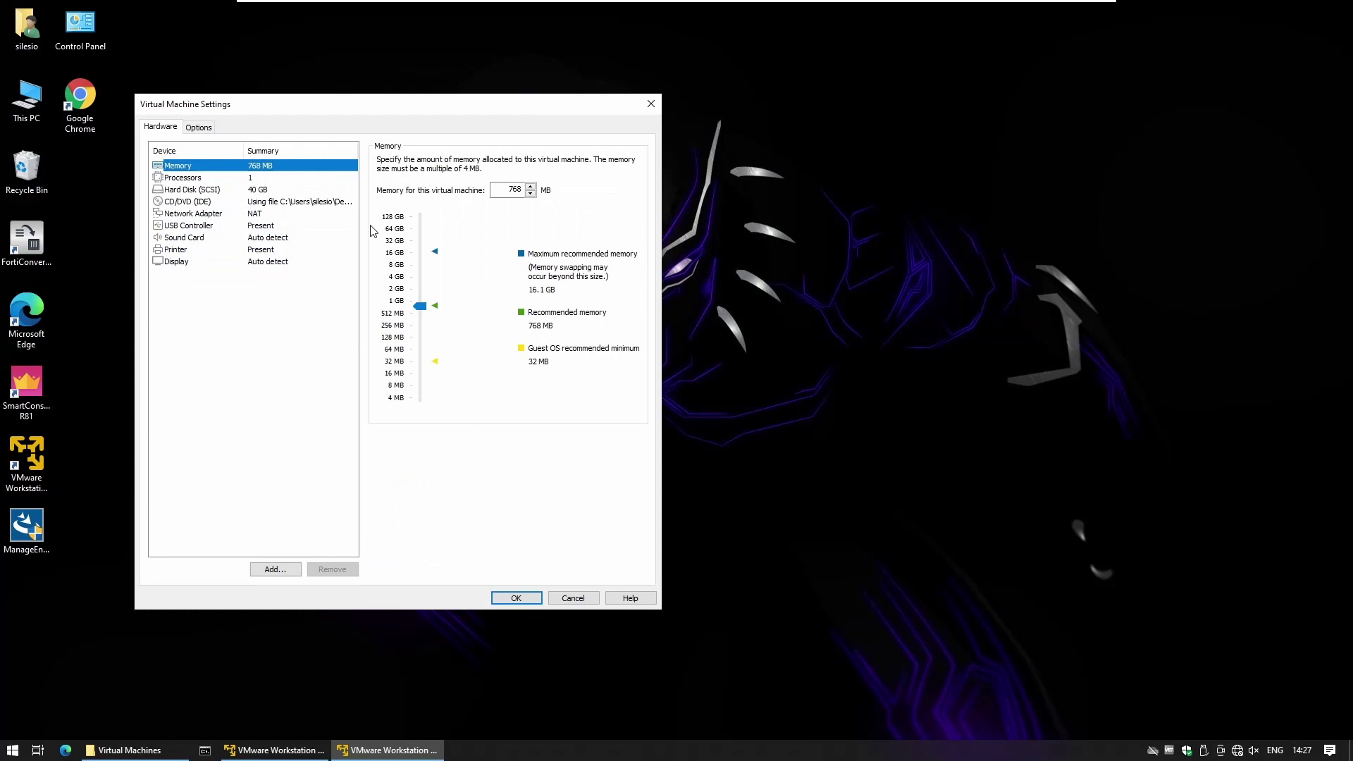
pyautogui.moveTo(421, 306); pyautogui.dragTo(420, 278)
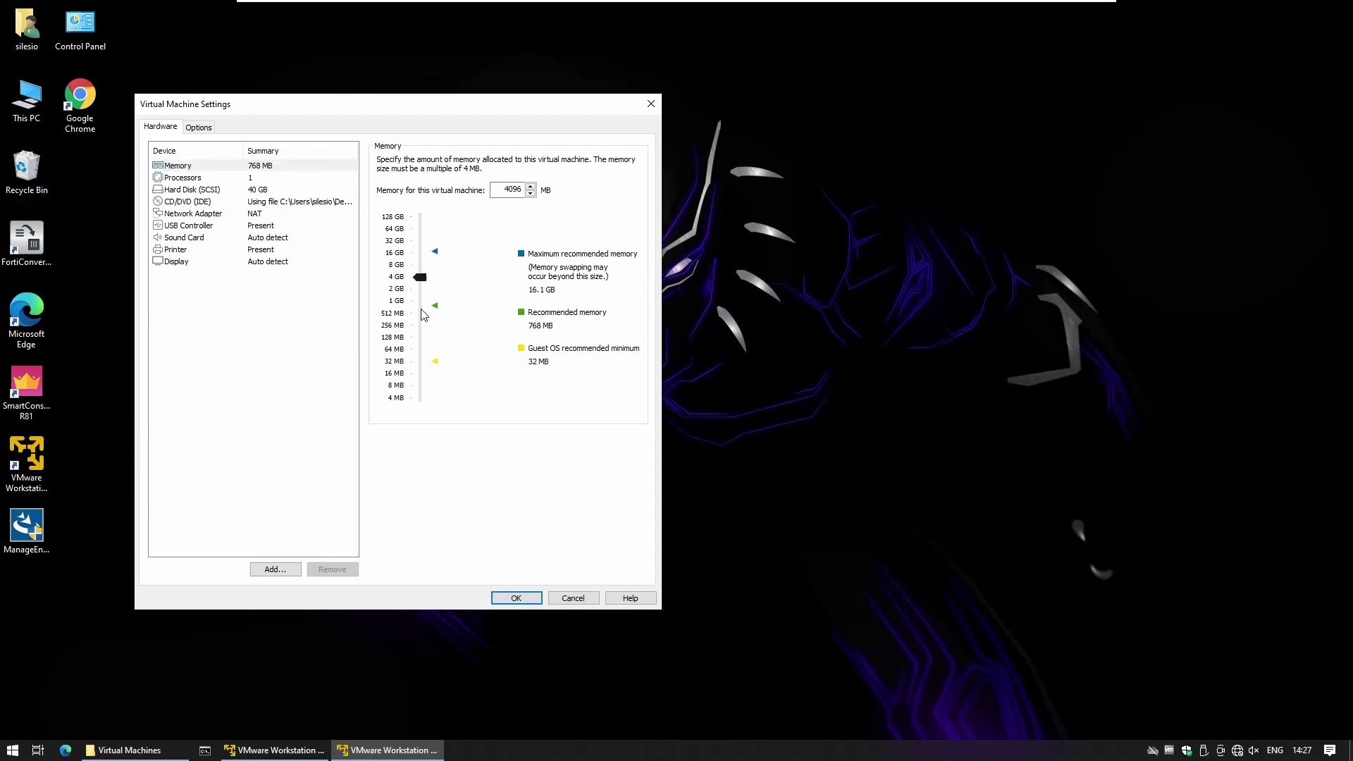
# - Give SMS 2 processor cores with Intel VT-x/EPT virtualization enabled
pyautogui.click(183, 177)
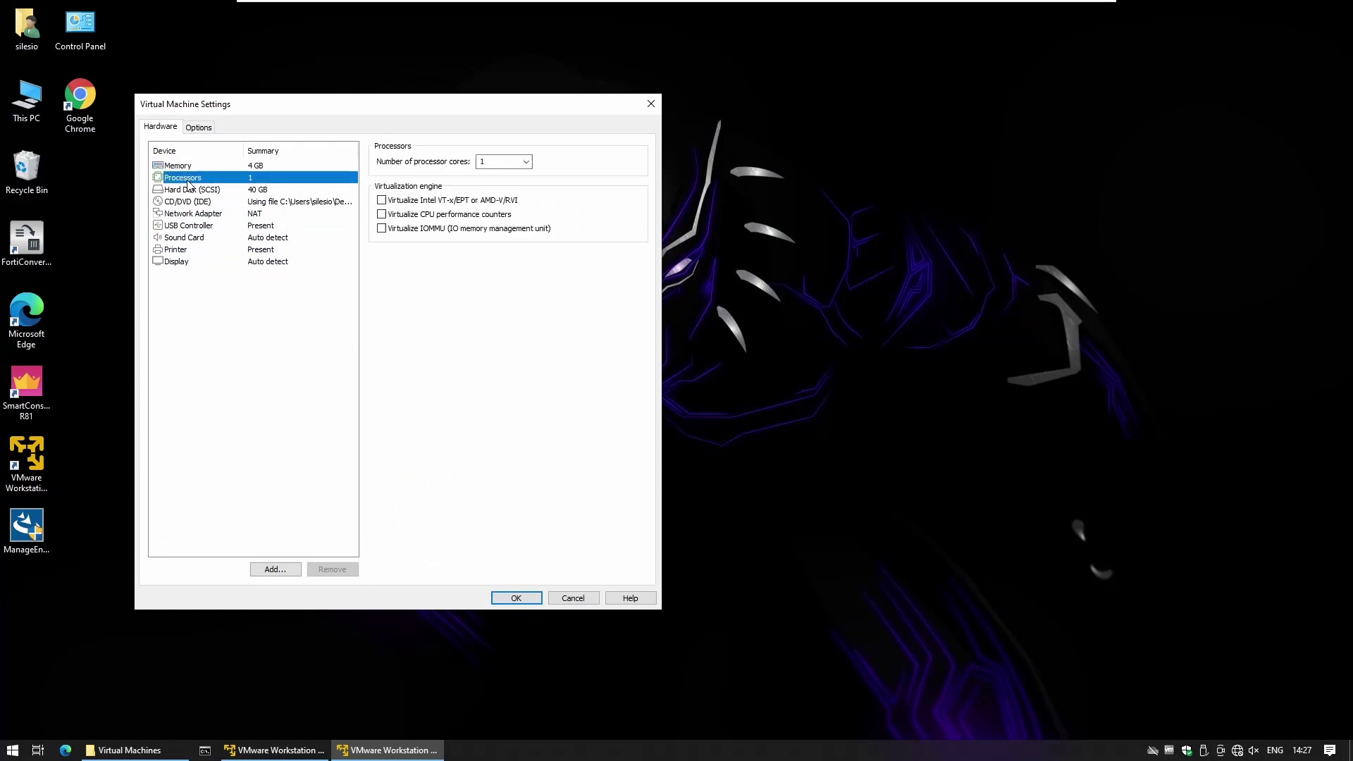
pyautogui.click(525, 161)
pyautogui.click(497, 185)
pyautogui.click(429, 201)
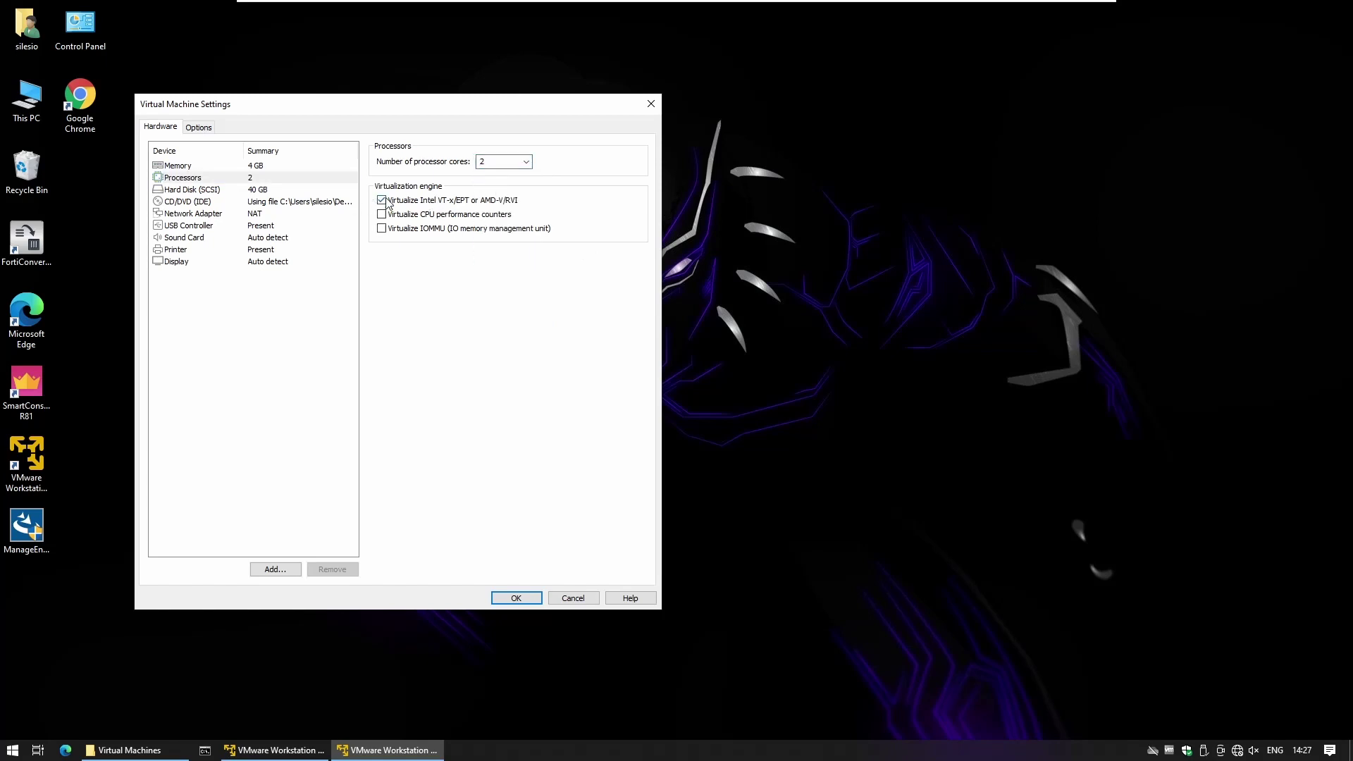
# - Connect SMS's network adapter to the custom host-only VMnet1 network
pyautogui.click(229, 189)
pyautogui.click(240, 212)
pyautogui.click(381, 290)
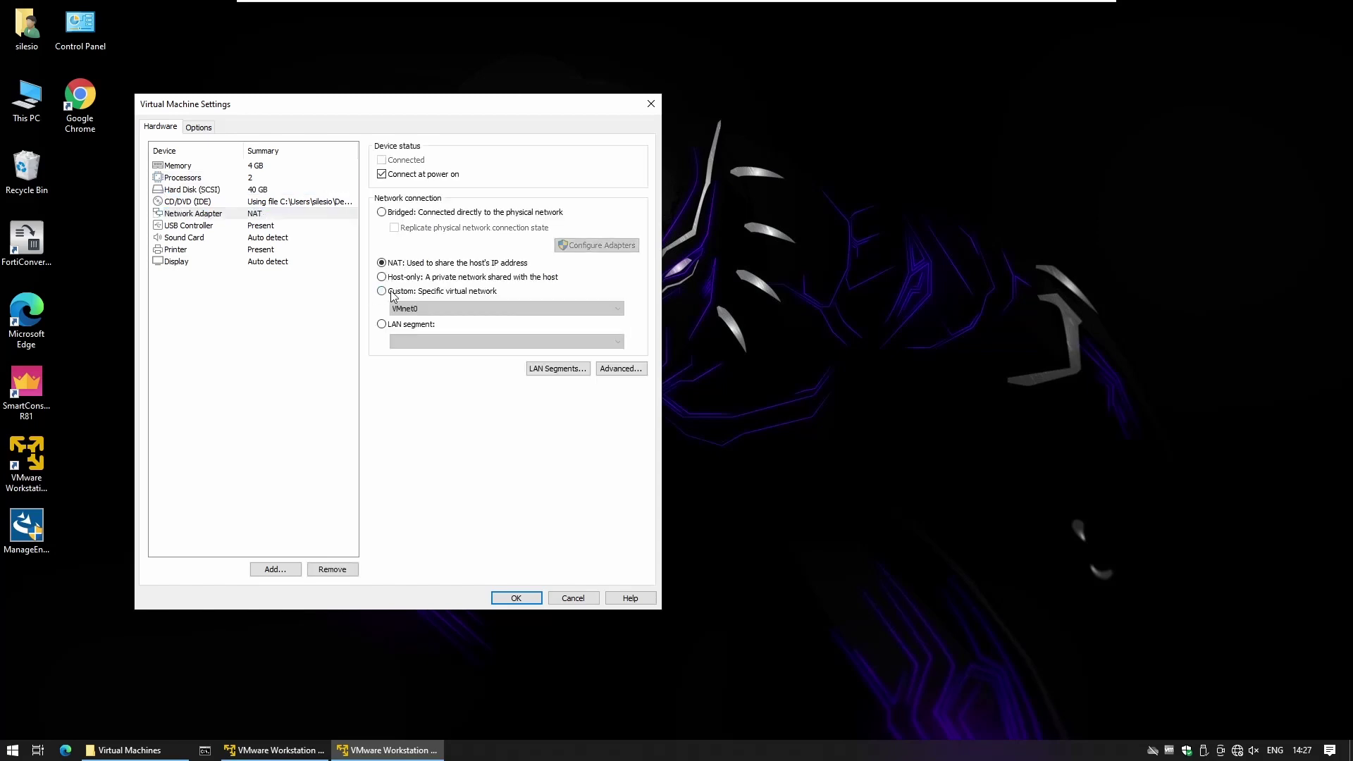
pyautogui.click(506, 307)
pyautogui.click(421, 331)
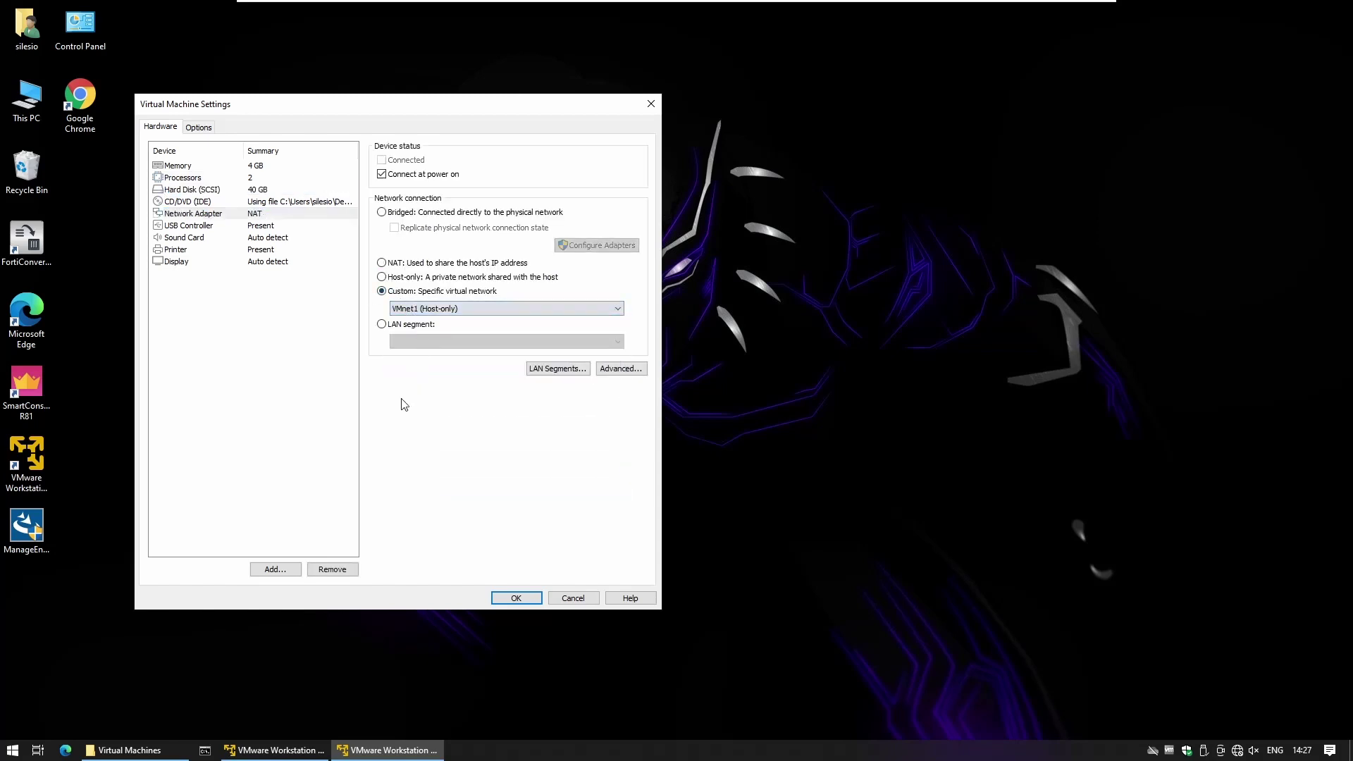
# - Save the SMS settings, then select GW and start it, hitting the in-use warning
pyautogui.click(505, 599)
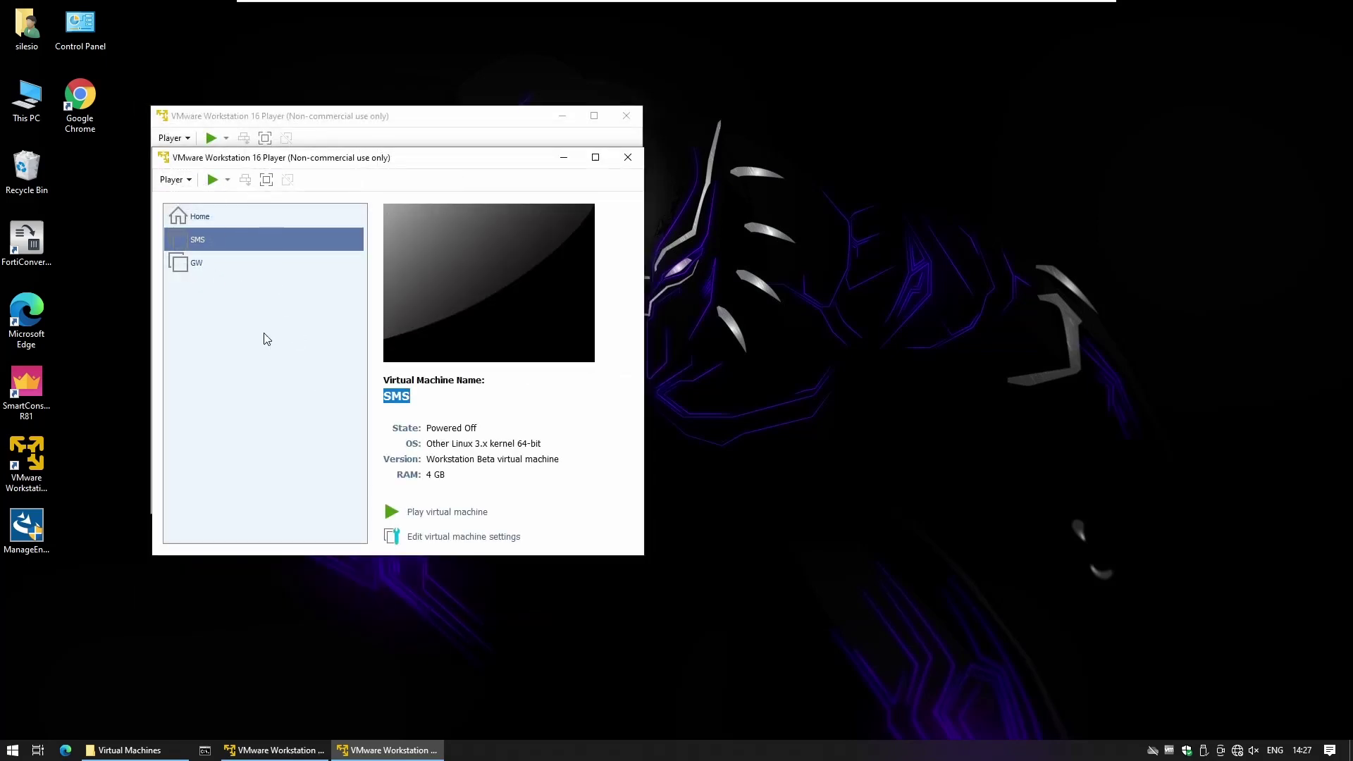
pyautogui.click(251, 265)
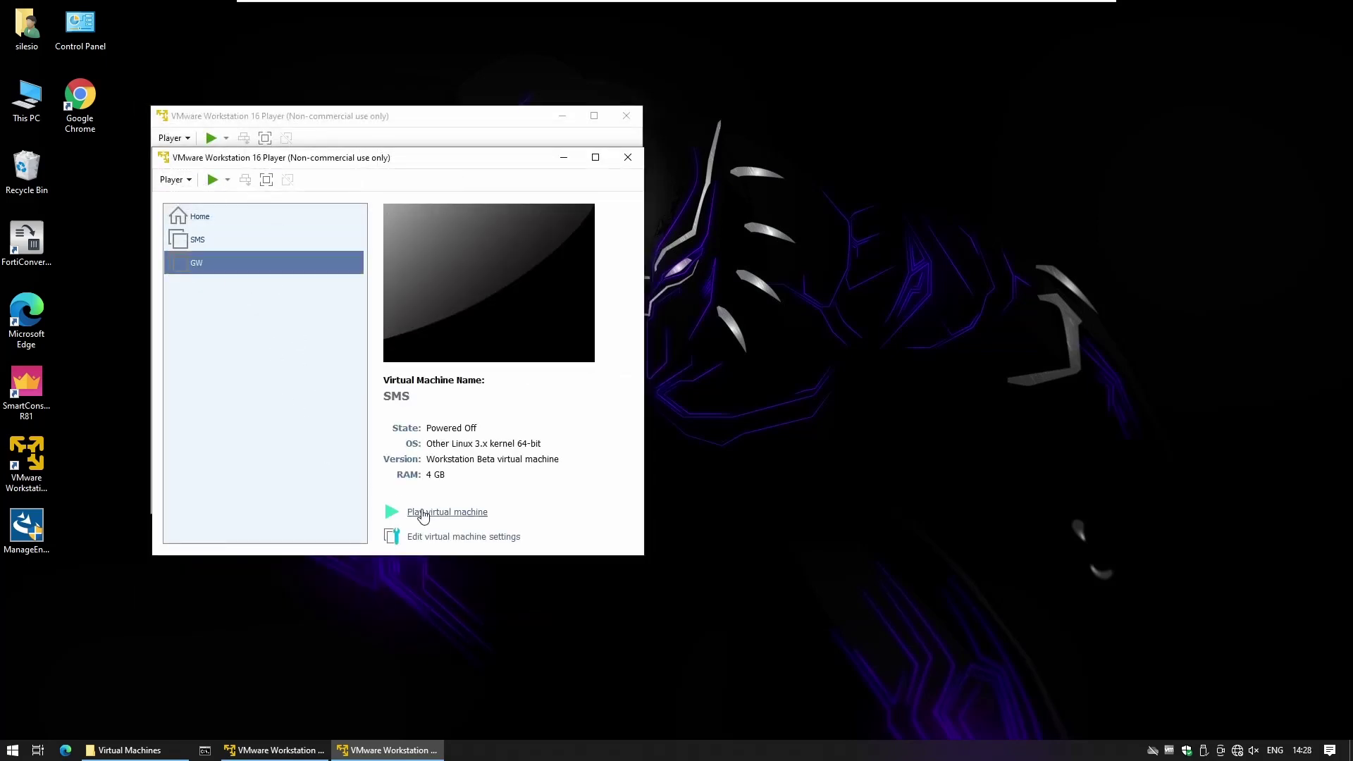
pyautogui.click(423, 514)
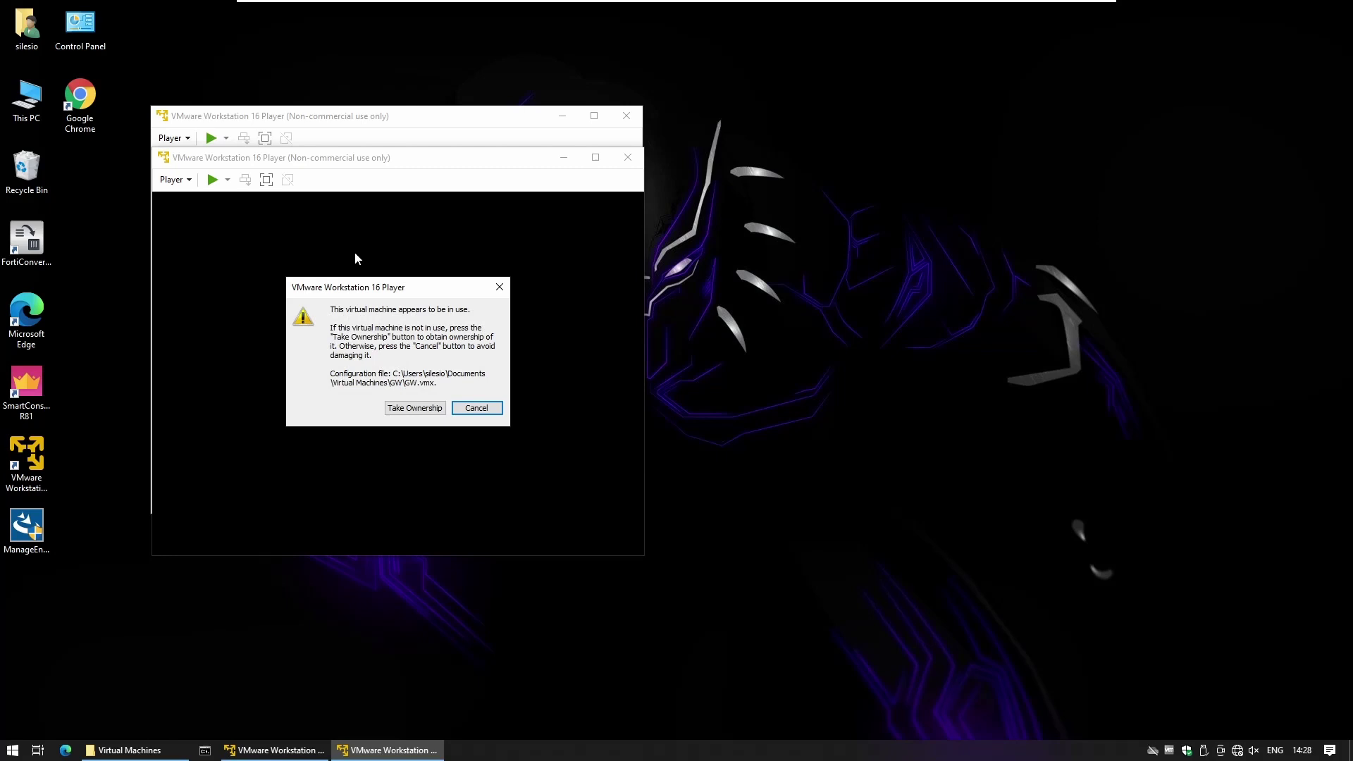
# - Dismiss the in-use warning, rearrange the Player windows and boot the GW virtual machine
pyautogui.moveTo(399, 373); pyautogui.dragTo(435, 383)
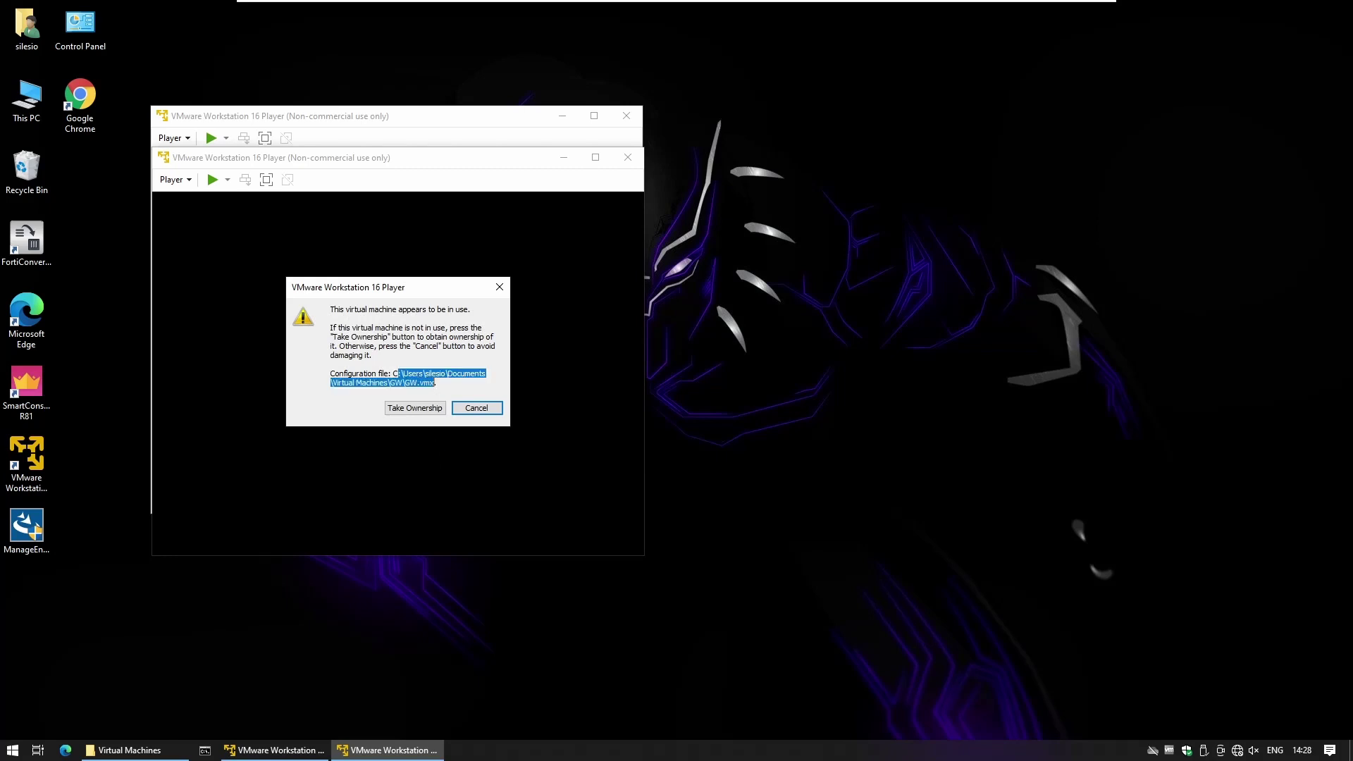
pyautogui.click(490, 413)
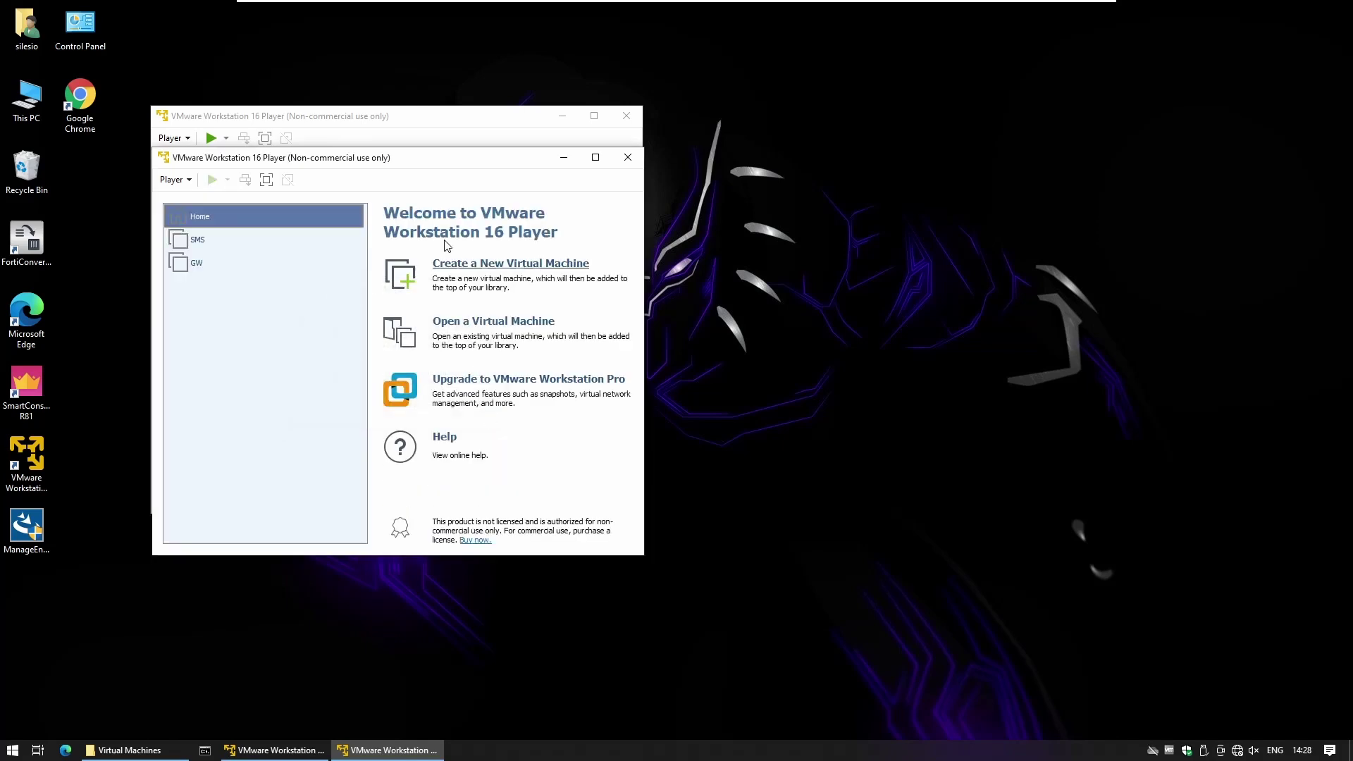
pyautogui.moveTo(394, 170); pyautogui.dragTo(749, 200)
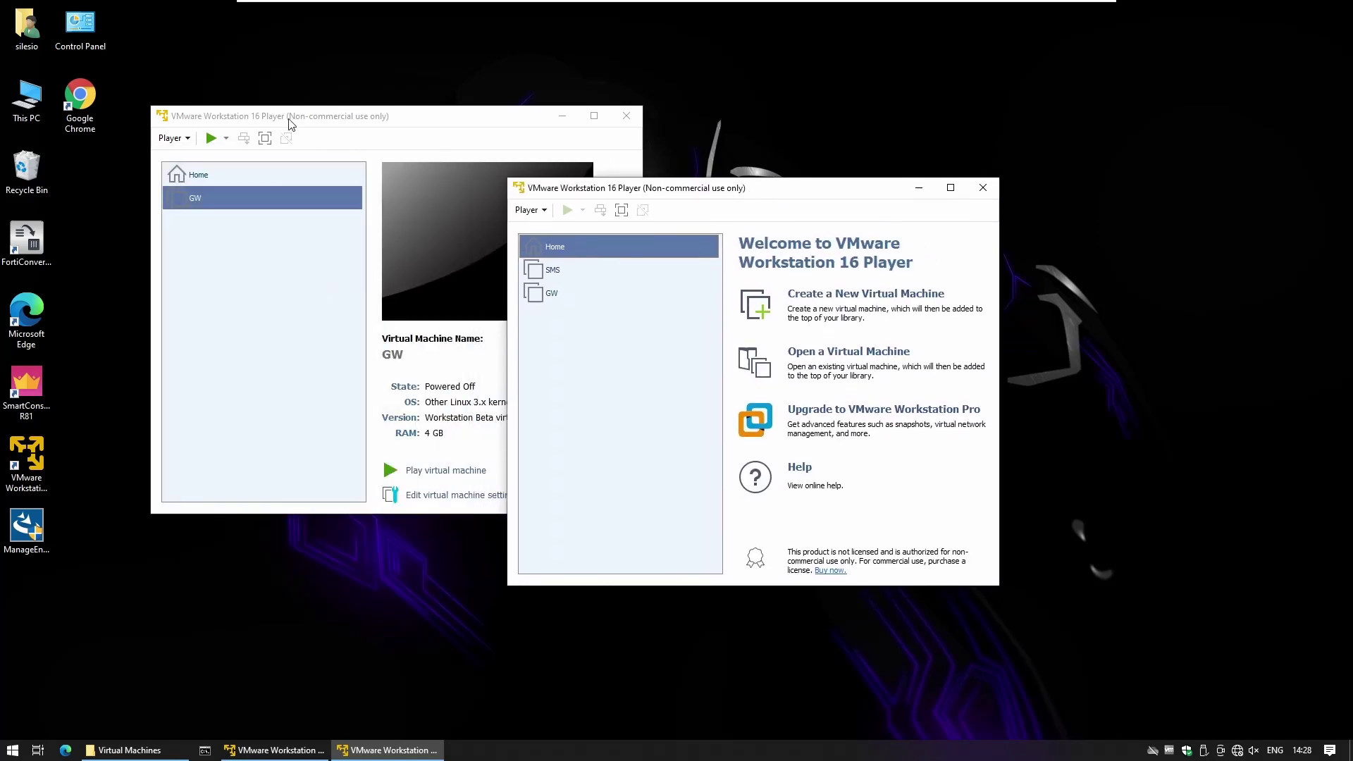
pyautogui.moveTo(288, 119); pyautogui.dragTo(251, 151)
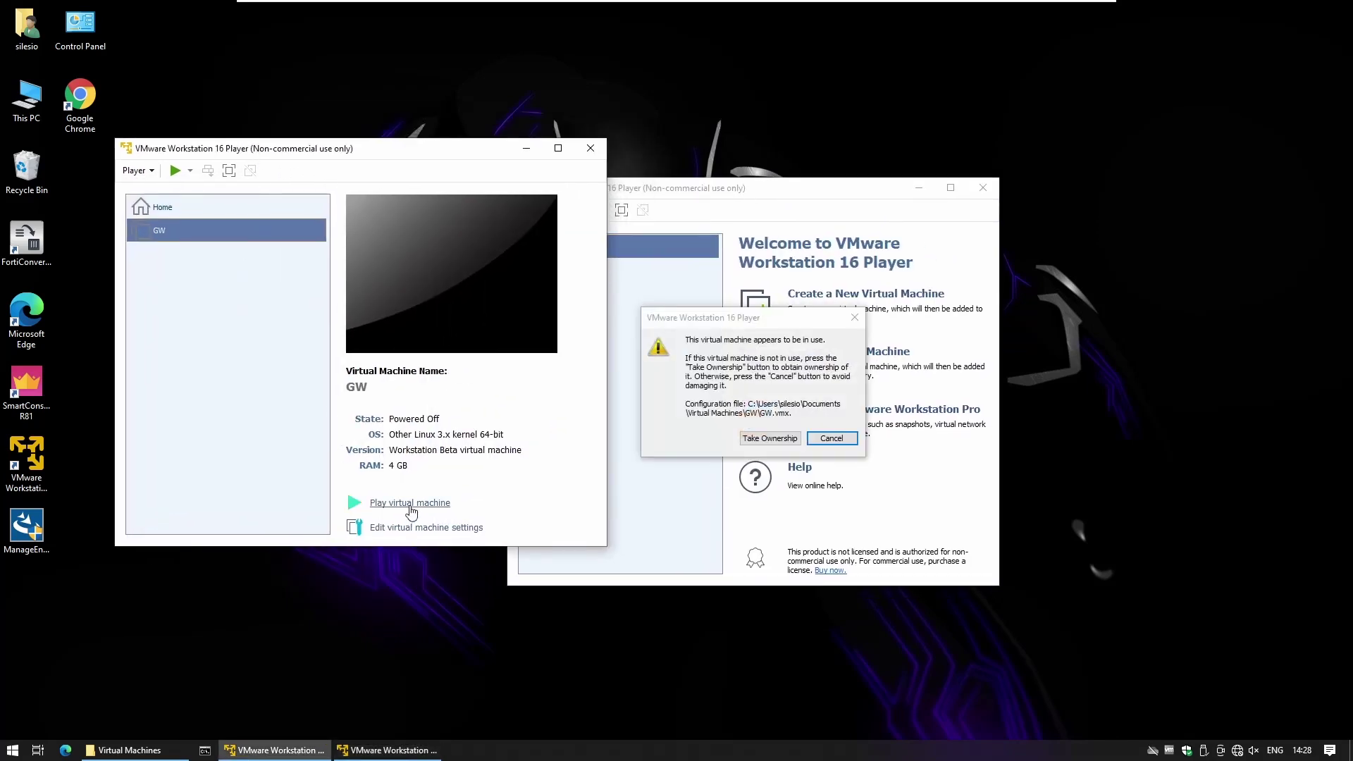
pyautogui.click(832, 436)
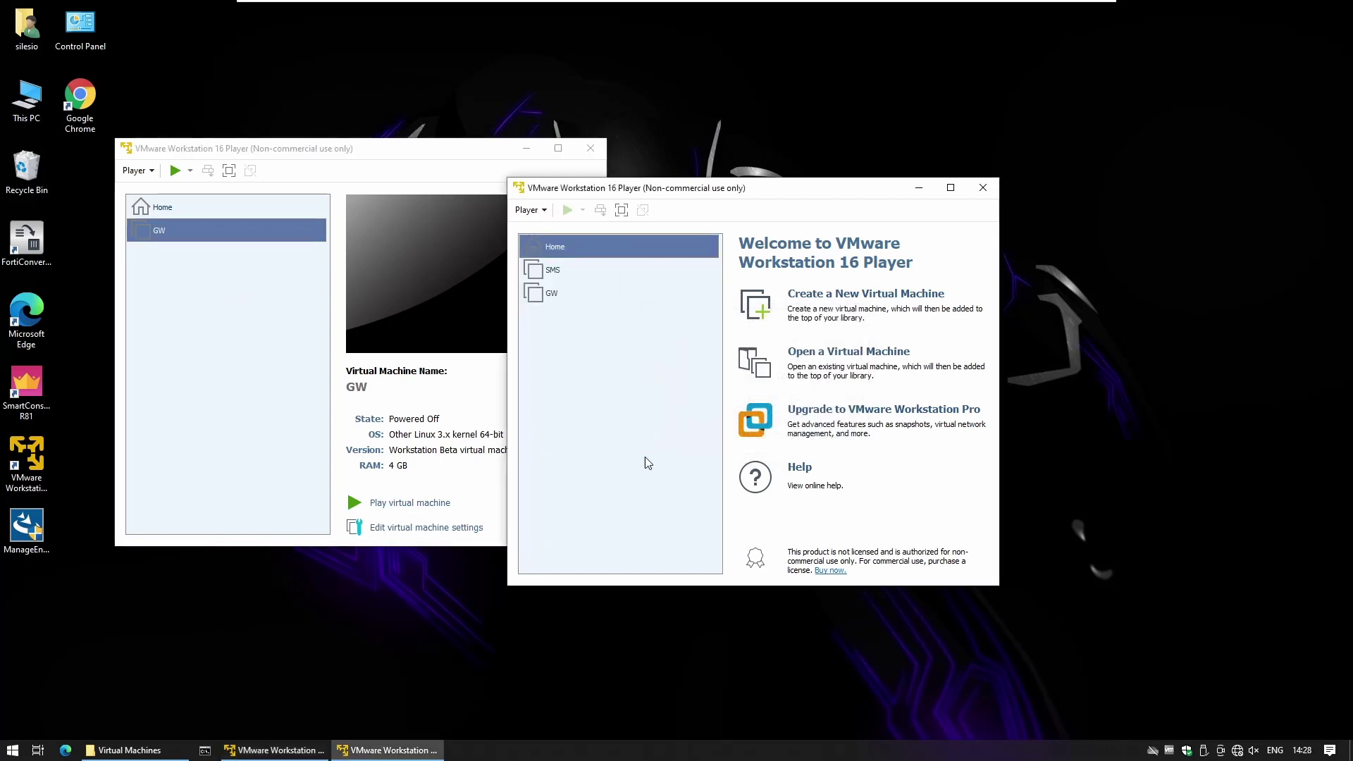
pyautogui.click(396, 503)
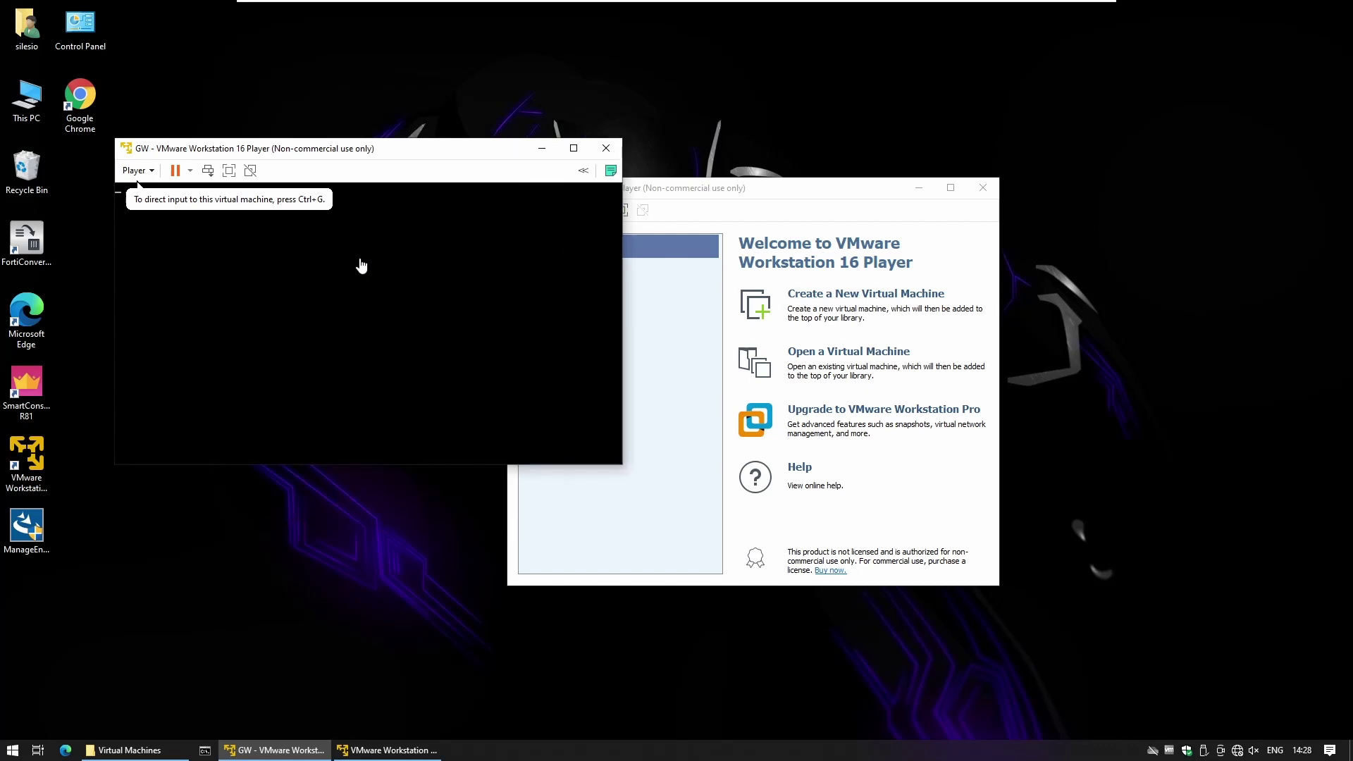
# - In the GW console choose 'Install Gaia on this system' to launch the installer
pyautogui.click(349, 265)
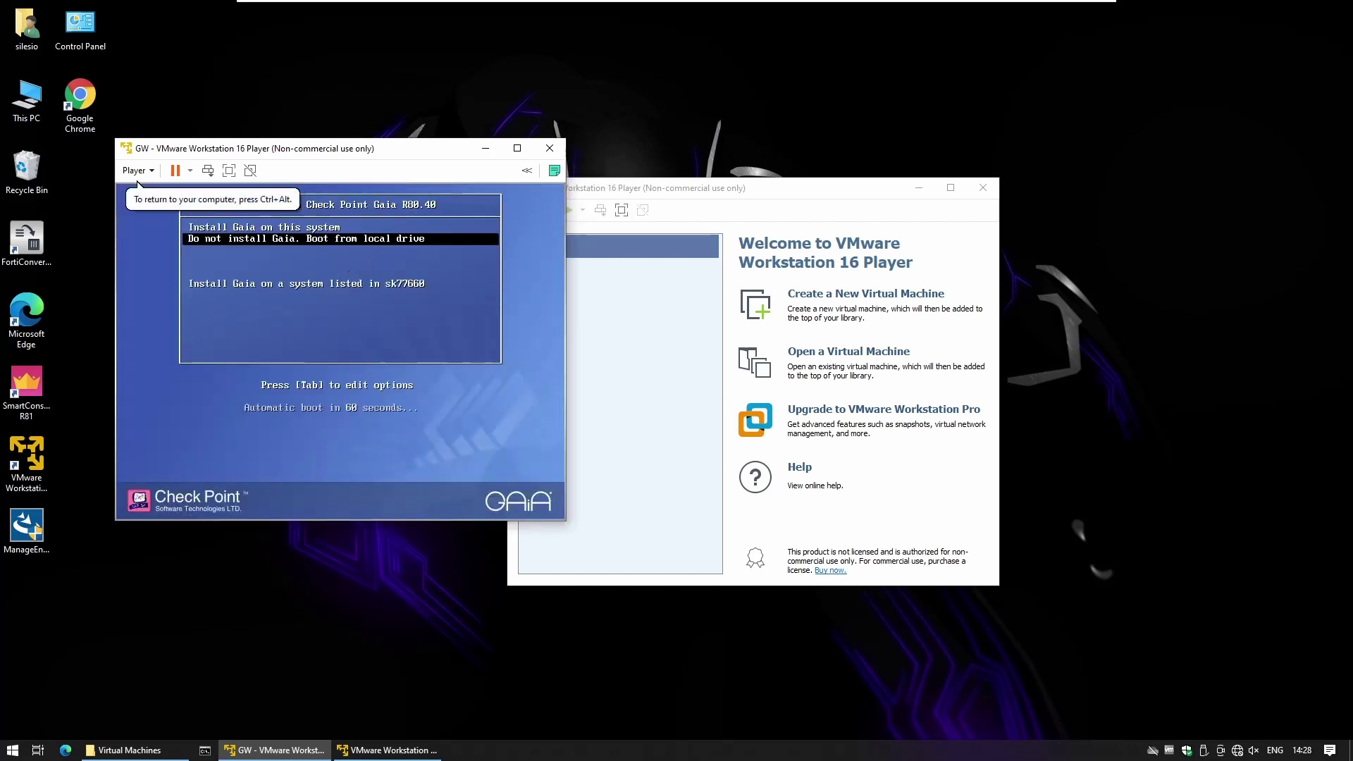
pyautogui.press('Up')
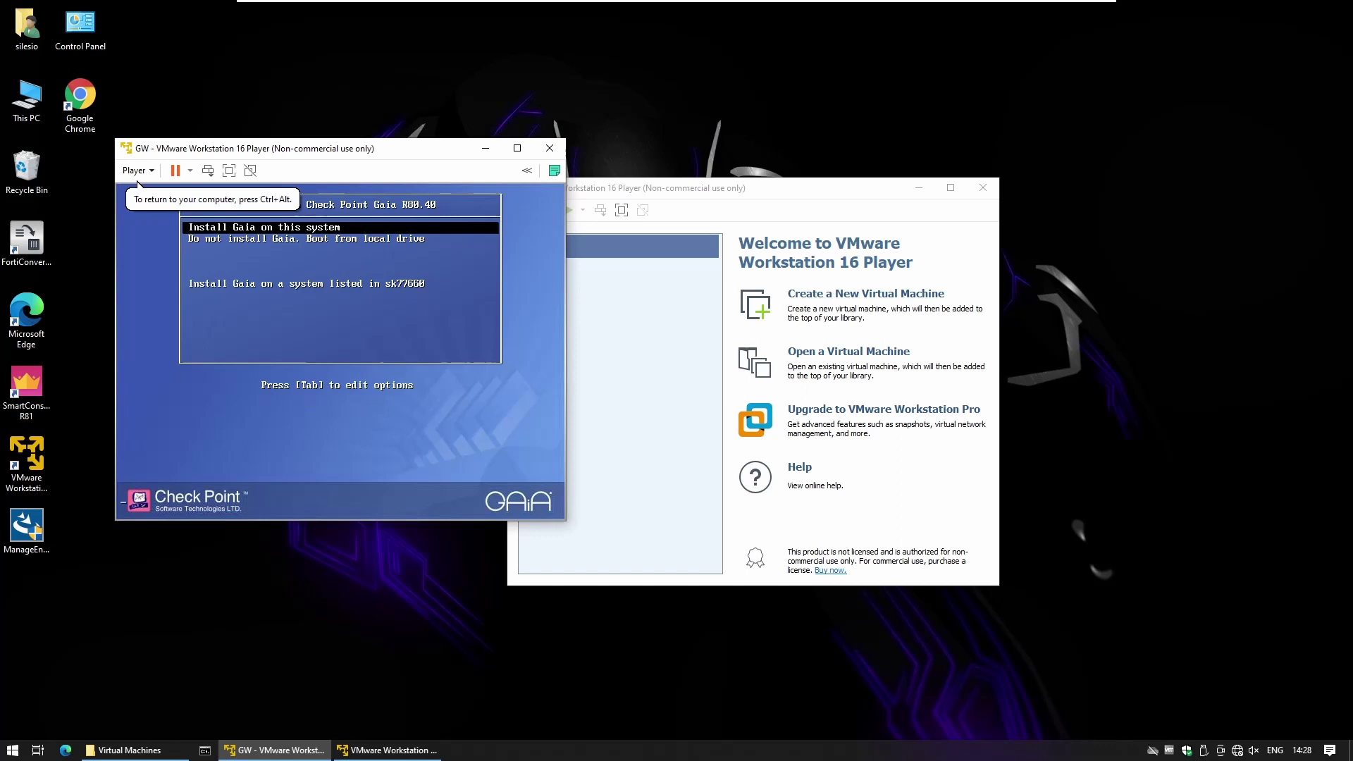
pyautogui.press('Return')
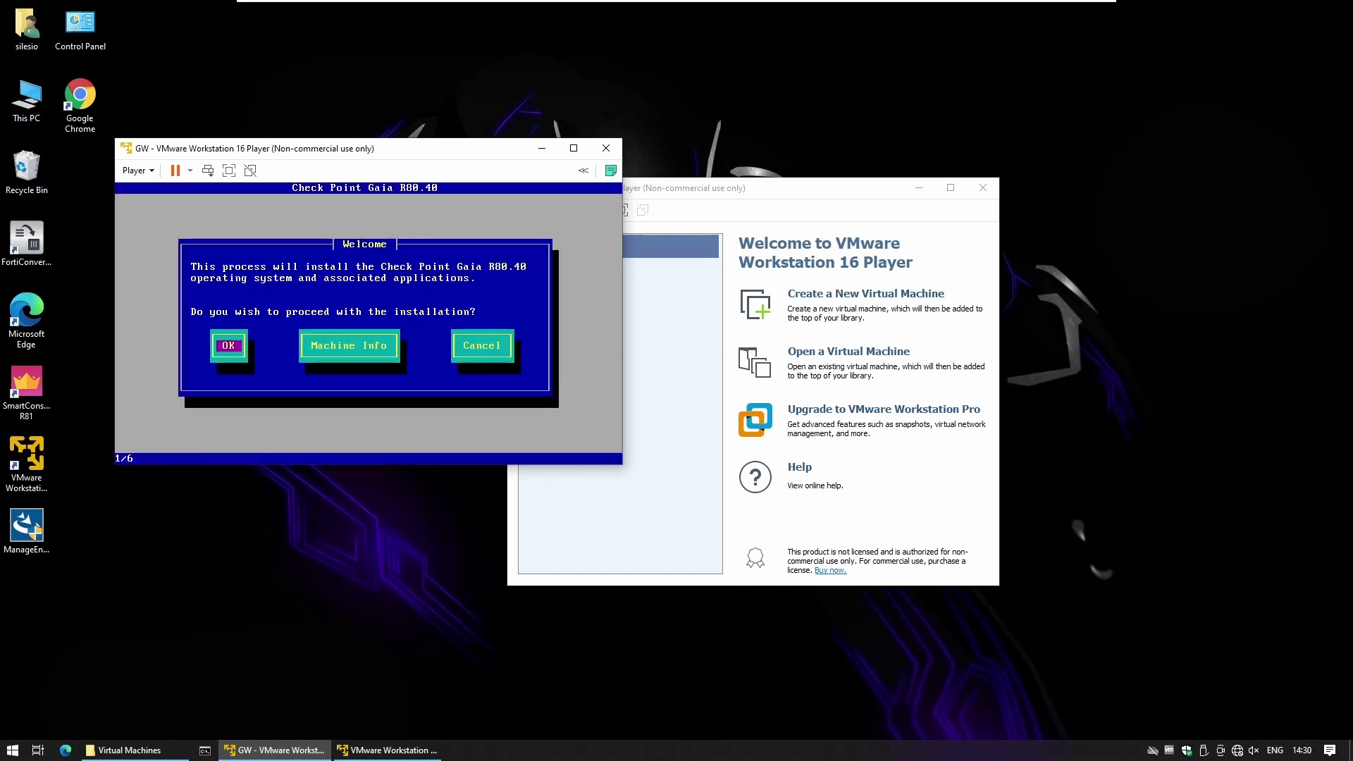
# - Proceed with the Gaia installation and accept the default partition layout
pyautogui.press('Tab')
pyautogui.hotkey('shift', 'Tab')
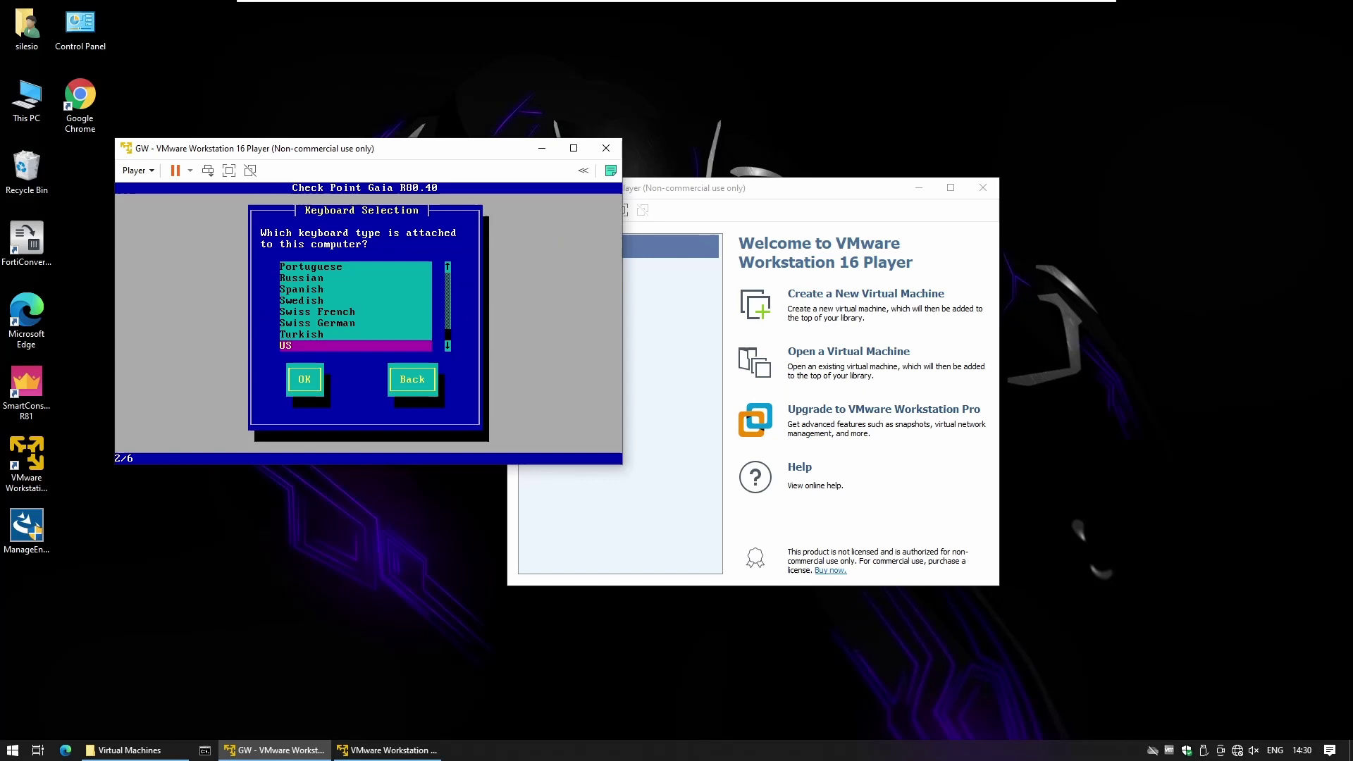
pyautogui.press('Return')
pyautogui.press('Return')
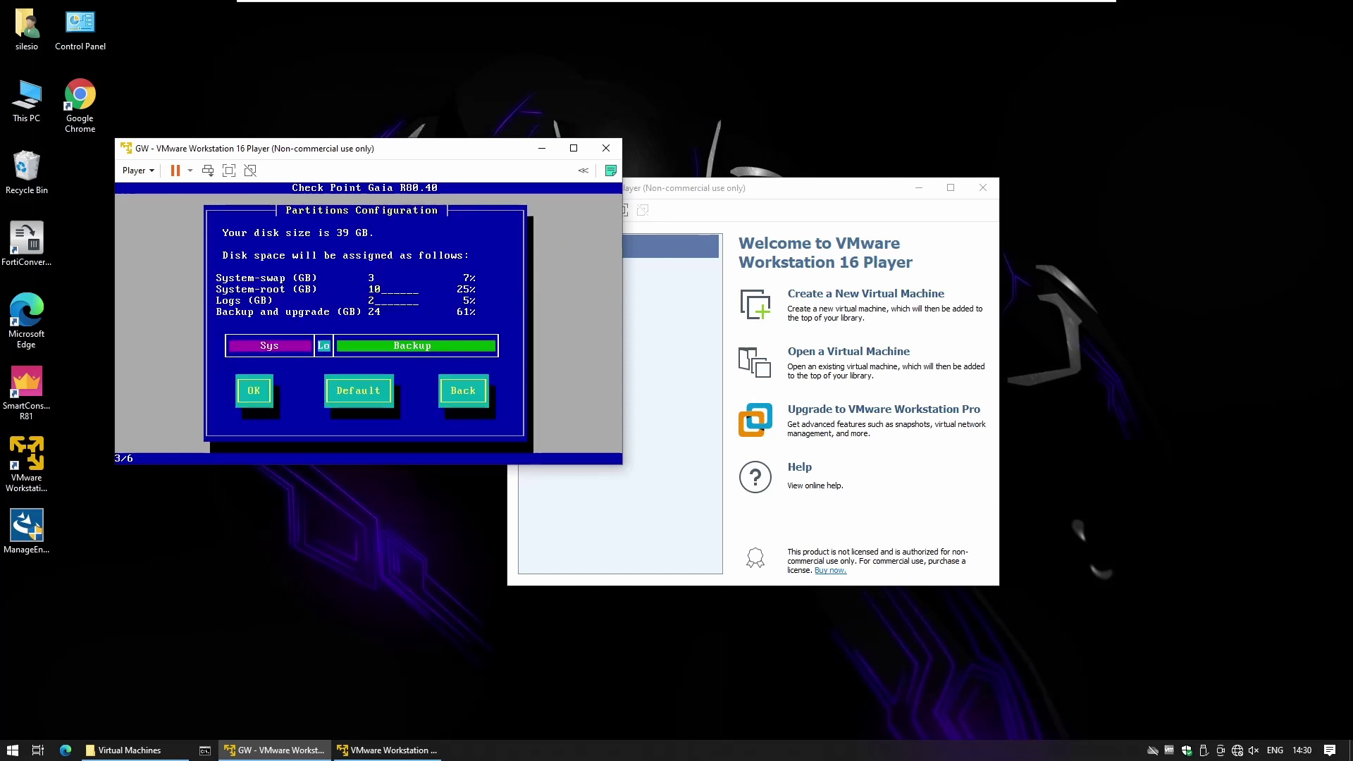
pyautogui.press('Tab')
pyautogui.press('Return')
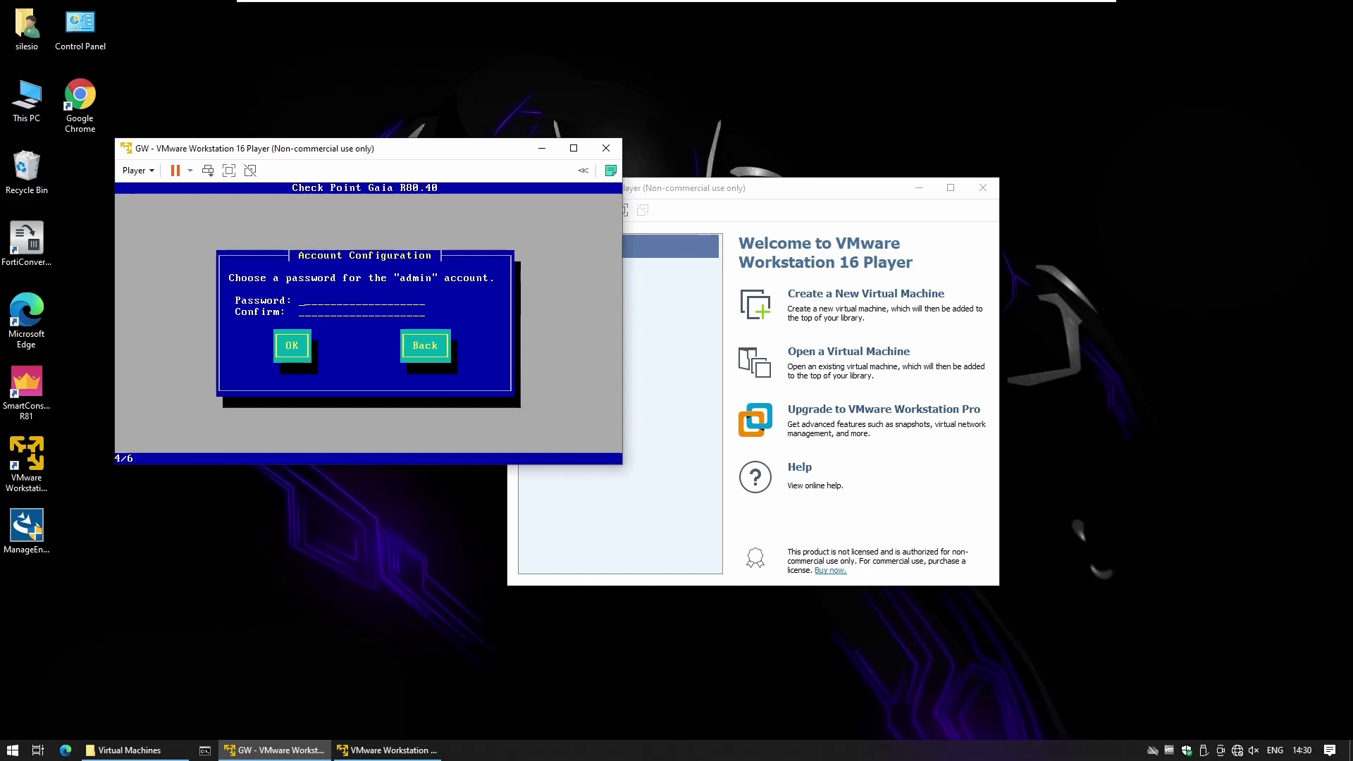
pyautogui.write('*********')
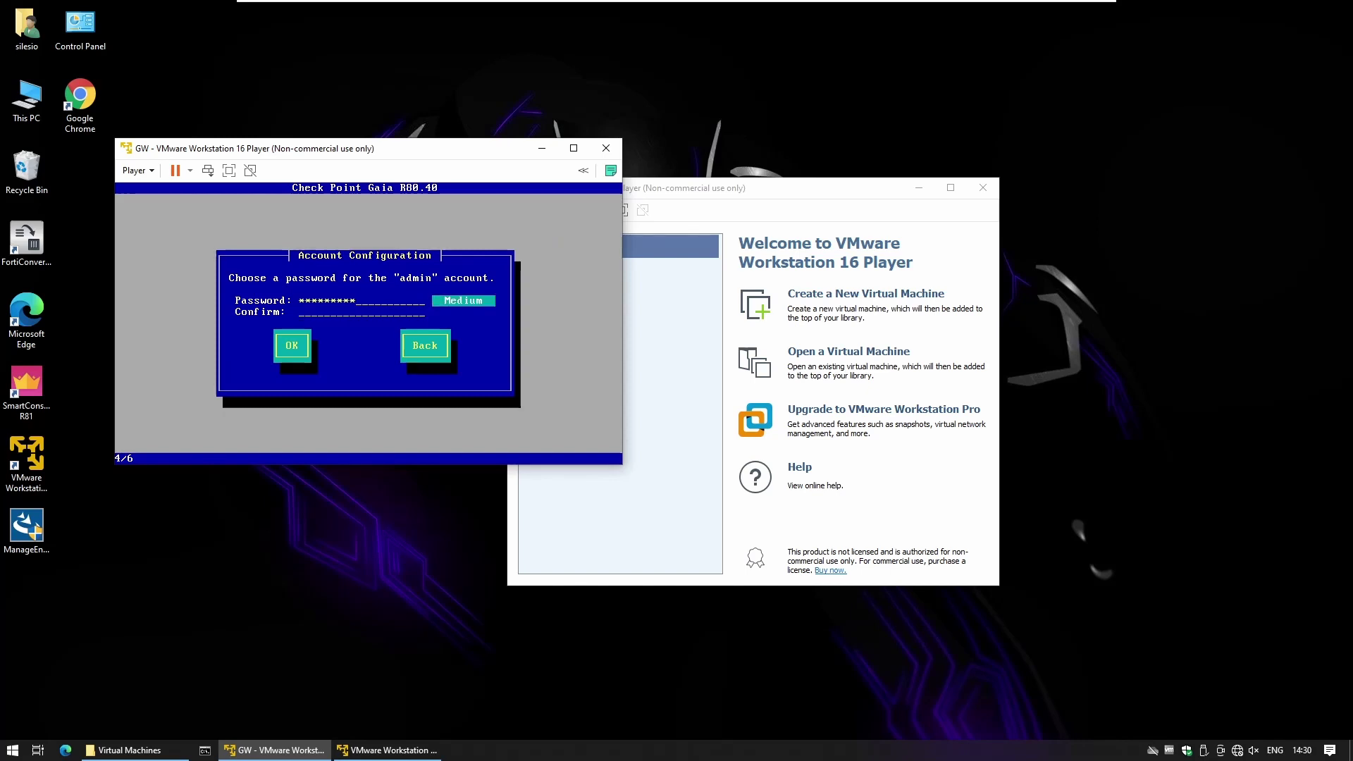
# - Set the admin password, accept eth0 192.168.1.1/24 with gateway 192.168.1.254 and confirm formatting
pyautogui.press('Tab')
pyautogui.write('*********')
pyautogui.press('Tab')
pyautogui.press('Return')
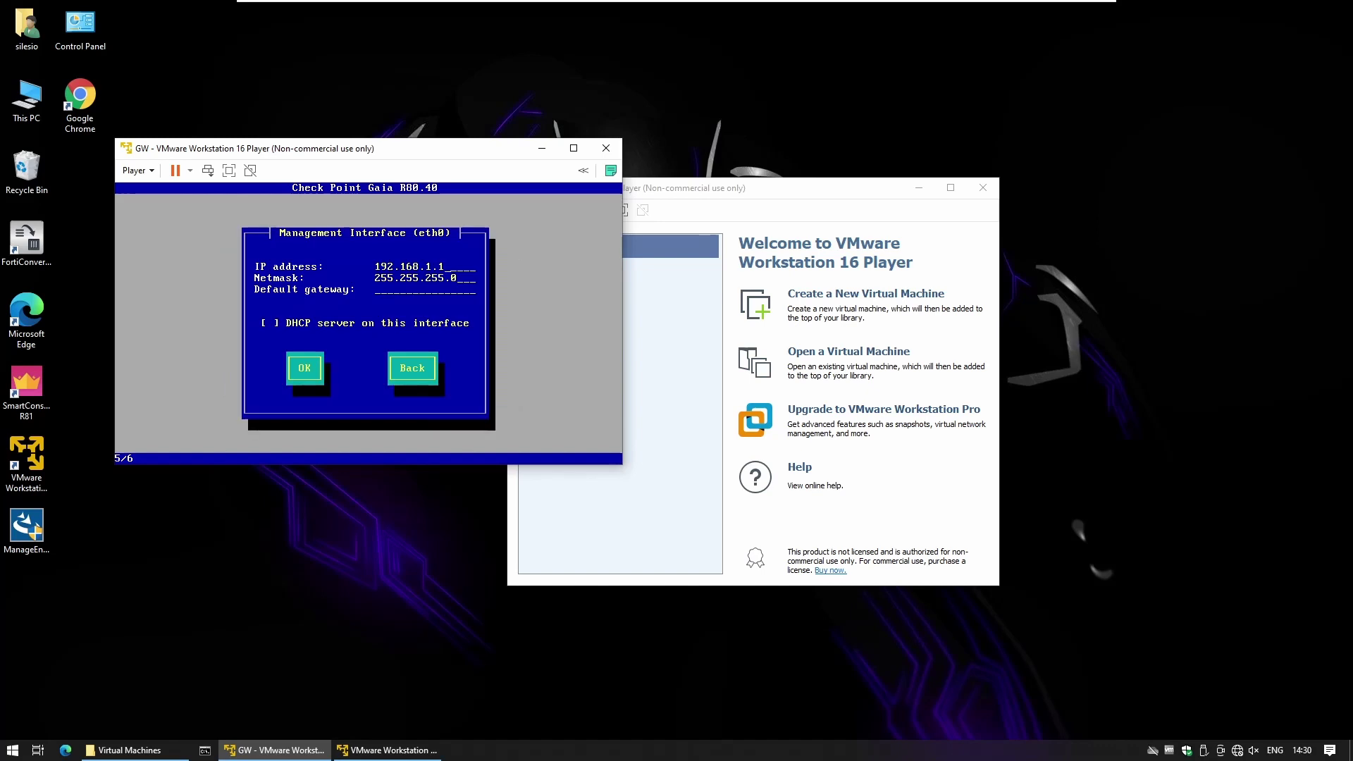
pyautogui.write('192.168.1.254')
pyautogui.press('Tab')
pyautogui.press('Tab')
pyautogui.press('Return')
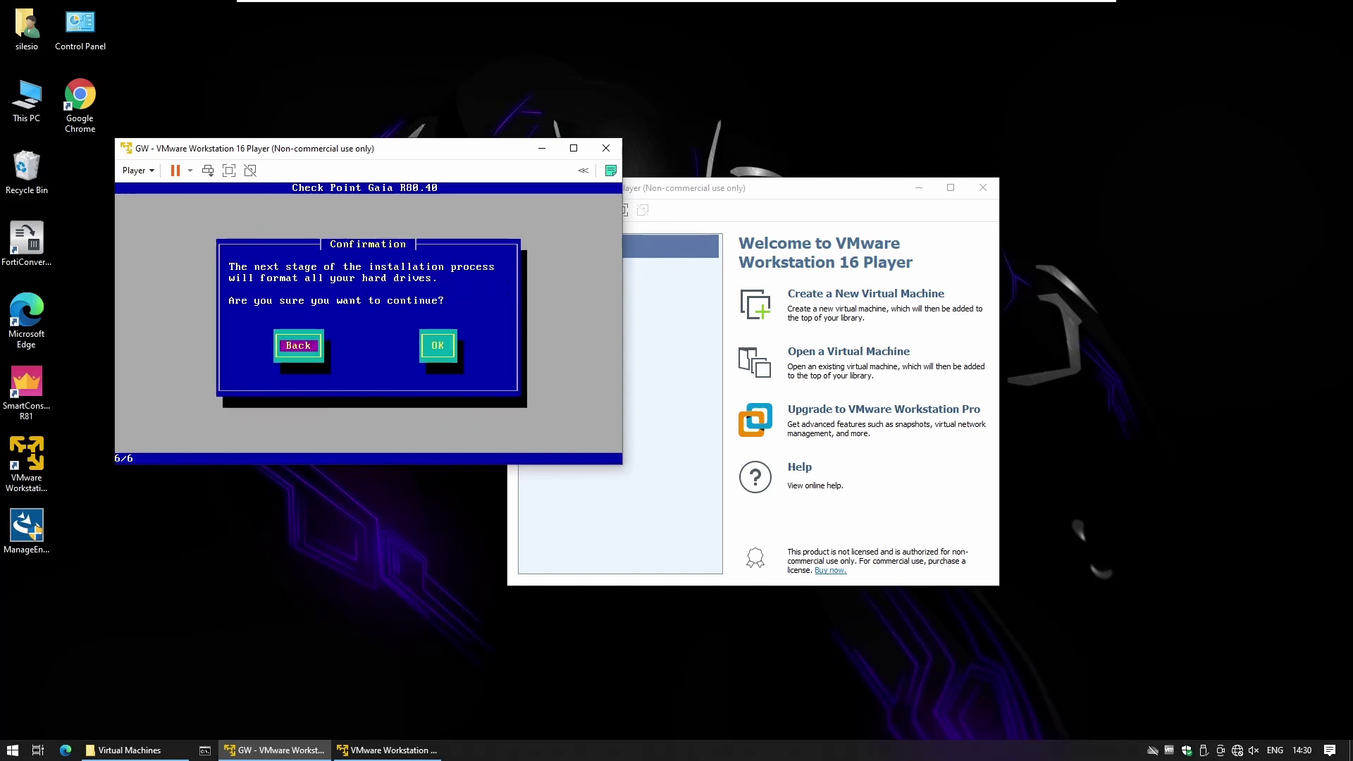
pyautogui.press('Tab')
pyautogui.press('Return')
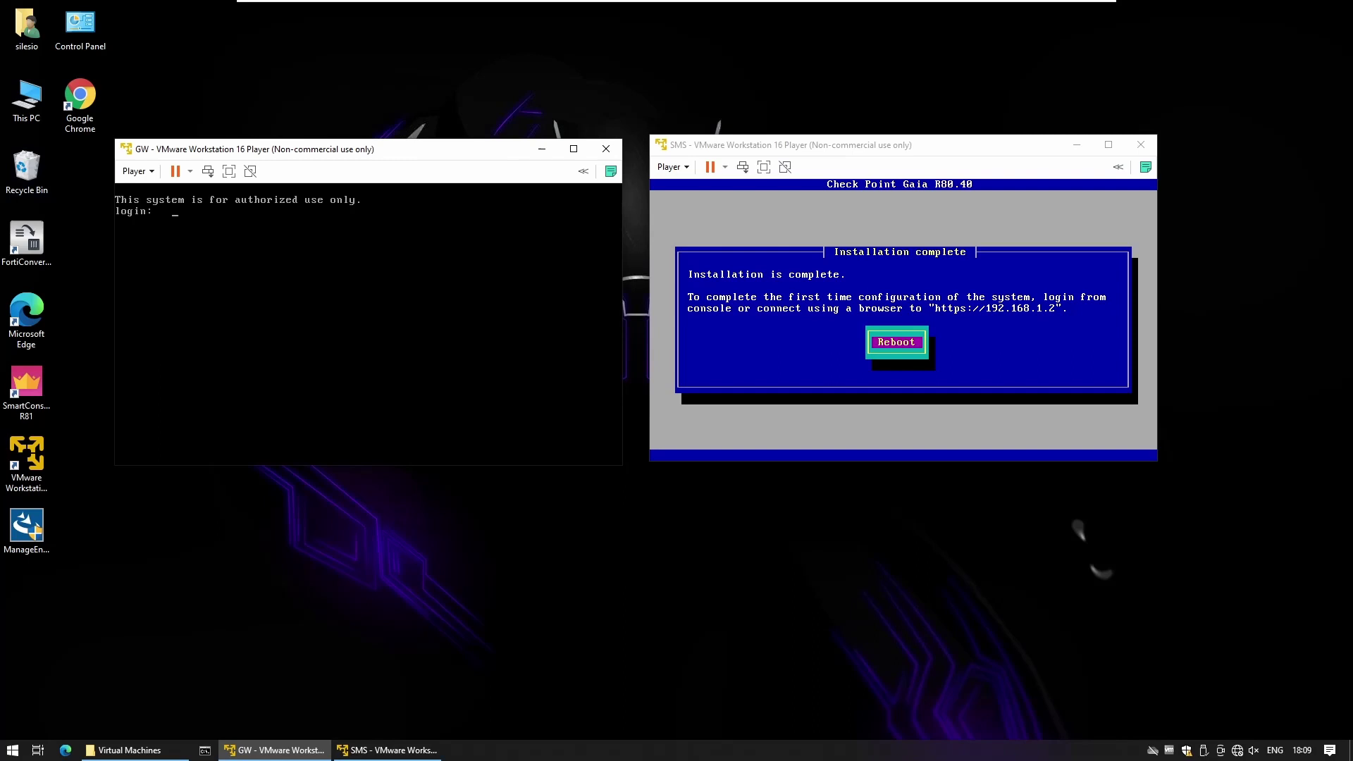
# - Reboot SMS after its install completes, then focus the GW console at its login prompt
pyautogui.click(884, 344)
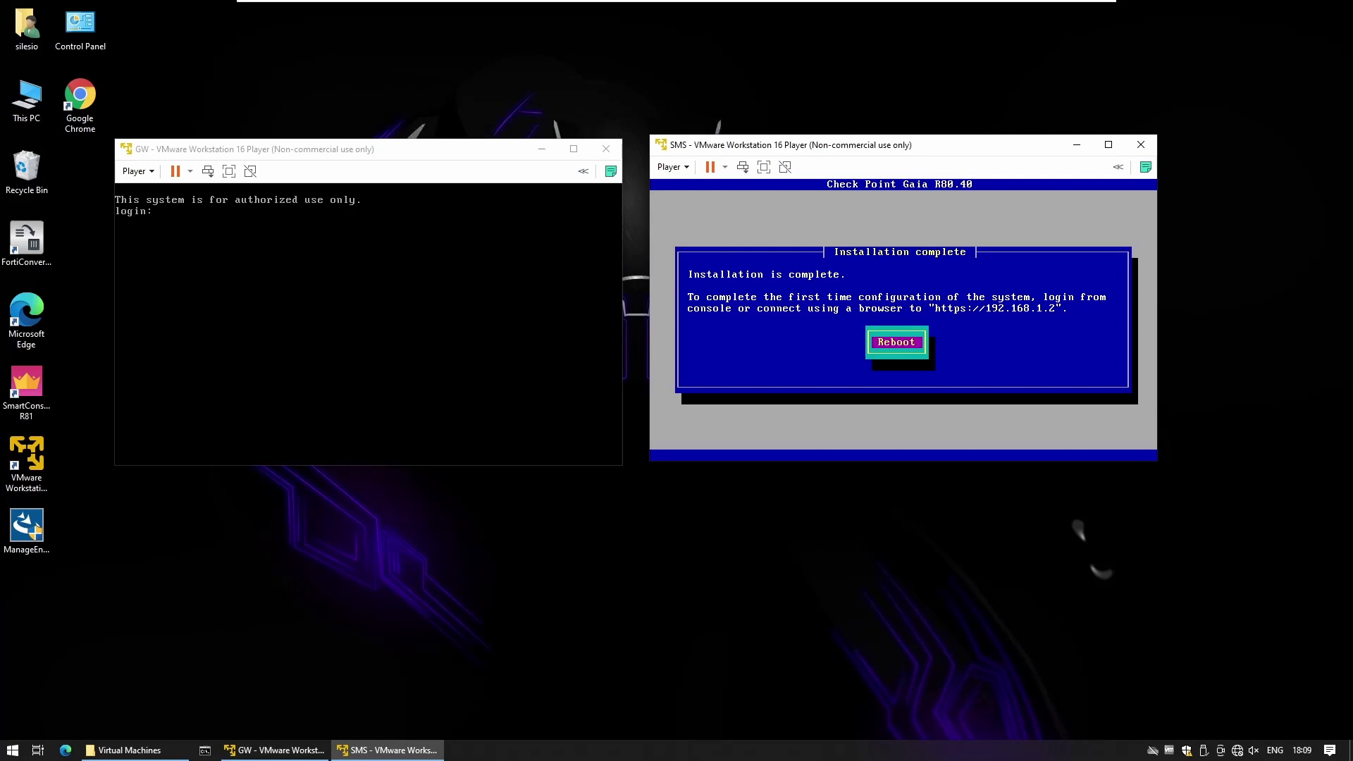
pyautogui.press('Return')
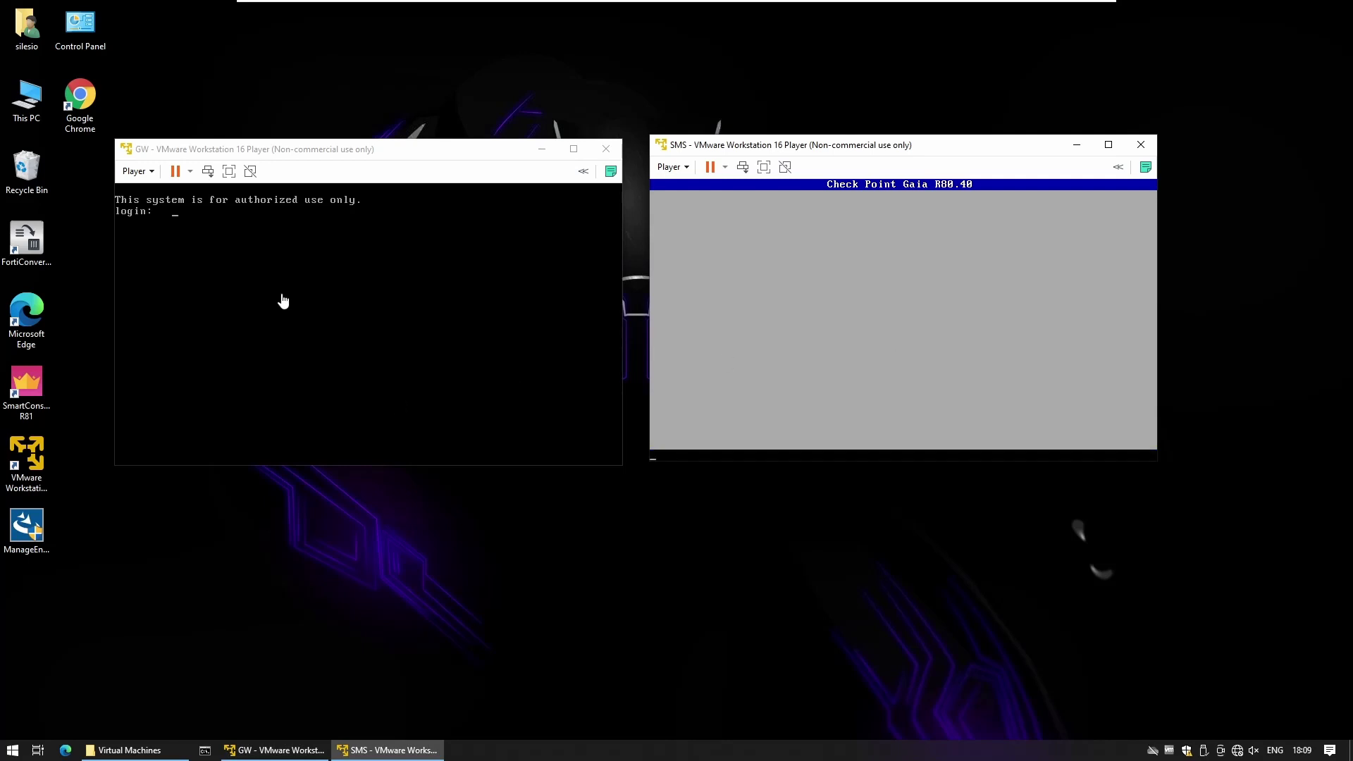
pyautogui.click(241, 264)
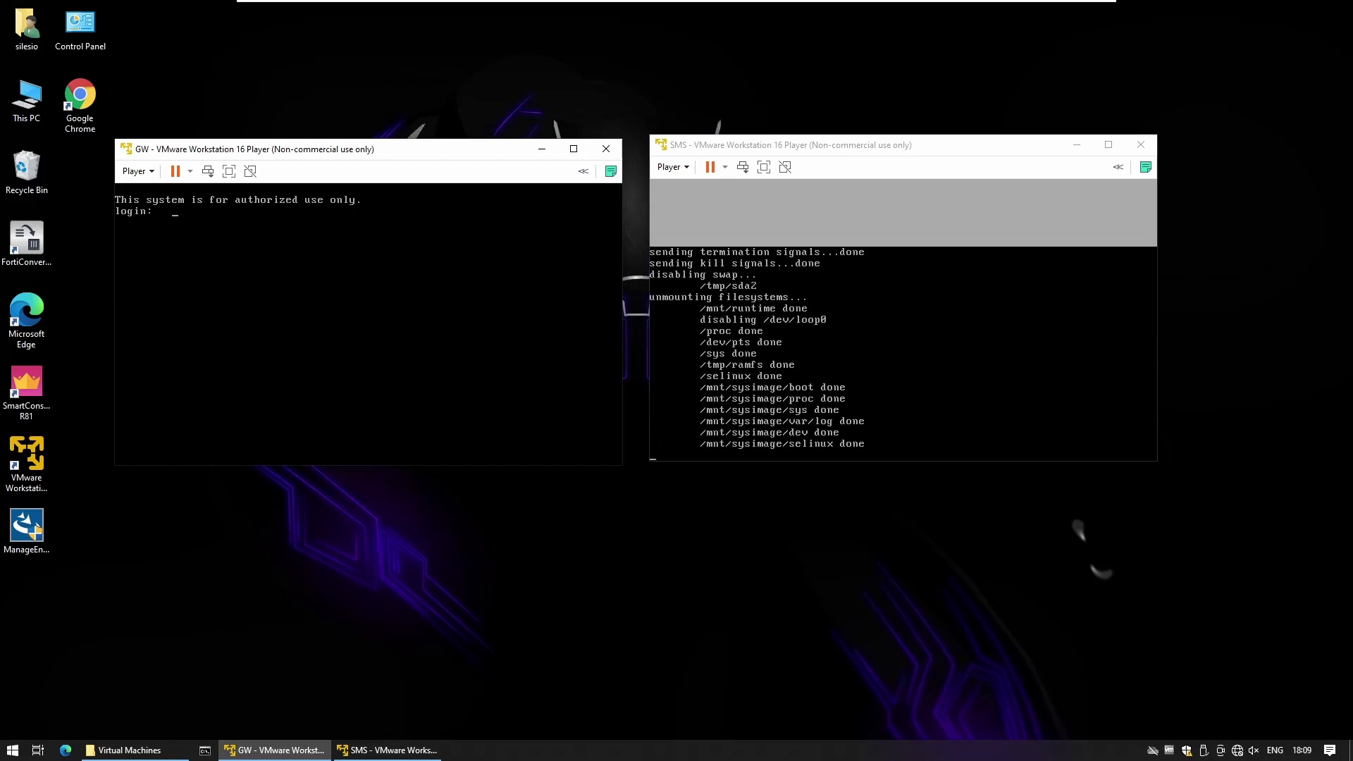
pyautogui.write('admin')
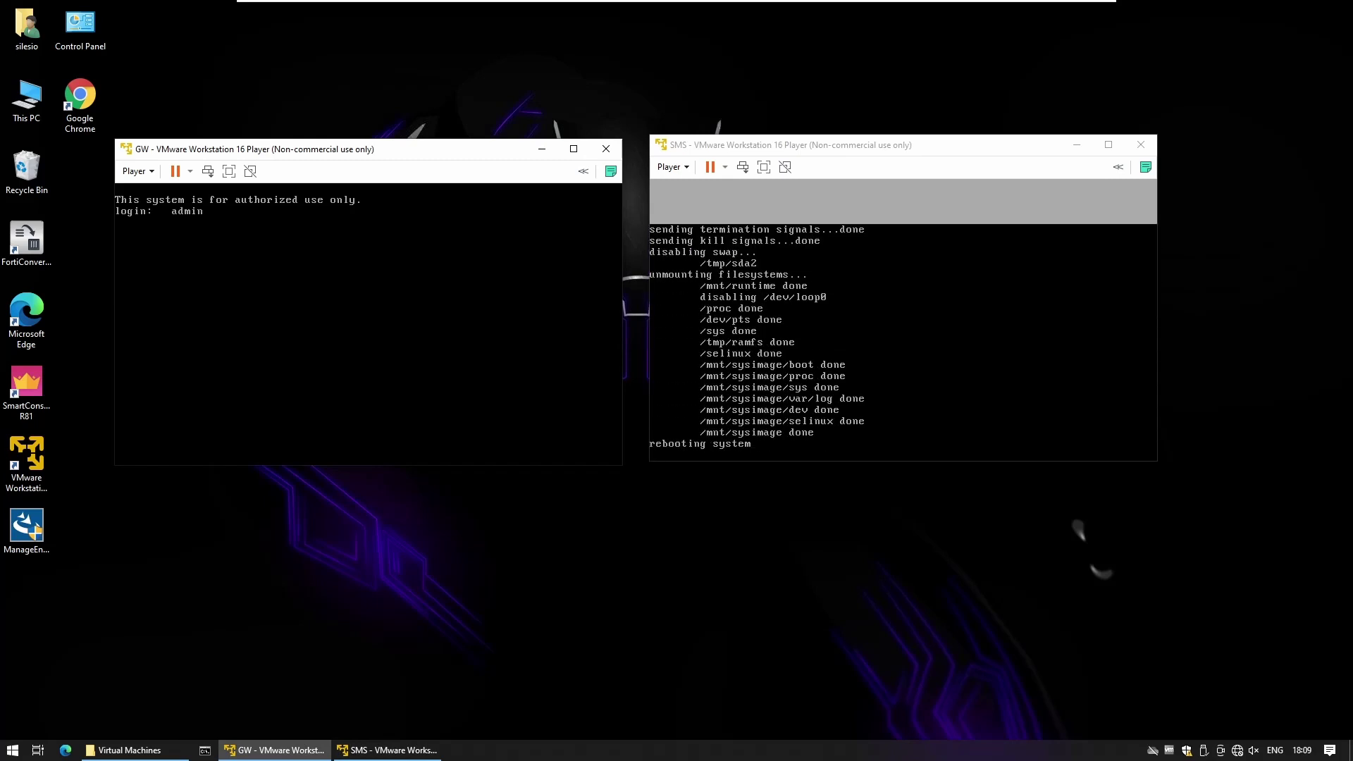
# - Log in to GW as admin, retrying after Login incorrect, reaching the gw-486728> prompt
pyautogui.press('Return')
pyautogui.write('admin')
pyautogui.press('Return')
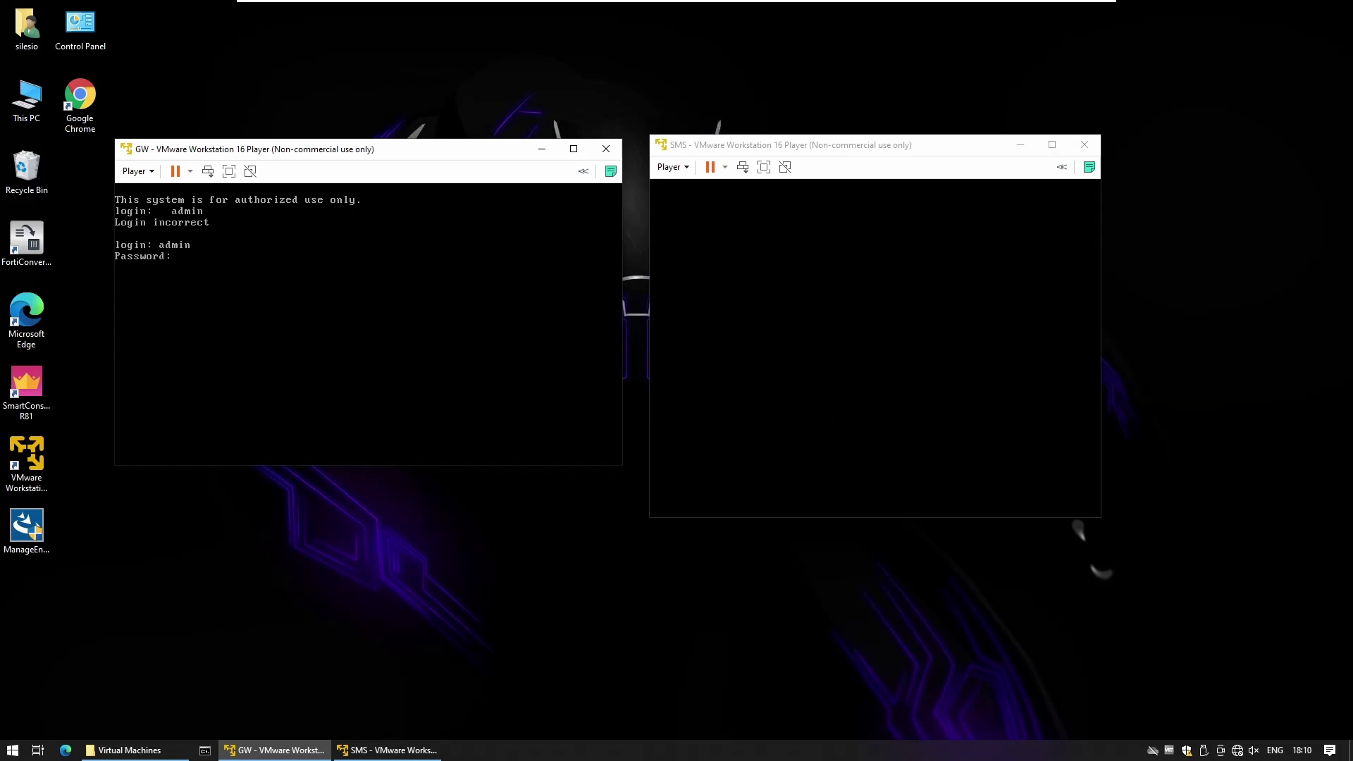
pyautogui.press('Return')
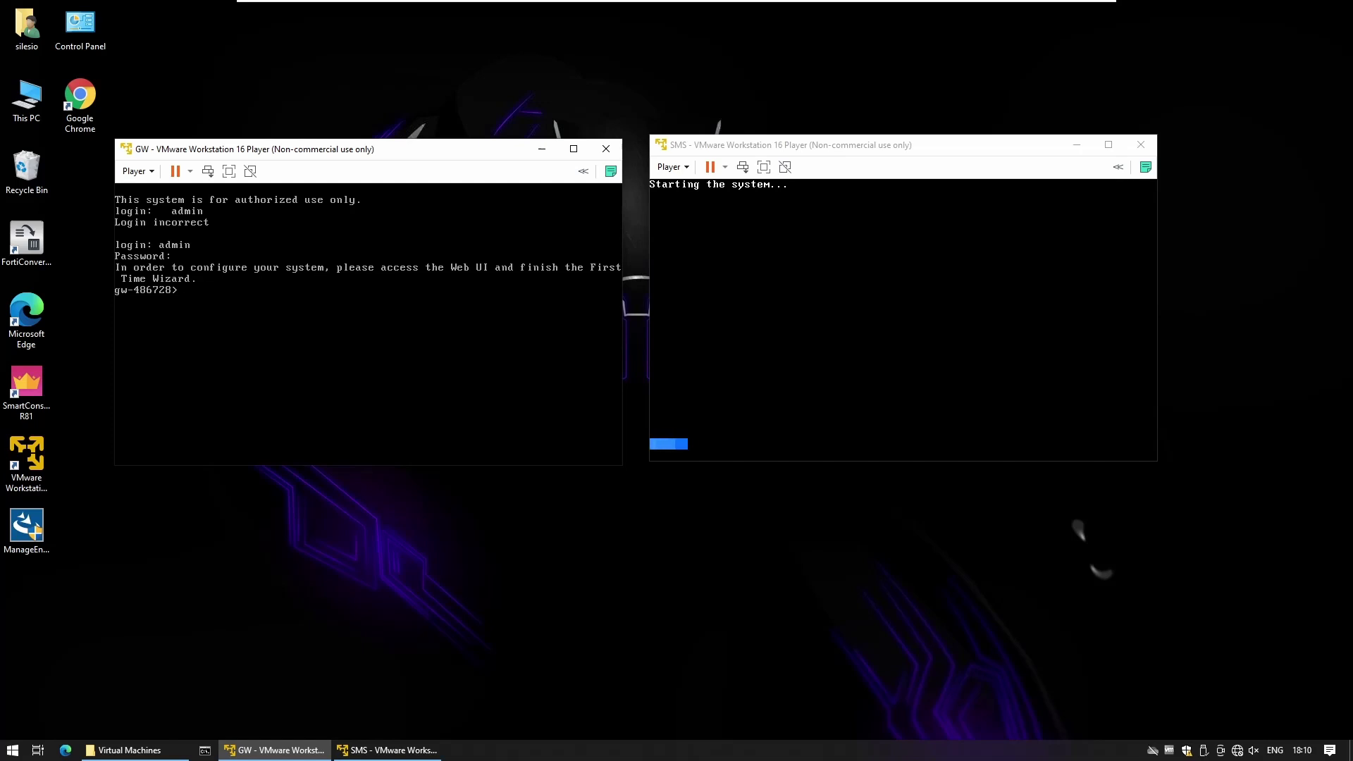
pyautogui.write('s')
pyautogui.write('et expert-pass')
pyautogui.write('word')
# - Set an expert password on GW with set expert-password, entering it twice
pyautogui.press('Return')
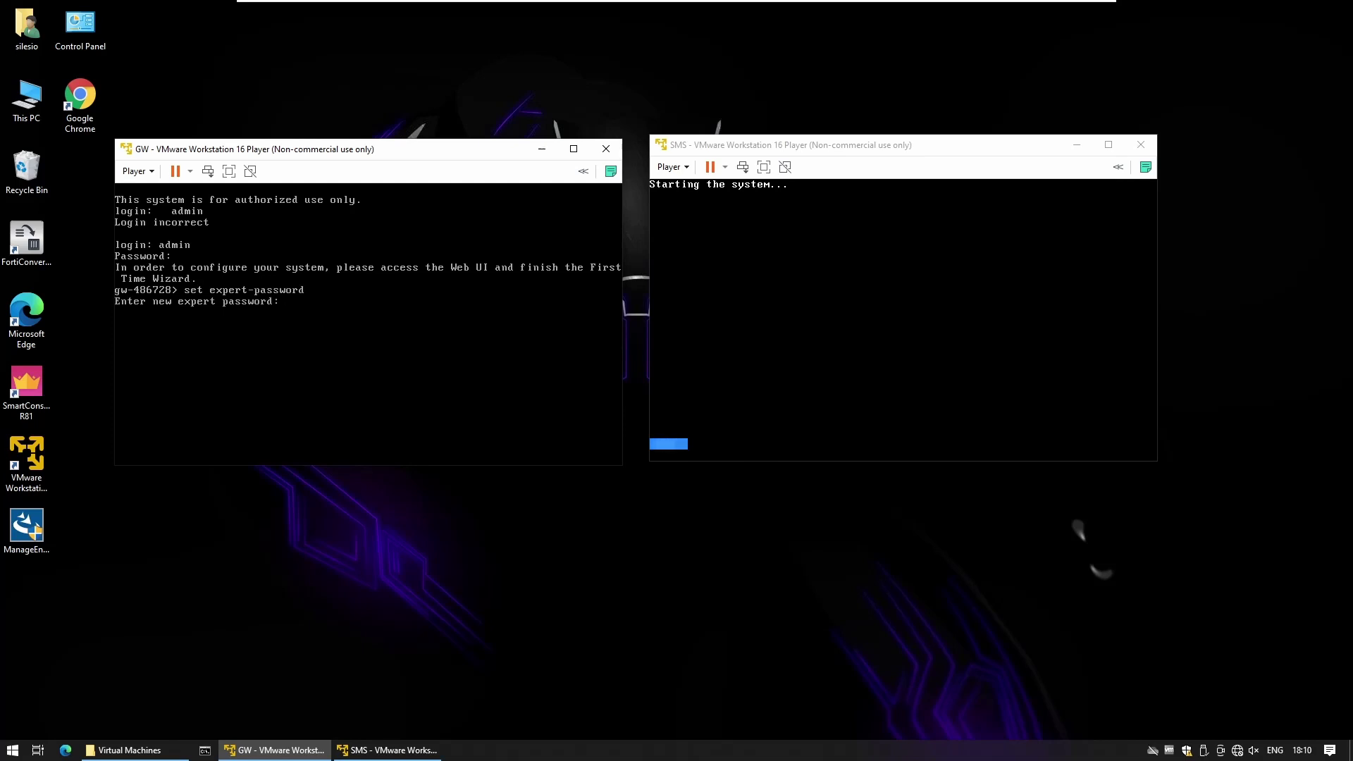
pyautogui.press('Return')
pyautogui.press('Return')
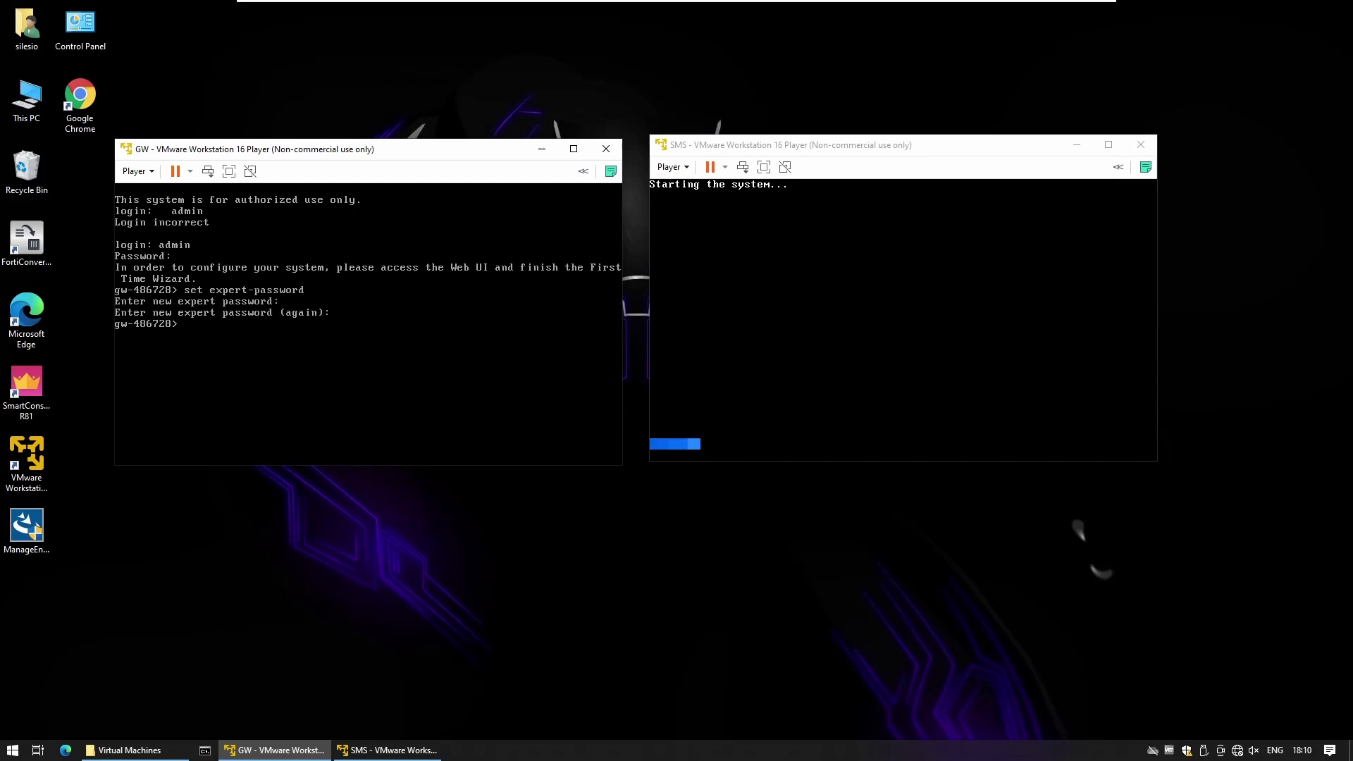
# - Enter expert mode on the GW console using the new expert password
pyautogui.press('Return')
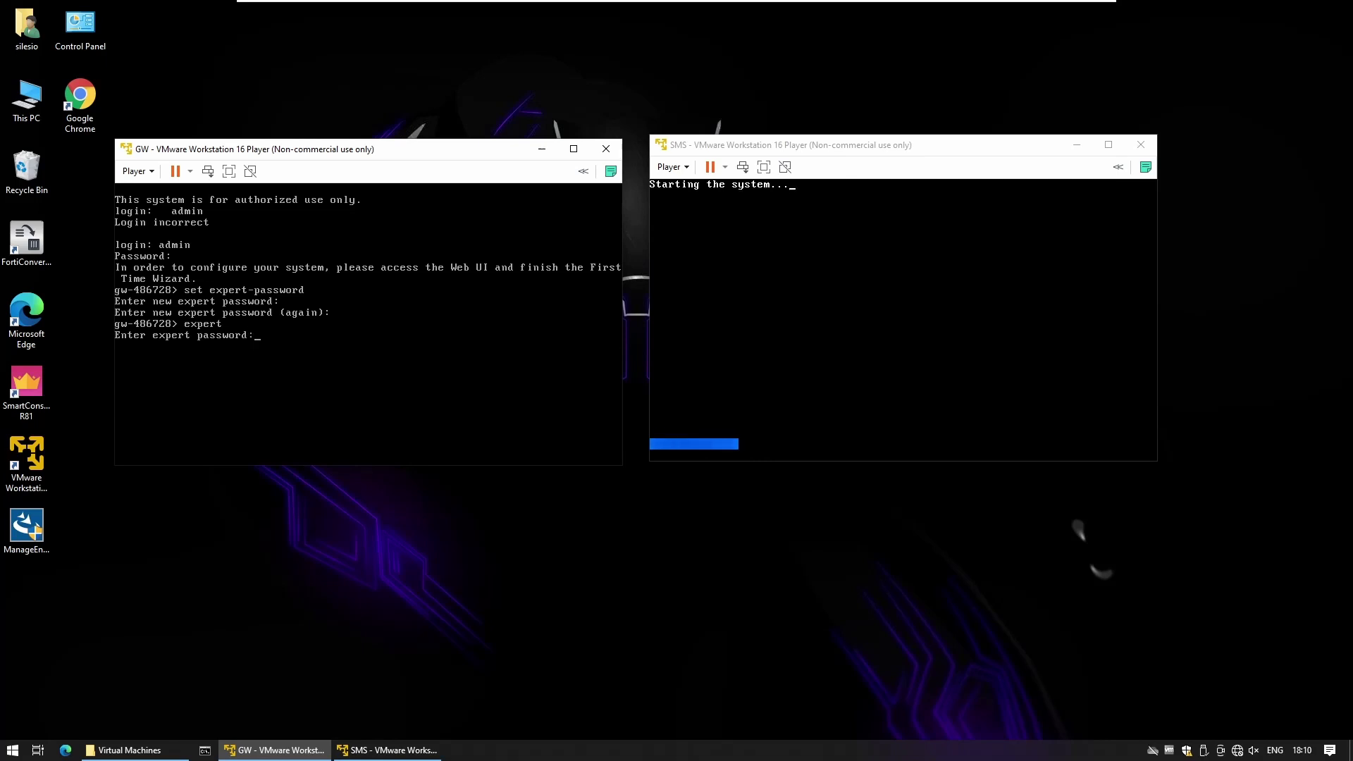
pyautogui.press('Return')
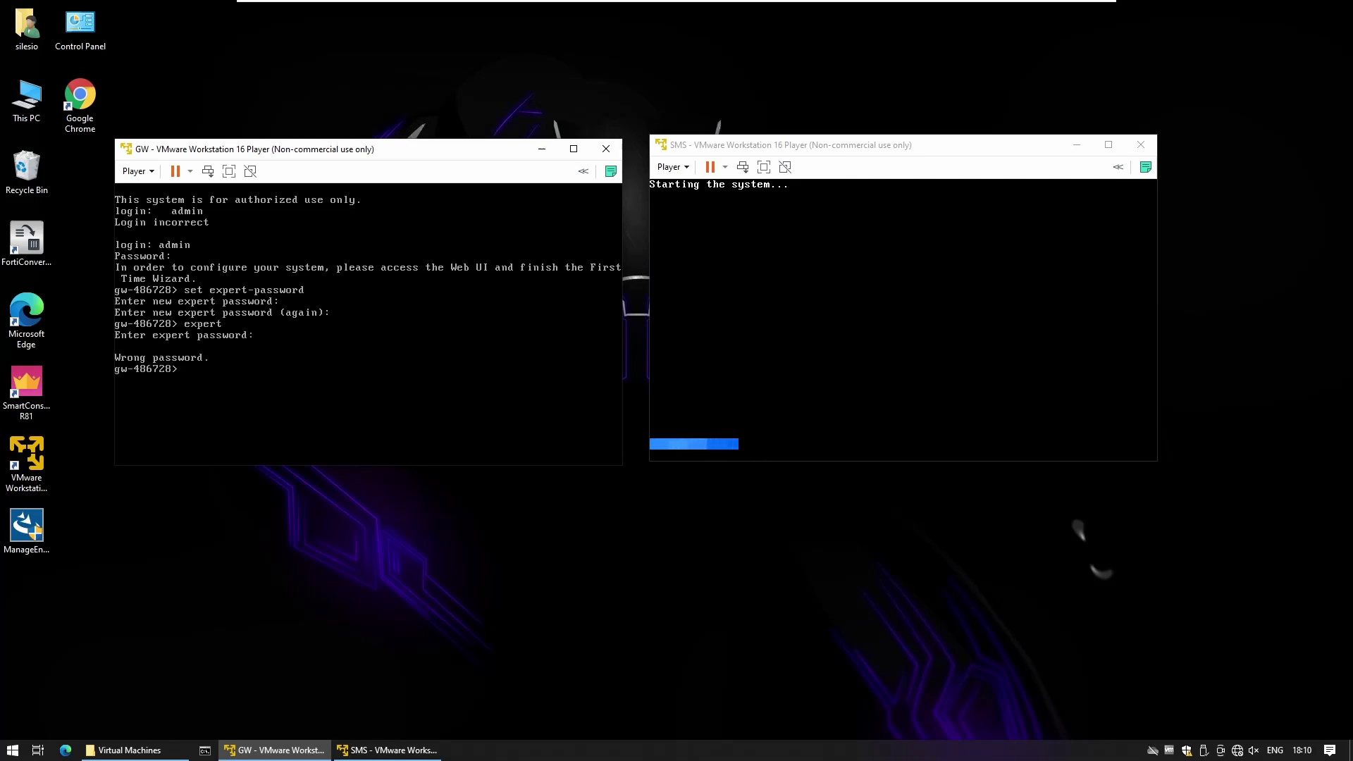
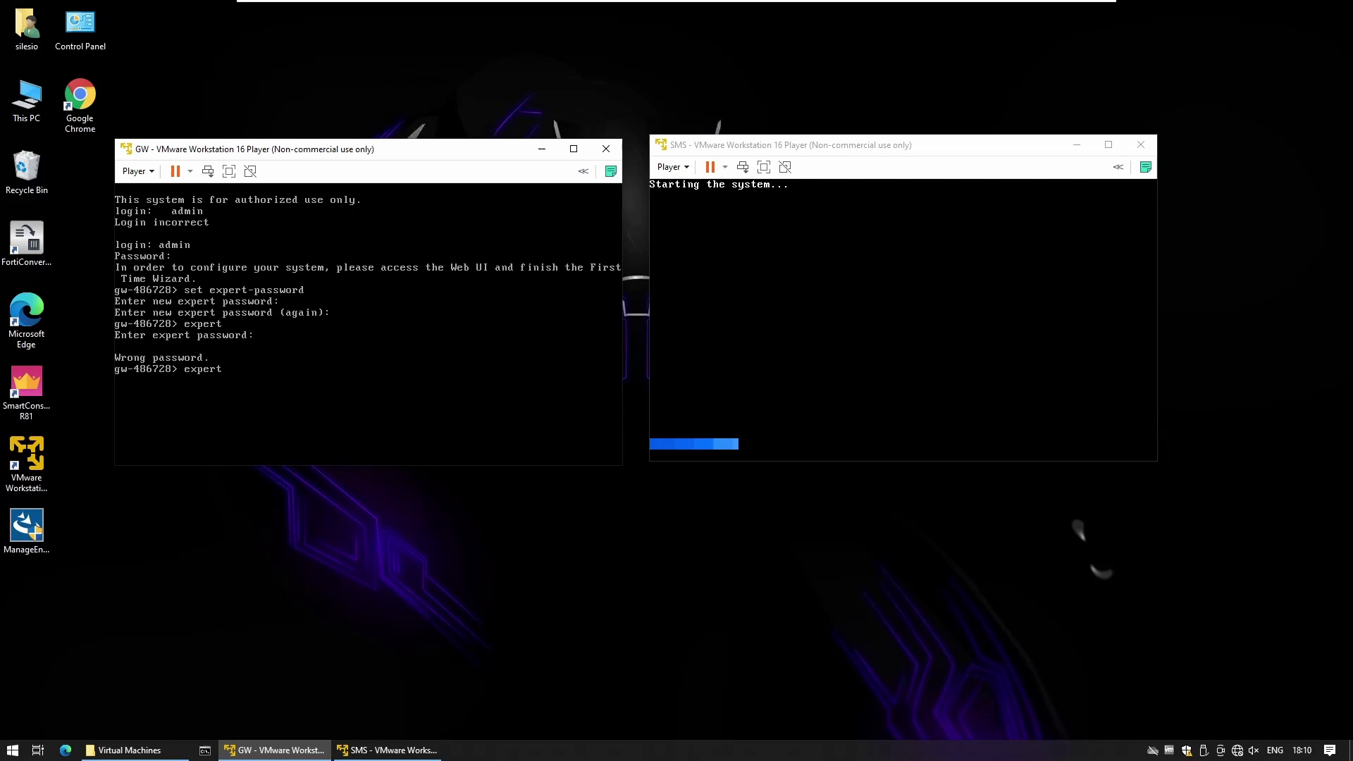
pyautogui.press('Return')
pyautogui.press('Return')
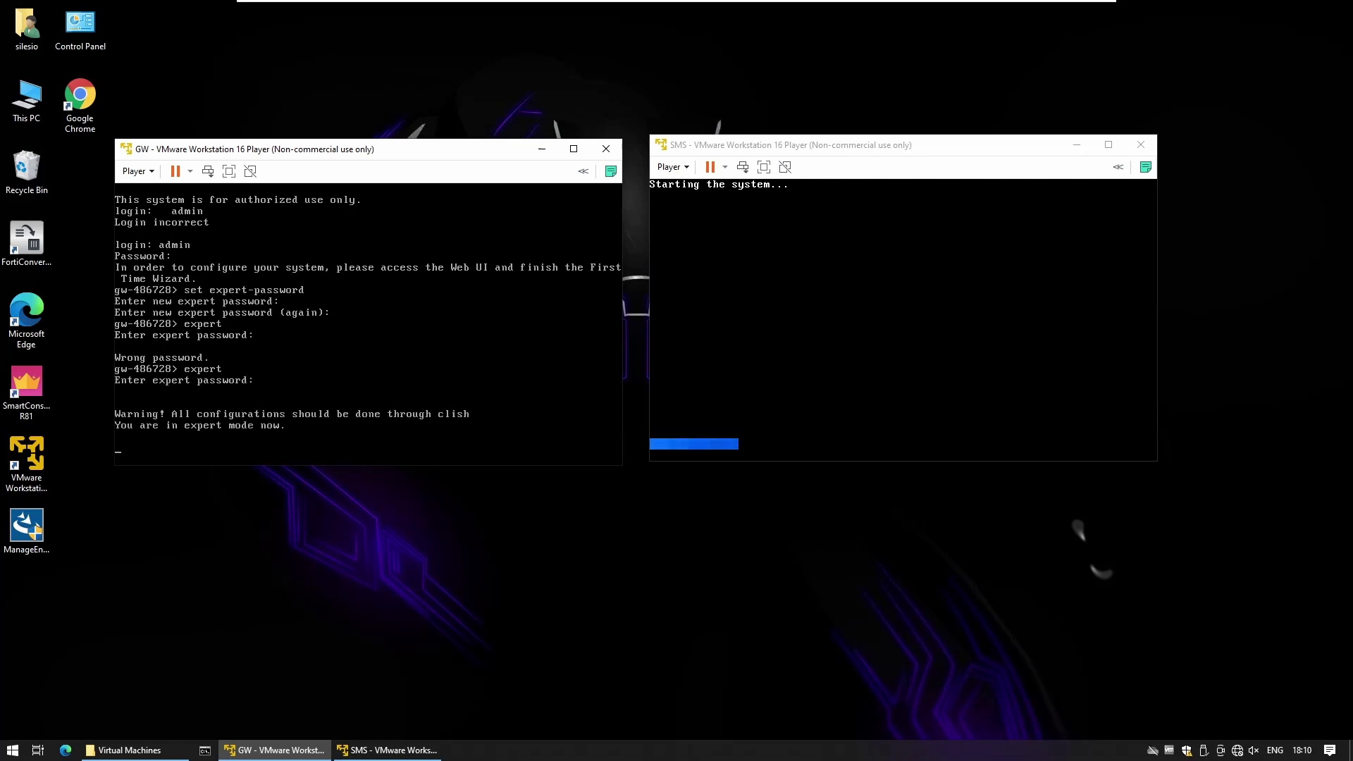
pyautogui.press('Return')
pyautogui.press('Return')
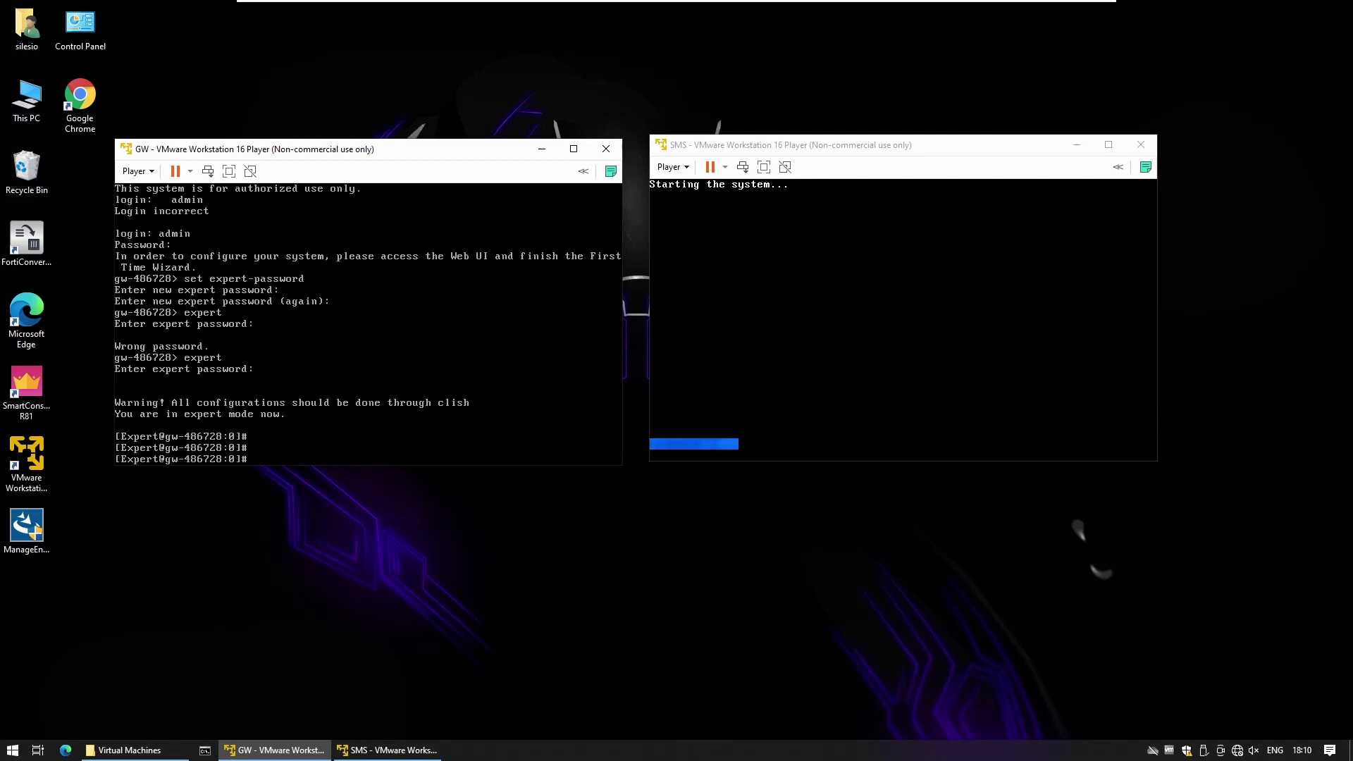
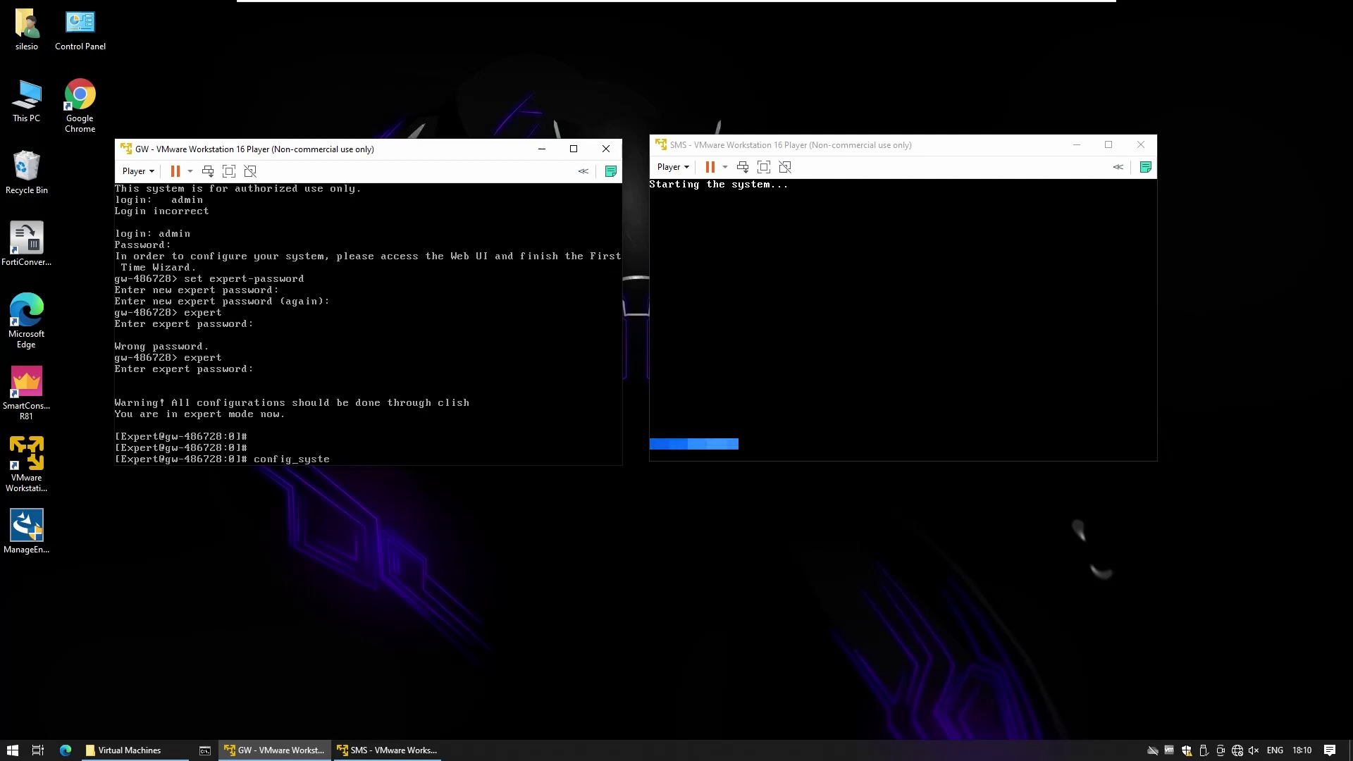
# - Show config_system usage help and generate the file.txt template with config_system -t
pyautogui.press('Return')
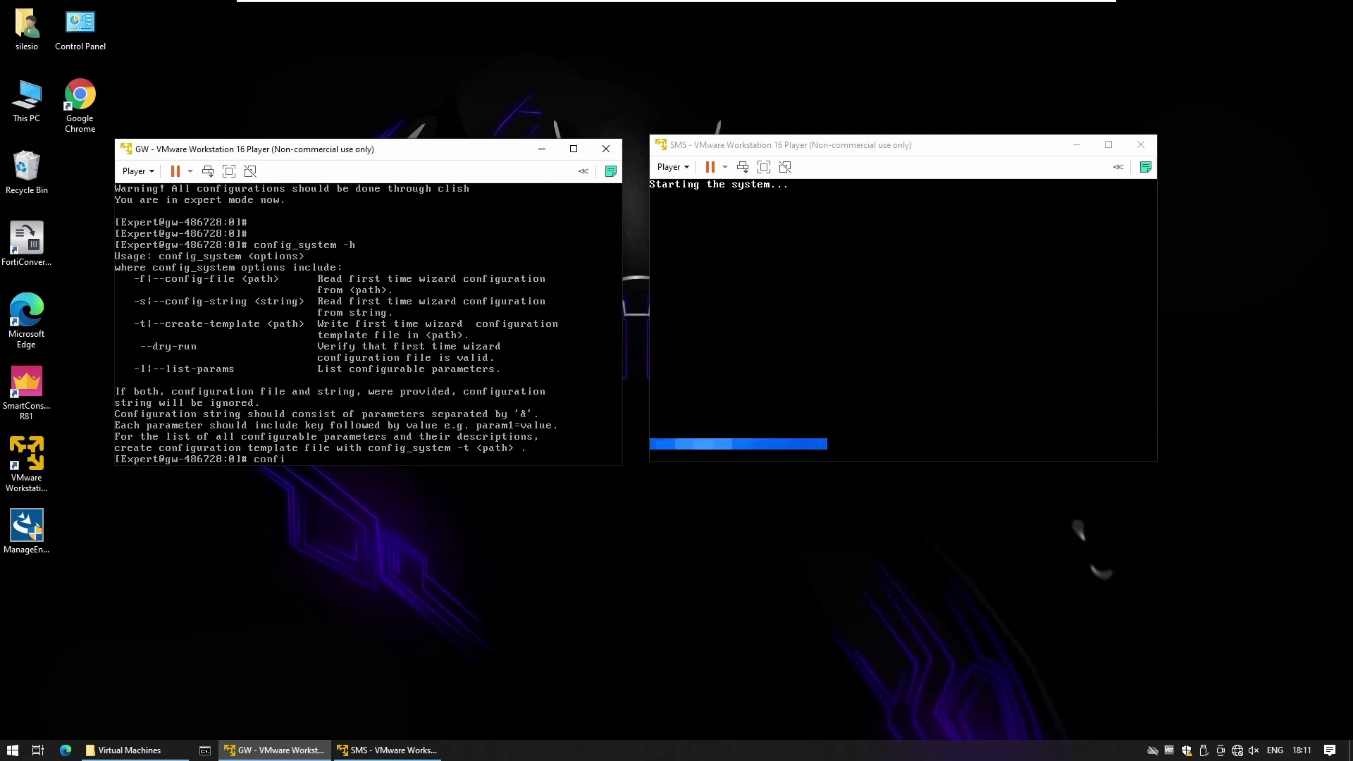
pyautogui.write('config_')
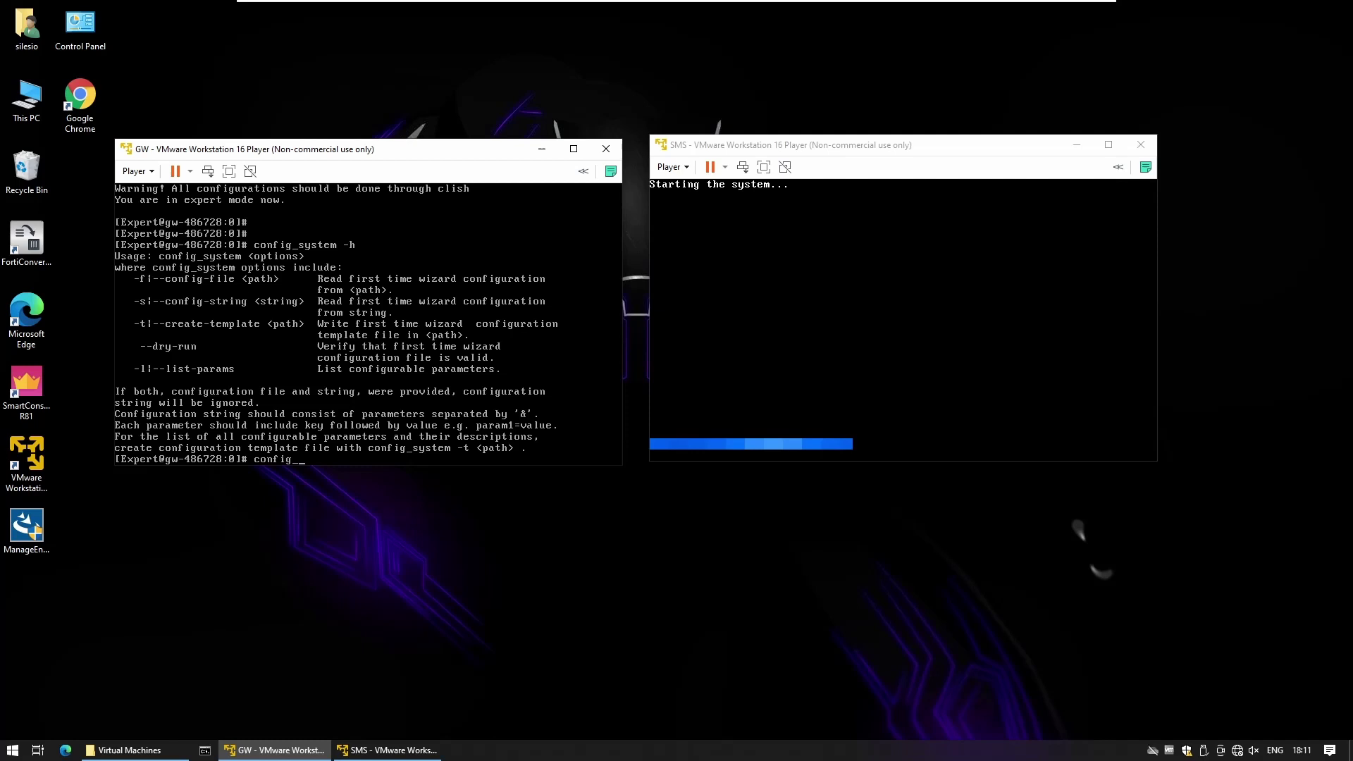
pyautogui.write('s')
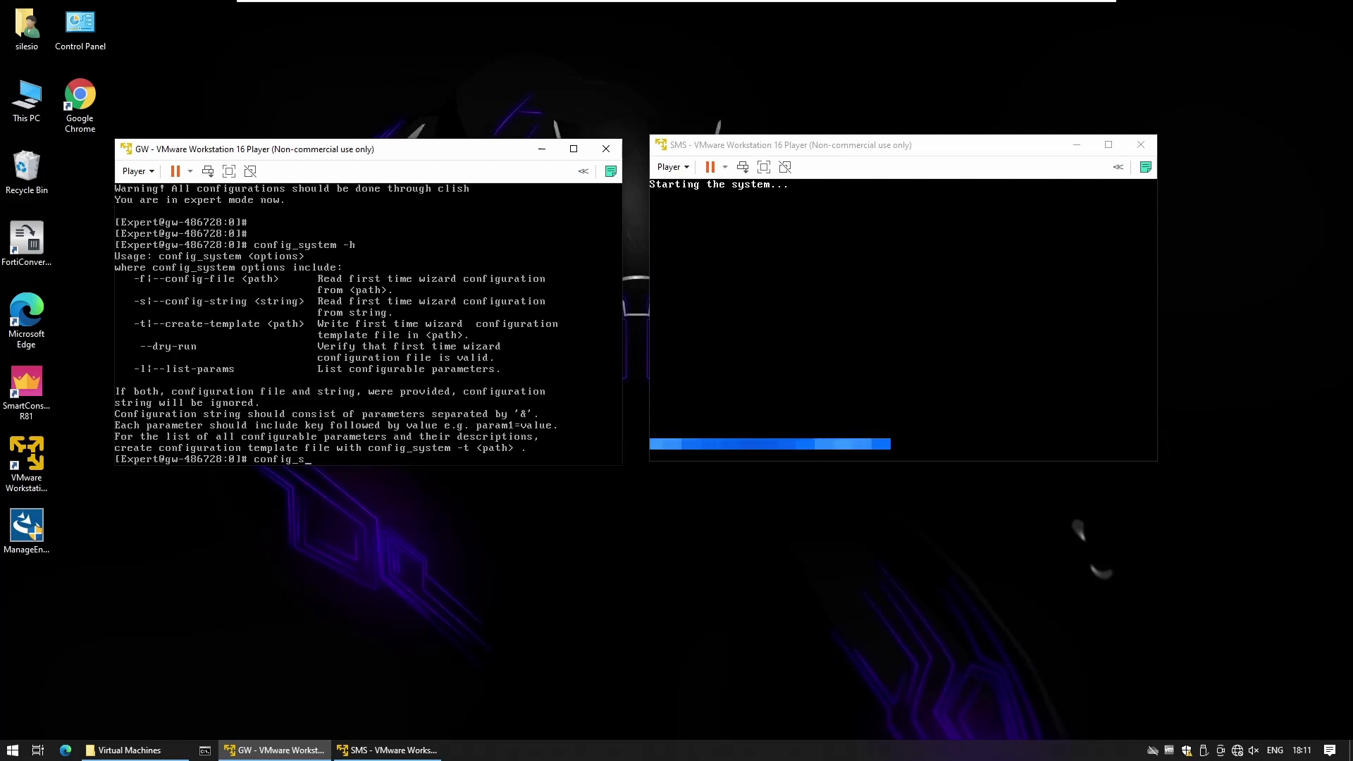
pyautogui.write('yste')
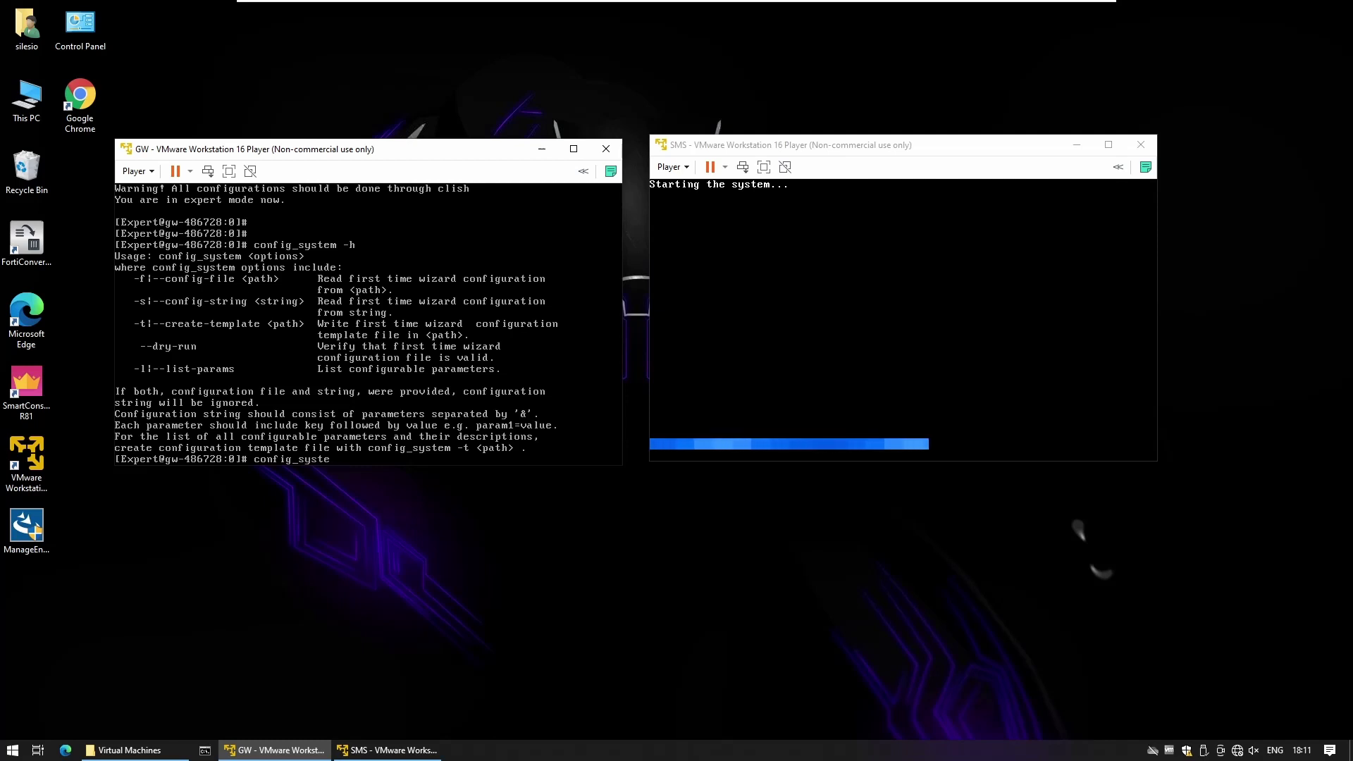
pyautogui.write('m -t')
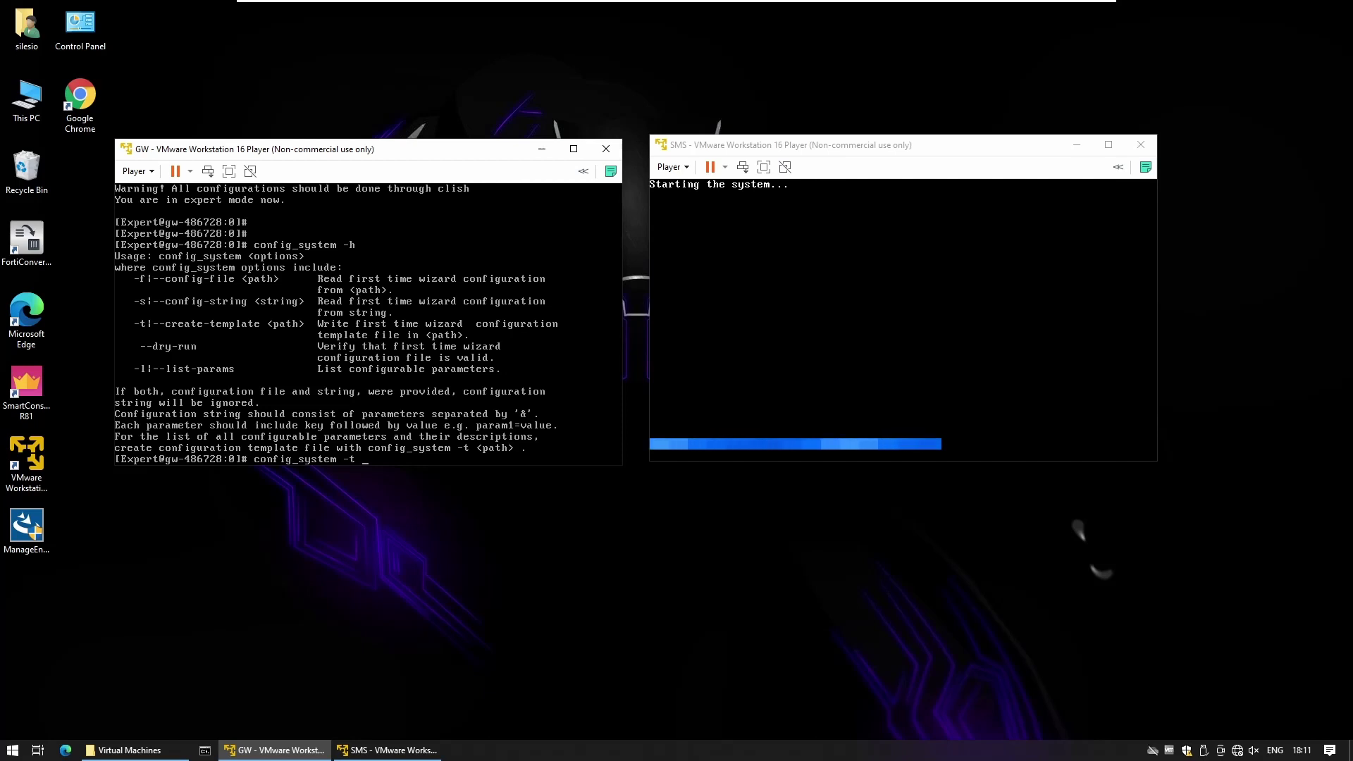
pyautogui.write('u')
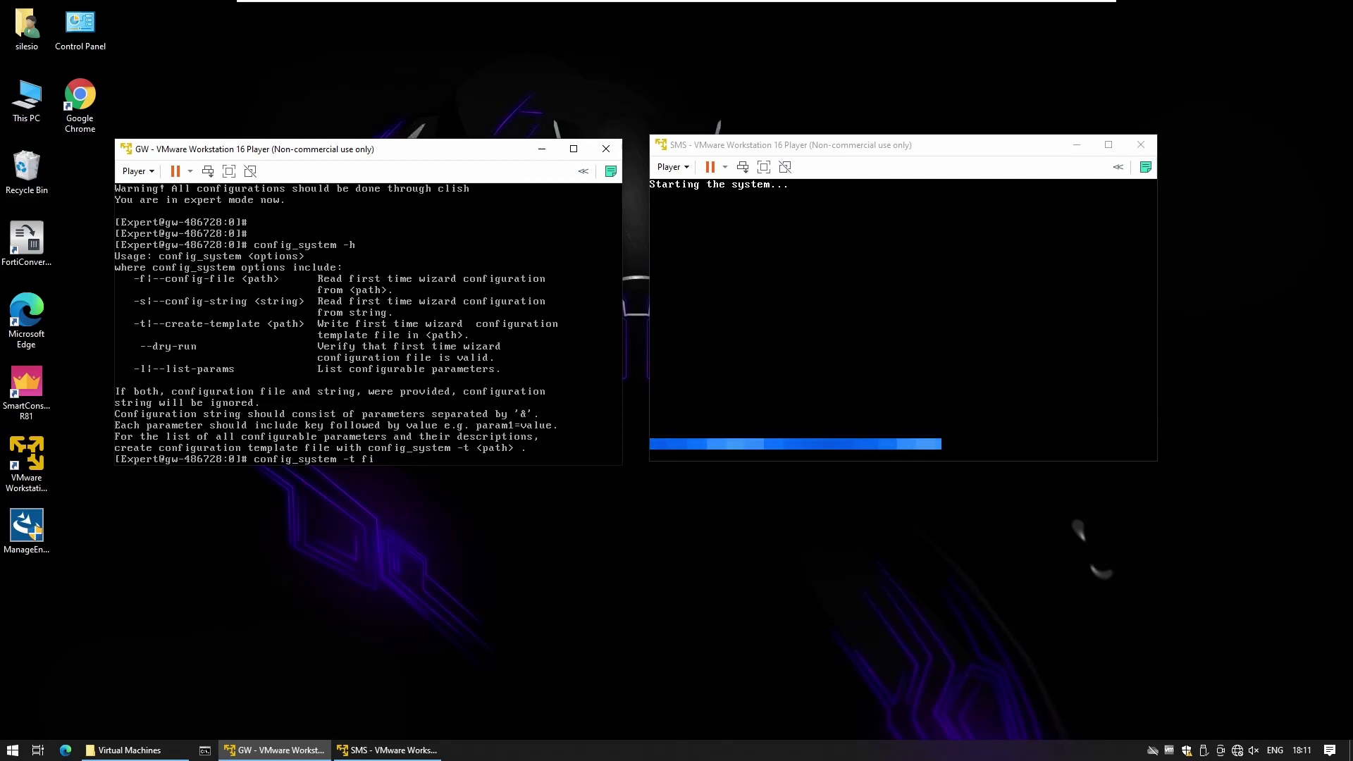
pyautogui.write('le.tx')
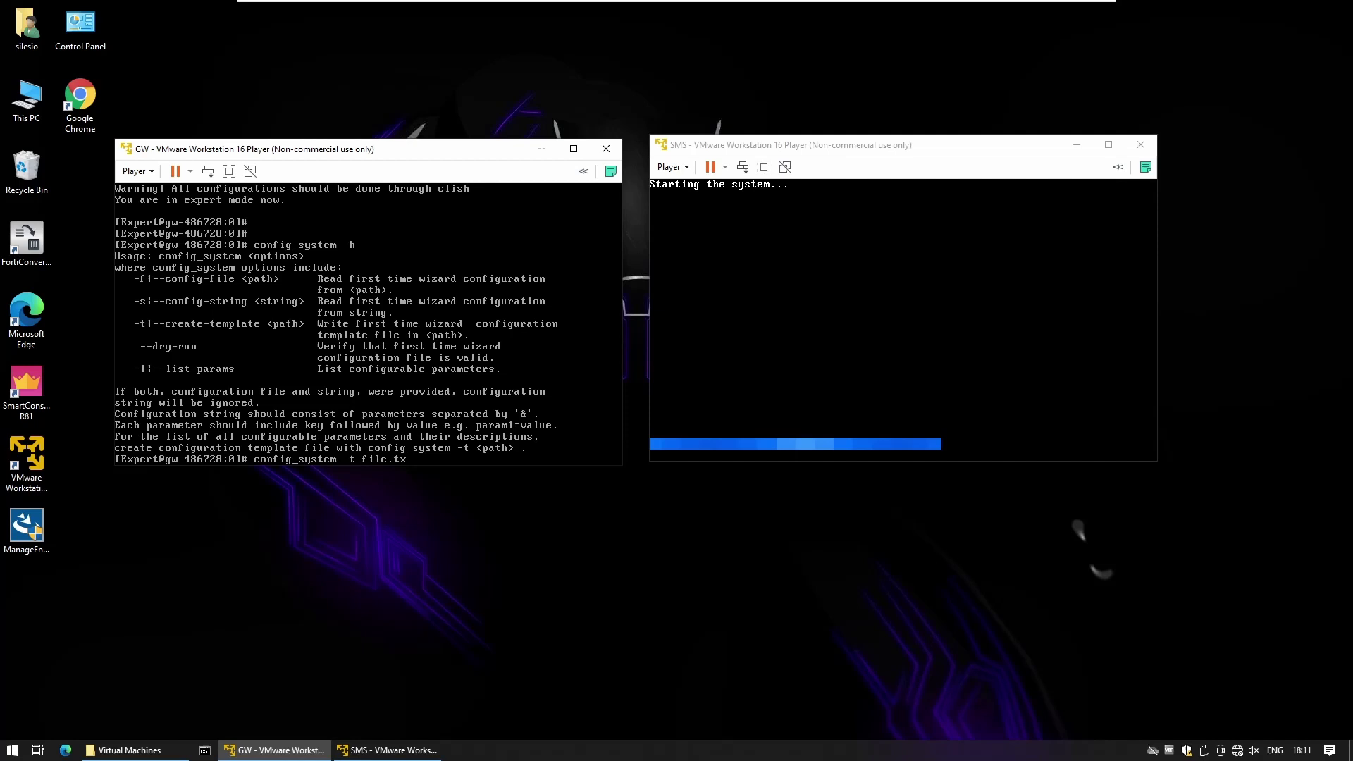
pyautogui.write('t')
pyautogui.press('Return')
pyautogui.write('more')
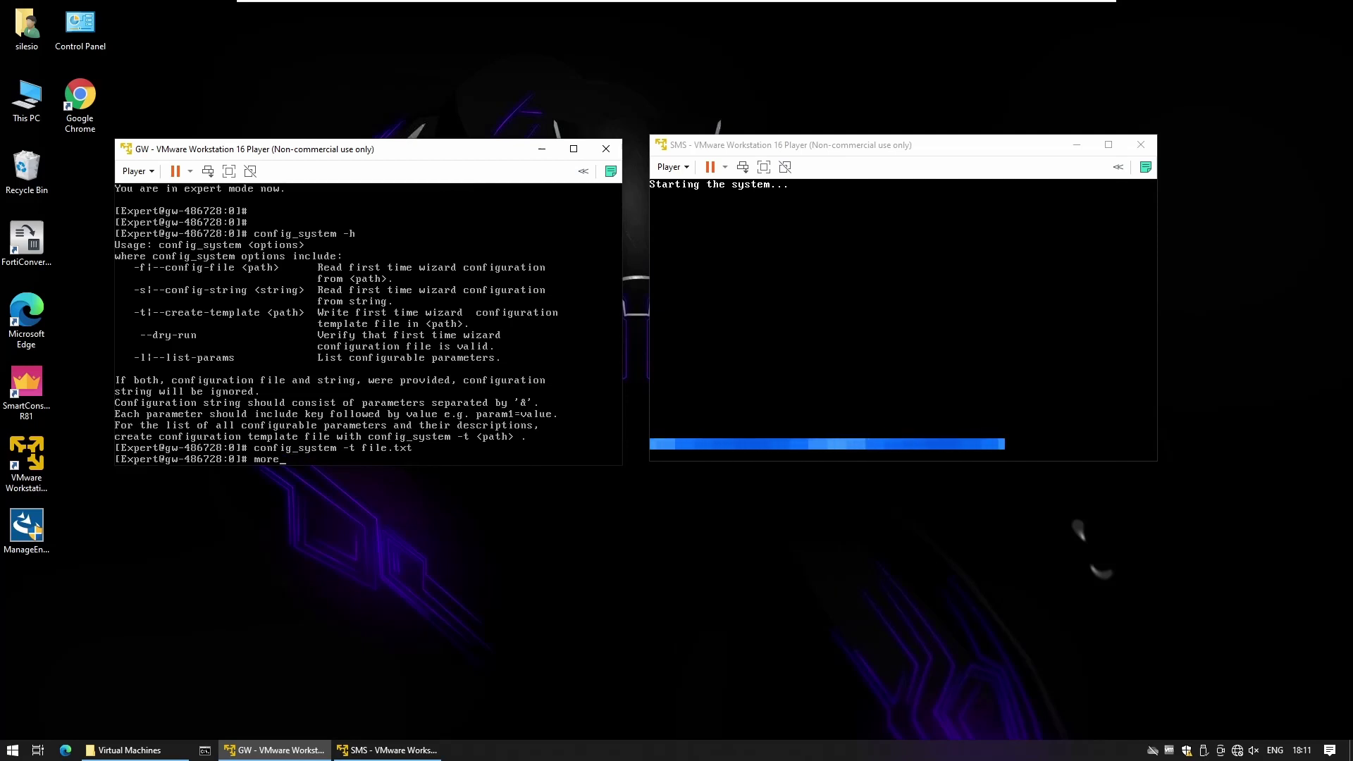
pyautogui.press('BackSpace')
pyautogui.press('BackSpace')
pyautogui.press('BackSpace')
pyautogui.write('cat')
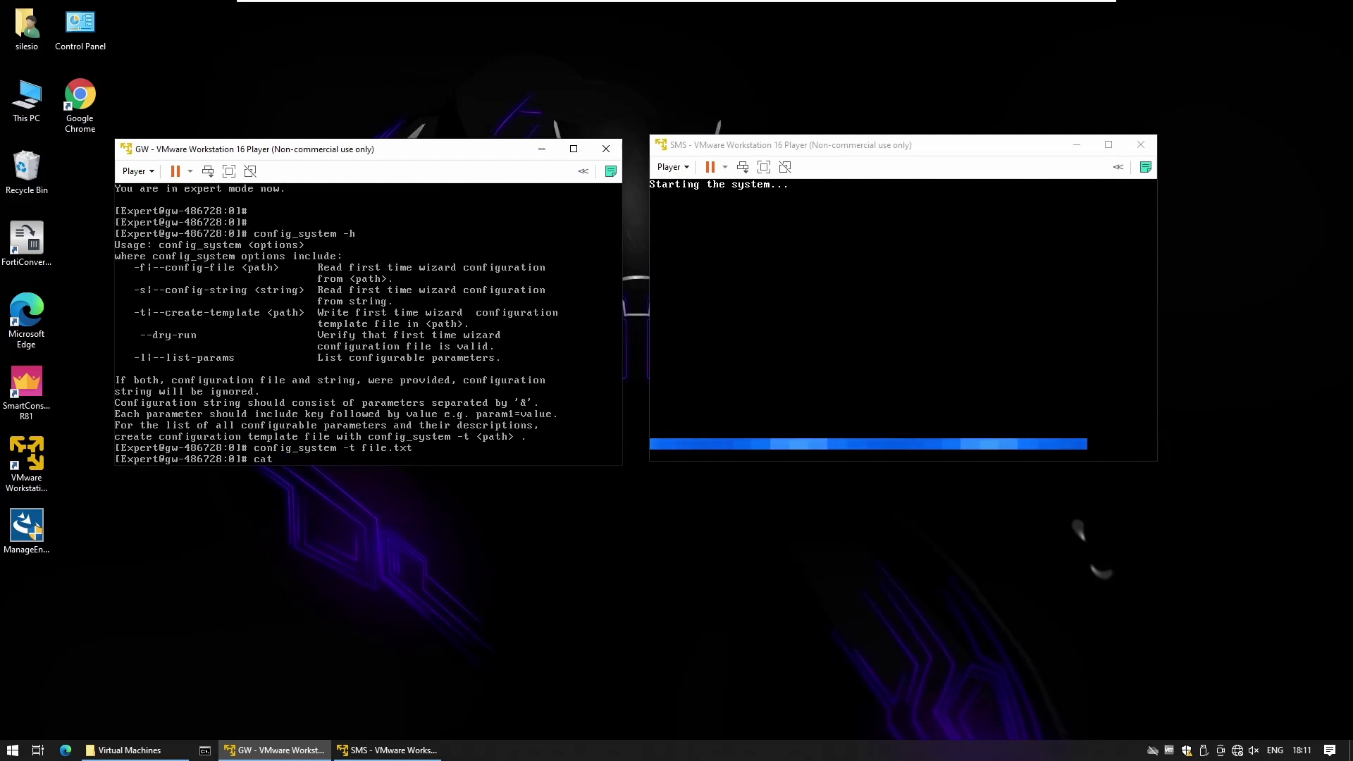
# - List the directory with ls to confirm file.txt exists
pyautogui.press('BackSpace')
pyautogui.press('BackSpace')
pyautogui.press('BackSpace')
pyautogui.write('ls')
pyautogui.press('Return')
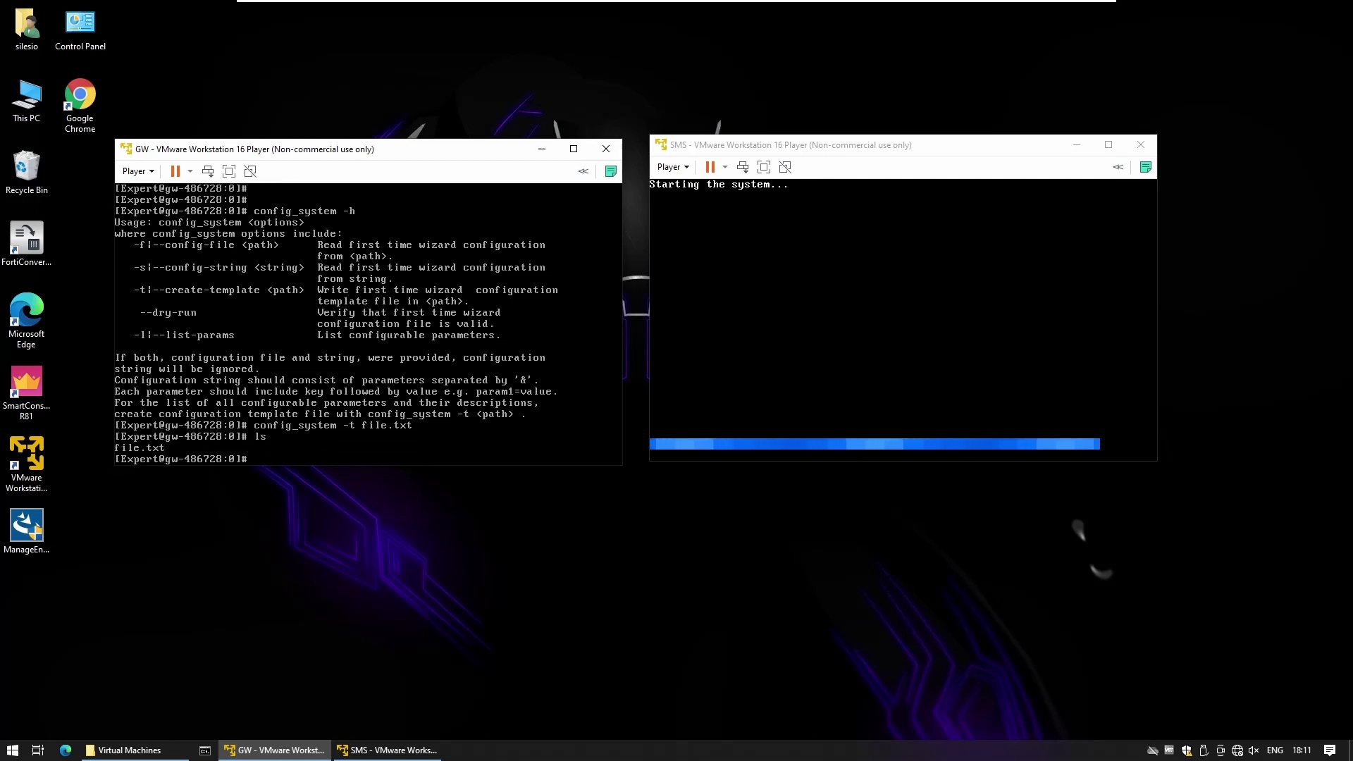
pyautogui.write('more')
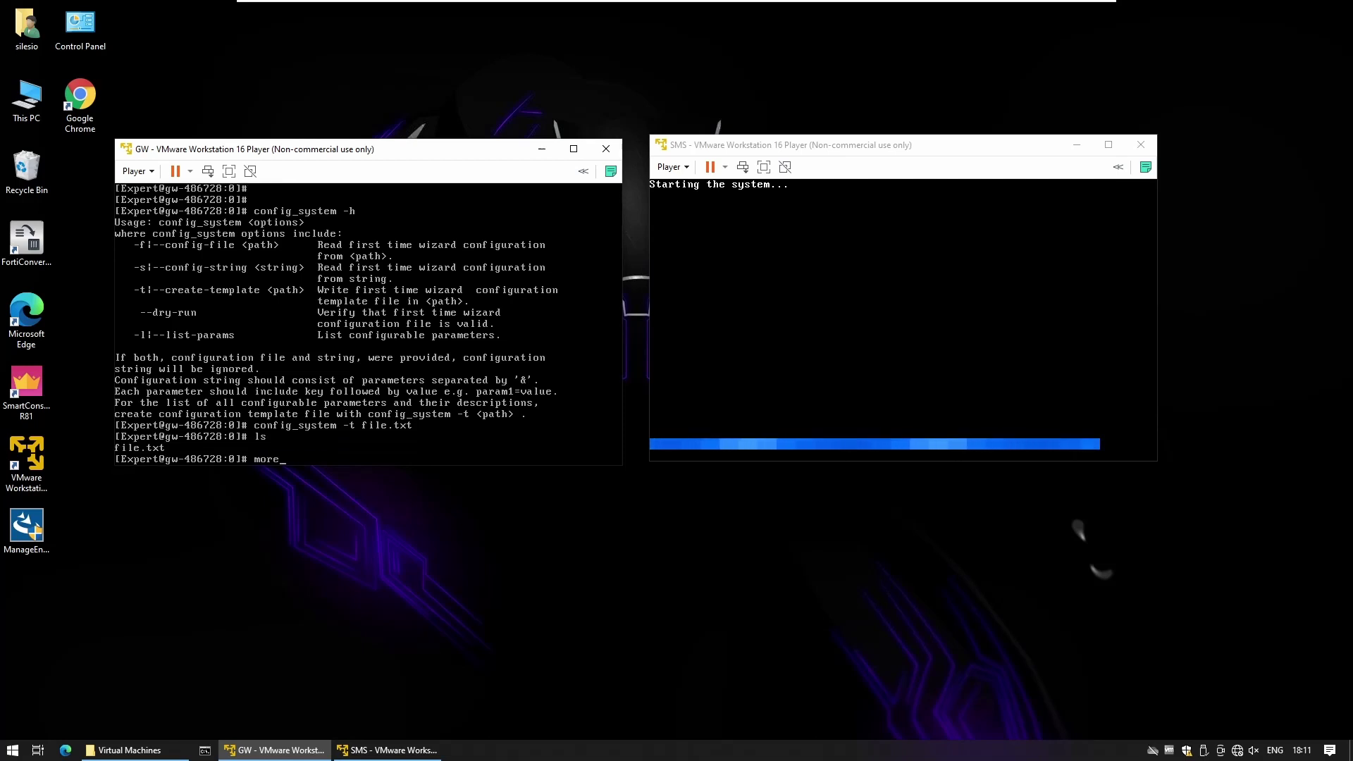
pyautogui.press('BackSpace')
pyautogui.press('BackSpace')
pyautogui.press('BackSpace')
pyautogui.write('vi ')
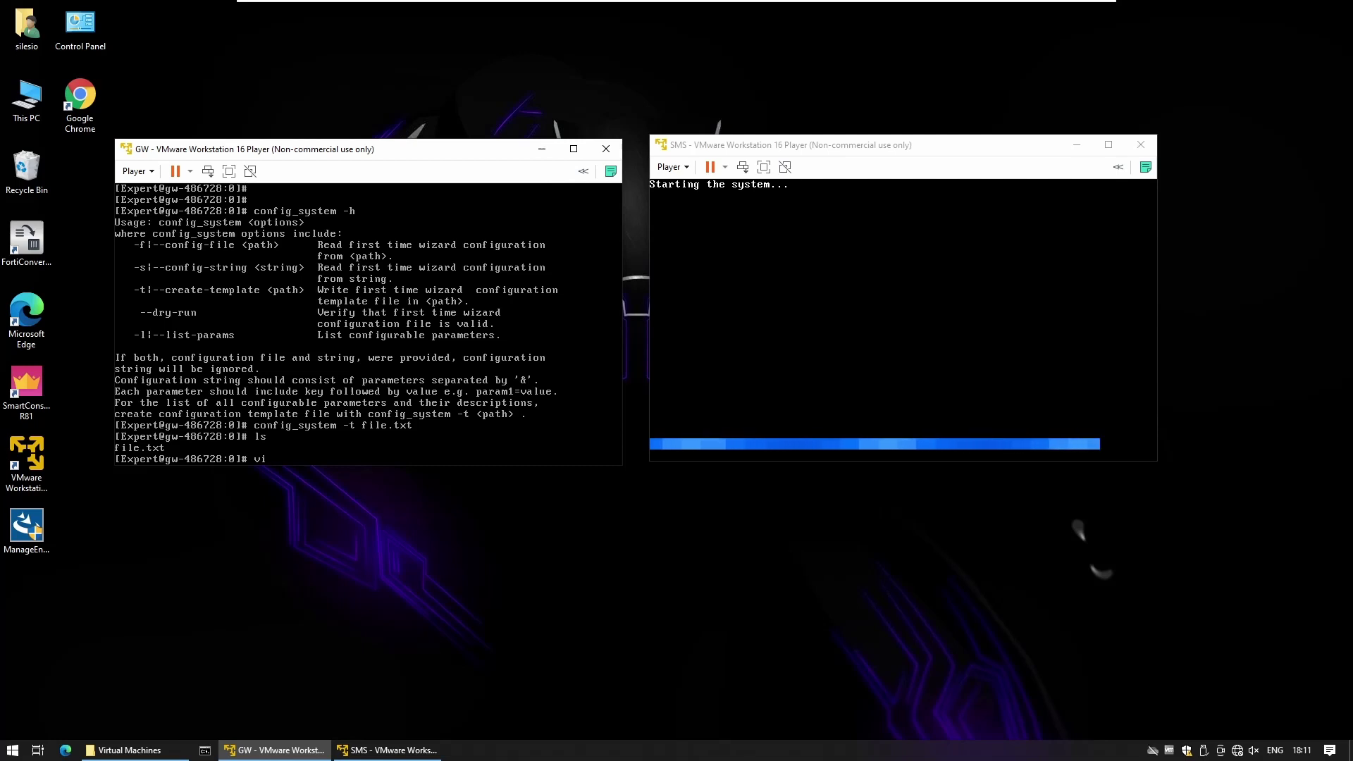
pyautogui.write('file.txt')
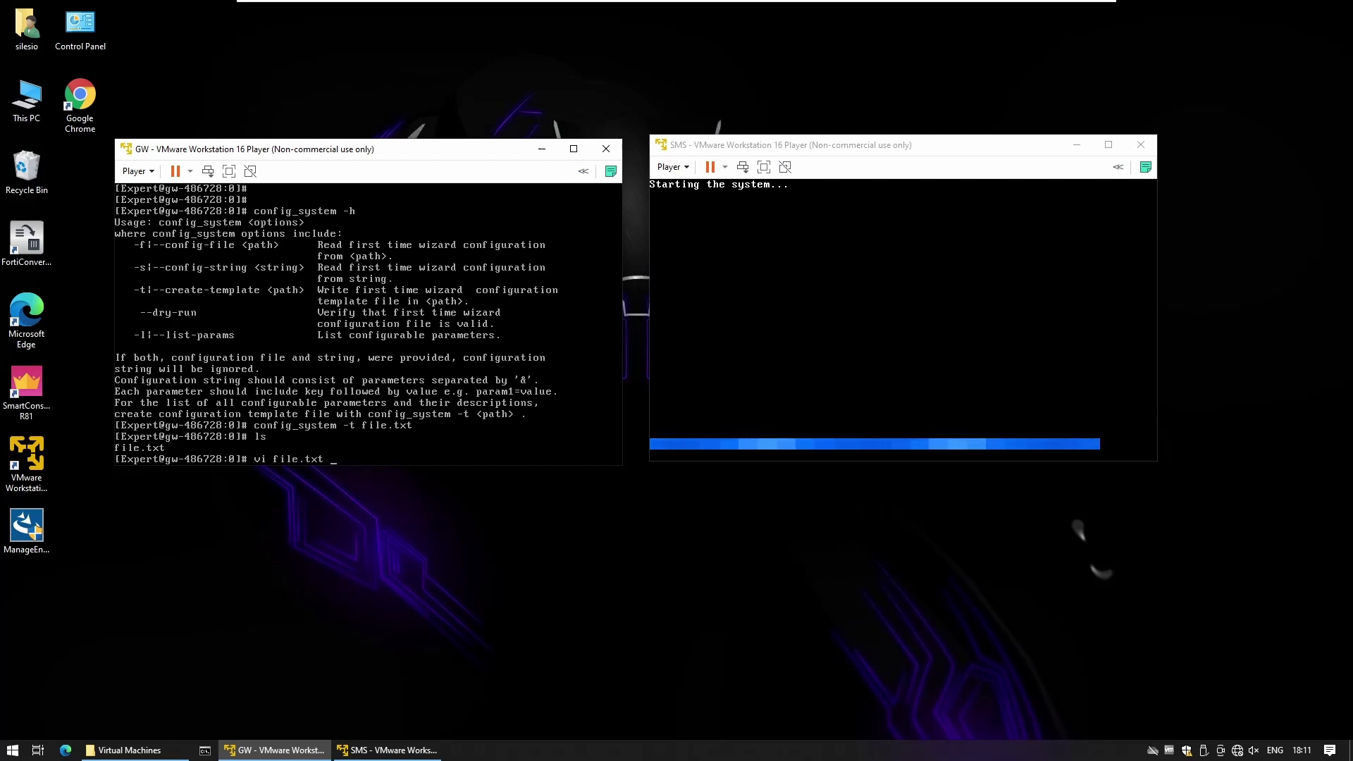
# - Open file.txt in vi insert mode and set install_security_gw to "true"
pyautogui.press('Return')
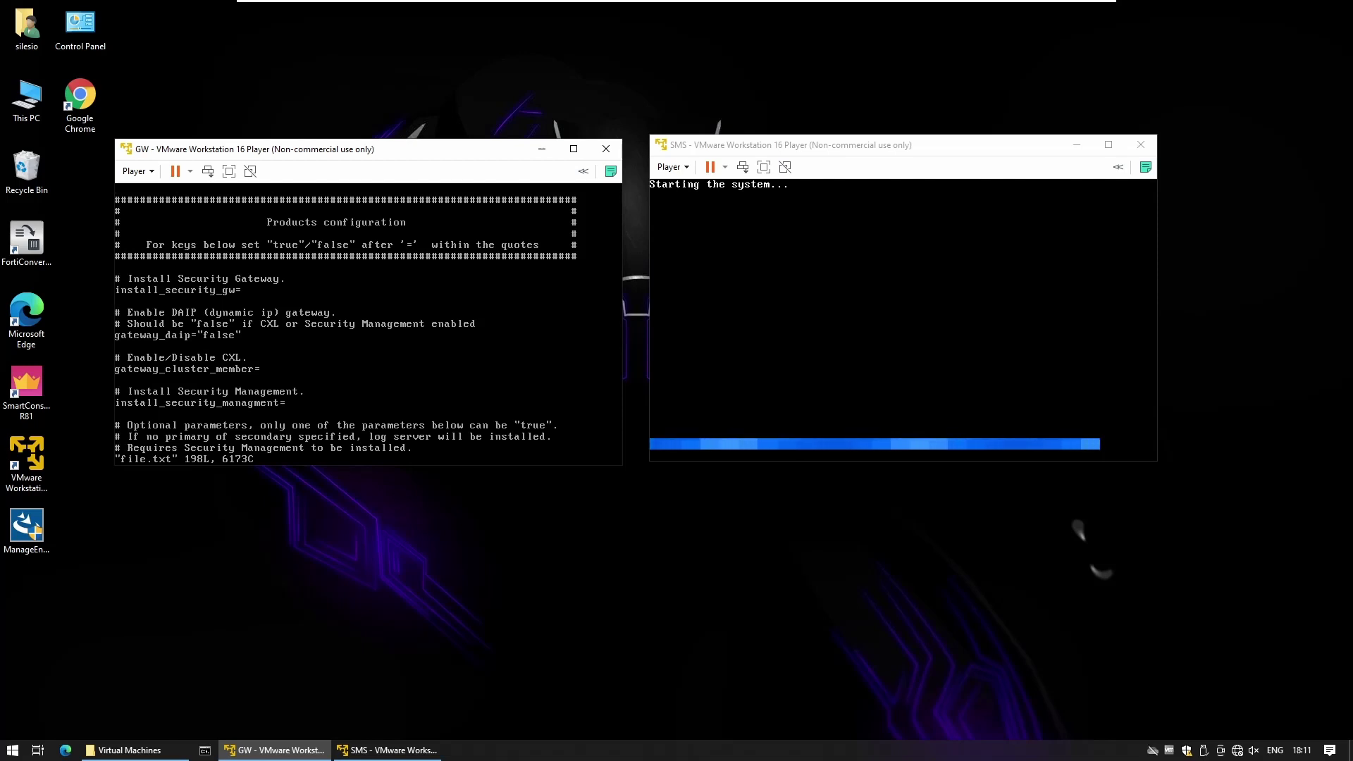
pyautogui.press('i')
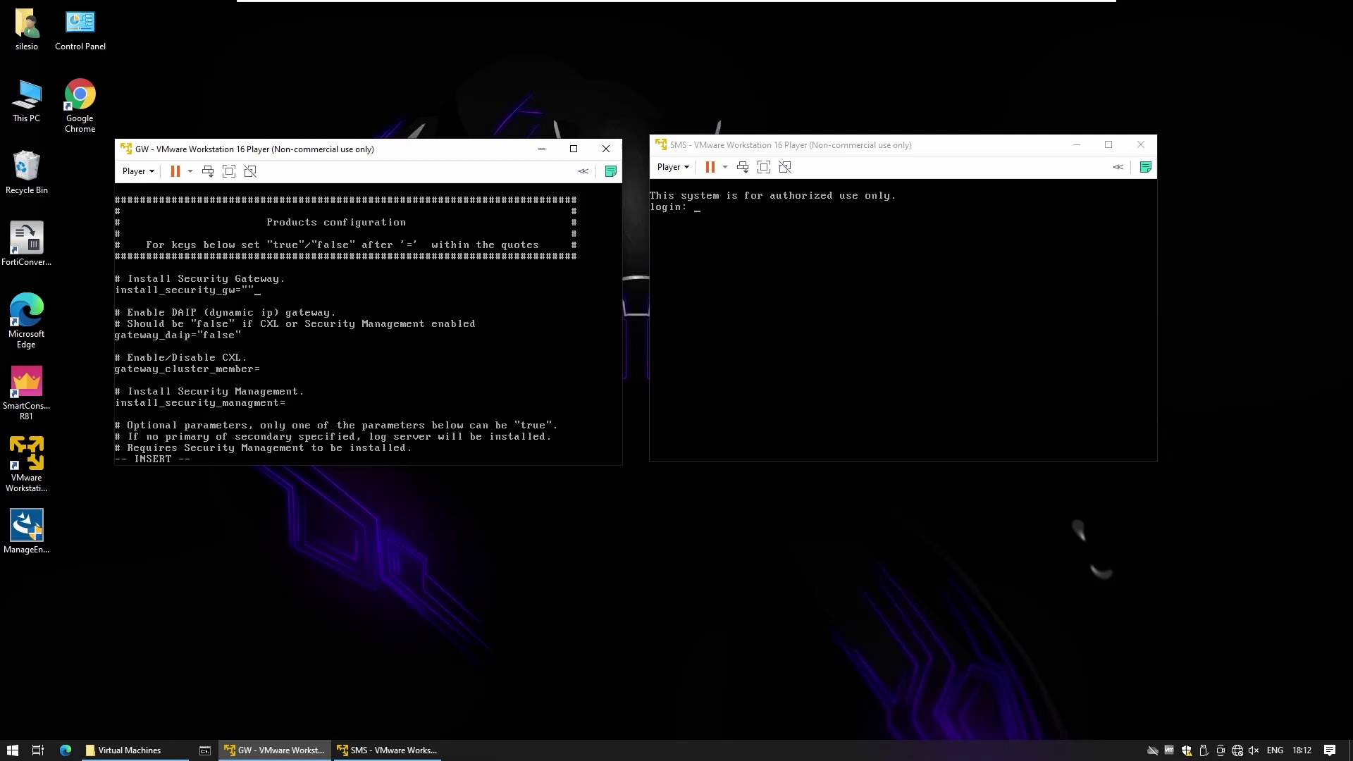
pyautogui.write('true')
pyautogui.press('Down')
pyautogui.press('Down')
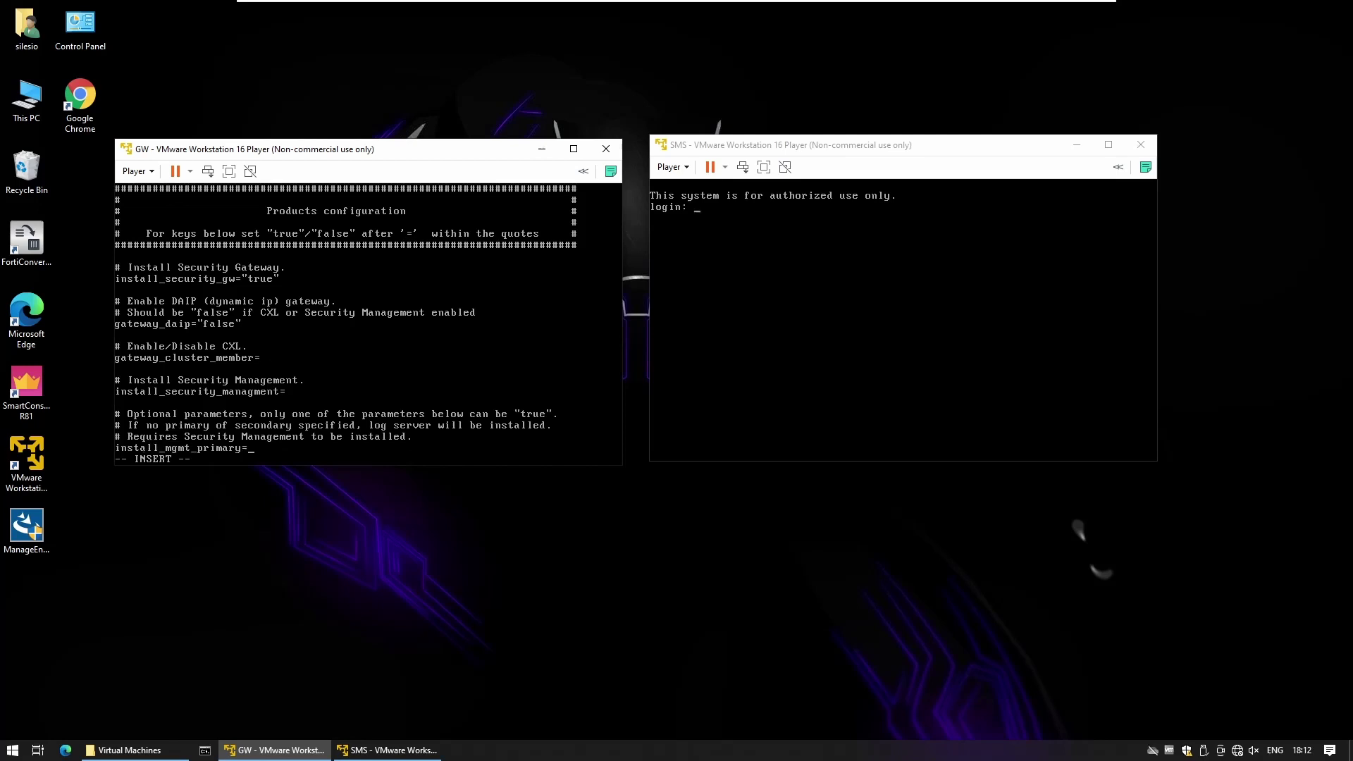
pyautogui.press('Down')
pyautogui.press('Down')
pyautogui.press('Down')
pyautogui.press('Down')
pyautogui.press('Down')
pyautogui.press('Down')
pyautogui.press('Down')
pyautogui.press('Down')
pyautogui.press('Down')
pyautogui.press('Down')
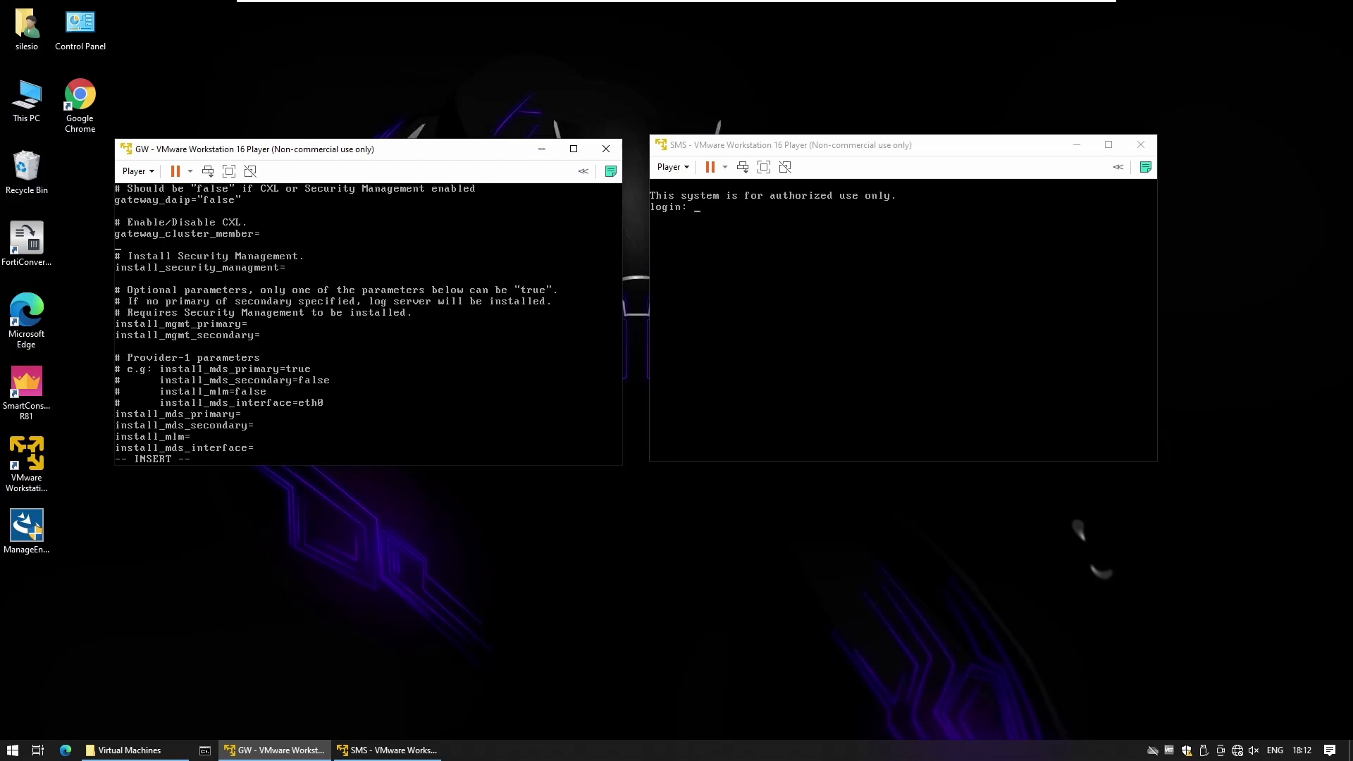
pyautogui.press('Up')
pyautogui.press('Up')
pyautogui.press('Up')
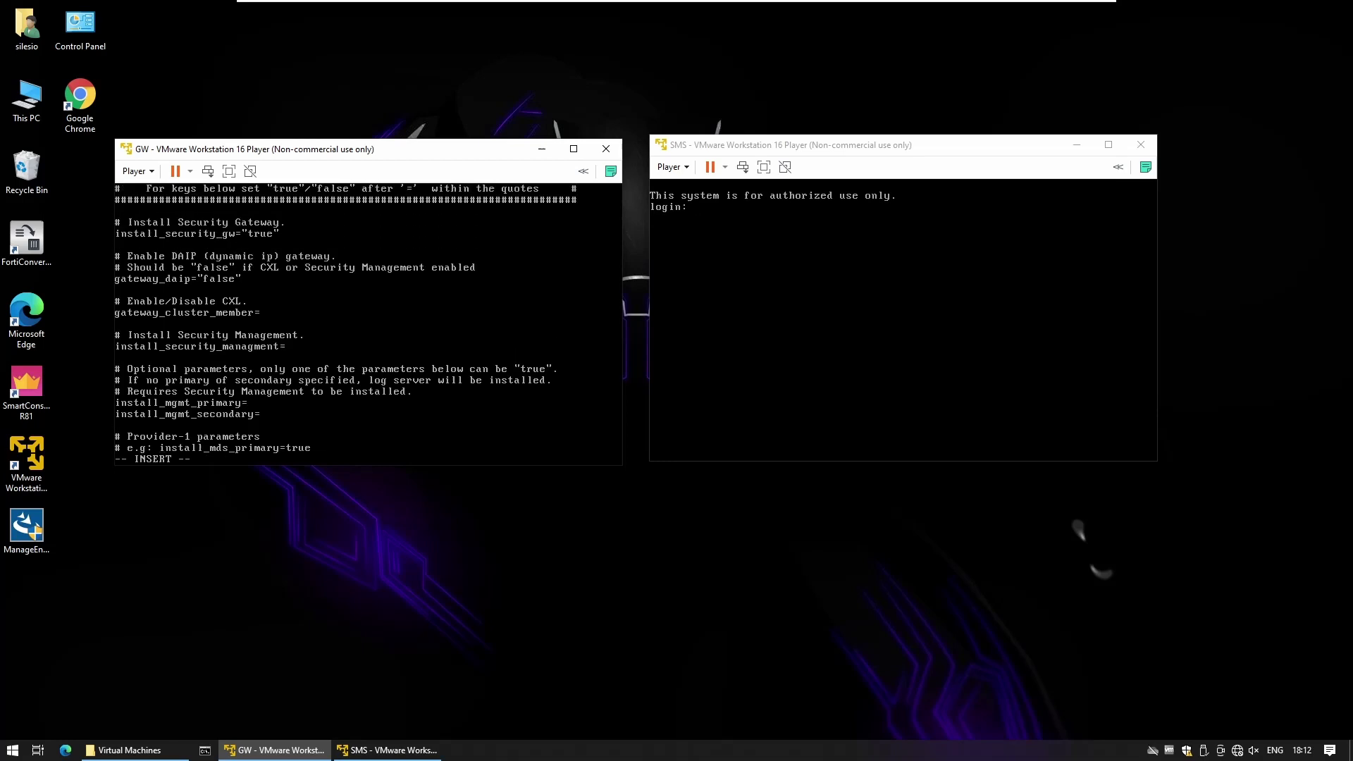
# - Move down past the data-sharing settings to the Products Parameters section
pyautogui.press('Down')
pyautogui.press('Down')
pyautogui.press('Down')
pyautogui.press('Down')
pyautogui.press('Down')
pyautogui.press('Down')
pyautogui.press('Down')
pyautogui.press('Down')
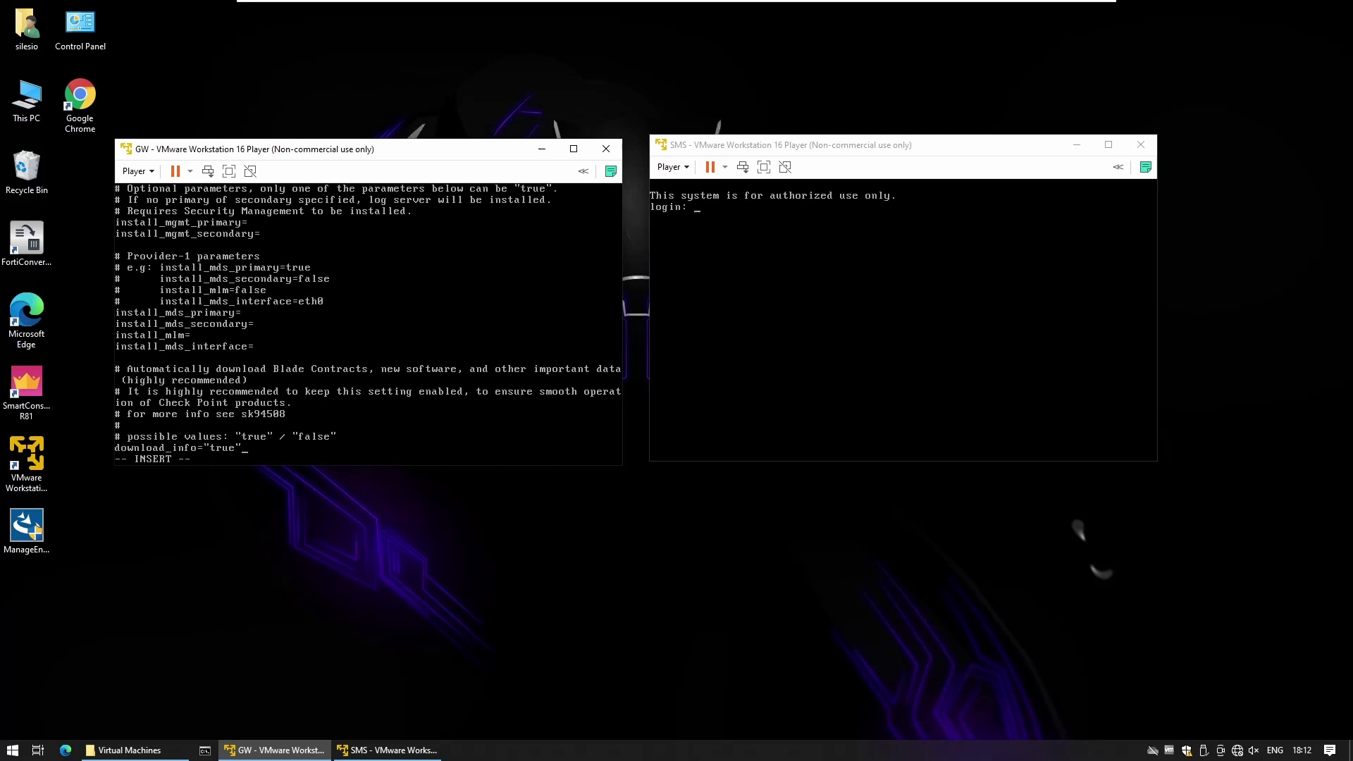
pyautogui.press('Down')
pyautogui.press('Down')
pyautogui.press('Down')
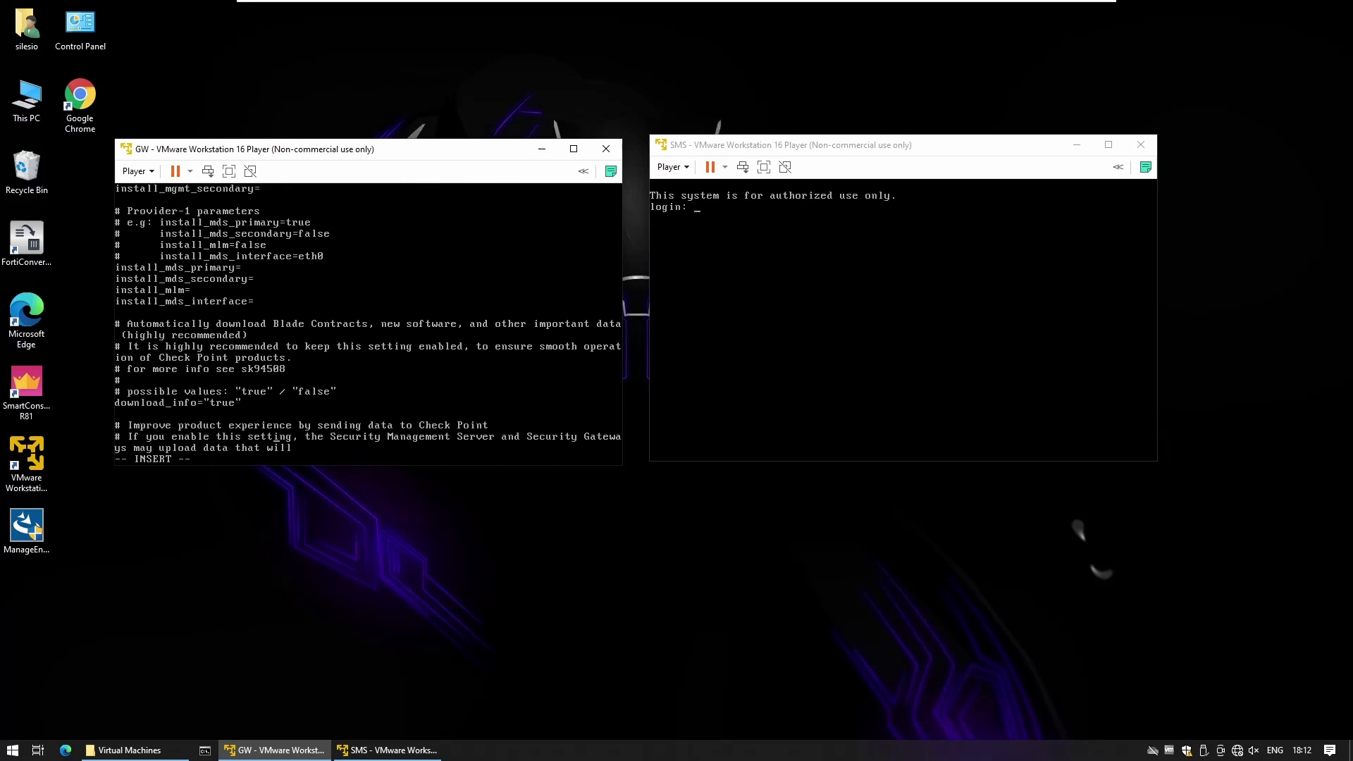
pyautogui.press('Down')
pyautogui.press('Down')
pyautogui.press('Down')
pyautogui.press('Down')
pyautogui.press('Down')
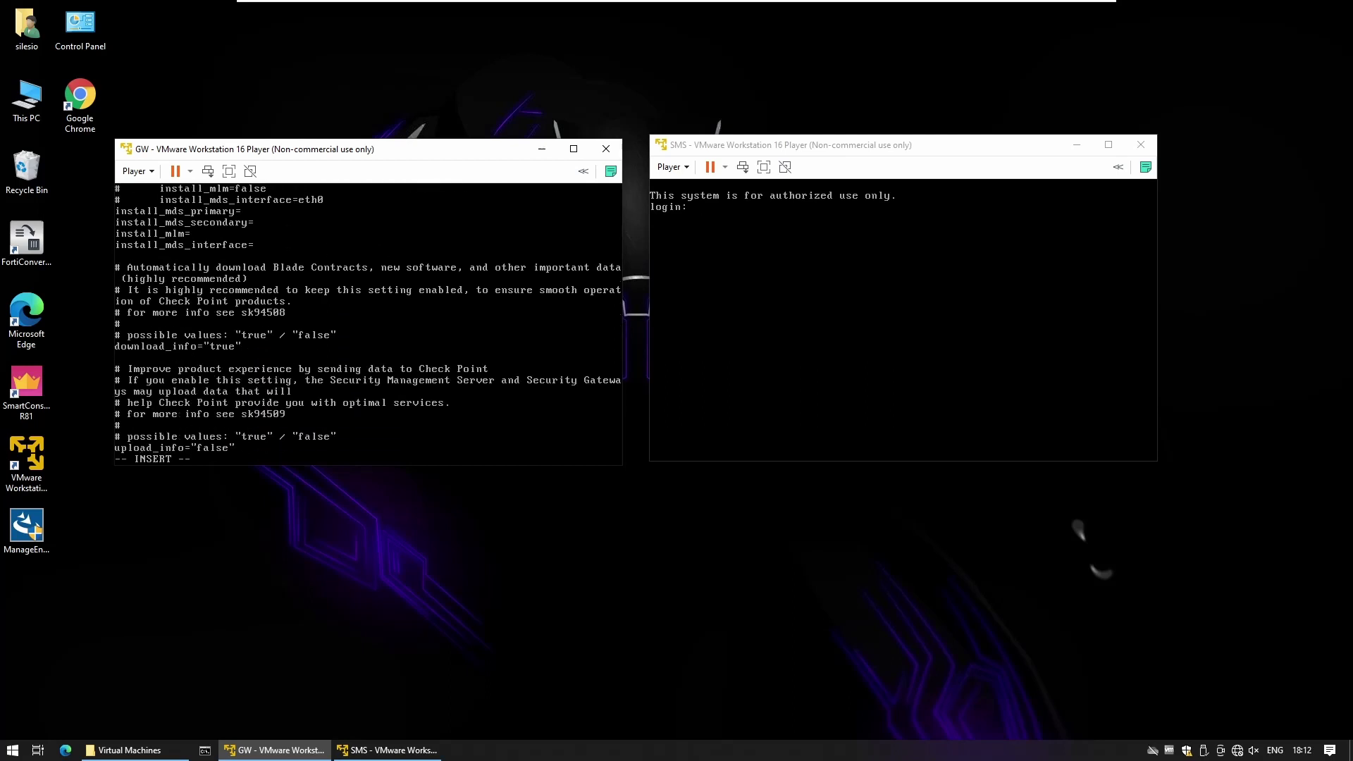
pyautogui.press('Down')
pyautogui.press('Down')
pyautogui.press('Down')
pyautogui.press('Down')
pyautogui.press('Down')
pyautogui.press('Down')
pyautogui.press('Down')
pyautogui.press('Down')
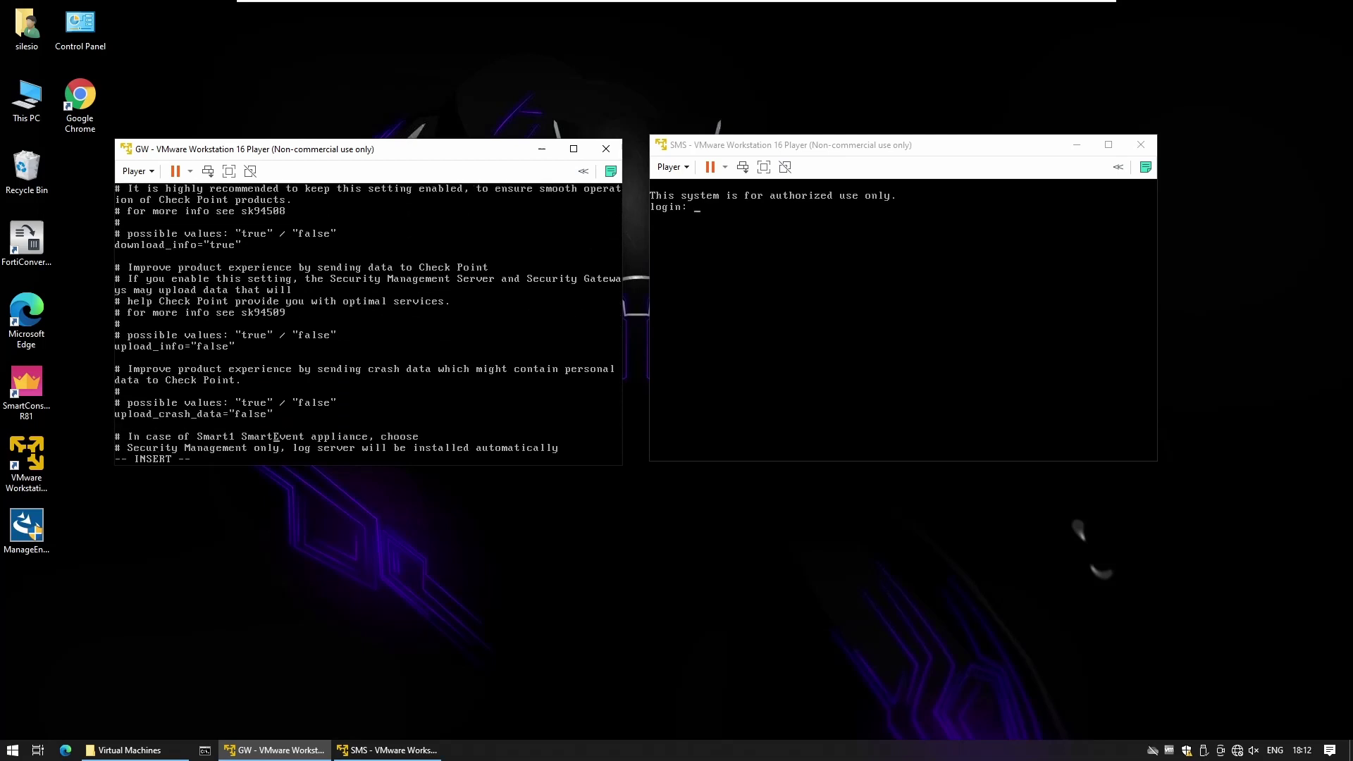
pyautogui.press('Down')
pyautogui.press('Down')
pyautogui.press('Down')
pyautogui.press('Down')
pyautogui.press('Down')
pyautogui.press('Down')
pyautogui.press('Down')
pyautogui.press('Down')
pyautogui.press('Down')
pyautogui.press('Down')
pyautogui.press('Down')
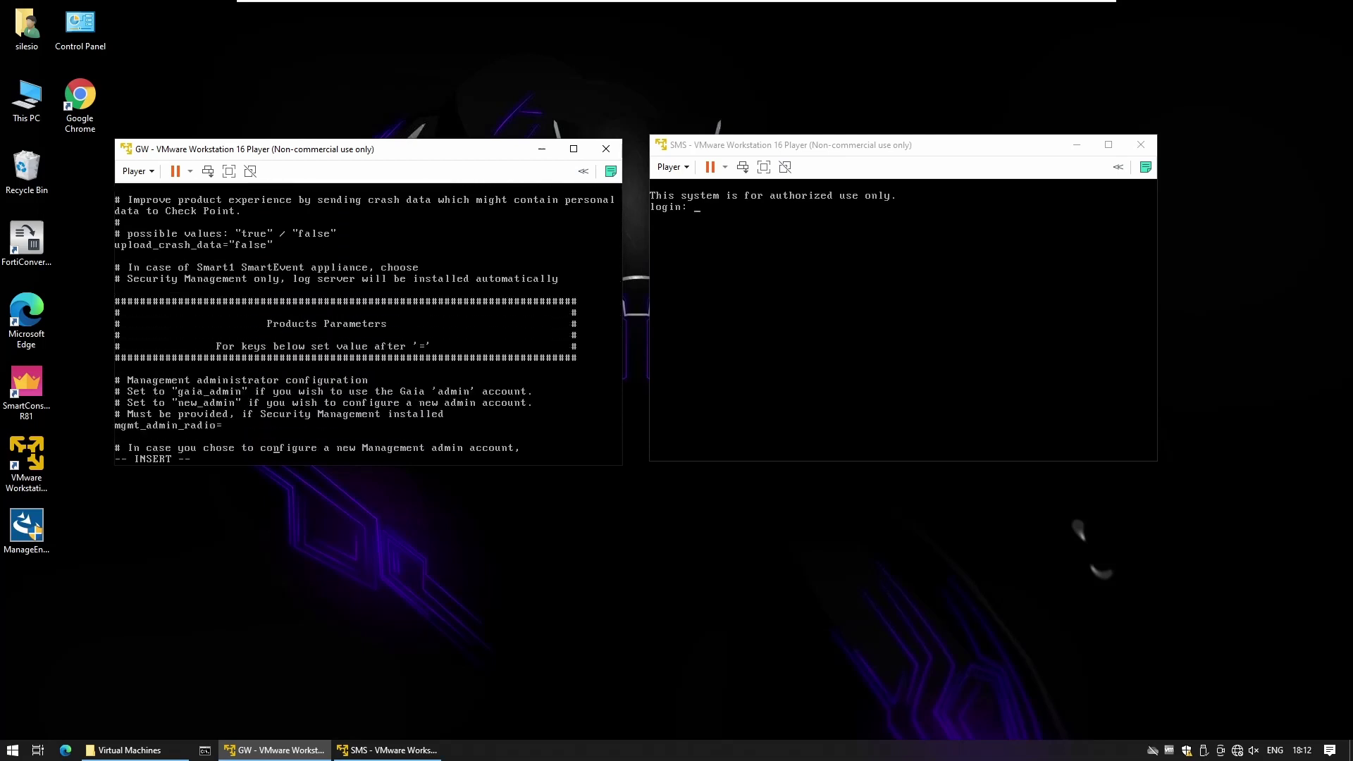
pyautogui.press('Down')
pyautogui.press('Down')
pyautogui.press('Down')
pyautogui.press('Down')
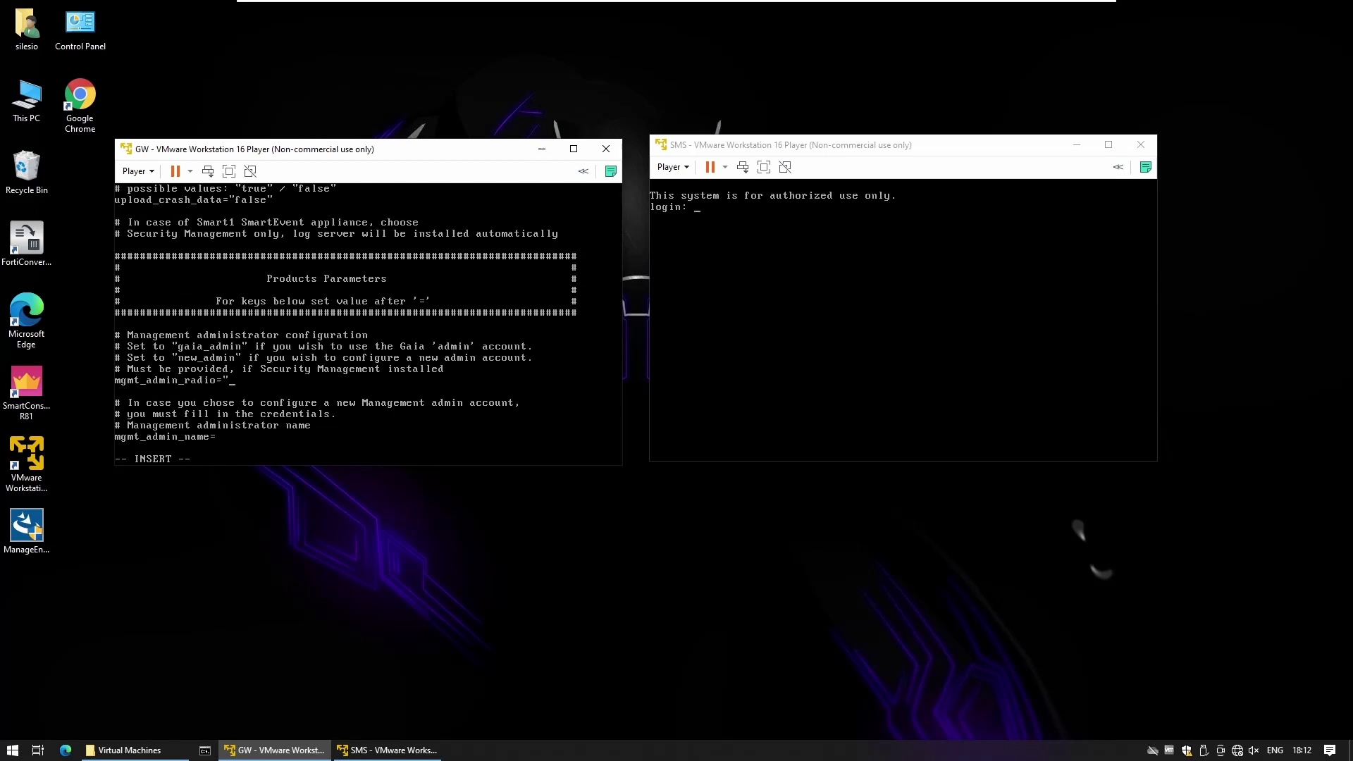
pyautogui.write('gaia_adm')
pyautogui.write('in"')
# - Set mgmt_admin_radio to "gaia_admin" and move down past the GUI clients settings
pyautogui.press('Down')
pyautogui.press('Down')
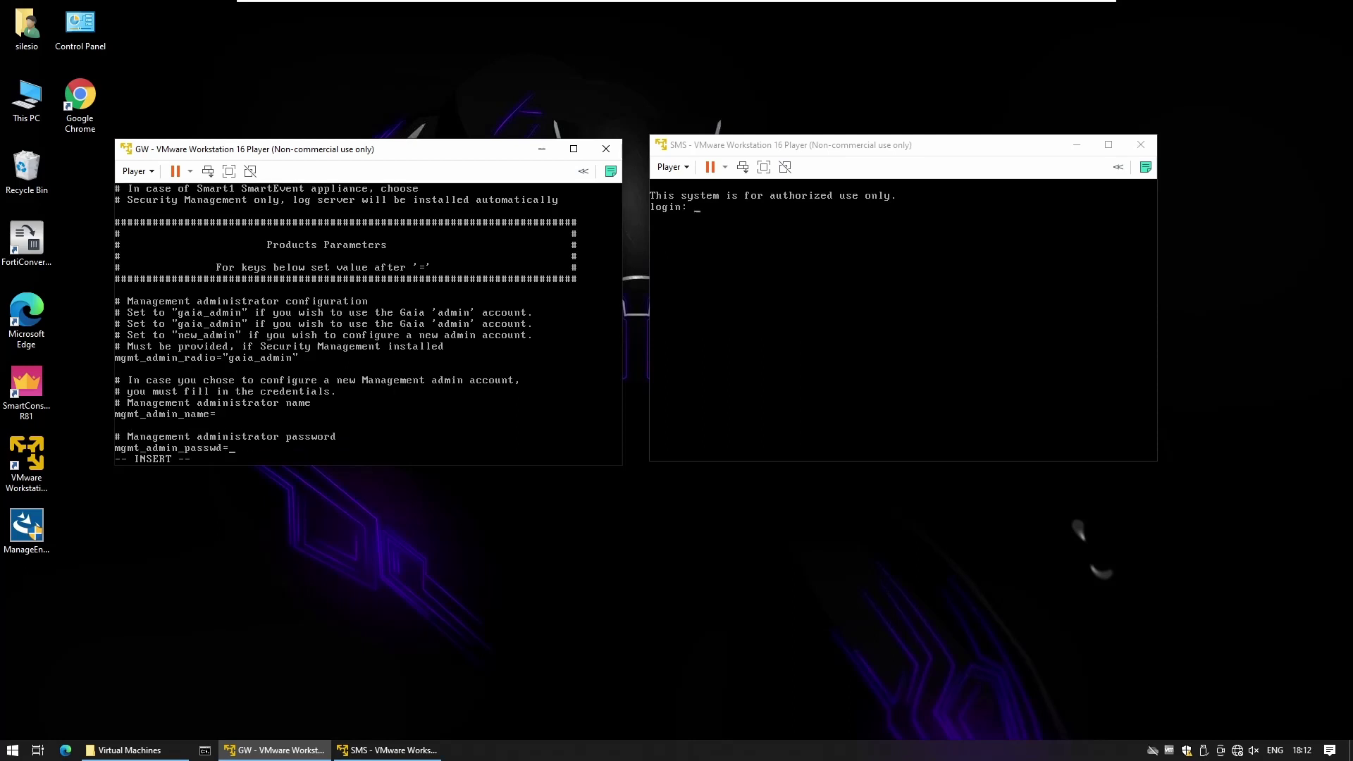
pyautogui.press('Down')
pyautogui.press('Down')
pyautogui.press('Down')
pyautogui.press('Down')
pyautogui.press('Down')
pyautogui.press('Down')
pyautogui.press('Down')
pyautogui.press('Down')
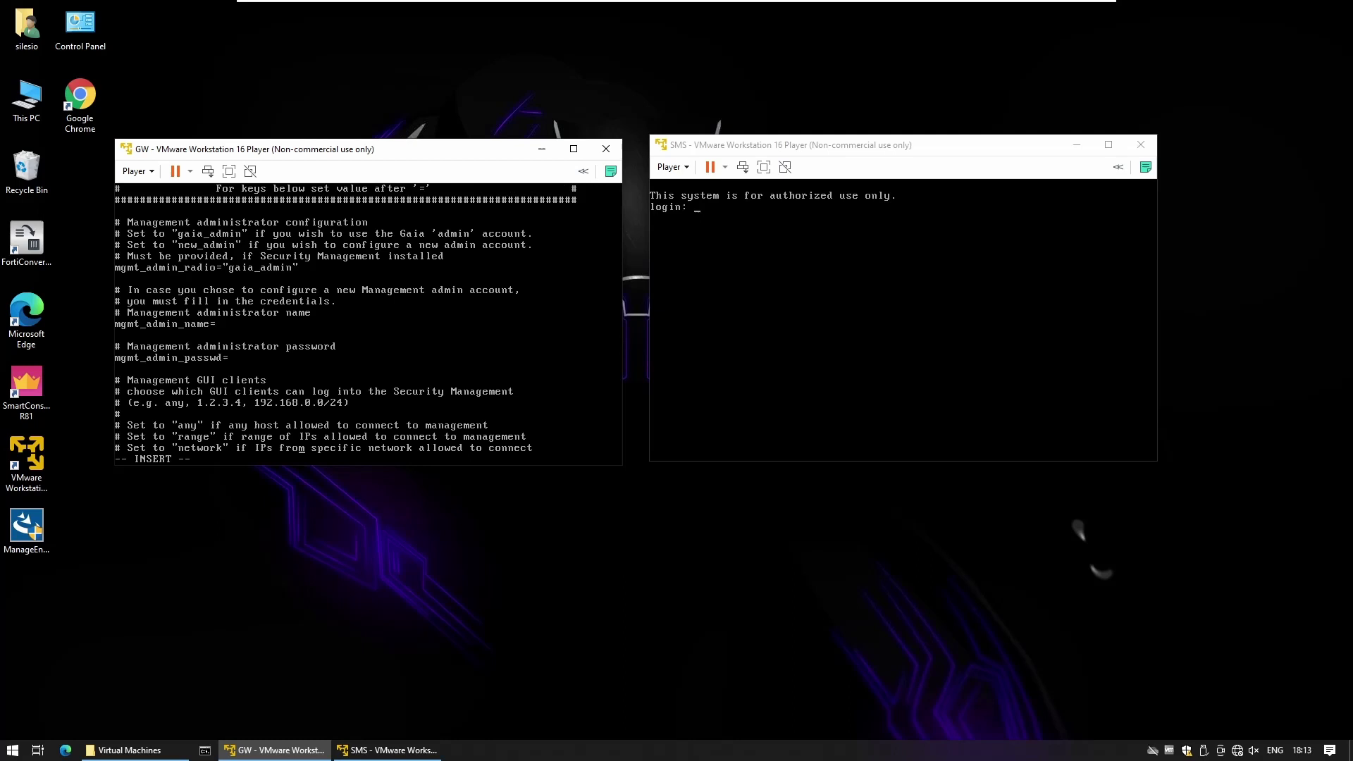
pyautogui.press('Down')
pyautogui.press('Down')
pyautogui.press('Down')
pyautogui.press('Down')
pyautogui.press('Down')
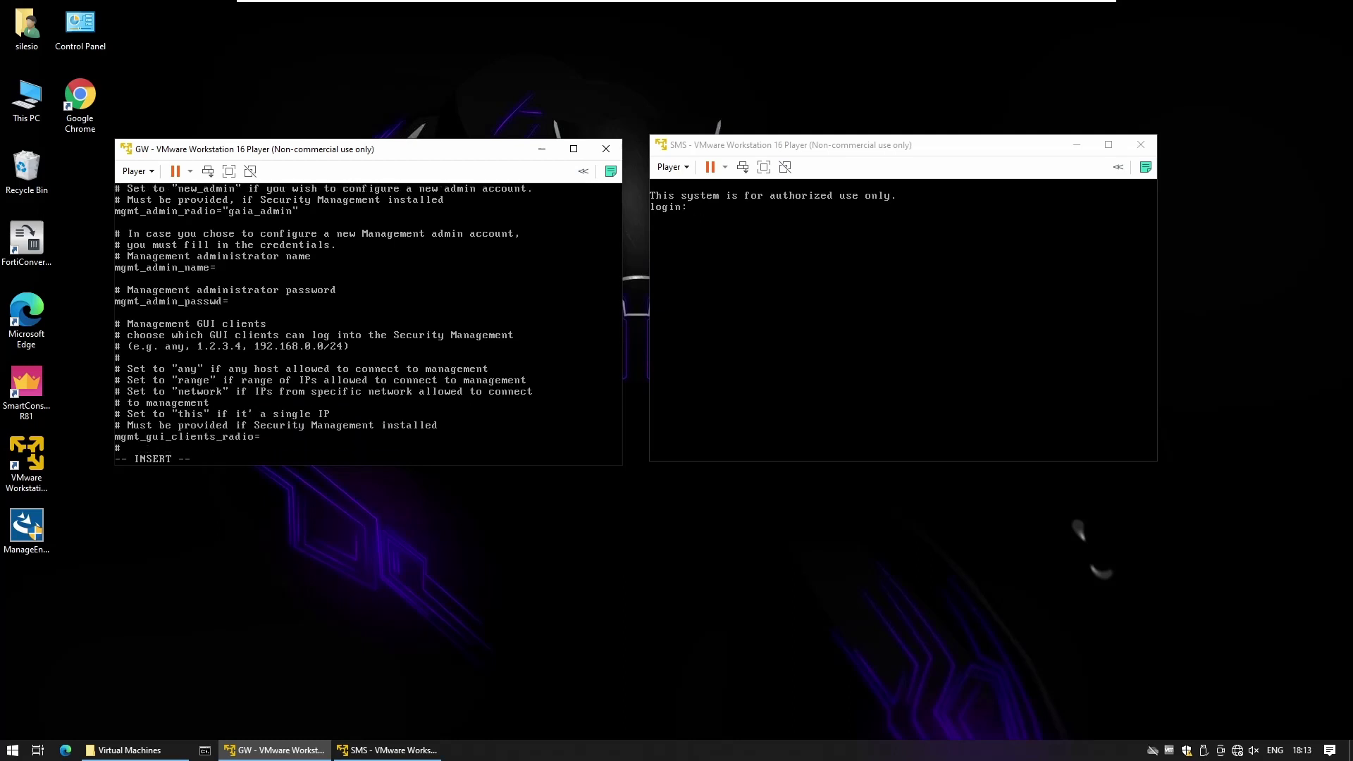
pyautogui.press('Down')
pyautogui.press('Down')
pyautogui.press('Down')
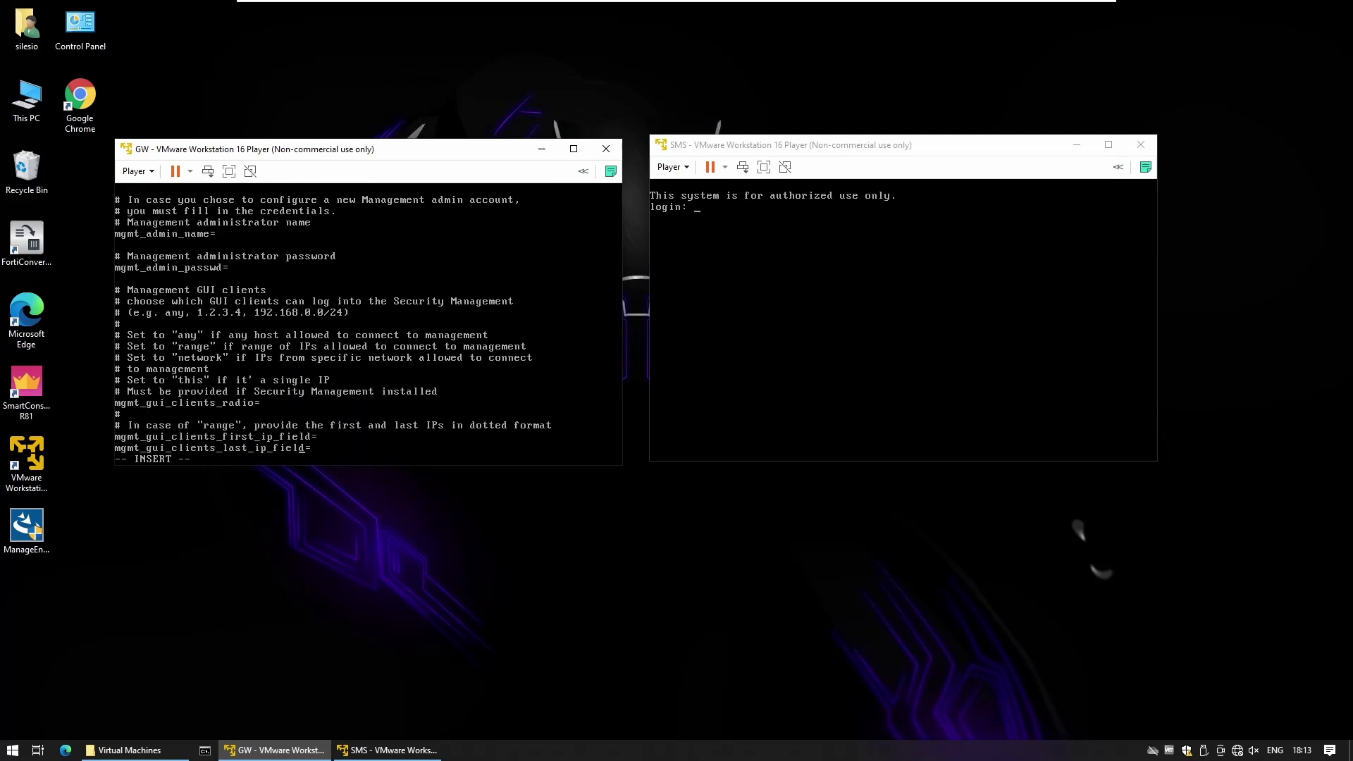
pyautogui.press('Down')
pyautogui.press('Down')
pyautogui.press('Down')
pyautogui.press('Down')
pyautogui.press('Down')
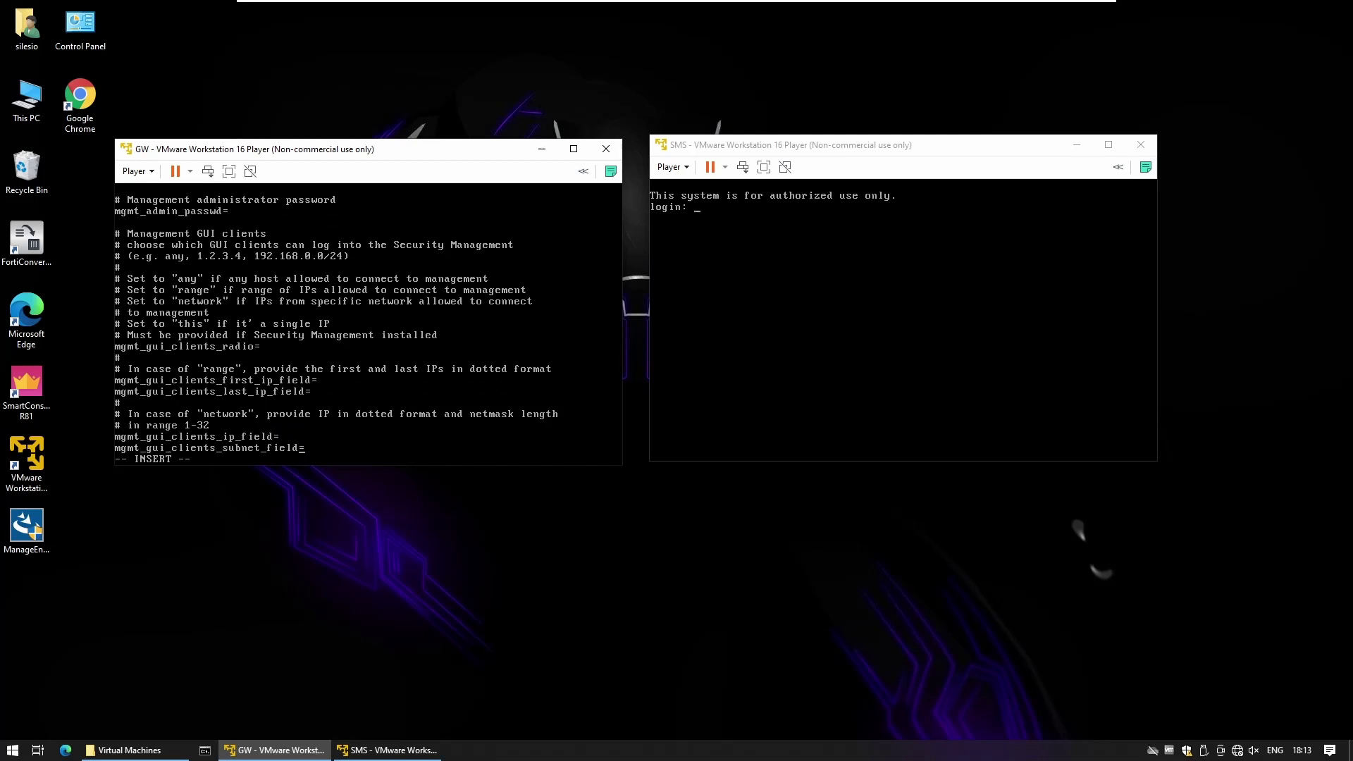
pyautogui.press('Down')
pyautogui.press('Down')
pyautogui.press('Down')
pyautogui.press('Down')
pyautogui.press('Down')
pyautogui.press('Down')
pyautogui.press('Down')
pyautogui.press('Down')
pyautogui.press('Down')
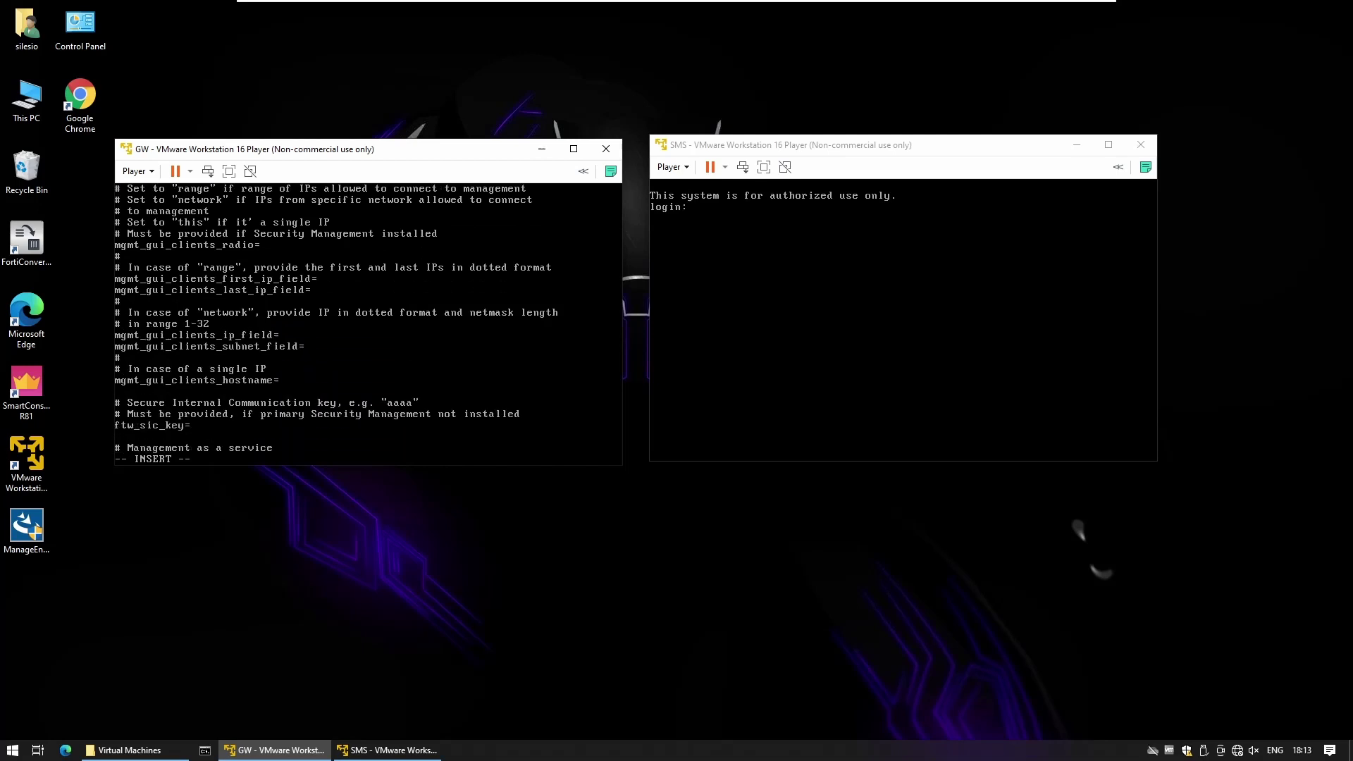
pyautogui.press('Down')
pyautogui.press('Down')
pyautogui.press('Down')
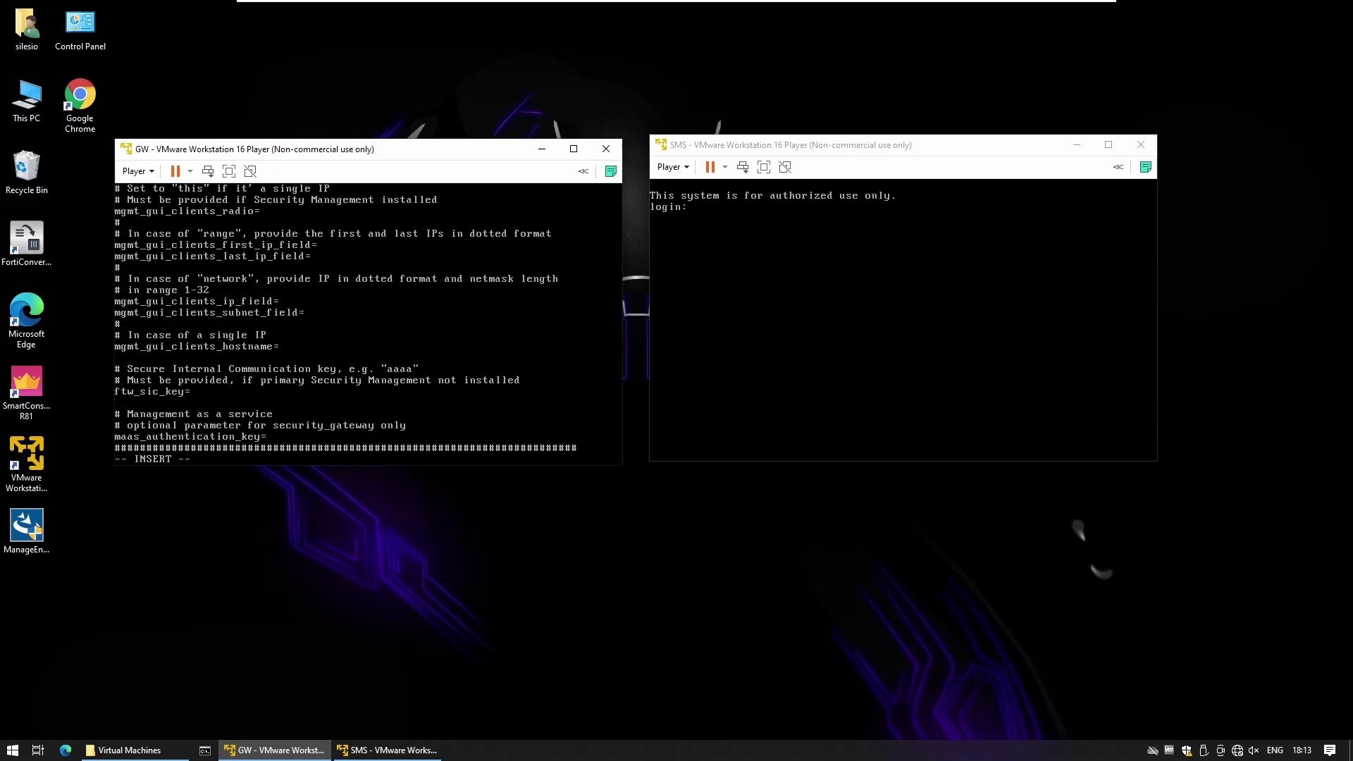
pyautogui.write('23')
pyautogui.press('BackSpace')
pyautogui.press('BackSpace')
pyautogui.press('BackSpace')
pyautogui.press('BackSpace')
pyautogui.press('BackSpace')
pyautogui.press('Down')
pyautogui.press('Down')
pyautogui.press('Down')
pyautogui.press('Down')
pyautogui.press('Down')
pyautogui.press('Down')
pyautogui.press('Down')
pyautogui.press('Down')
pyautogui.press('Down')
pyautogui.press('Down')
pyautogui.press('Down')
pyautogui.press('Down')
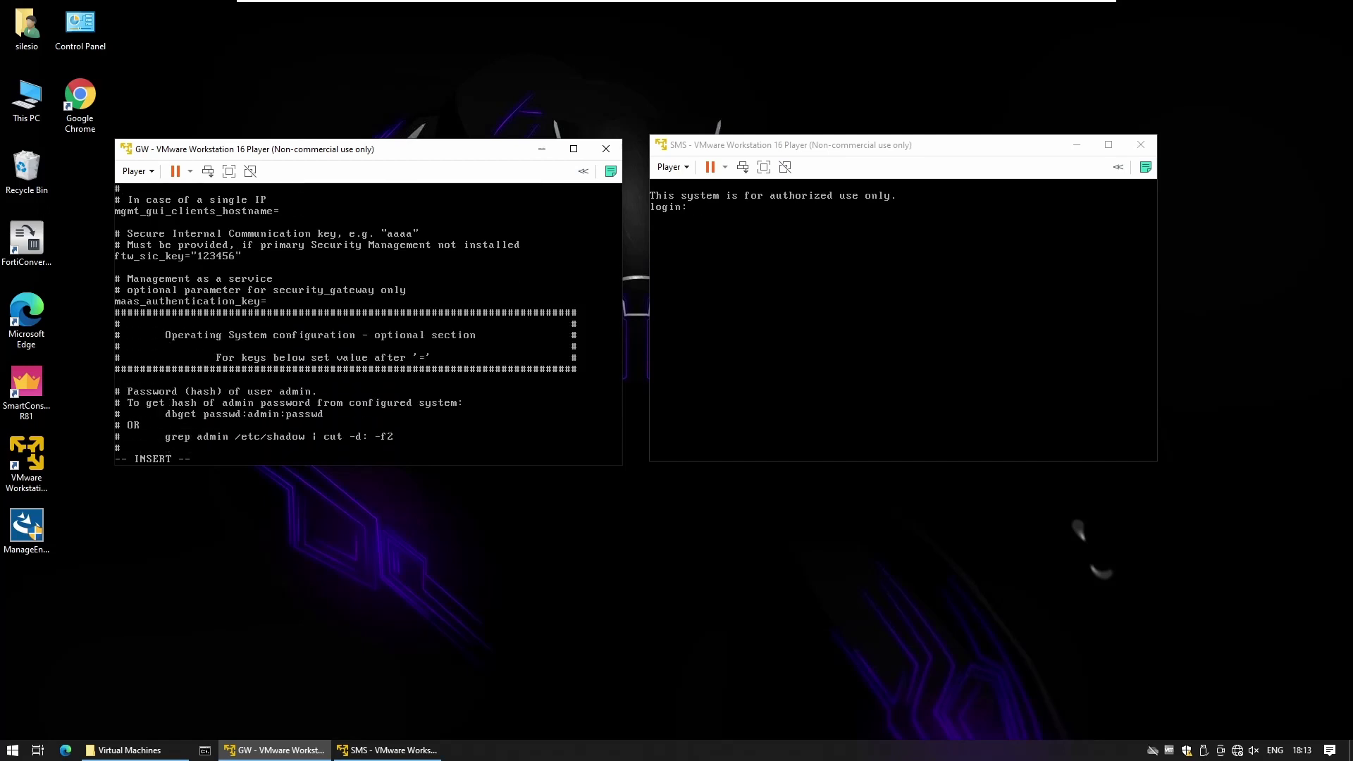
pyautogui.press('Down')
pyautogui.press('Down')
pyautogui.press('Down')
# - Set the hostname to "GW" in the operating system settings
pyautogui.press('Down')
pyautogui.press('Down')
pyautogui.press('Down')
pyautogui.press('Down')
pyautogui.press('Down')
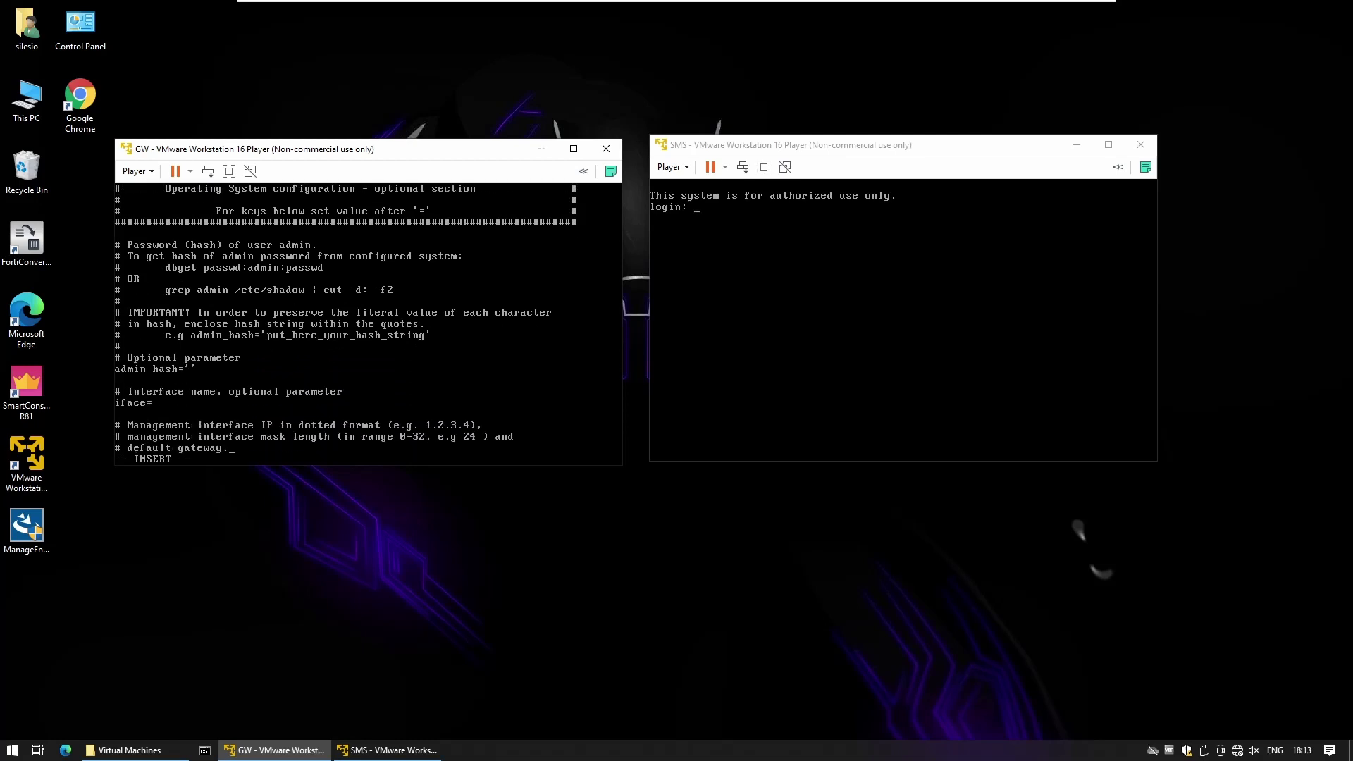
pyautogui.press('Down')
pyautogui.press('Down')
pyautogui.press('Down')
pyautogui.press('Down')
pyautogui.press('Down')
pyautogui.press('Down')
pyautogui.press('Down')
pyautogui.press('Down')
pyautogui.press('Down')
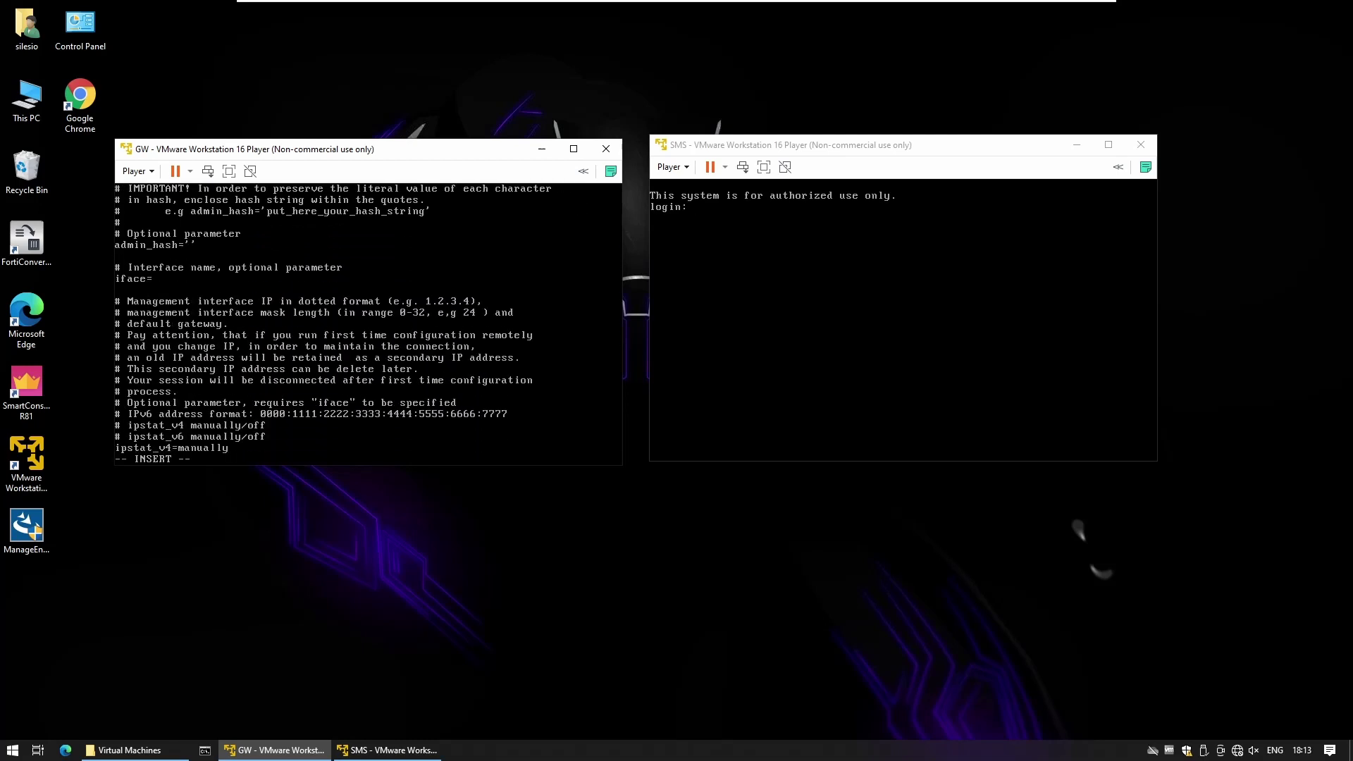
pyautogui.press('Down')
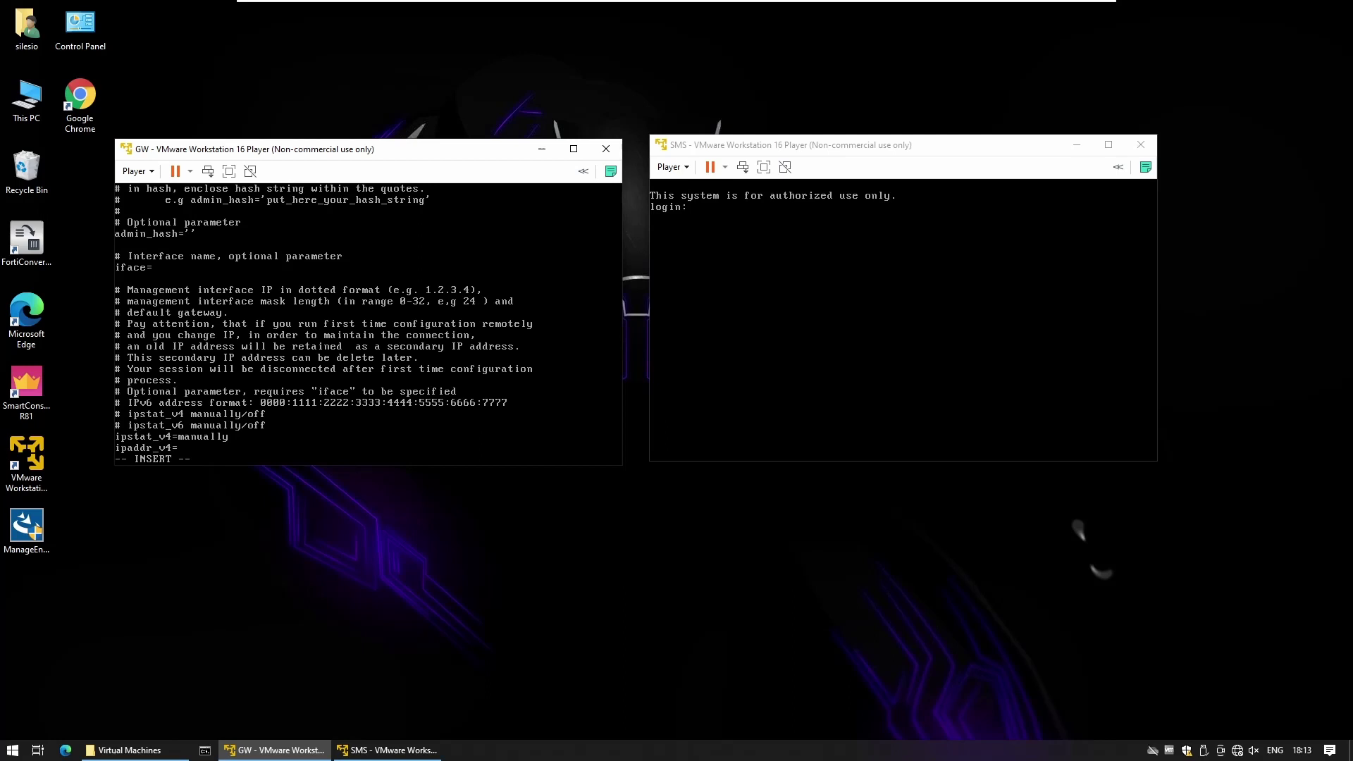
pyautogui.press('Down')
pyautogui.press('Down')
pyautogui.press('Down')
pyautogui.press('Down')
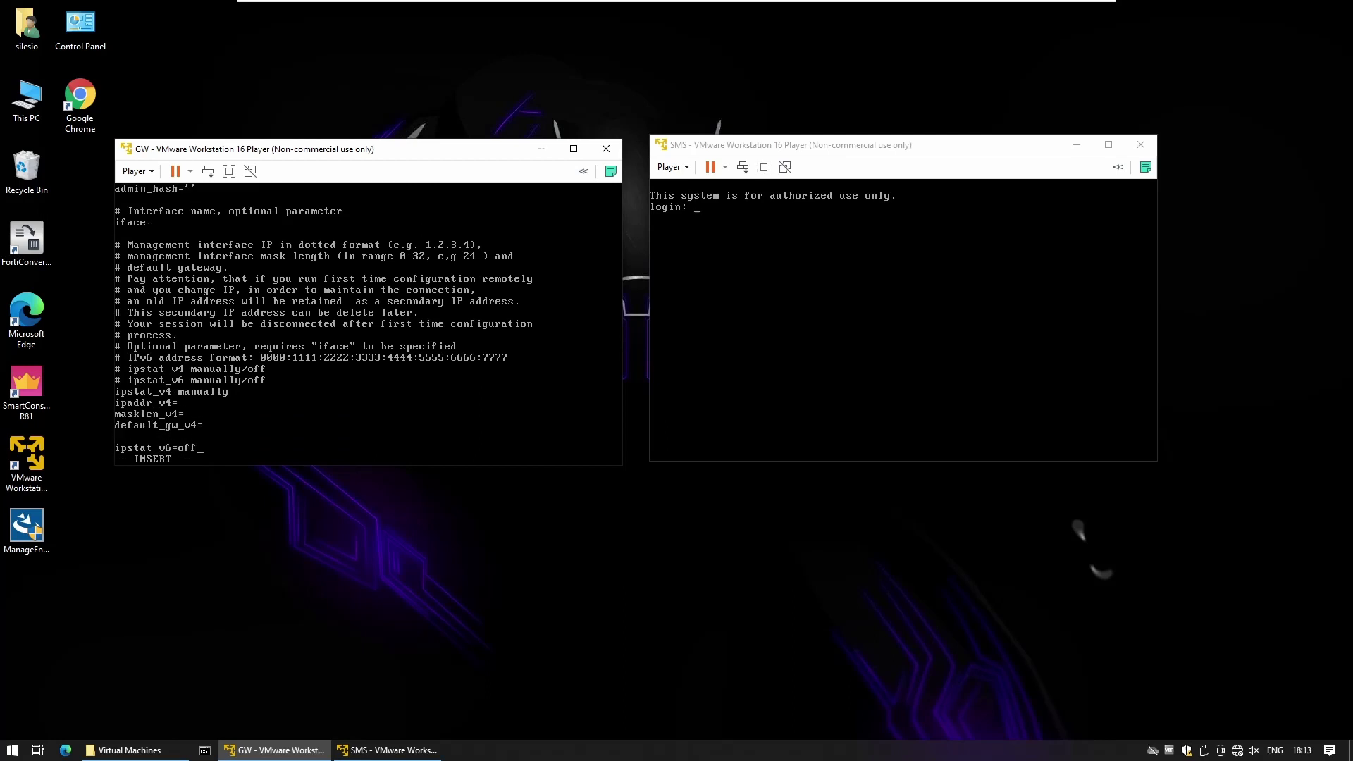
pyautogui.press('Down')
pyautogui.press('Down')
pyautogui.press('Down')
pyautogui.press('Down')
pyautogui.press('Down')
pyautogui.press('Down')
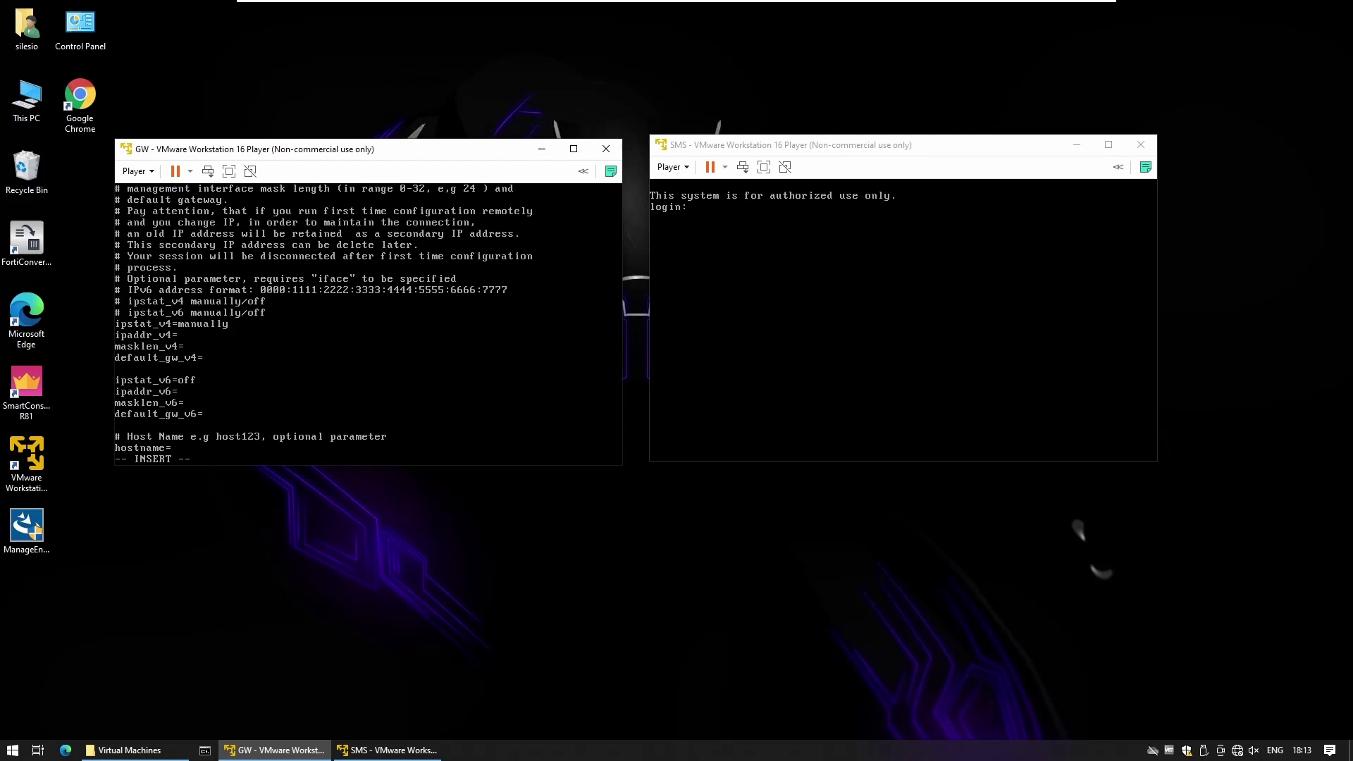
pyautogui.press('Down')
pyautogui.press('Down')
pyautogui.press('Down')
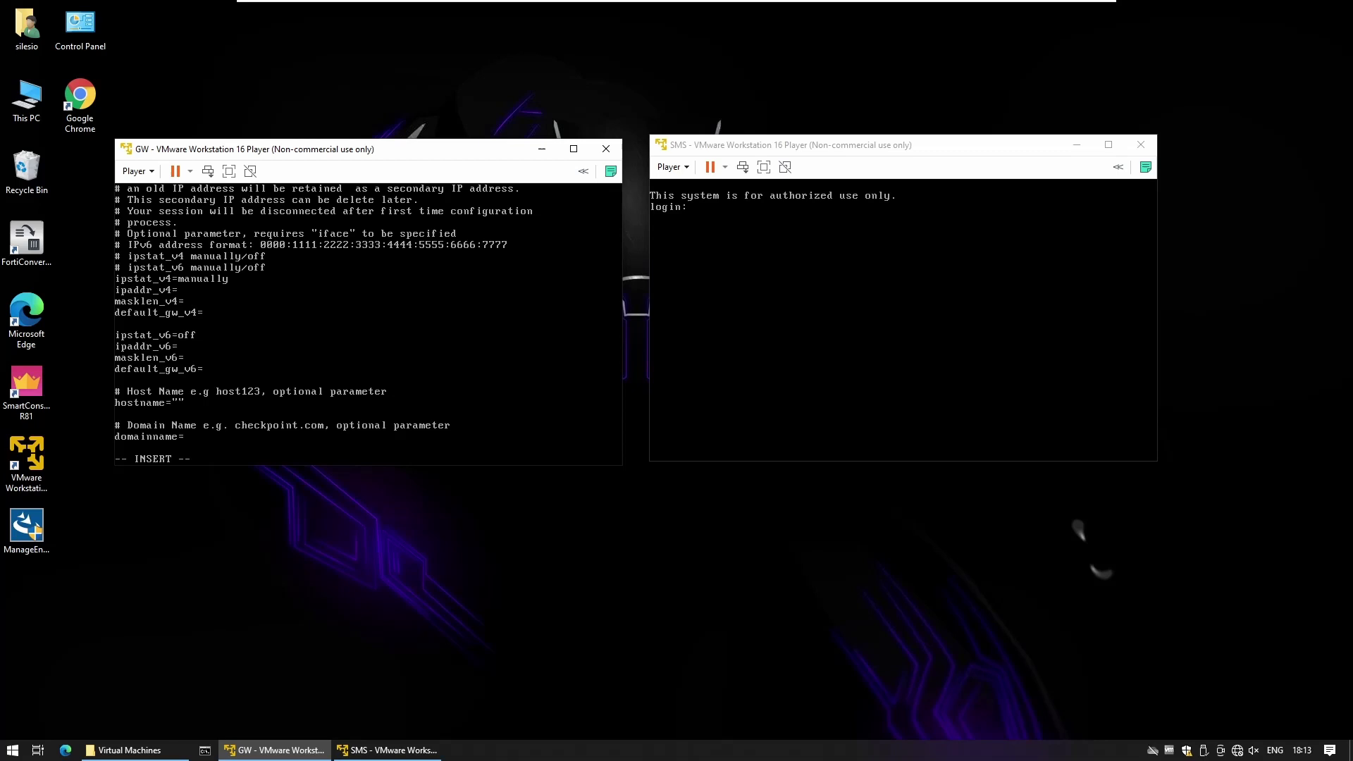
pyautogui.write('GW')
# - Set reboot_if_required to "true" in the post installation parameters, fixing mistyped letters
pyautogui.press('Down')
pyautogui.press('Down')
pyautogui.press('Down')
pyautogui.press('Down')
pyautogui.press('Down')
pyautogui.press('Down')
pyautogui.press('Down')
pyautogui.press('Down')
pyautogui.press('Down')
pyautogui.press('Down')
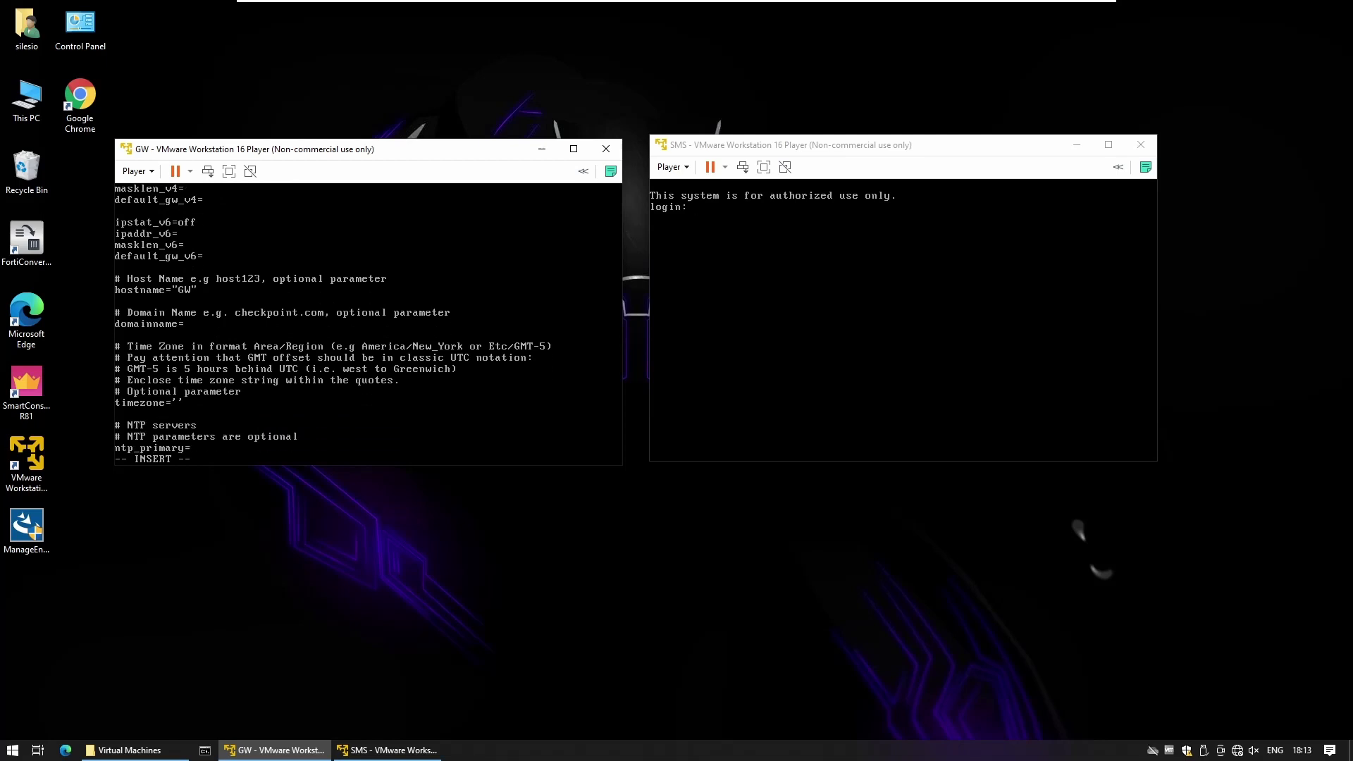
pyautogui.press('Down')
pyautogui.press('Down')
pyautogui.press('Down')
pyautogui.press('Down')
pyautogui.press('Down')
pyautogui.press('Down')
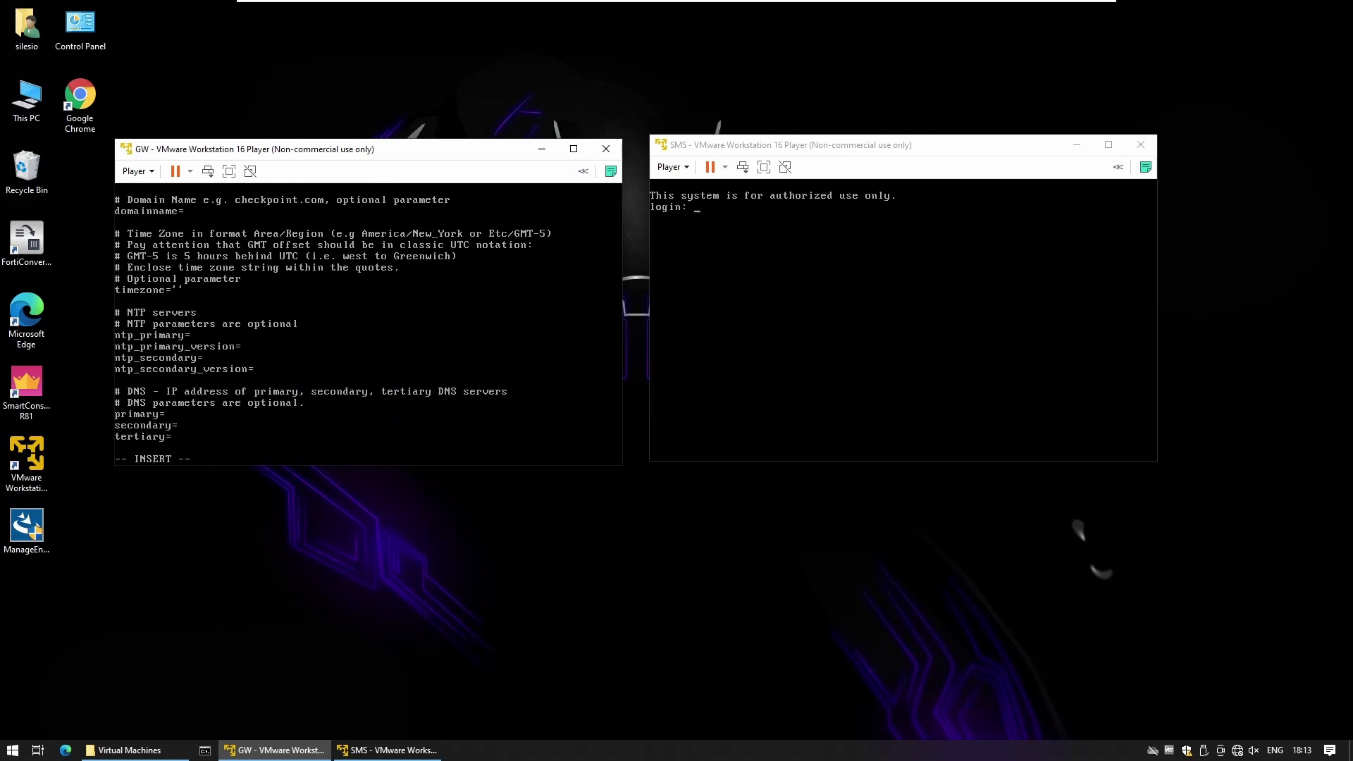
pyautogui.press('Down')
pyautogui.press('Down')
pyautogui.press('Down')
pyautogui.press('Down')
pyautogui.press('Down')
pyautogui.press('Down')
pyautogui.press('Down')
pyautogui.press('Down')
pyautogui.press('Down')
pyautogui.press('Down')
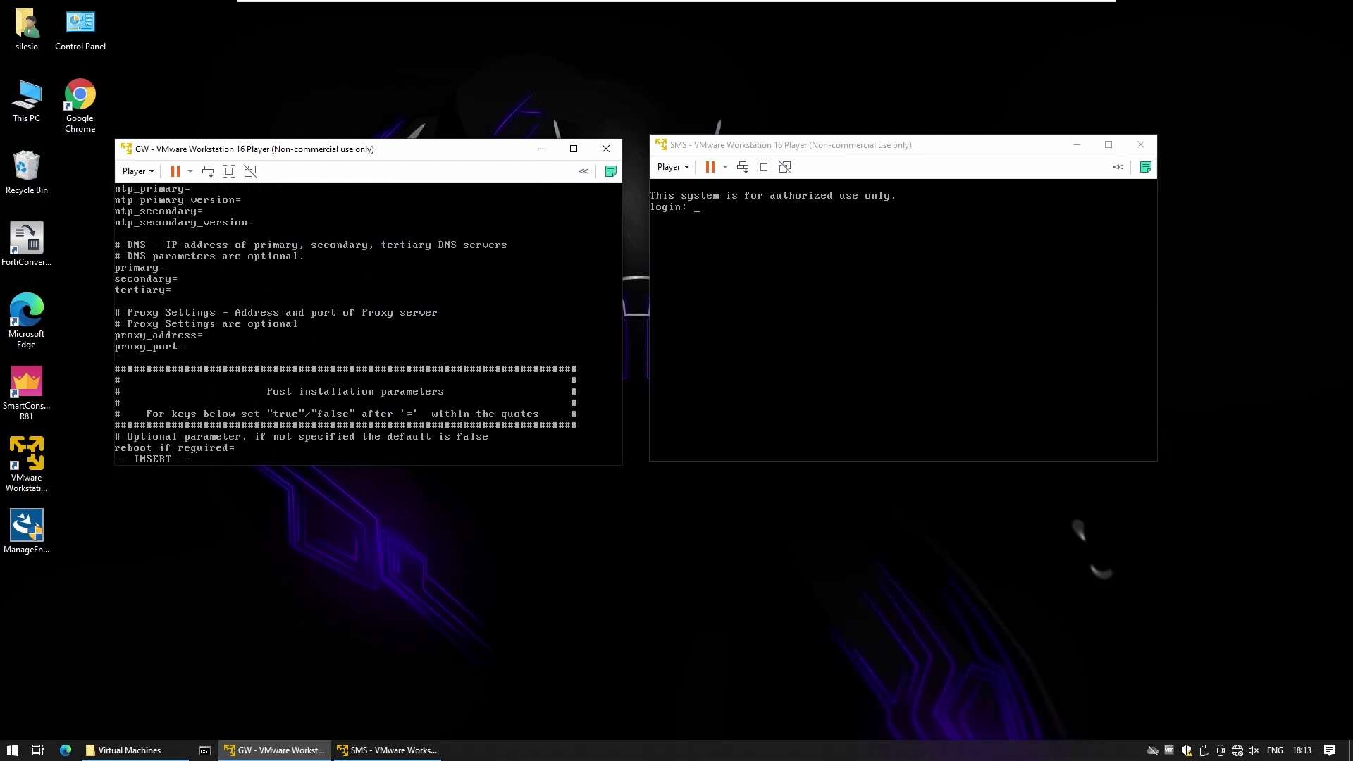
pyautogui.press('Down')
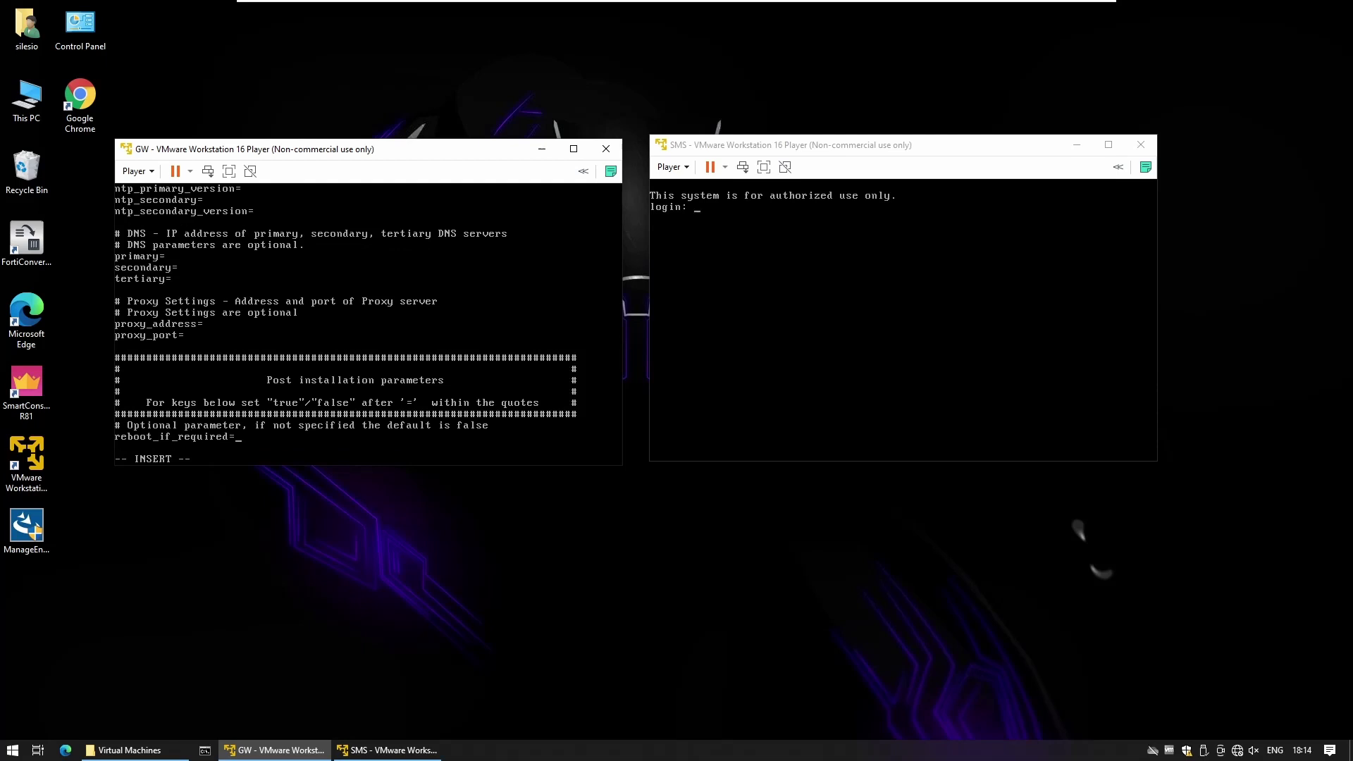
pyautogui.write('rt')
pyautogui.write('ru')
pyautogui.press('BackSpace')
pyautogui.press('BackSpace')
pyautogui.write('ryu')
pyautogui.press('BackSpace')
pyautogui.press('BackSpace')
pyautogui.press('BackSpace')
pyautogui.press('Up')
pyautogui.press('Up')
pyautogui.press('Up')
pyautogui.press('Up')
pyautogui.press('Up')
pyautogui.press('Up')
pyautogui.press('Up')
pyautogui.press('Up')
pyautogui.press('Up')
pyautogui.press('Up')
pyautogui.press('Up')
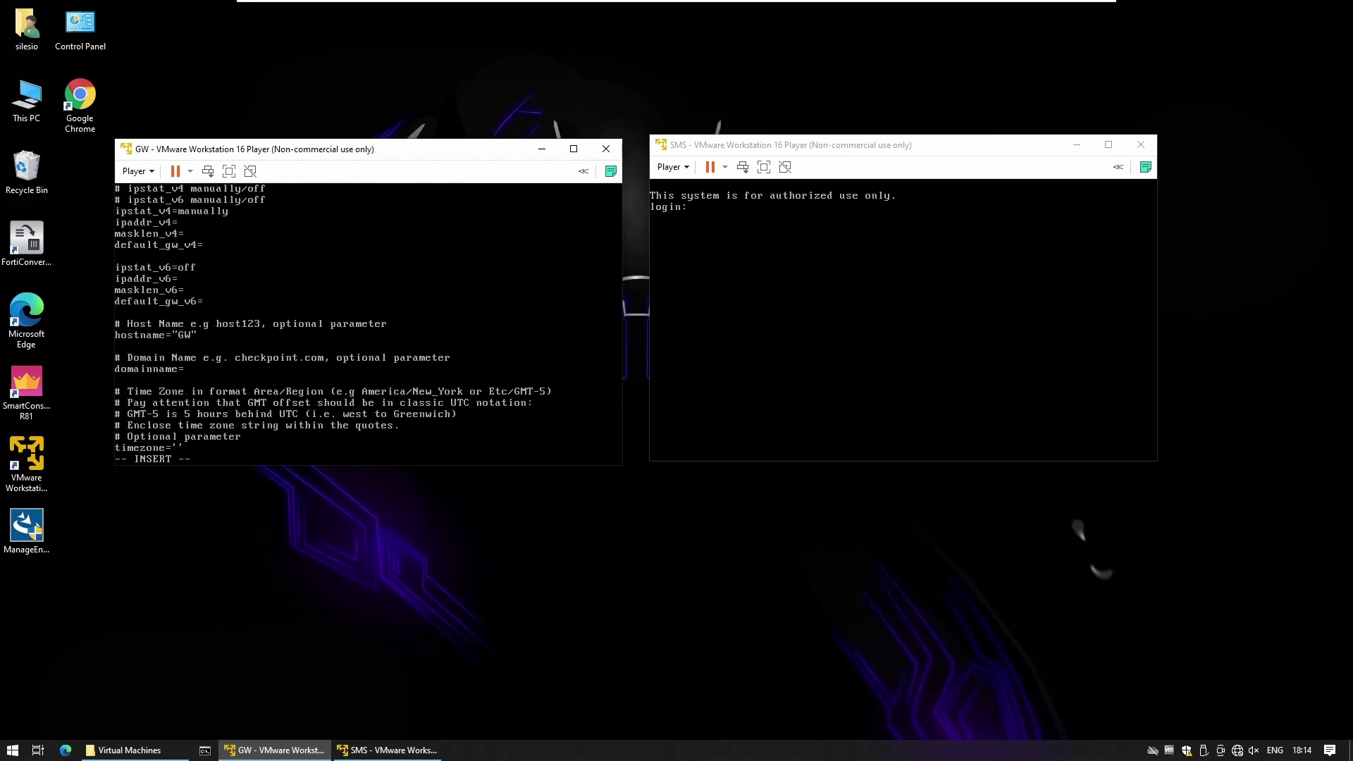
pyautogui.press('Up')
pyautogui.press('Up')
pyautogui.press('Up')
# - Return to the top Products configuration section of file.txt and leave vi insert mode
pyautogui.press('Up')
pyautogui.press('Up')
pyautogui.press('Up')
pyautogui.press('Up')
pyautogui.press('Up')
pyautogui.press('Up')
pyautogui.press('Up')
pyautogui.press('Up')
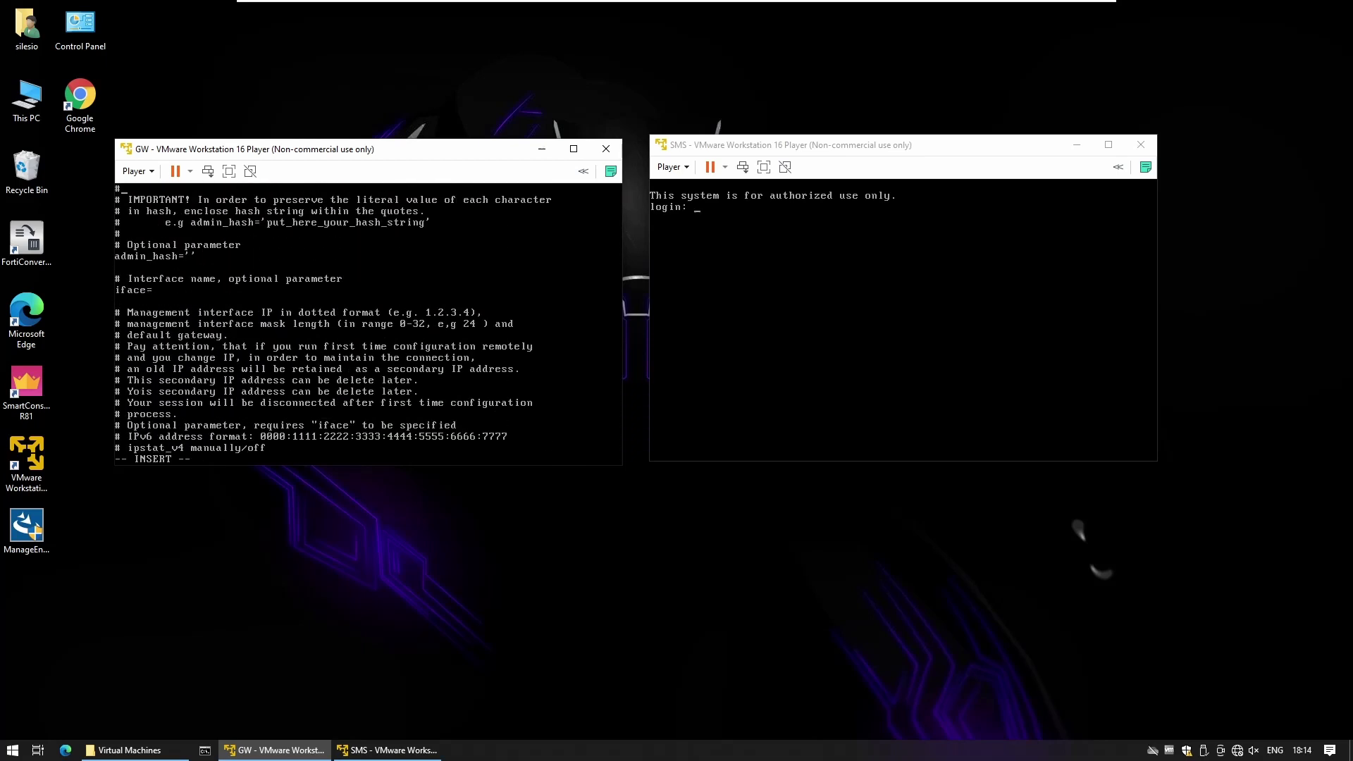
pyautogui.press('Up')
pyautogui.press('Up')
pyautogui.press('Up')
pyautogui.press('Up')
pyautogui.press('Up')
pyautogui.press('Up')
pyautogui.press('Up')
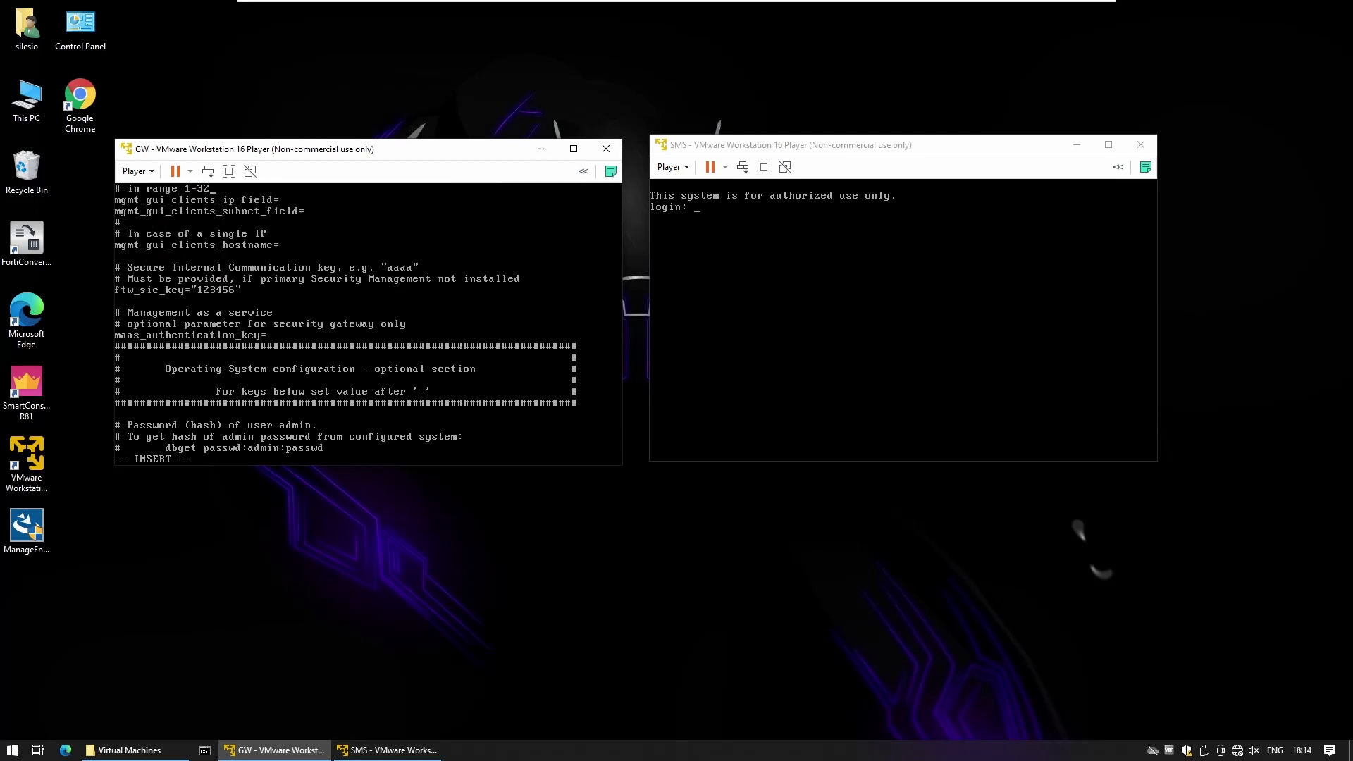
pyautogui.press('Up')
pyautogui.press('Up')
pyautogui.press('Up')
pyautogui.press('Up')
pyautogui.press('Up')
pyautogui.press('Up')
pyautogui.press('Up')
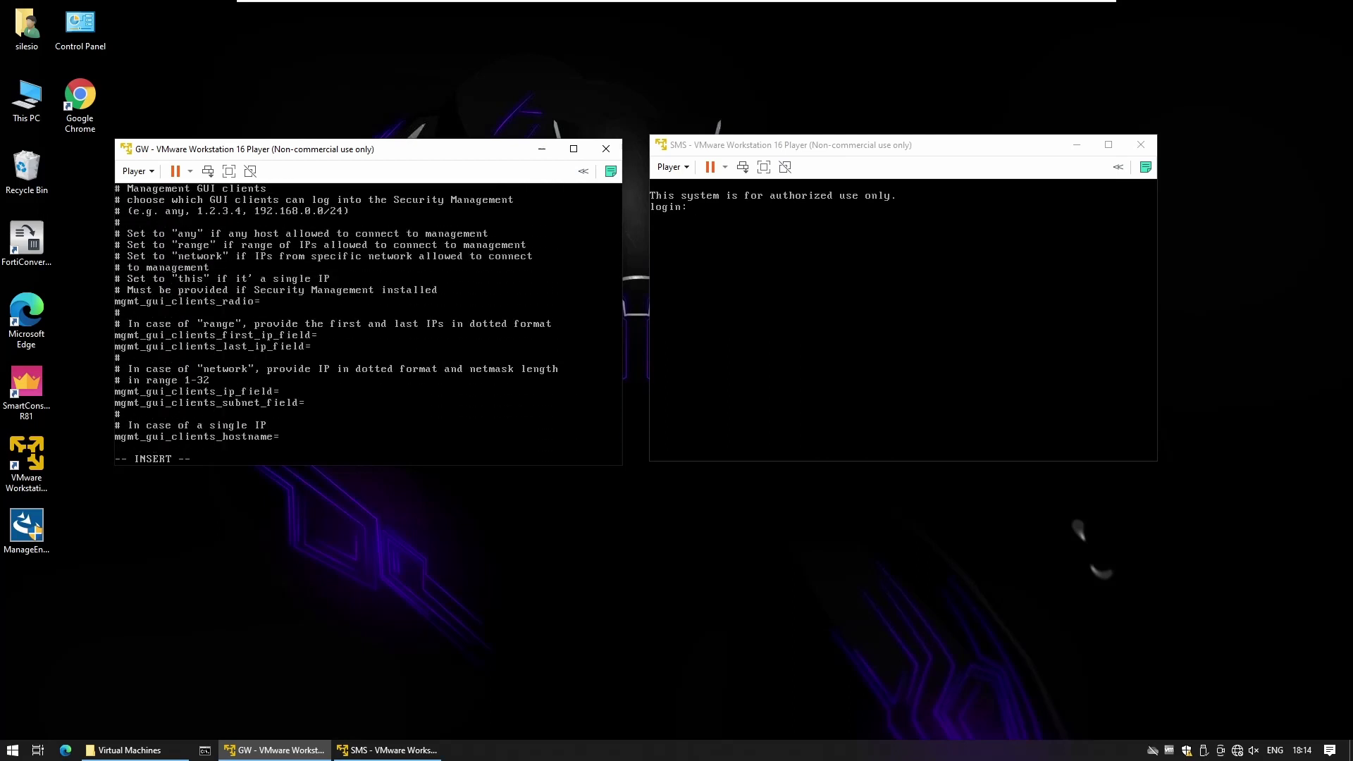
pyautogui.press('Up')
pyautogui.press('Up')
pyautogui.press('Up')
pyautogui.press('Up')
pyautogui.press('Up')
pyautogui.press('Up')
pyautogui.press('Up')
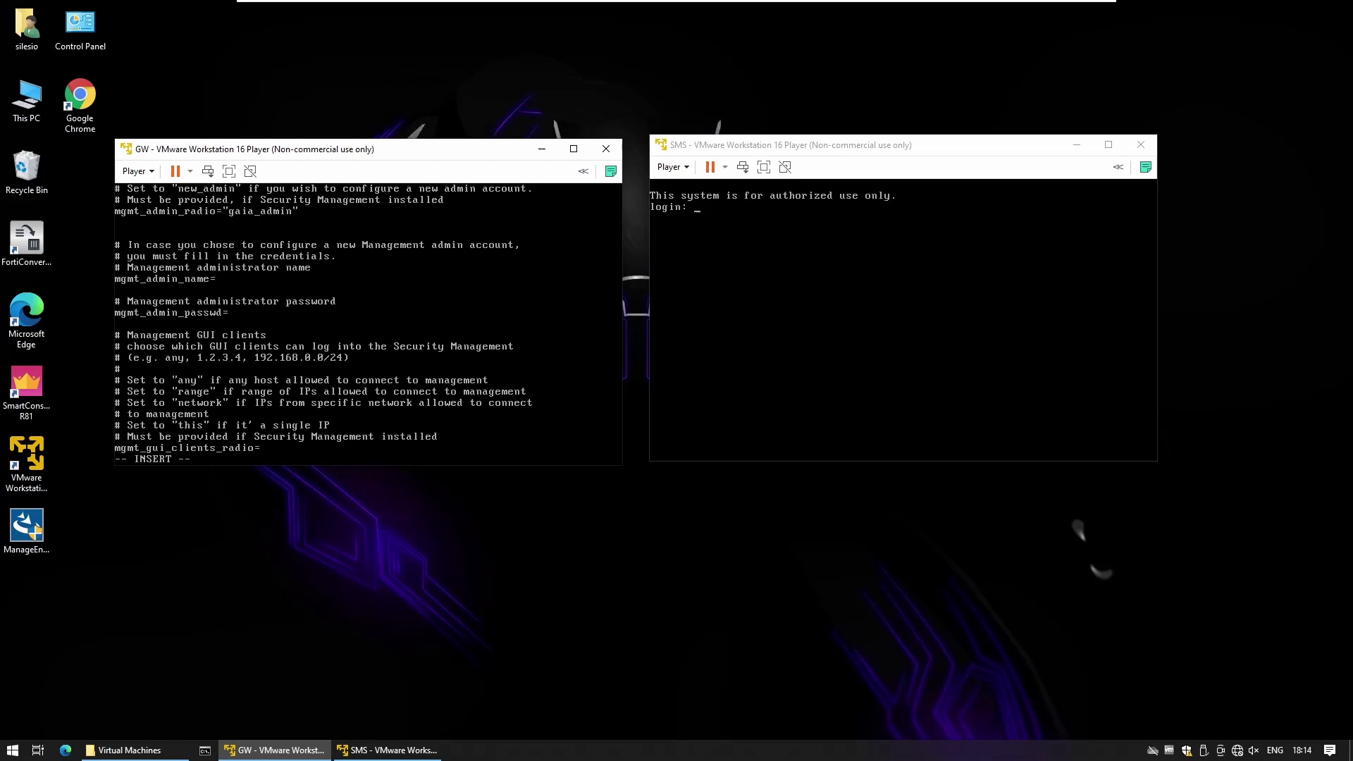
pyautogui.press('Up')
pyautogui.press('Up')
pyautogui.press('Up')
pyautogui.press('Up')
pyautogui.press('Up')
pyautogui.press('Up')
pyautogui.press('Up')
pyautogui.press('Up')
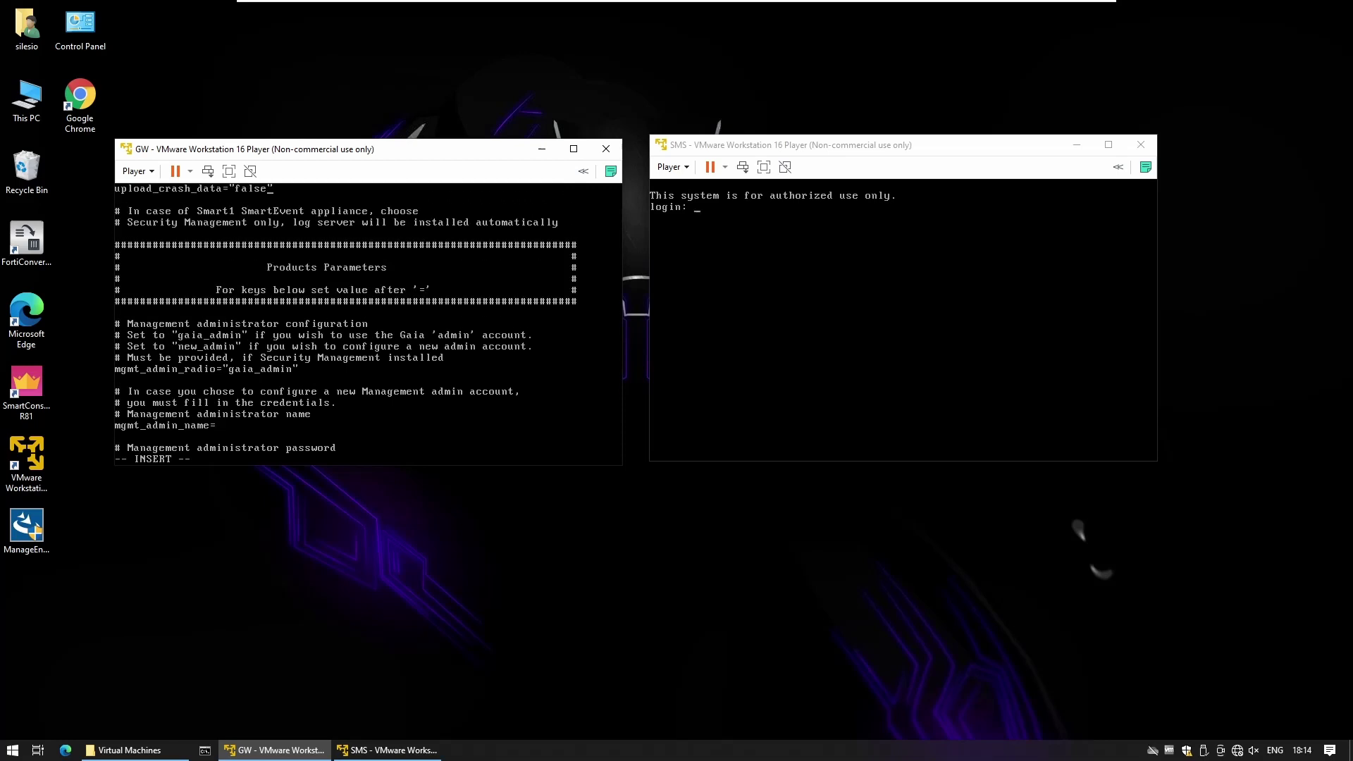
pyautogui.press('Up')
pyautogui.press('Up')
pyautogui.press('Up')
pyautogui.press('Up')
pyautogui.press('Up')
pyautogui.press('Up')
pyautogui.press('Up')
pyautogui.press('Up')
pyautogui.press('Up')
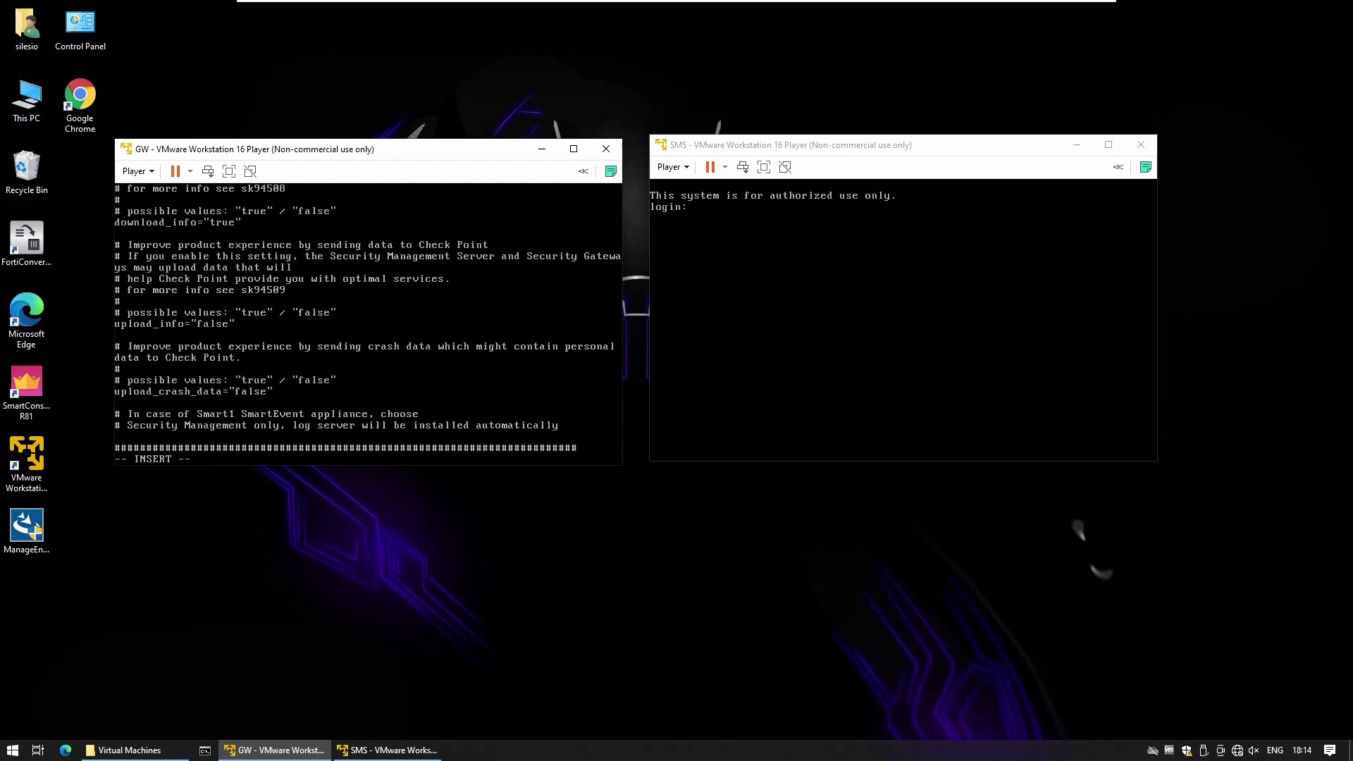
pyautogui.press('Up')
pyautogui.press('Up')
pyautogui.press('Up')
pyautogui.press('Up')
pyautogui.press('Up')
pyautogui.press('Up')
pyautogui.press('Up')
pyautogui.press('Up')
pyautogui.press('Up')
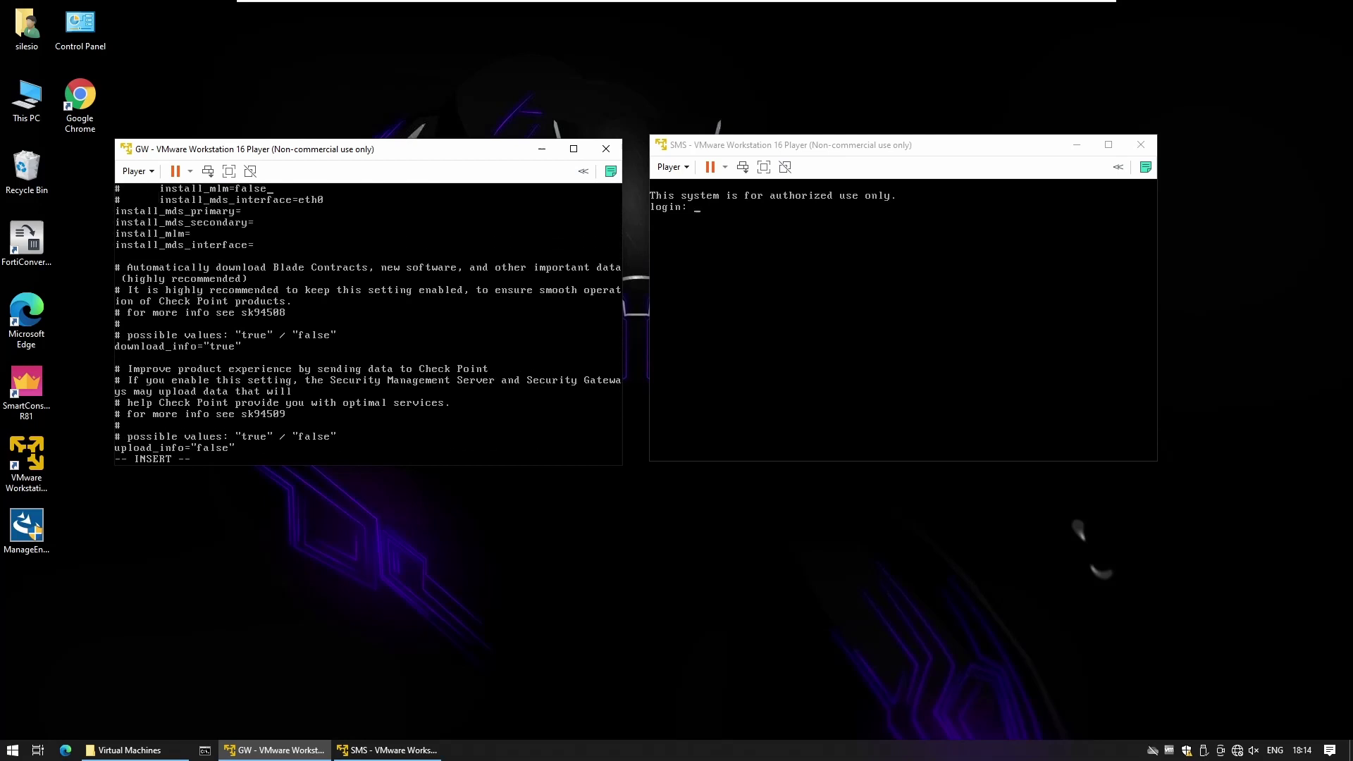
pyautogui.press('Up')
pyautogui.press('Up')
pyautogui.press('Up')
pyautogui.press('Up')
pyautogui.press('Up')
pyautogui.press('Up')
pyautogui.press('Up')
pyautogui.press('Up')
pyautogui.press('Up')
pyautogui.press('Up')
pyautogui.press('Up')
pyautogui.press('Up')
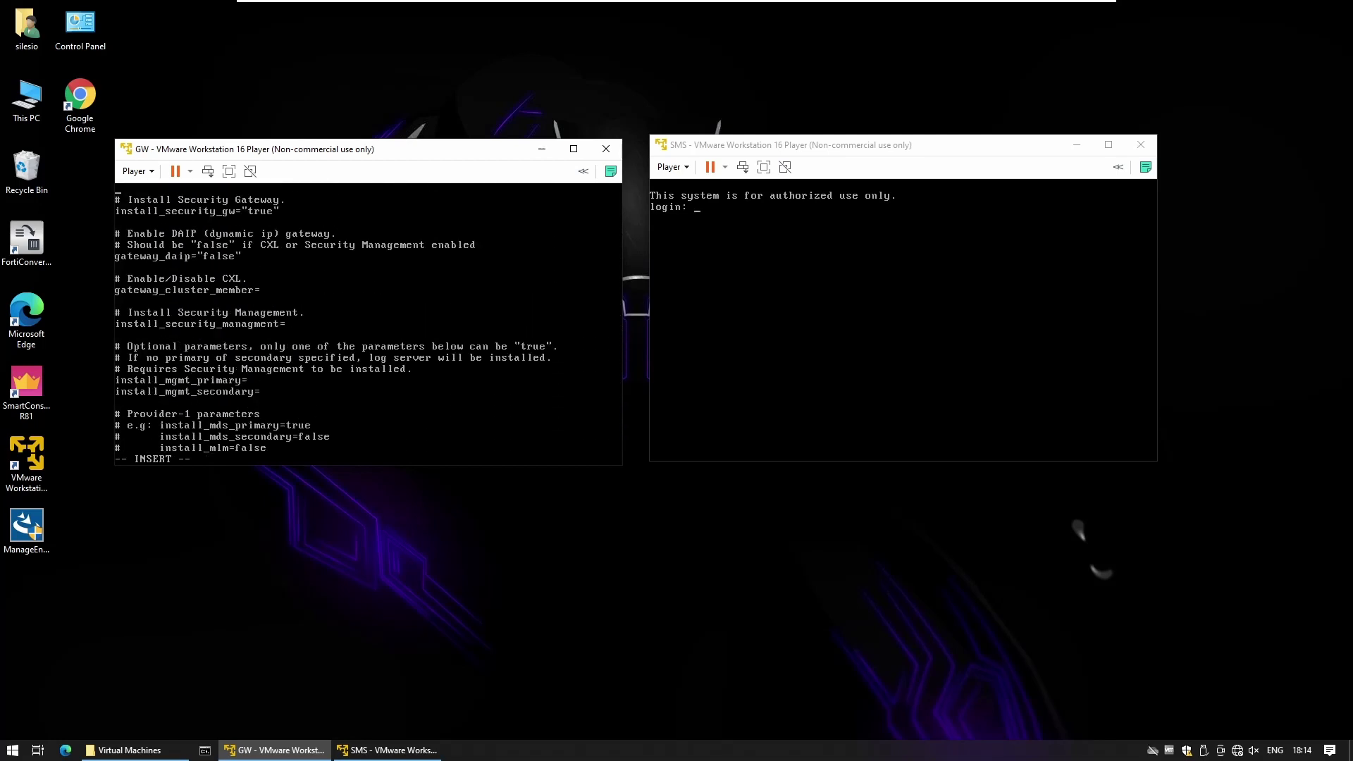
pyautogui.press('Up')
pyautogui.press('Up')
pyautogui.press('Up')
pyautogui.press('Up')
pyautogui.press('Up')
pyautogui.press('Up')
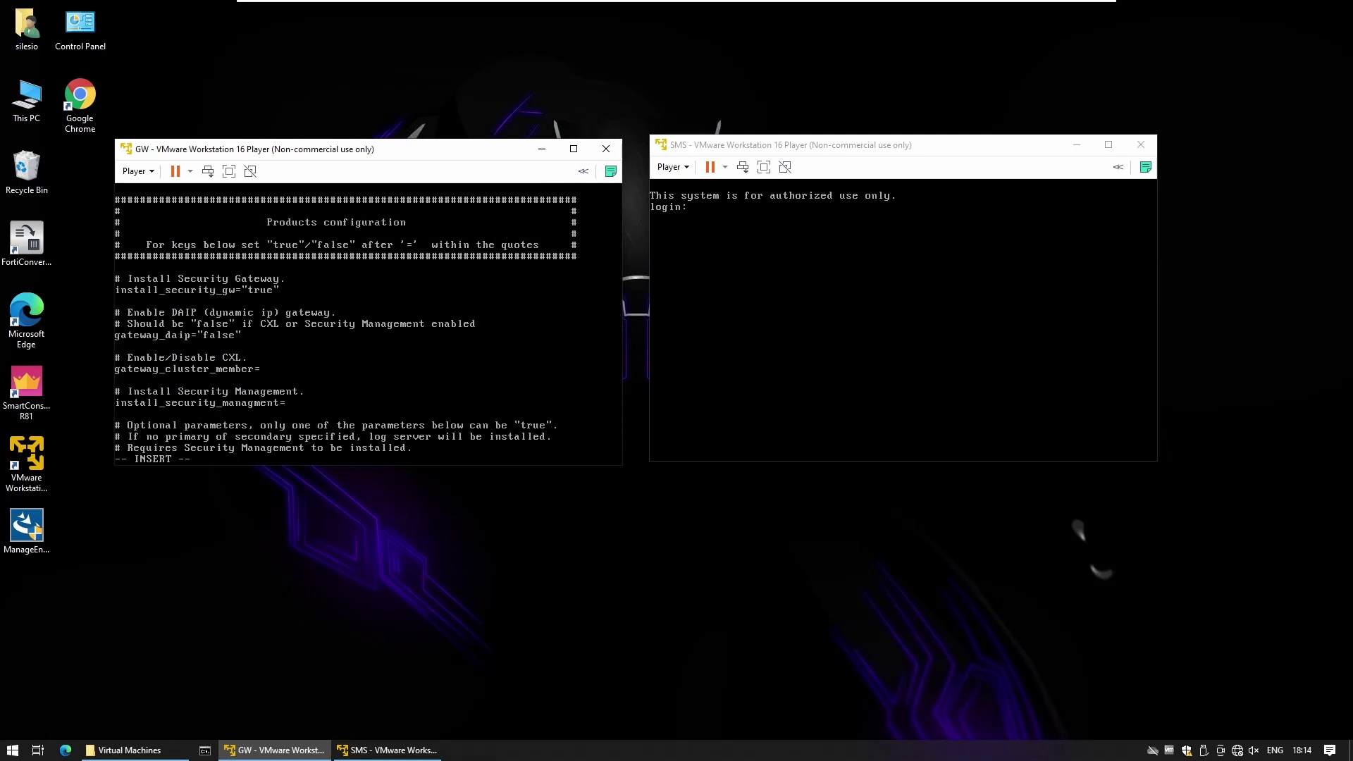
pyautogui.press('Escape')
pyautogui.write('wq')
# - Save file.txt with :wq and apply it on GW with config_system -f file.txt
pyautogui.press('Return')
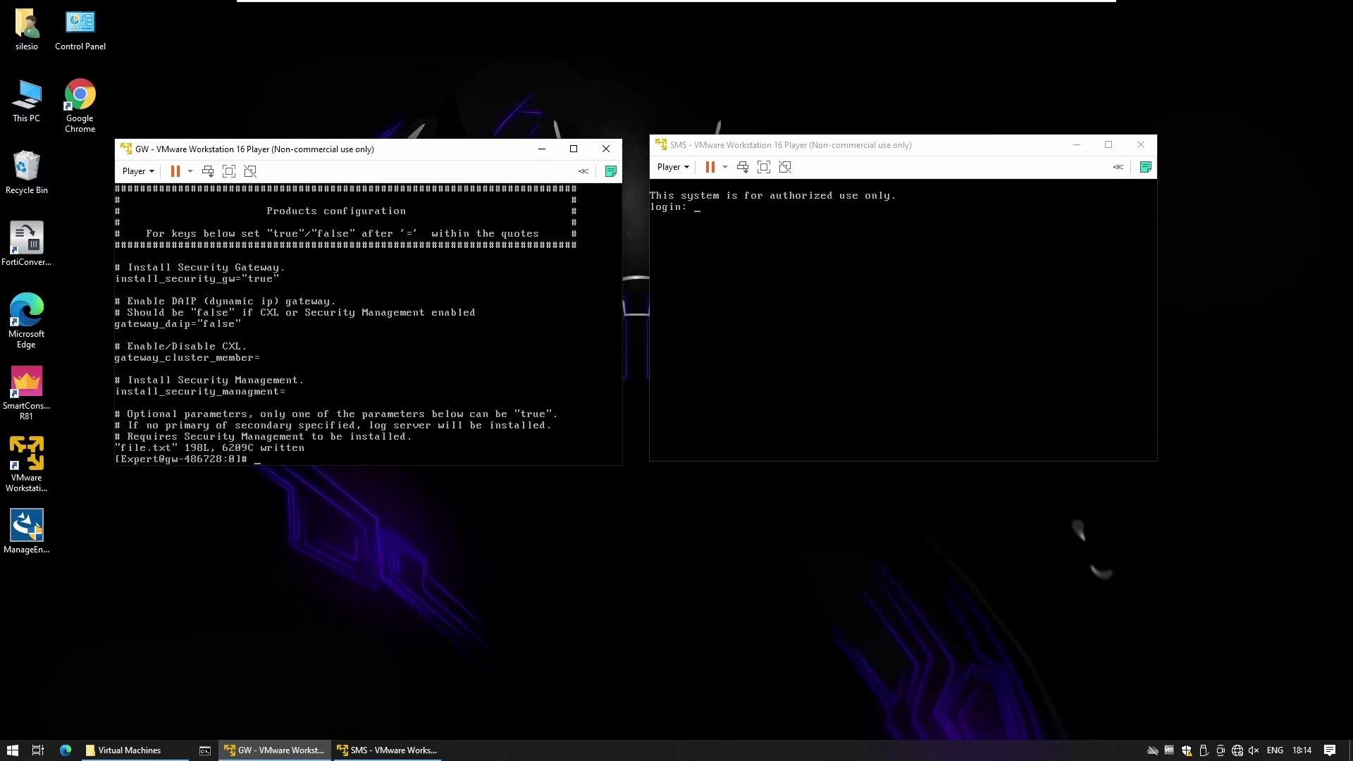
pyautogui.write('con')
pyautogui.write('fig_system -f')
pyautogui.write('file.txt')
pyautogui.press('Return')
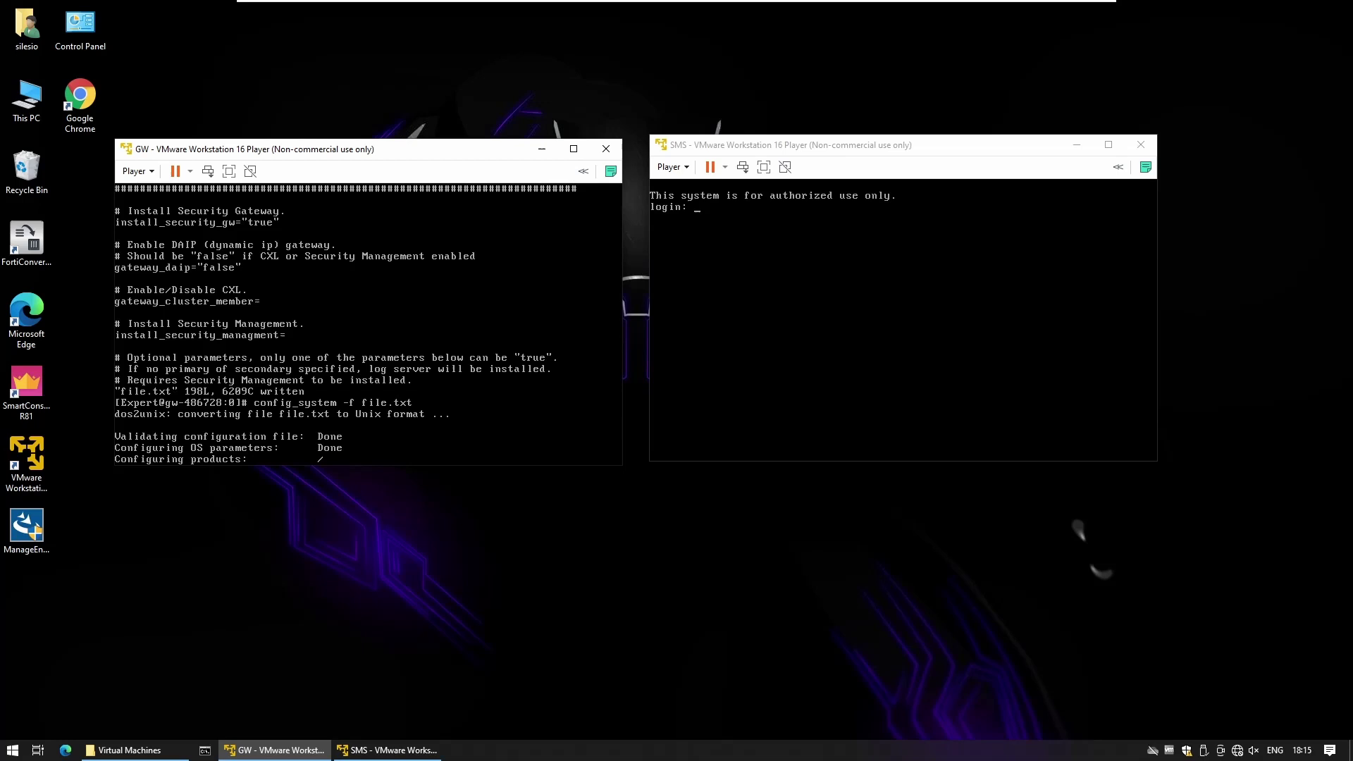
# - Switch to the SMS console and log in as admin
pyautogui.click(841, 277)
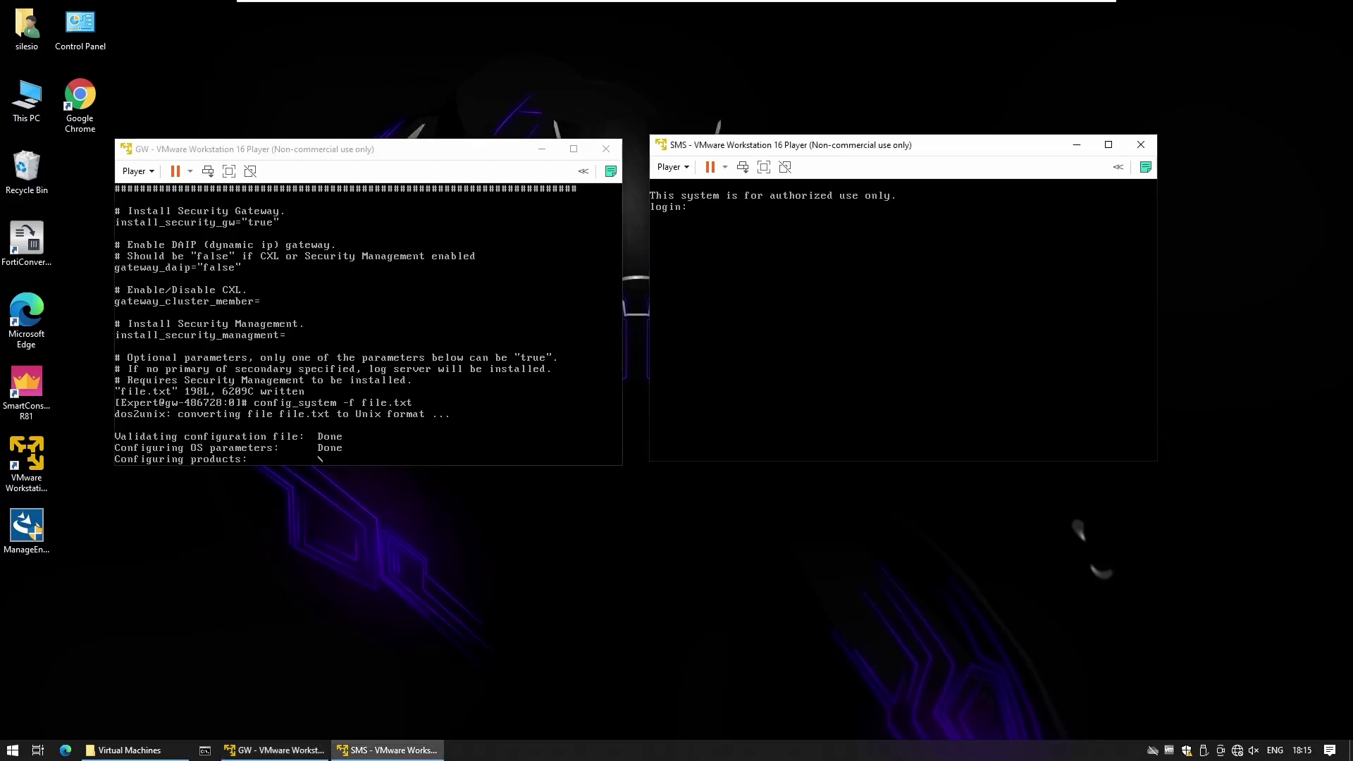
pyautogui.write('adm')
pyautogui.write('in')
pyautogui.press('Return')
pyautogui.press('Return')
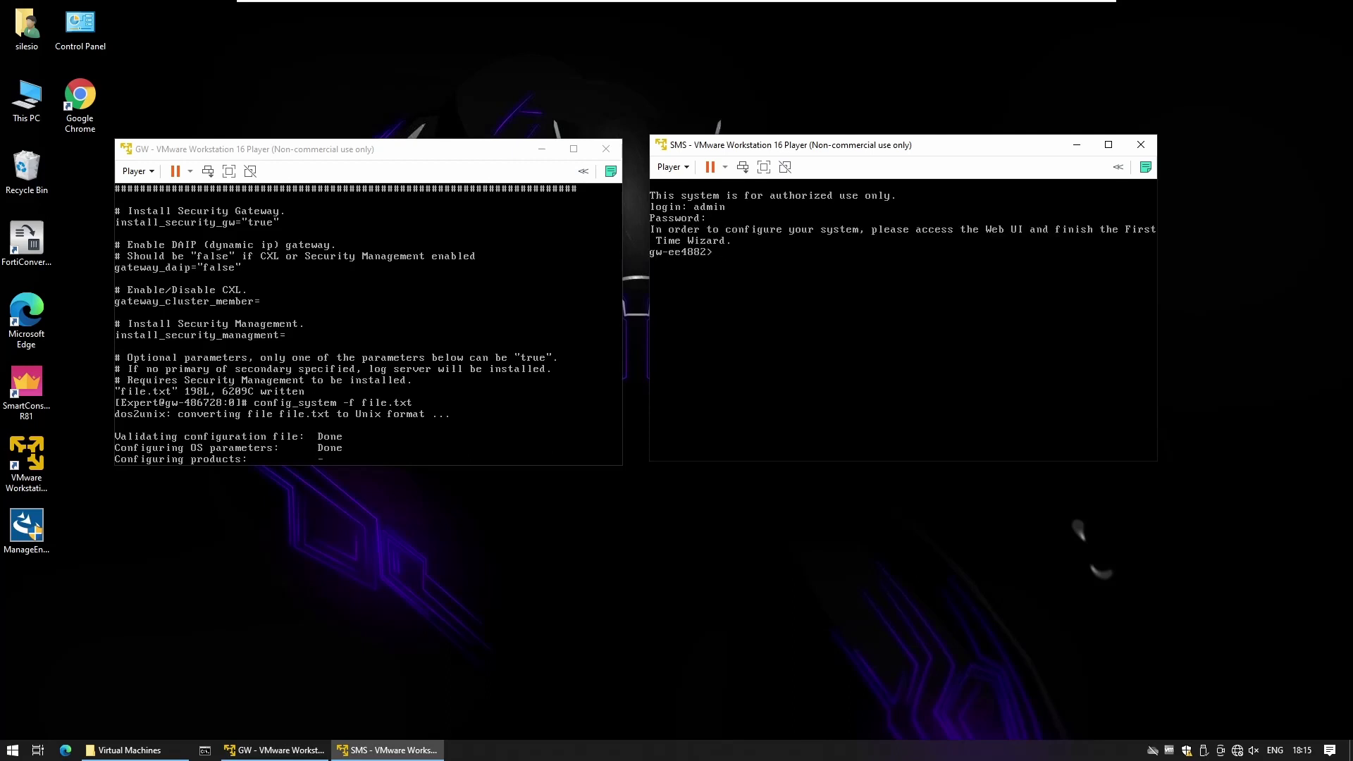
pyautogui.write('set exp')
pyautogui.write('ert-password')
# - Set an expert password on SMS and save the configuration with save config
pyautogui.press('Return')
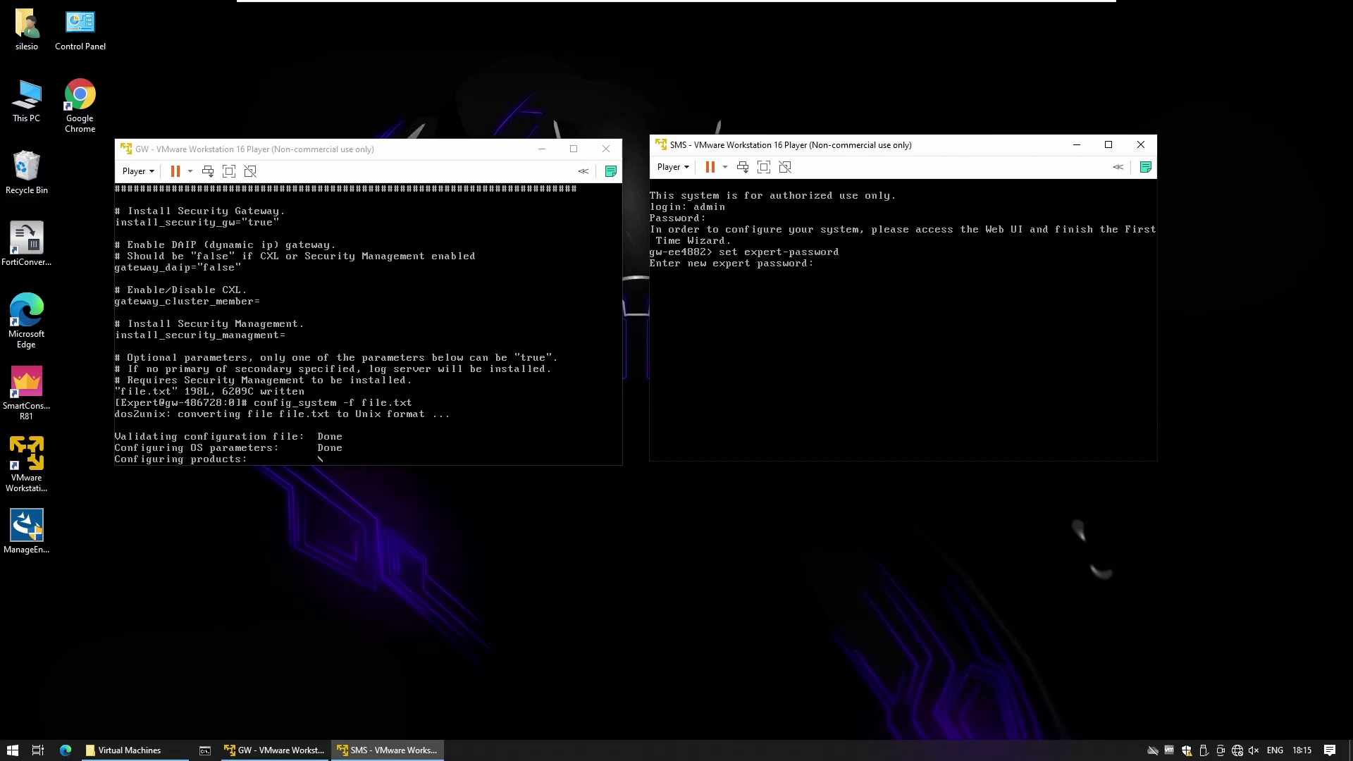
pyautogui.press('Return')
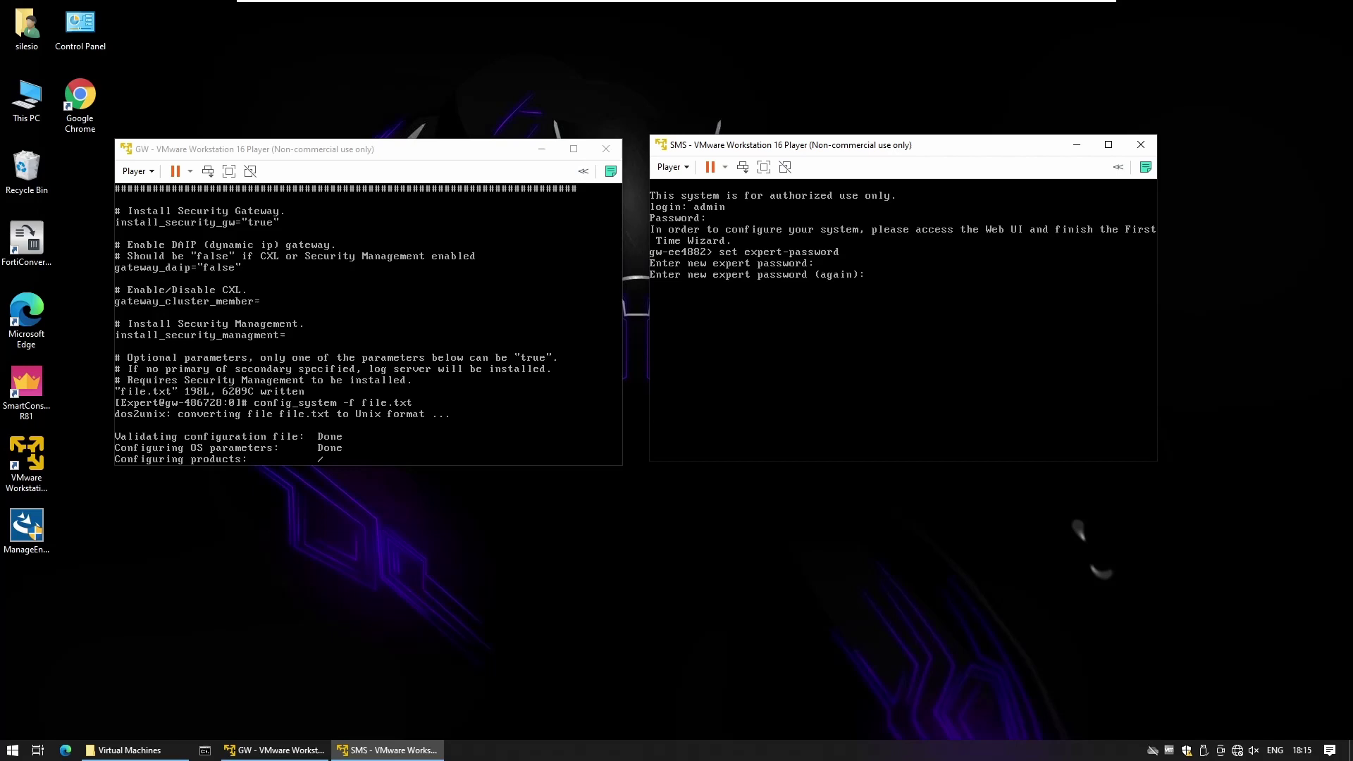
pyautogui.press('Return')
pyautogui.write('sav')
pyautogui.write('e configu')
pyautogui.press('BackSpace')
pyautogui.press('Return')
pyautogui.write('exp')
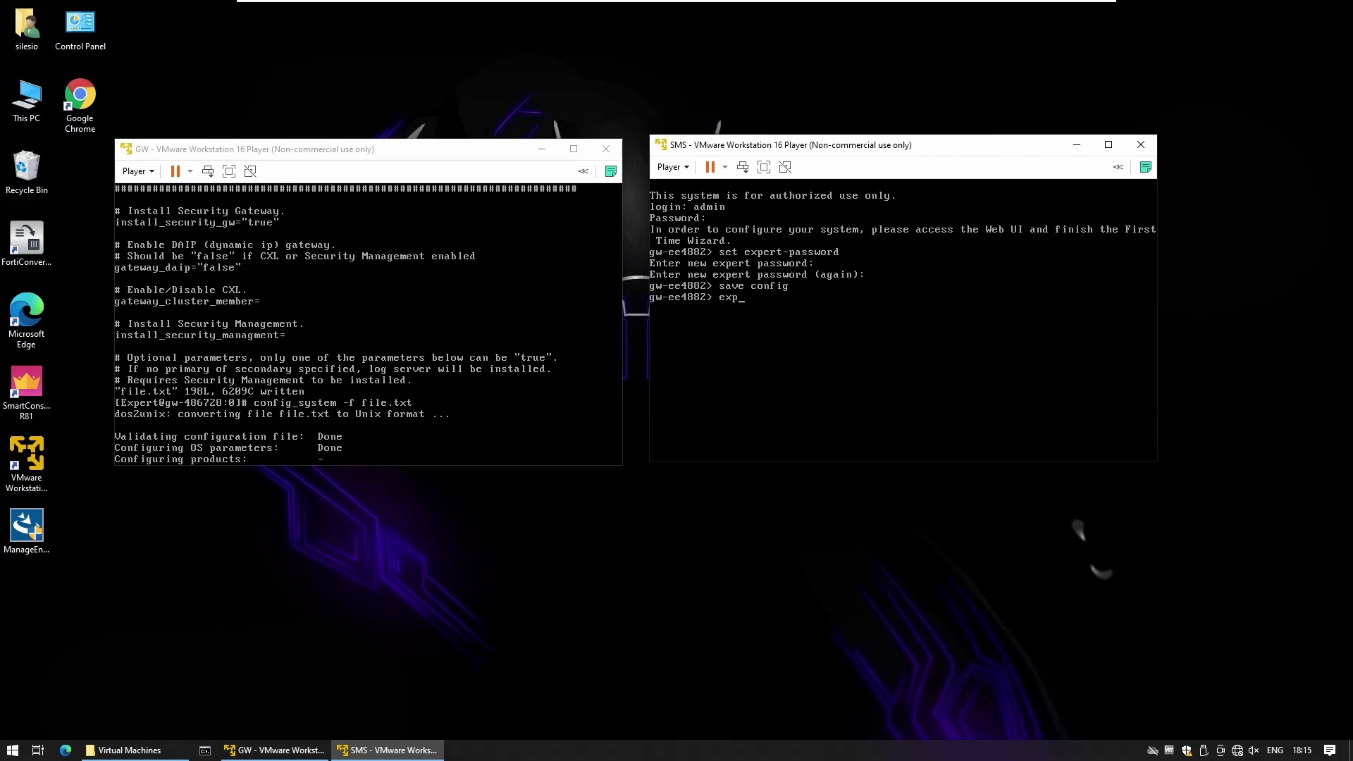
pyautogui.write('ert')
# - Enter expert mode on the SMS console with the expert password
pyautogui.press('Return')
pyautogui.press('Return')
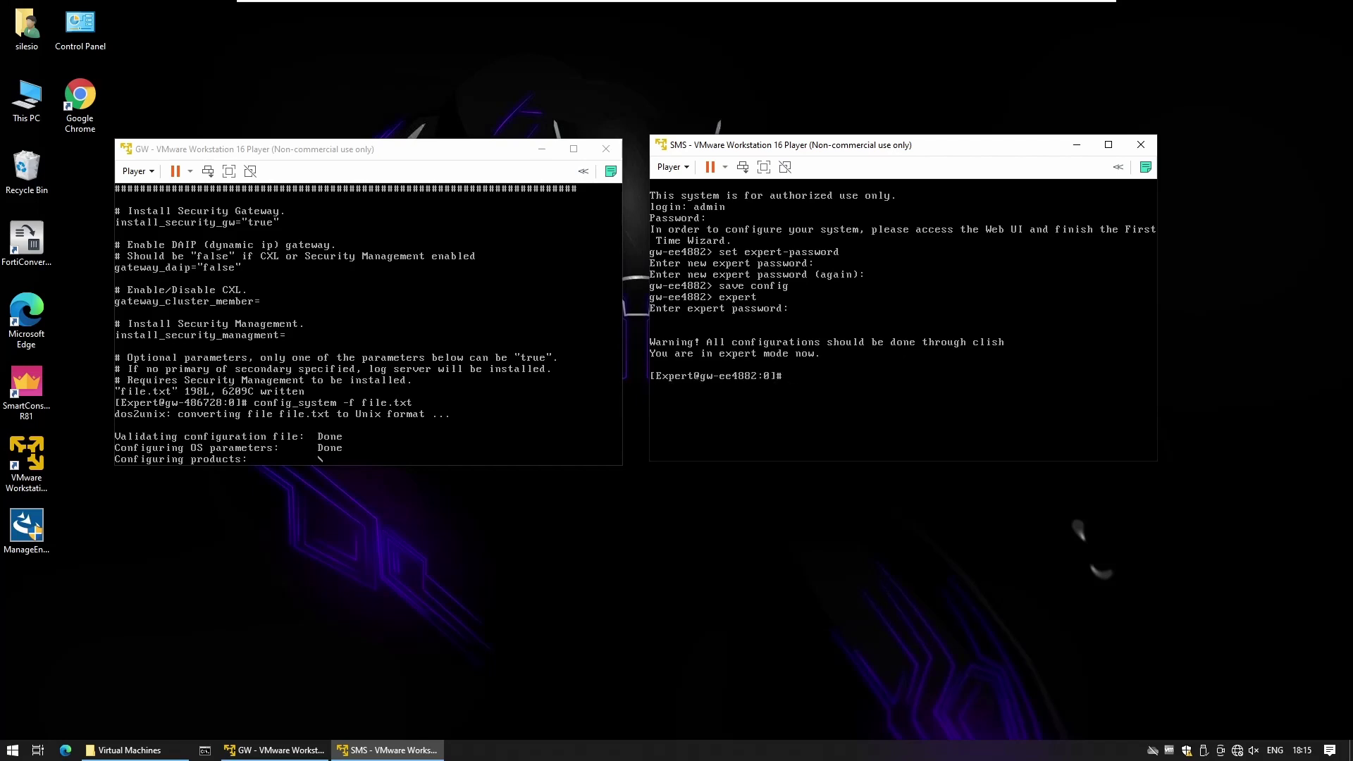
pyautogui.write('config_')
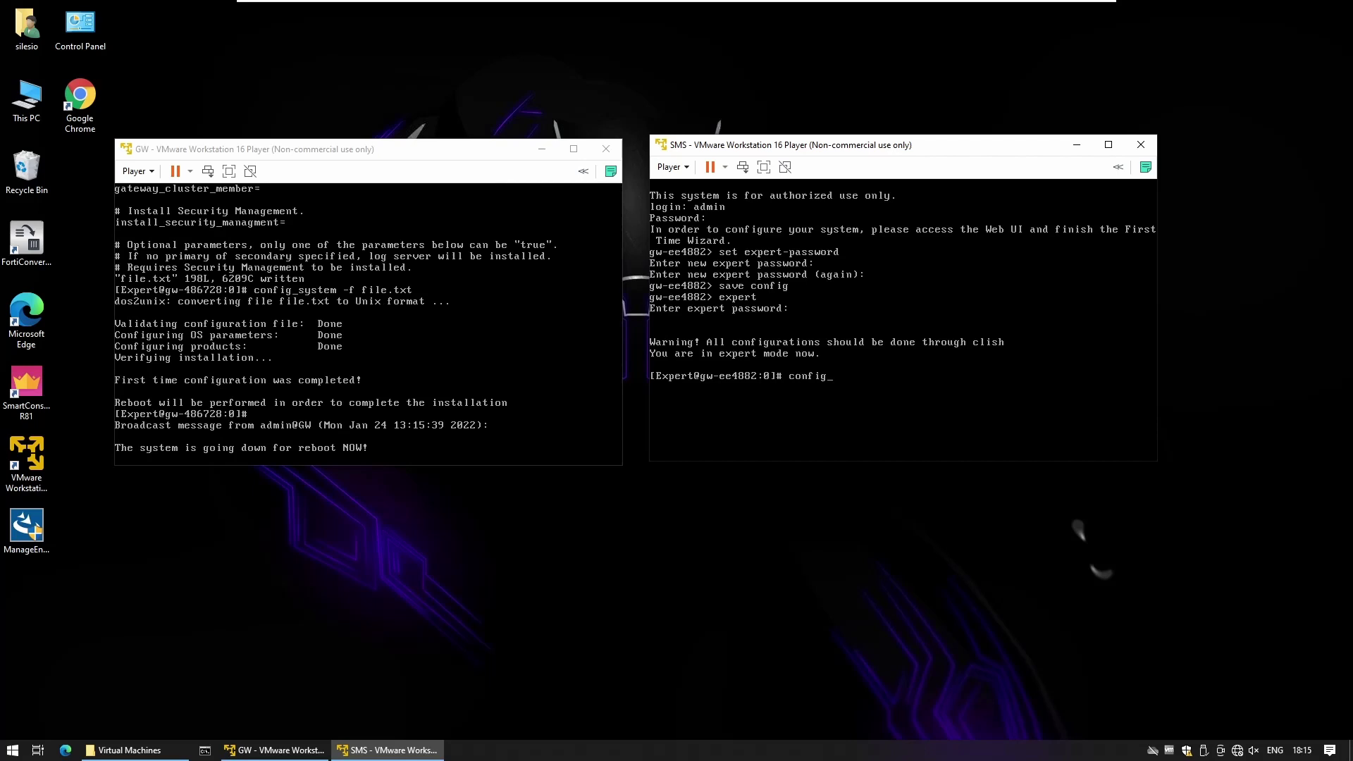
pyautogui.write('ssystem')
pyautogui.write('-t')
pyautogui.write('file.tx')
pyautogui.write('t')
# - Generate file.txt on SMS with config_system -t and open it in vi insert mode
pyautogui.press('Return')
pyautogui.write('vim f')
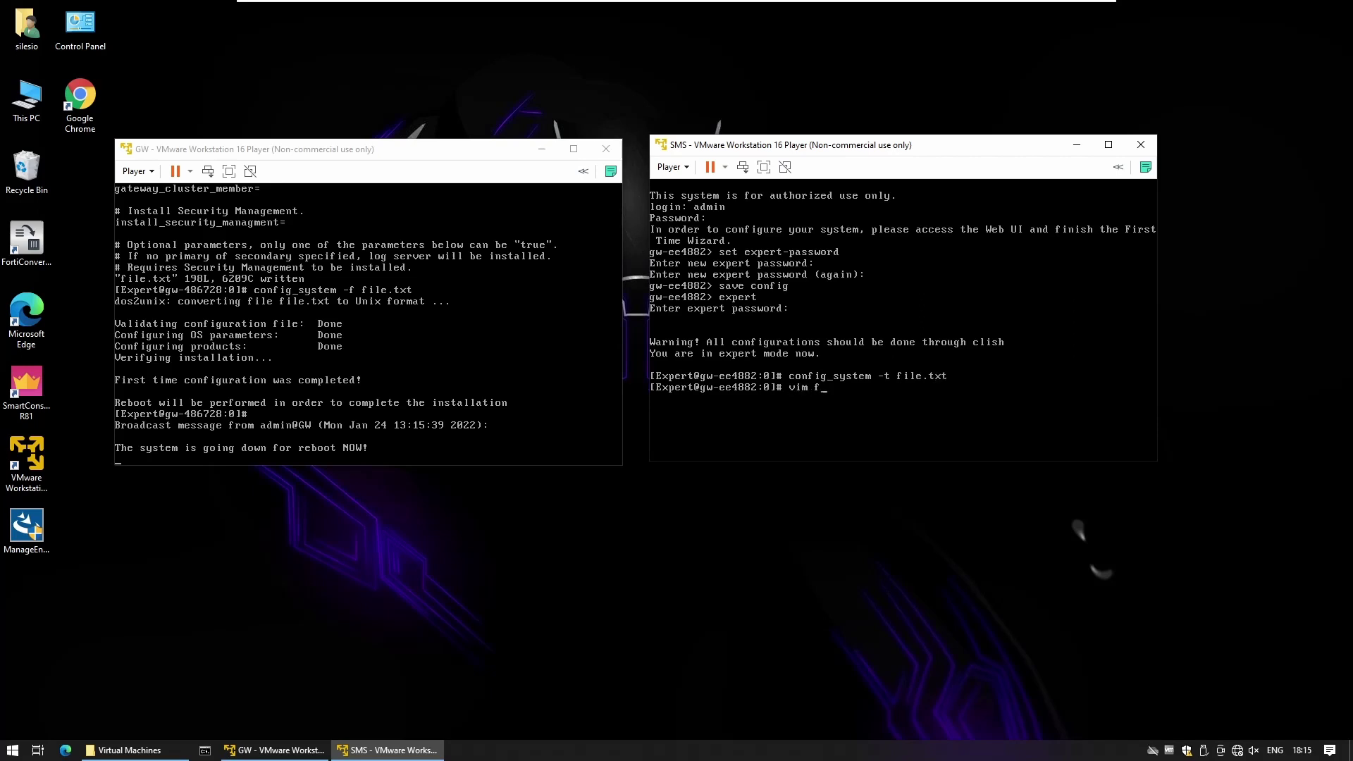
pyautogui.write('f')
pyautogui.write('g')
pyautogui.press('BackSpace')
pyautogui.write('ile.txt')
pyautogui.press('Return')
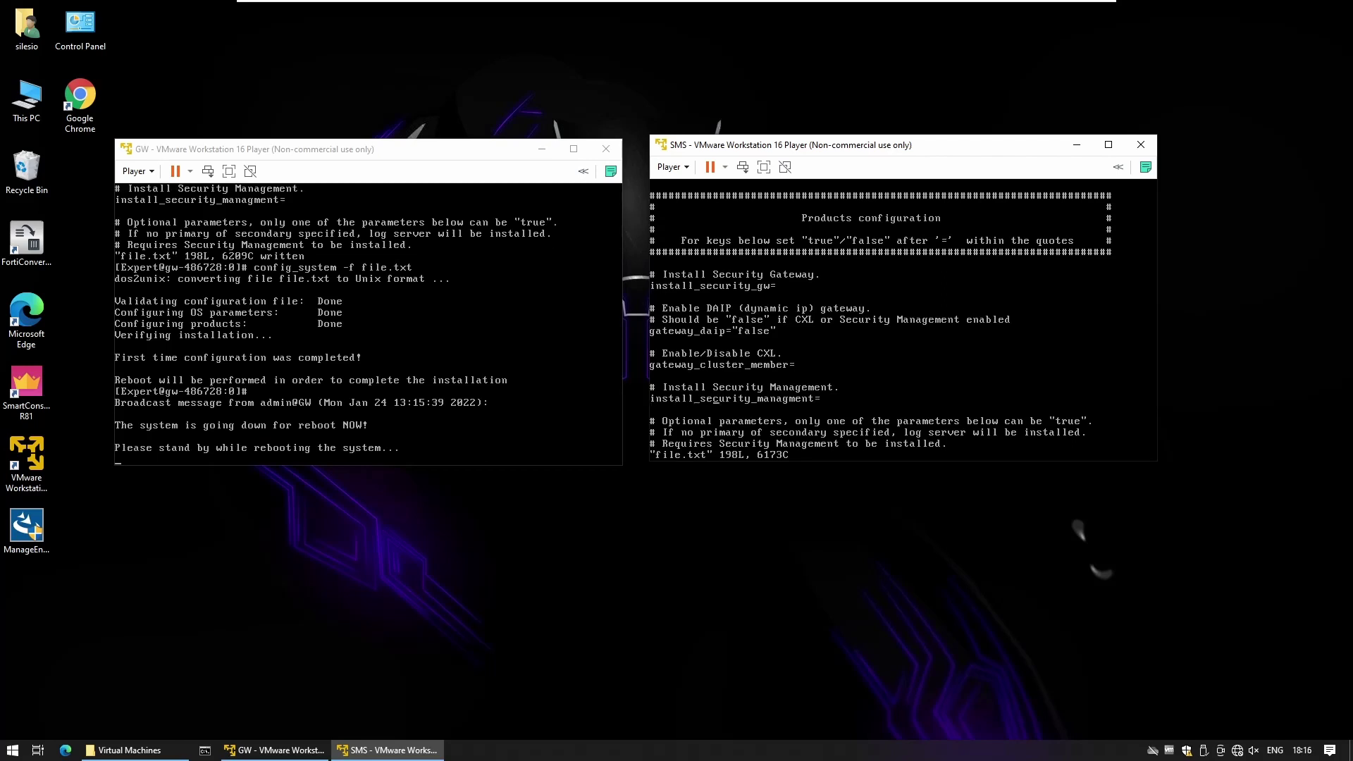
pyautogui.press('i')
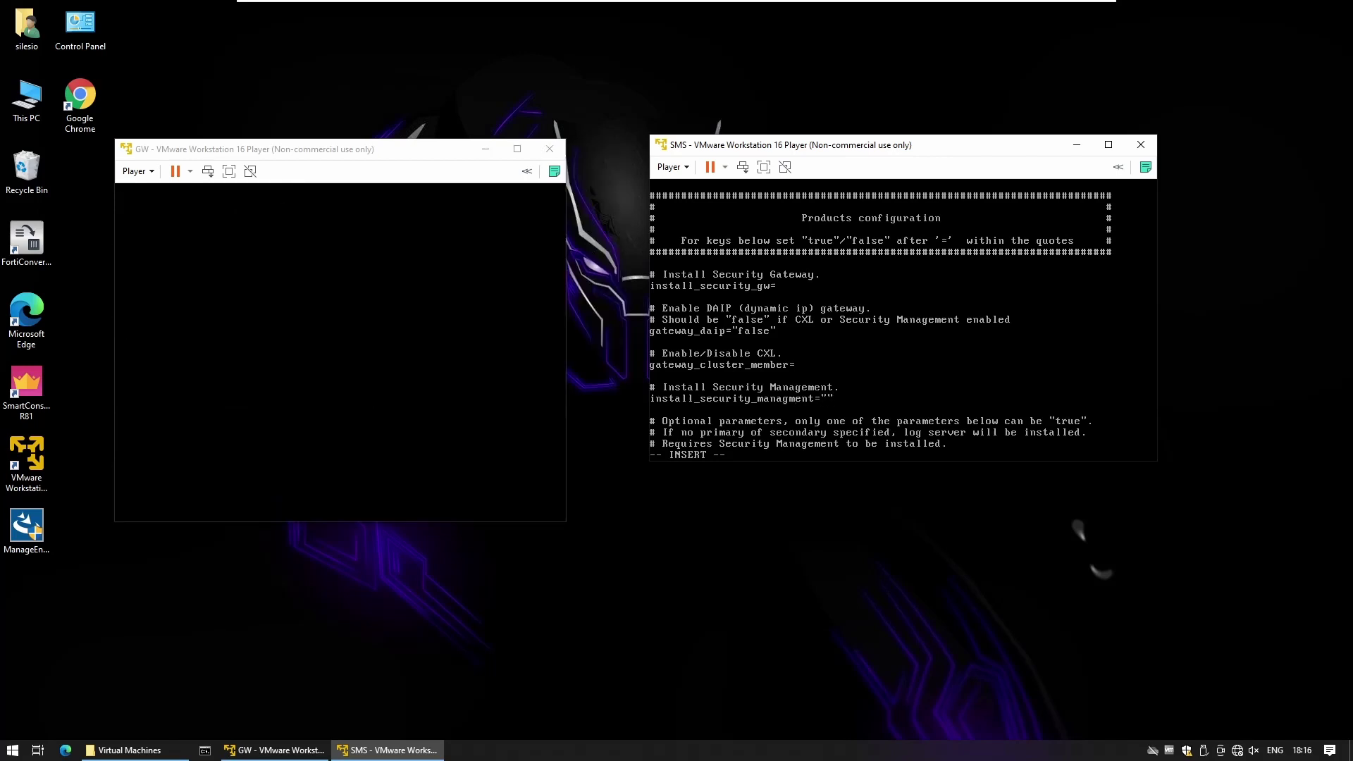
pyautogui.write('true')
# - Set install_security_managment and install_mgmt_primary to "true" and move down to Products Parameters
pyautogui.press('Down')
pyautogui.press('Down')
pyautogui.press('Down')
pyautogui.press('Down')
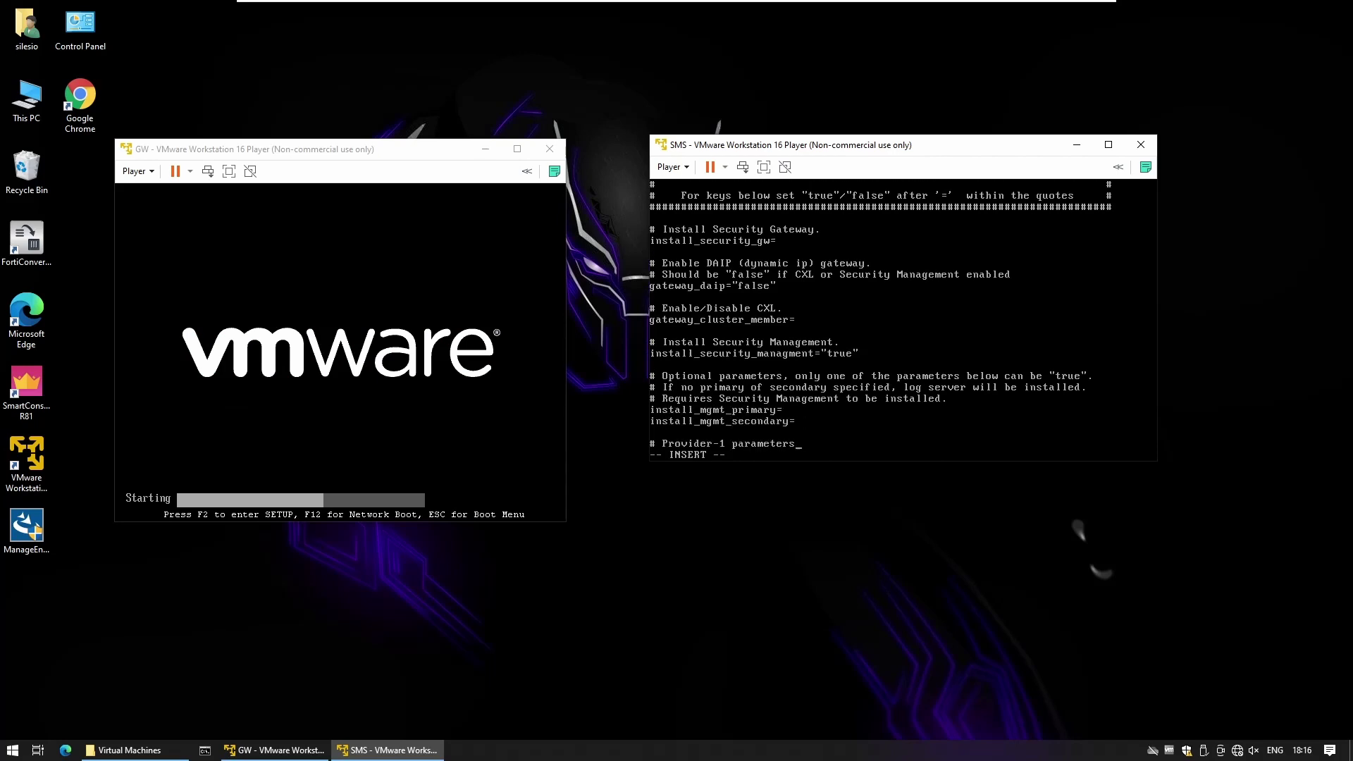
pyautogui.press('Down')
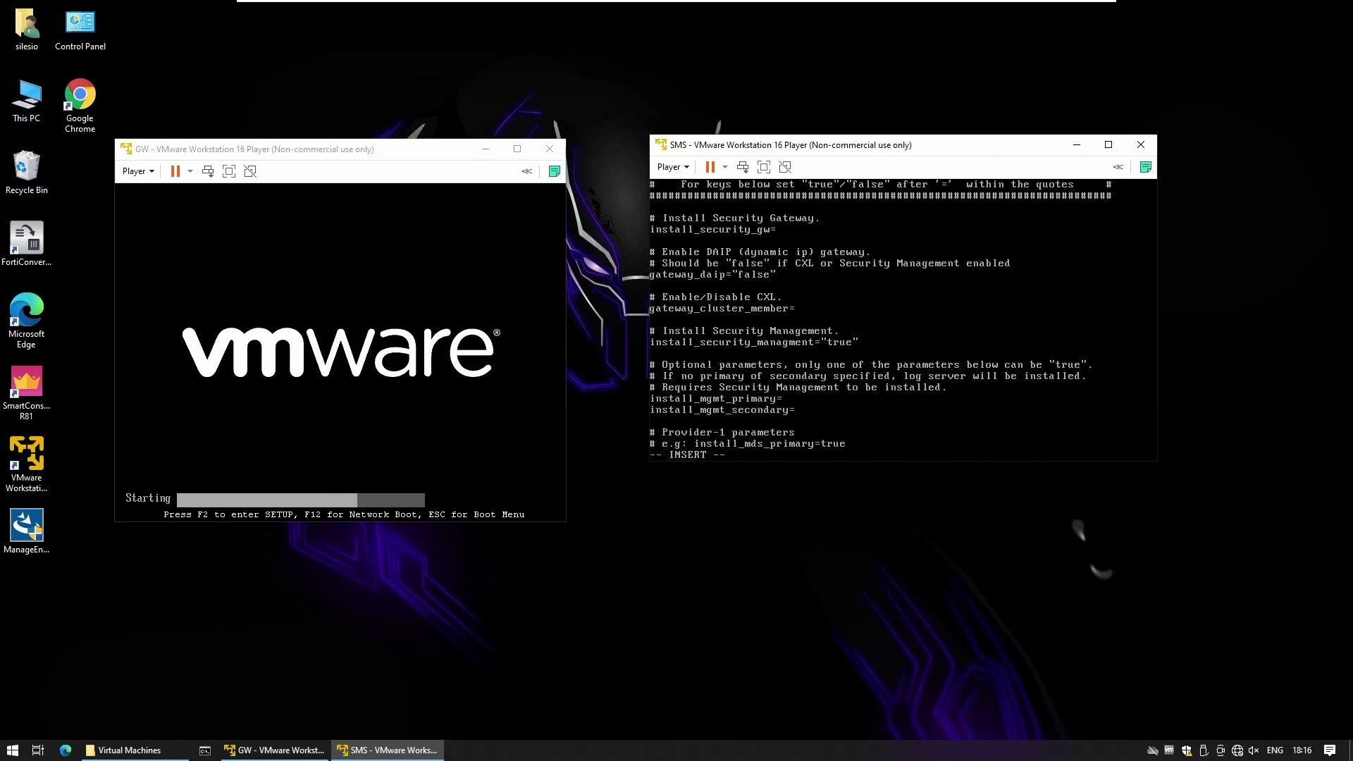
pyautogui.write('"')
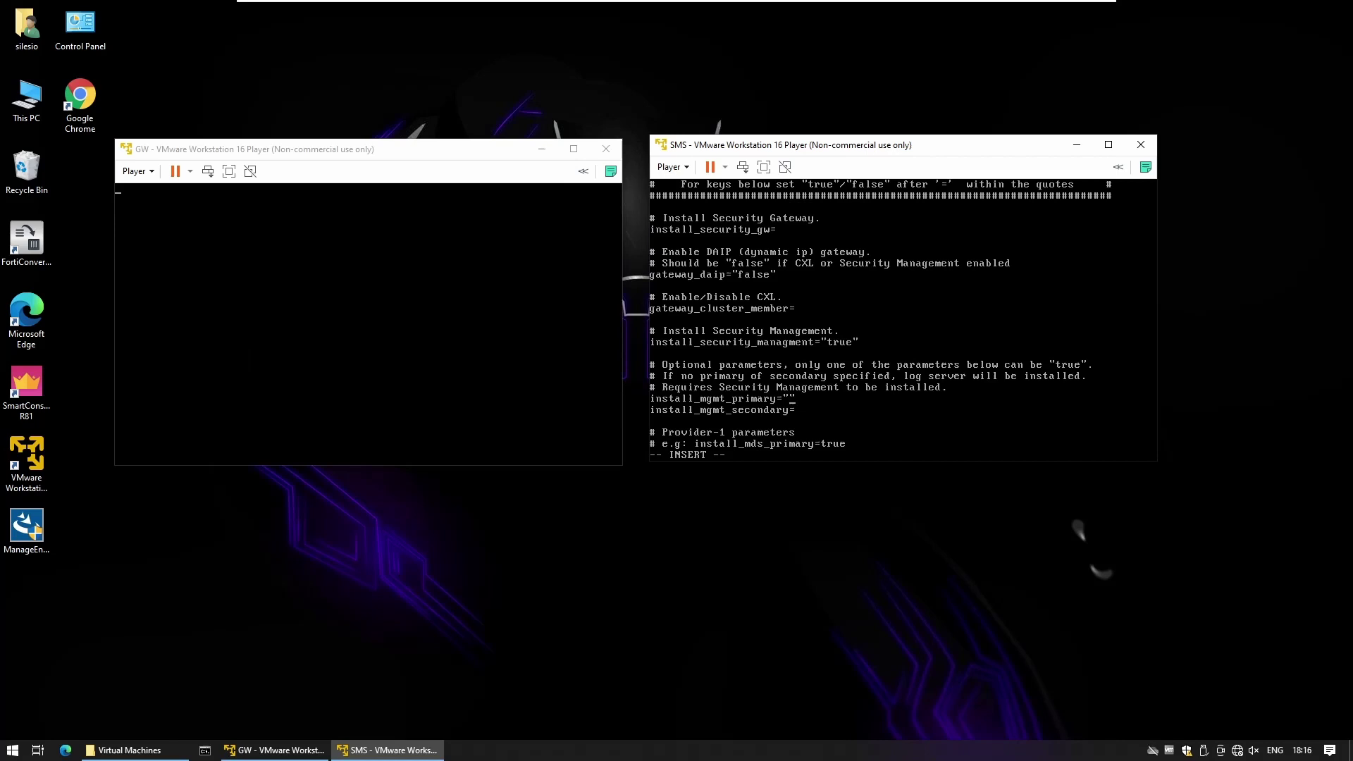
pyautogui.write('true"')
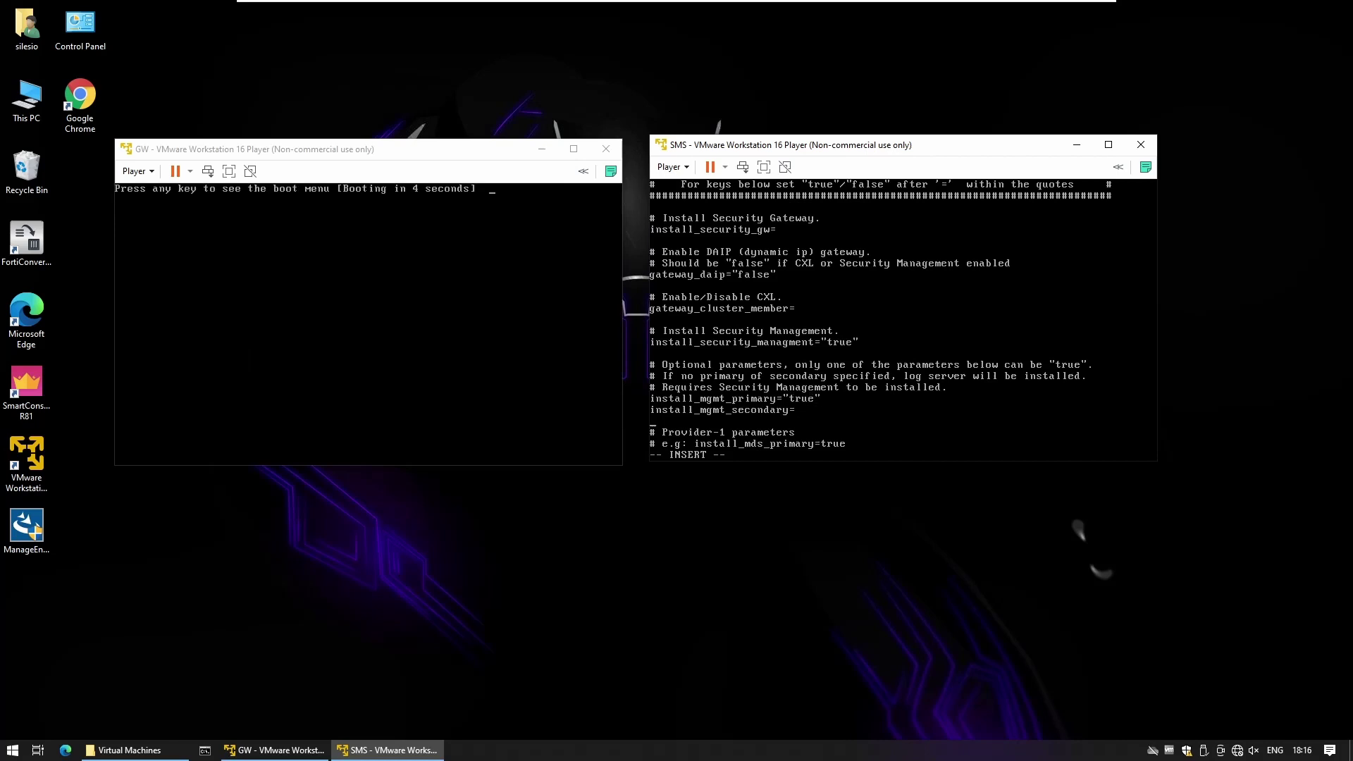
pyautogui.press('Down')
pyautogui.press('Down')
pyautogui.press('Down')
pyautogui.press('Down')
pyautogui.press('Down')
pyautogui.press('Down')
pyautogui.press('Down')
pyautogui.press('Down')
pyautogui.press('Down')
pyautogui.press('Down')
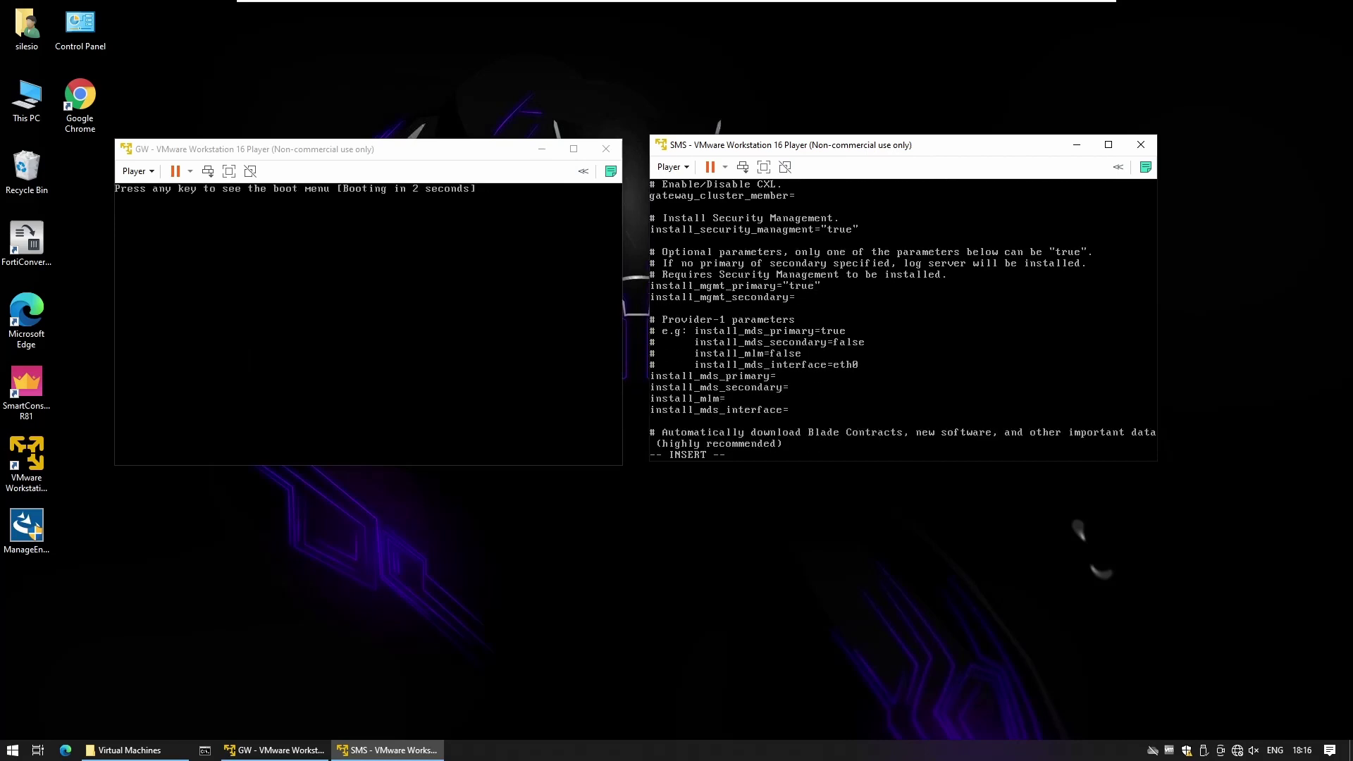
pyautogui.press('Down')
pyautogui.press('Down')
pyautogui.press('Down')
pyautogui.press('Down')
pyautogui.press('Down')
pyautogui.press('Down')
pyautogui.press('Down')
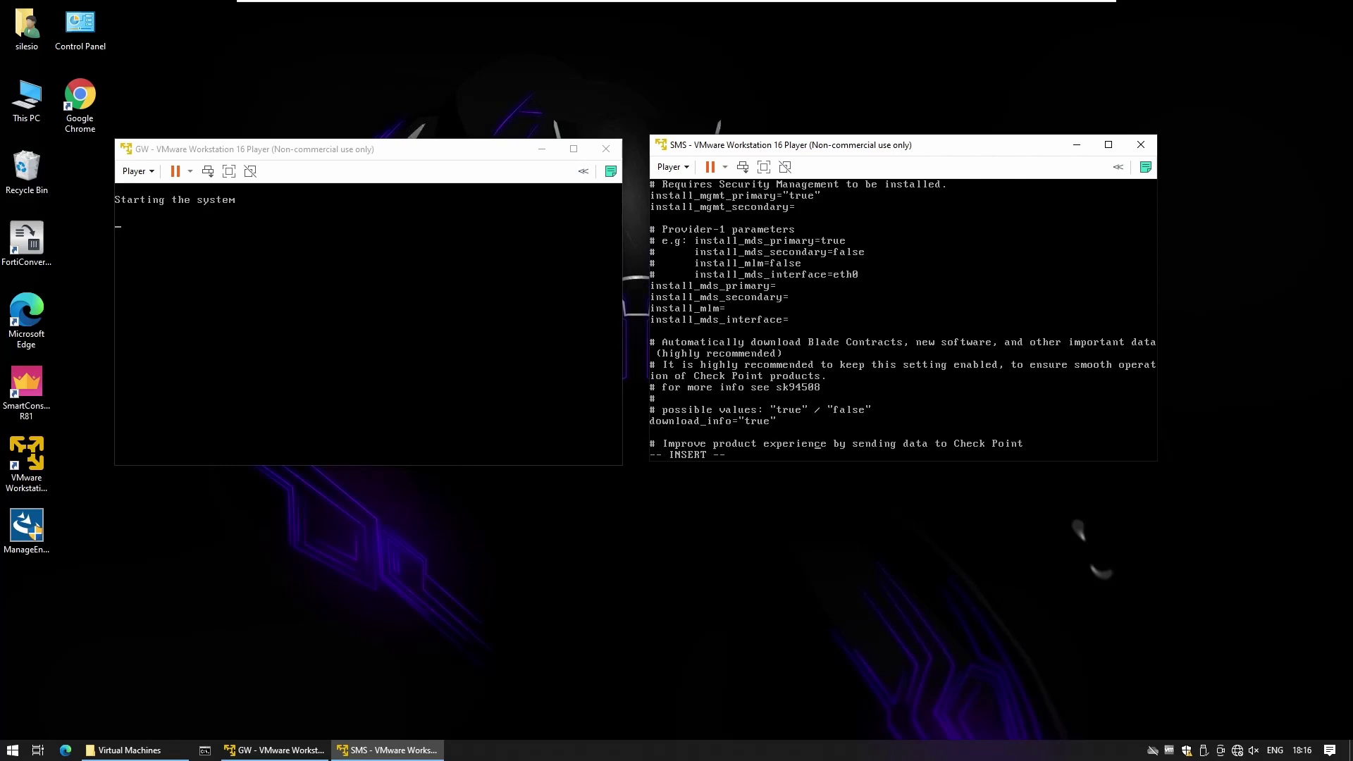
pyautogui.press('Down')
pyautogui.press('Down')
pyautogui.press('Down')
pyautogui.press('Down')
pyautogui.press('Down')
pyautogui.press('Down')
pyautogui.press('Down')
pyautogui.press('Down')
pyautogui.press('Down')
pyautogui.press('Down')
pyautogui.press('Down')
pyautogui.press('Down')
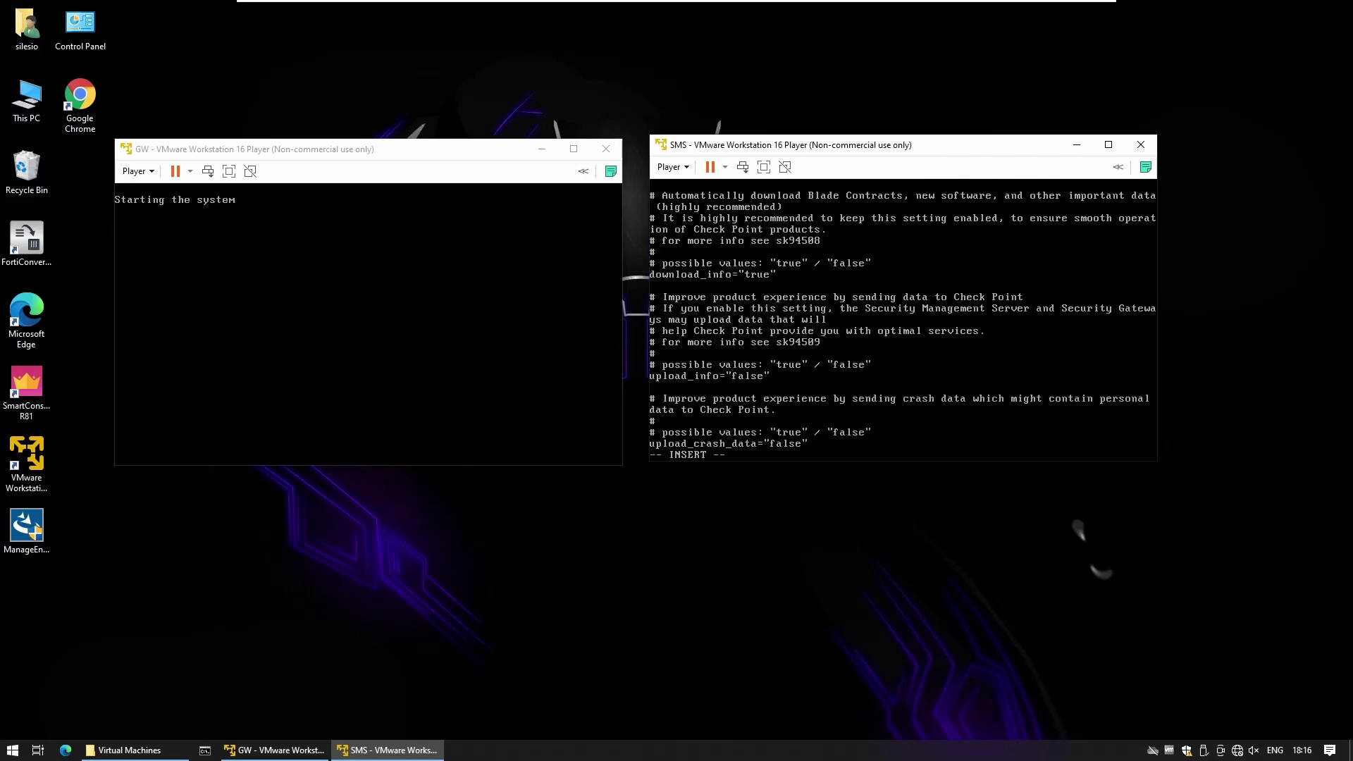
pyautogui.press('Down')
pyautogui.press('Down')
pyautogui.press('Down')
pyautogui.press('Down')
pyautogui.press('Down')
pyautogui.press('Down')
pyautogui.press('Down')
pyautogui.press('Down')
pyautogui.press('Down')
pyautogui.press('Down')
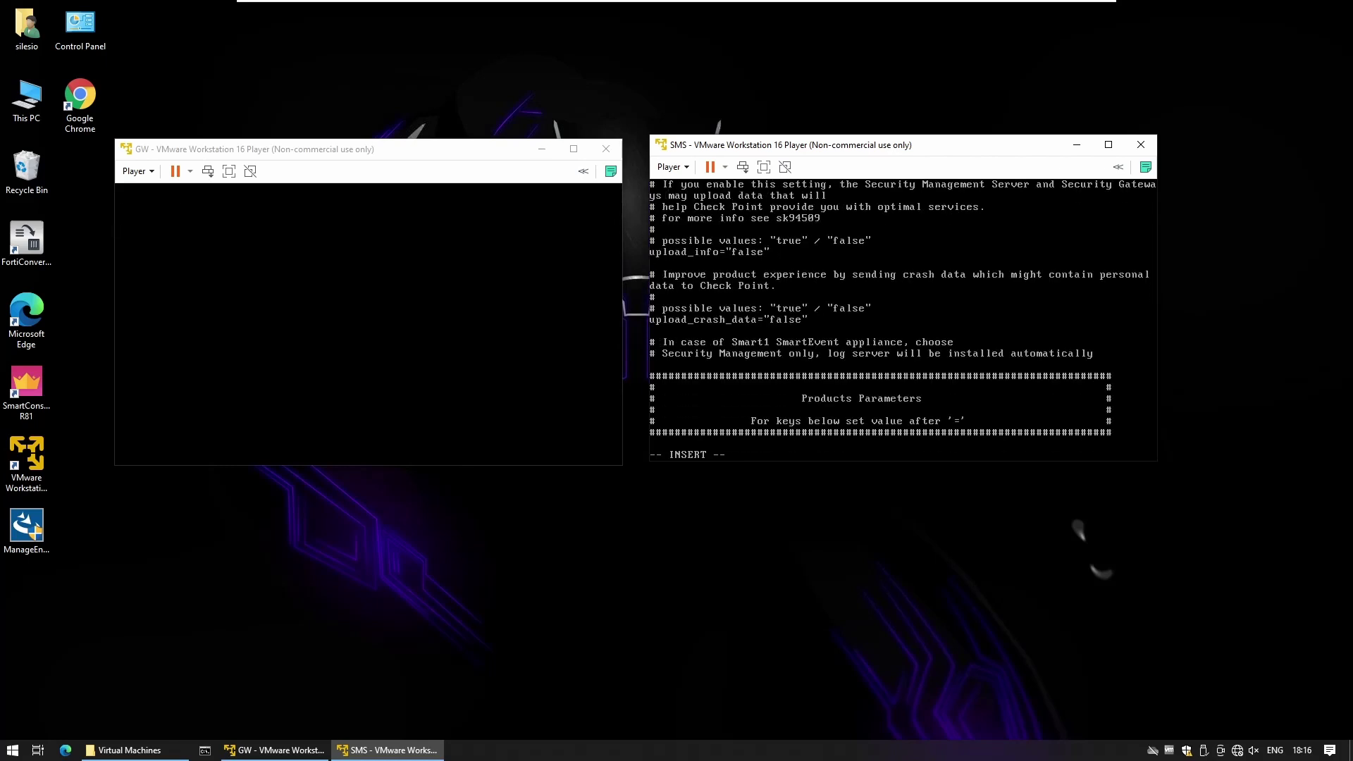
pyautogui.press('Down')
pyautogui.press('Down')
pyautogui.press('Down')
pyautogui.press('Down')
pyautogui.press('Down')
pyautogui.press('Down')
pyautogui.press('Down')
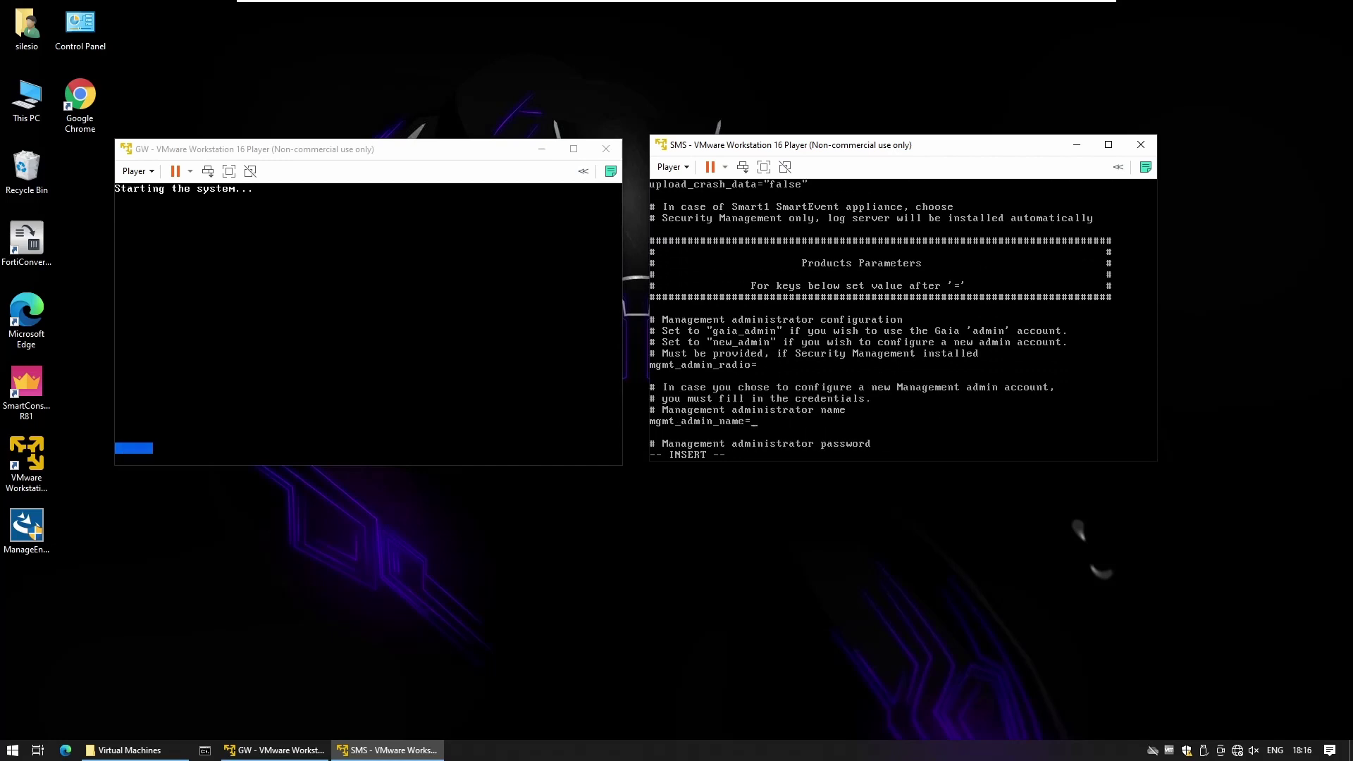
# - Set mgmt_admin_radio and mgmt_gui_clients_radio to "any" in the SMS config
pyautogui.press('Up')
pyautogui.press('Up')
pyautogui.write('"')
pyautogui.write('gaia_')
pyautogui.write('admin"')
pyautogui.press('Down')
pyautogui.press('Down')
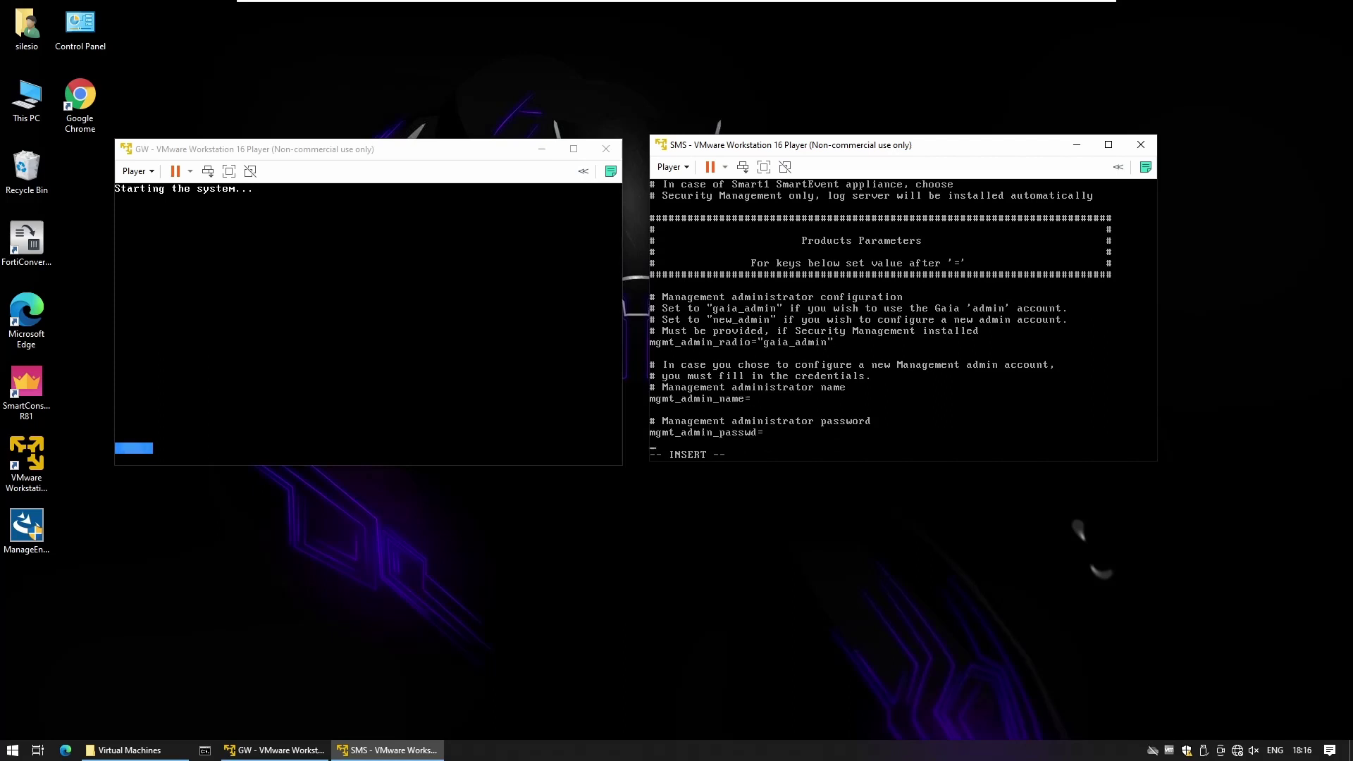
pyautogui.press('Down')
pyautogui.press('Down')
pyautogui.press('Down')
pyautogui.press('Down')
pyautogui.press('Down')
pyautogui.press('Down')
pyautogui.press('Down')
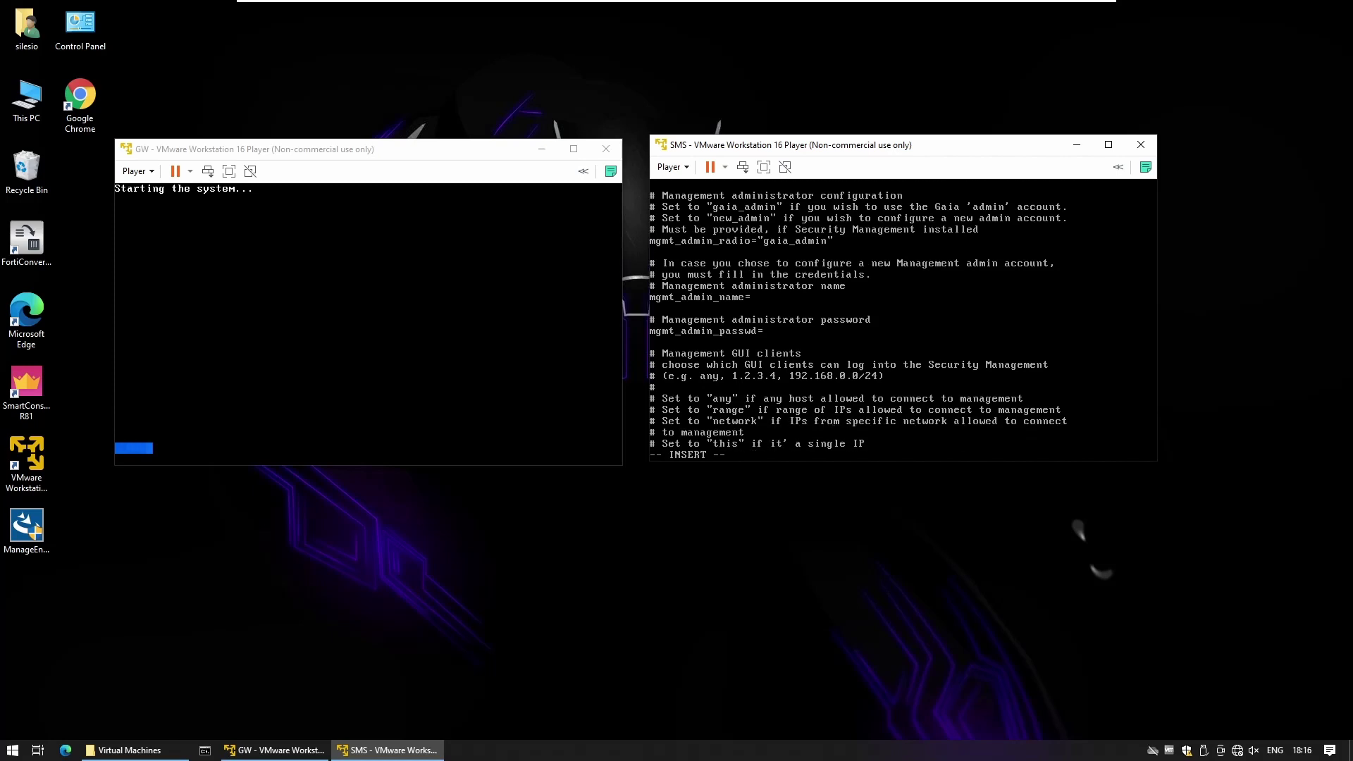
pyautogui.press('Down')
pyautogui.press('Down')
pyautogui.press('Down')
pyautogui.press('Down')
pyautogui.press('Down')
pyautogui.press('Down')
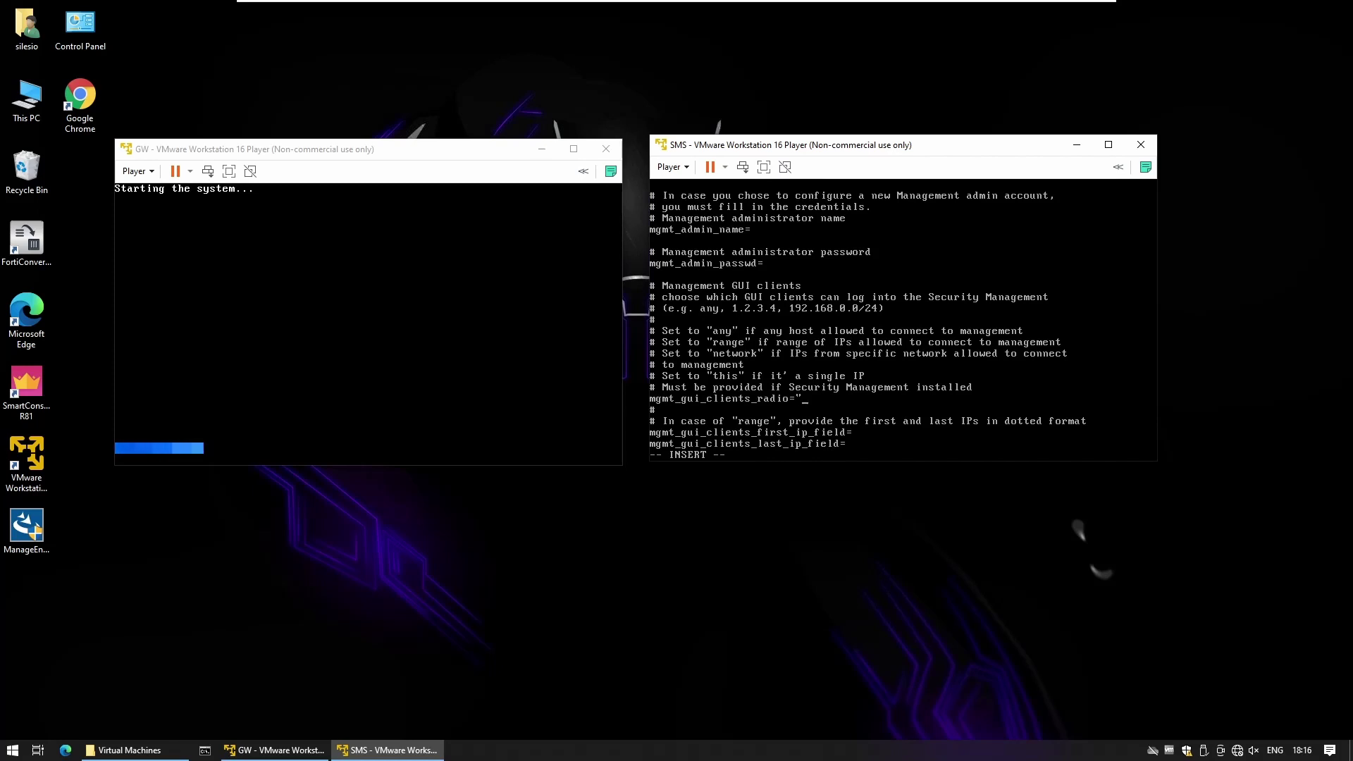
pyautogui.write('any')
pyautogui.press('Down')
pyautogui.press('Down')
pyautogui.press('Down')
pyautogui.press('Down')
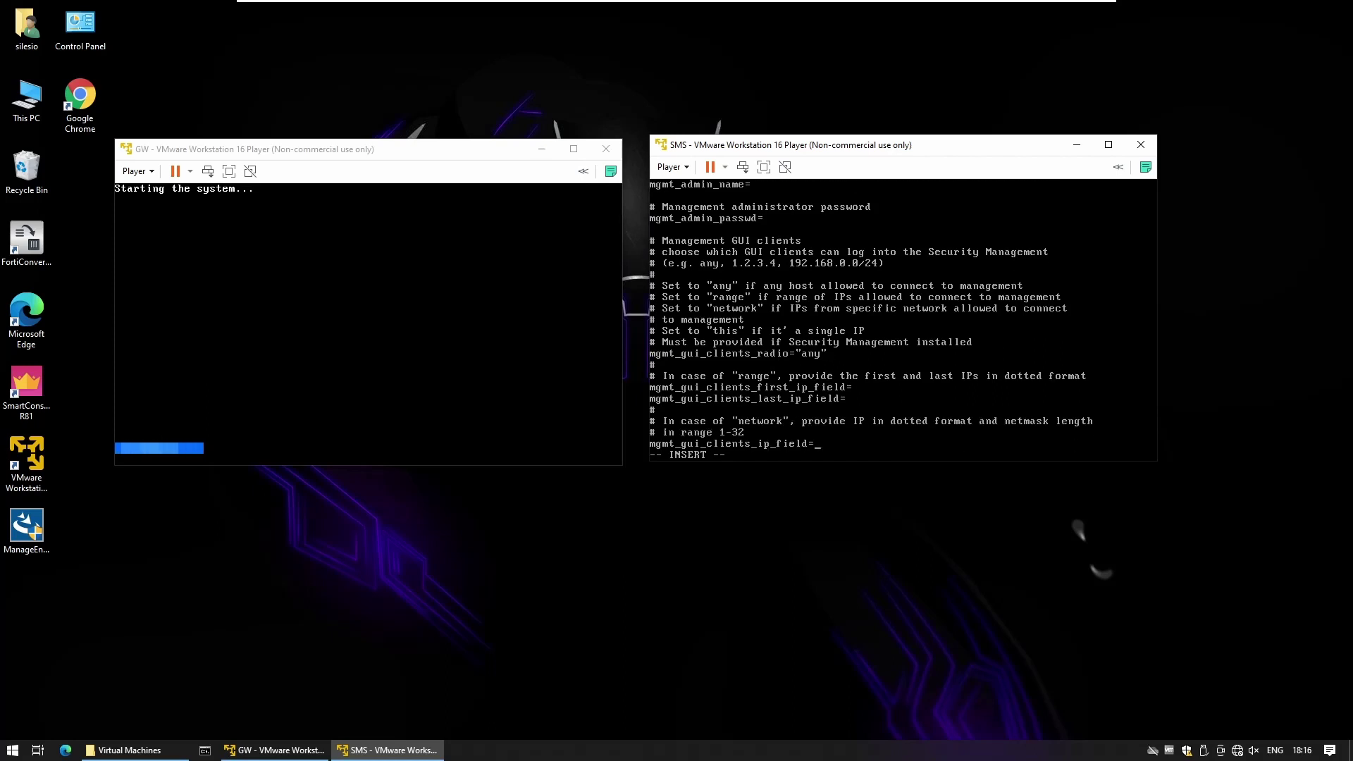
pyautogui.press('Down')
pyautogui.press('Down')
pyautogui.press('Down')
pyautogui.press('Down')
pyautogui.press('Down')
pyautogui.press('Down')
pyautogui.press('Down')
pyautogui.press('Down')
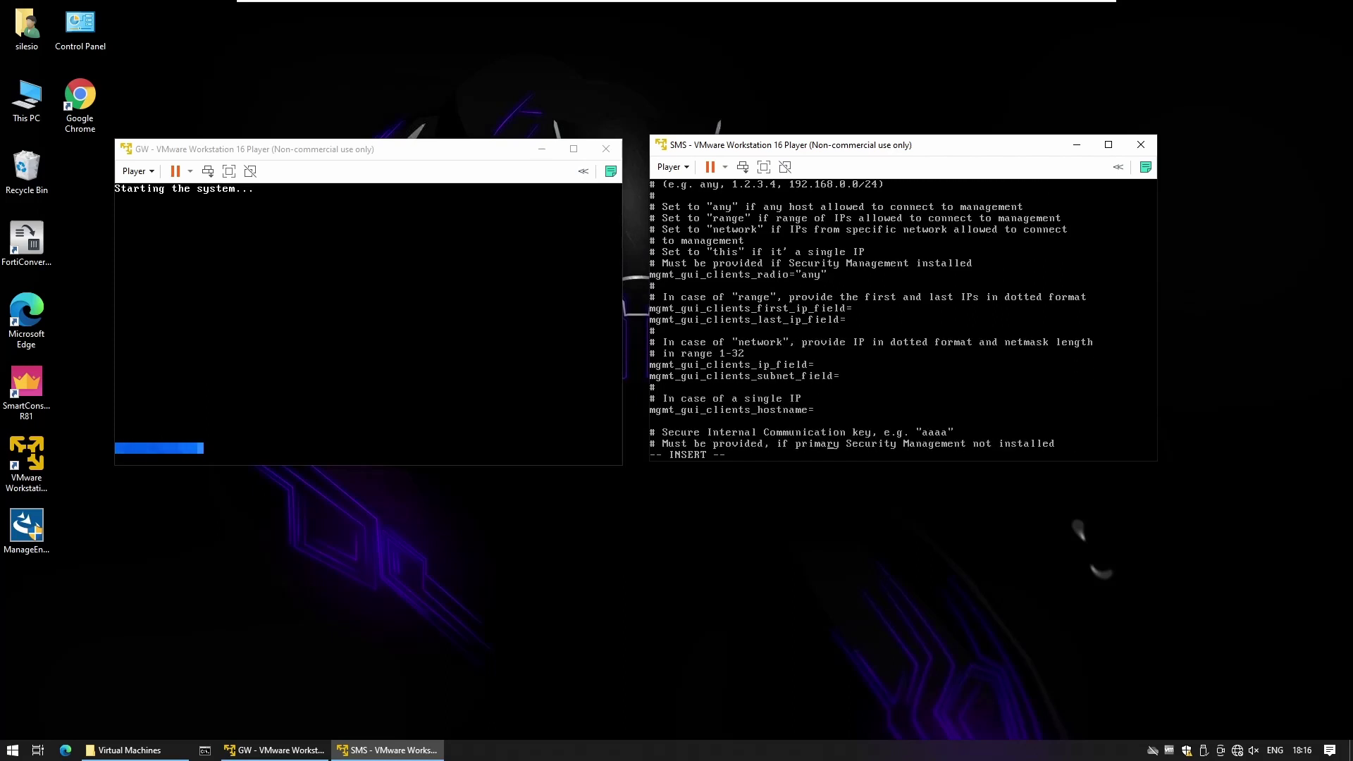
pyautogui.press('Down')
pyautogui.press('Down')
pyautogui.press('Down')
pyautogui.press('Down')
pyautogui.press('Down')
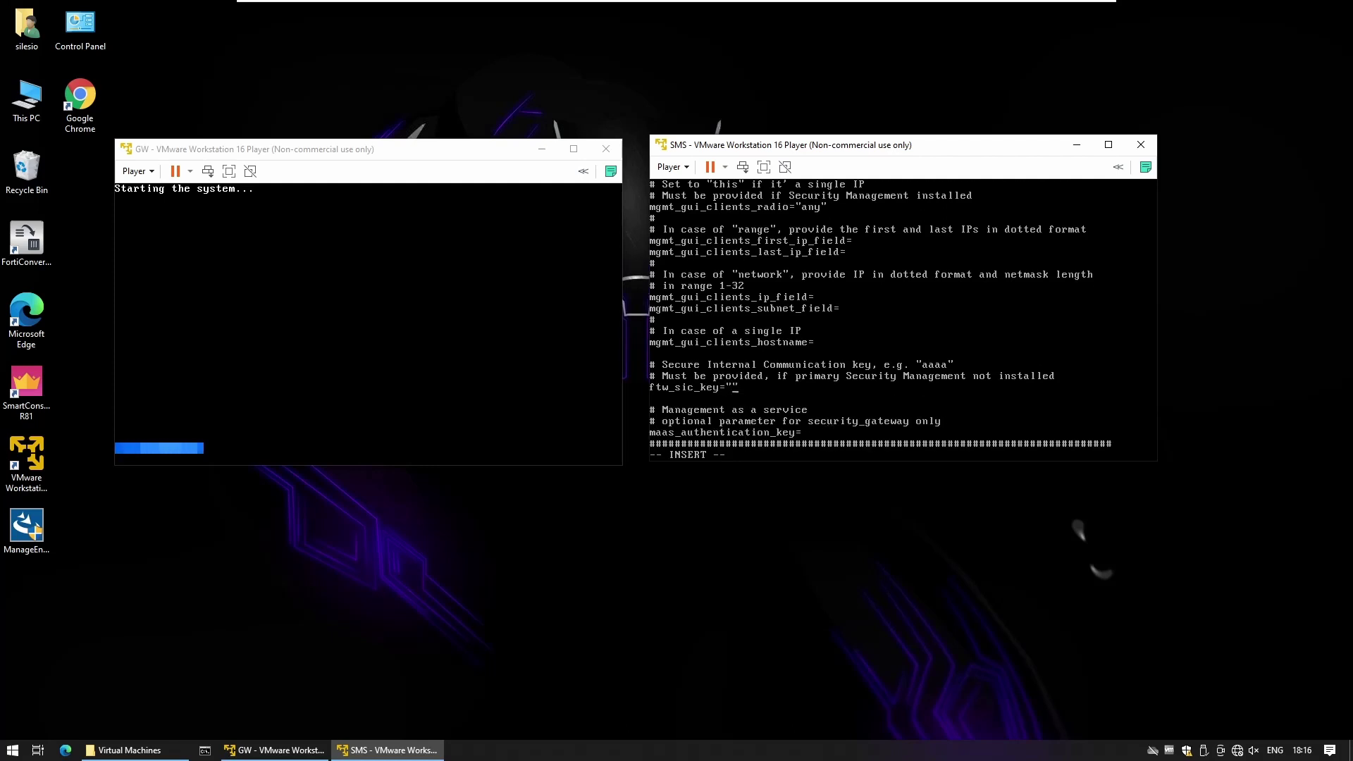
# - Fill hostname SMS and reboot_if_required true in file.txt, then leave insert mode to save
pyautogui.press('Down')
pyautogui.press('Down')
pyautogui.press('Down')
pyautogui.press('Down')
pyautogui.press('Down')
pyautogui.press('Down')
pyautogui.press('Down')
pyautogui.press('Down')
pyautogui.press('Down')
pyautogui.press('Down')
pyautogui.press('Down')
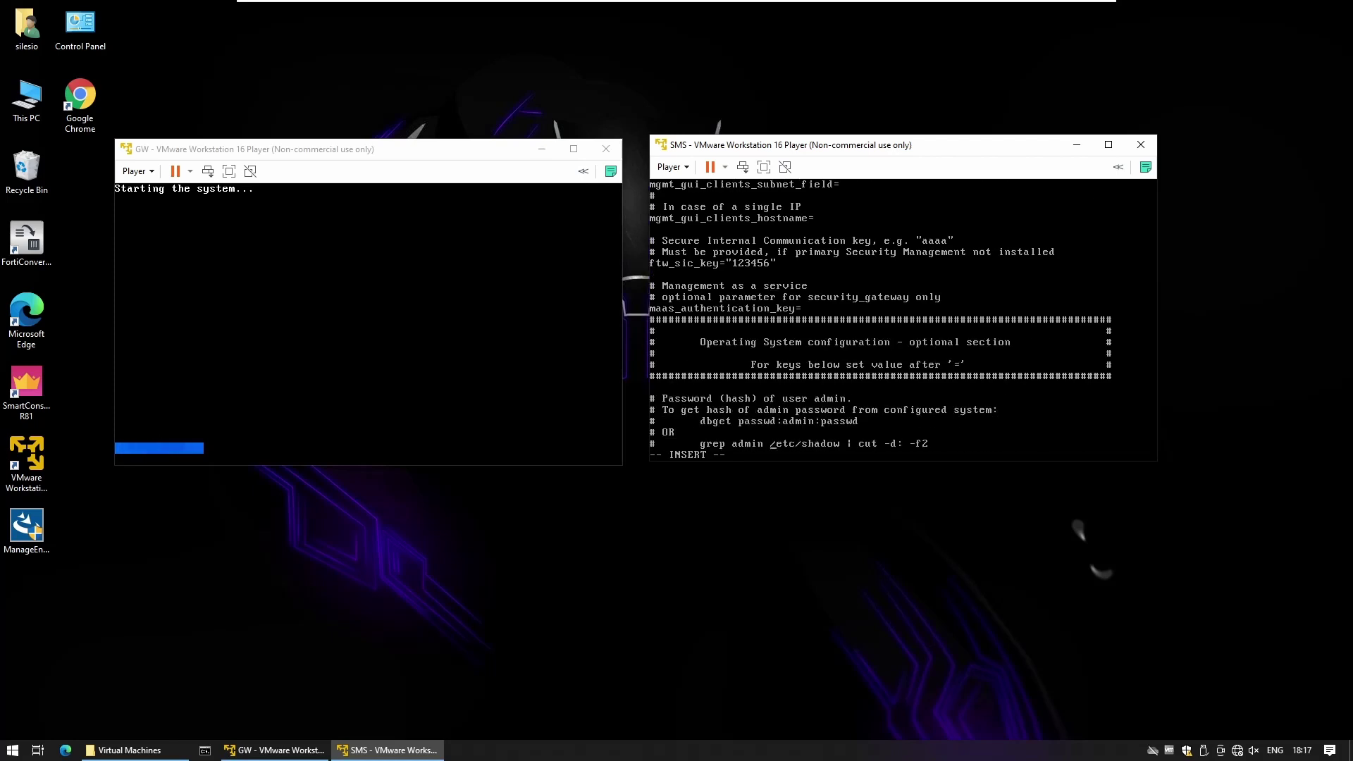
pyautogui.press('Down')
pyautogui.press('Down')
pyautogui.press('Down')
pyautogui.press('Down')
pyautogui.press('Down')
pyautogui.press('Down')
pyautogui.press('Down')
pyautogui.press('Down')
pyautogui.press('Down')
pyautogui.press('Down')
pyautogui.press('Down')
pyautogui.press('Down')
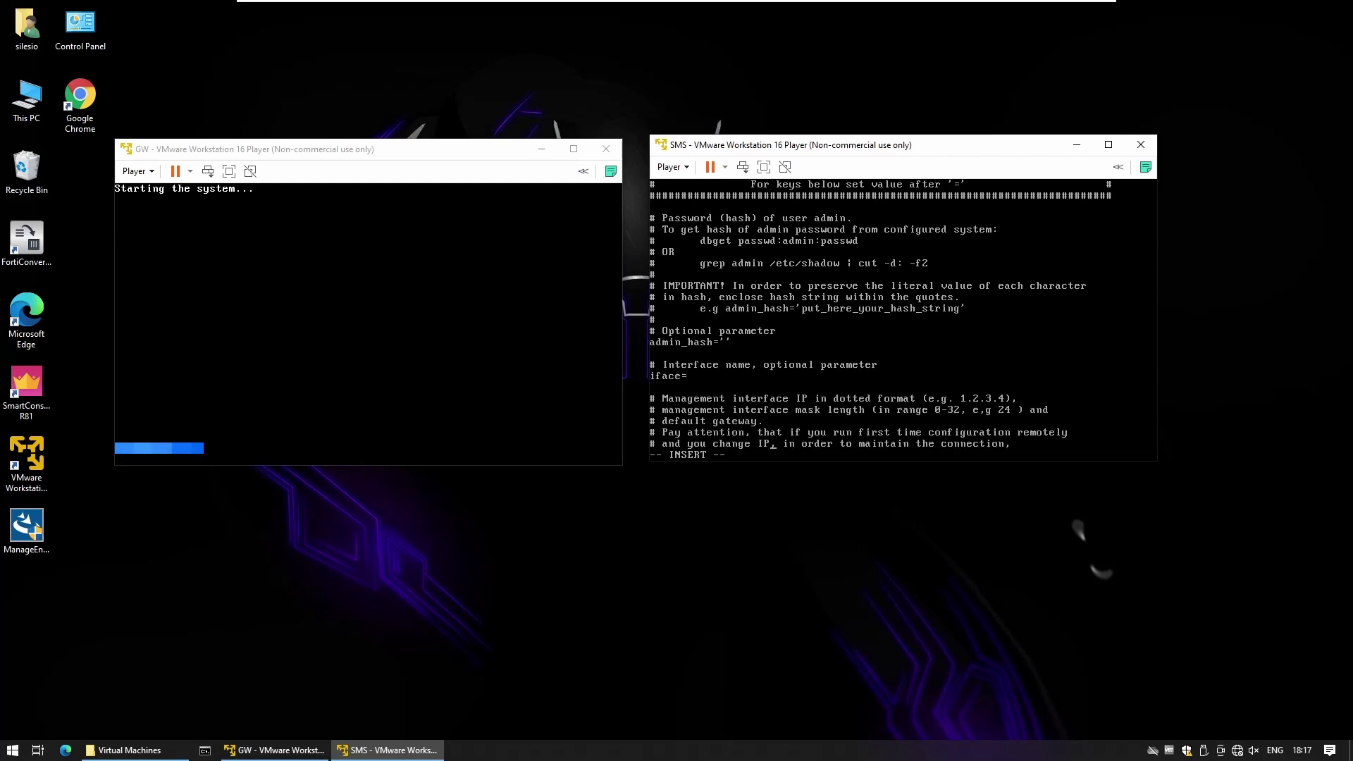
pyautogui.press('Down')
pyautogui.press('Down')
pyautogui.press('Down')
pyautogui.press('Down')
pyautogui.press('Down')
pyautogui.press('Down')
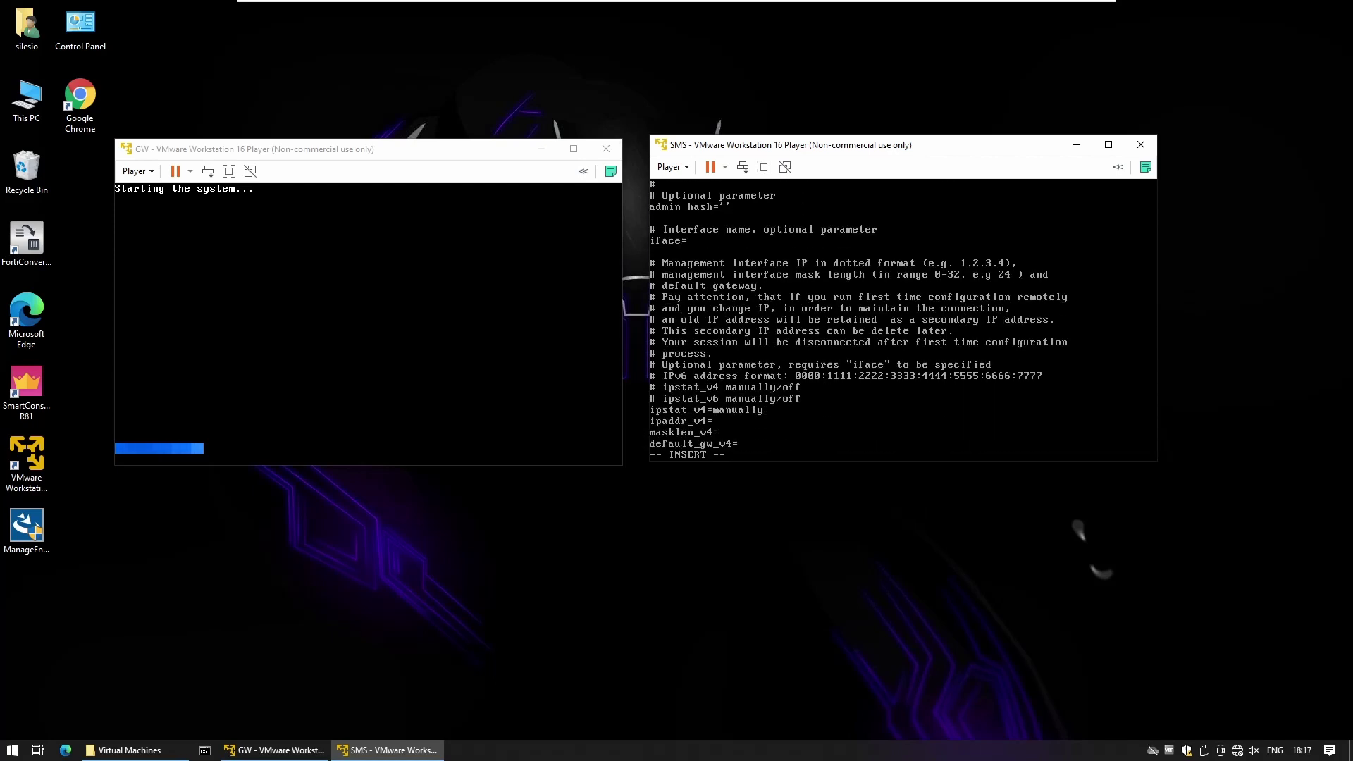
pyautogui.press('Down')
pyautogui.press('Down')
pyautogui.press('Down')
pyautogui.press('Down')
pyautogui.press('Down')
pyautogui.press('Down')
pyautogui.press('Down')
pyautogui.press('Down')
pyautogui.press('Down')
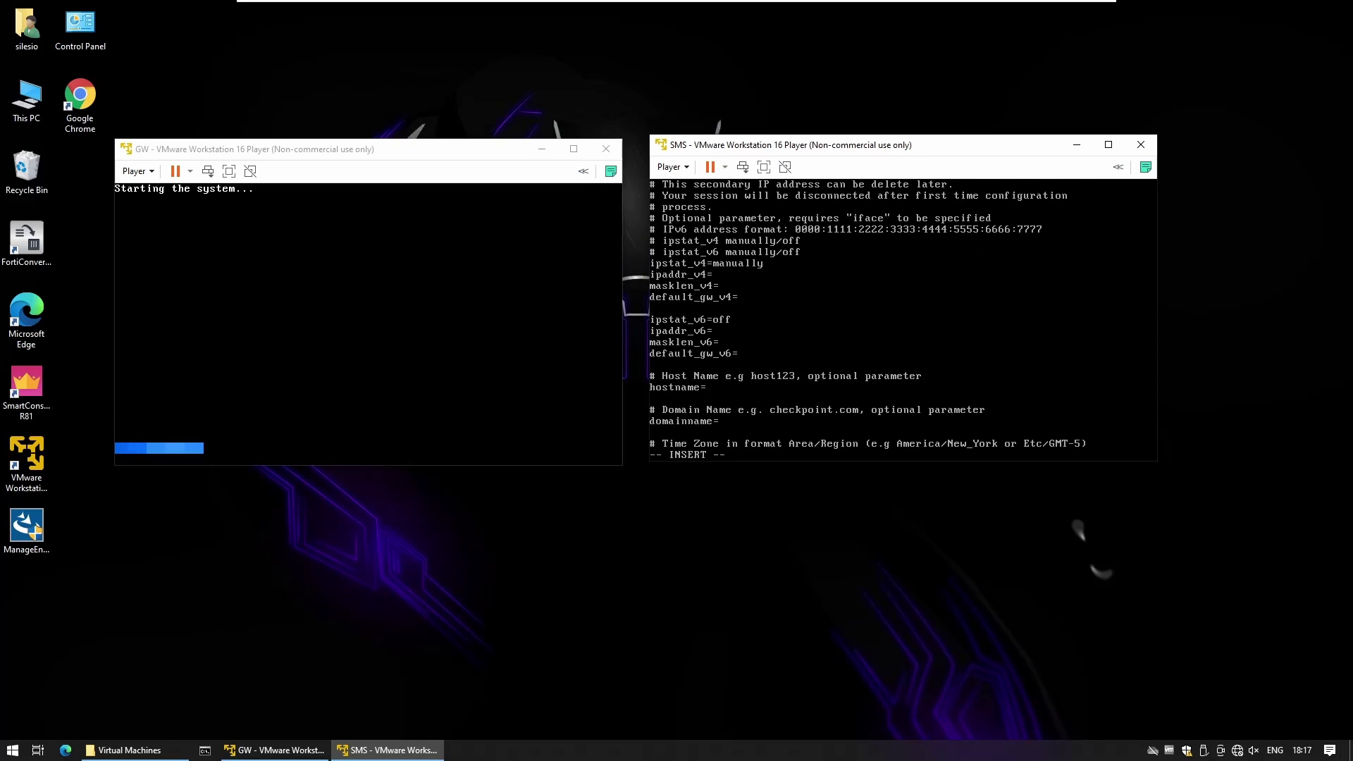
pyautogui.write('S')
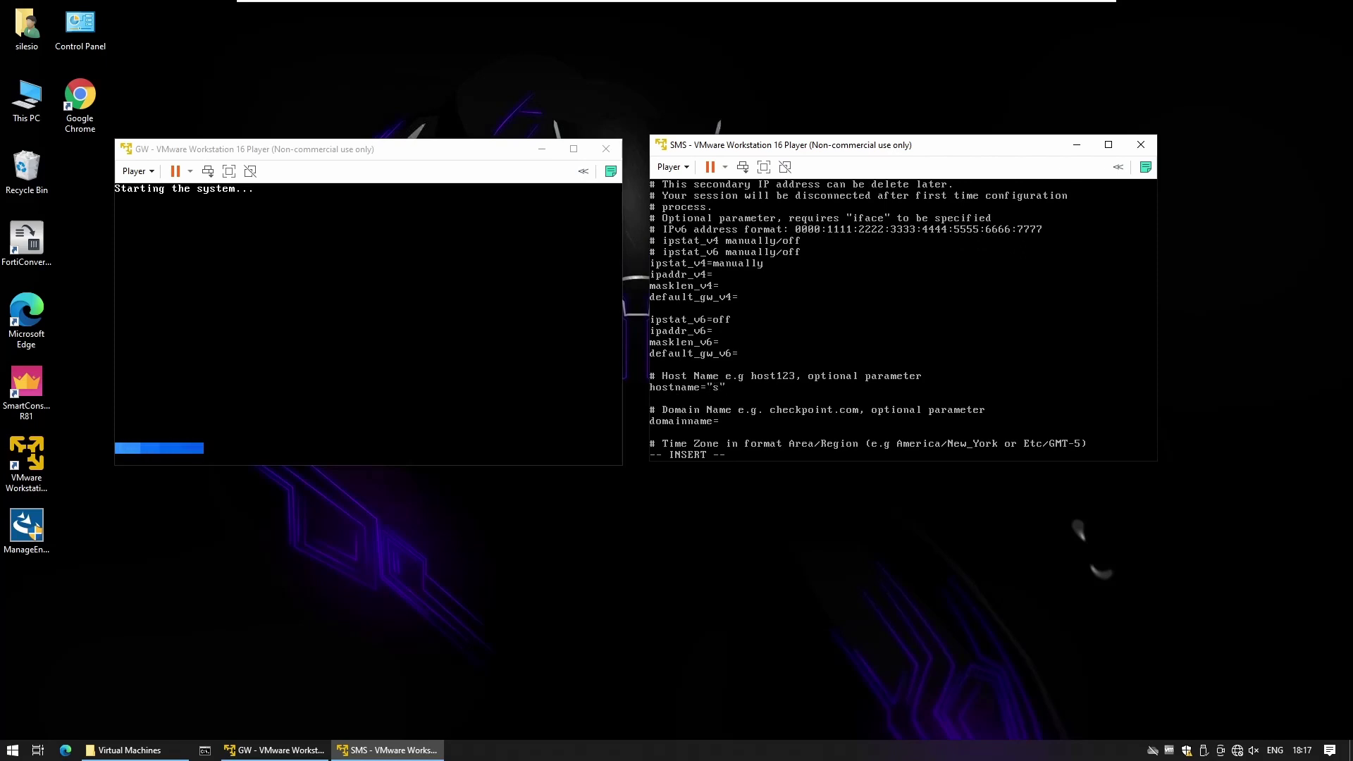
pyautogui.write('MS')
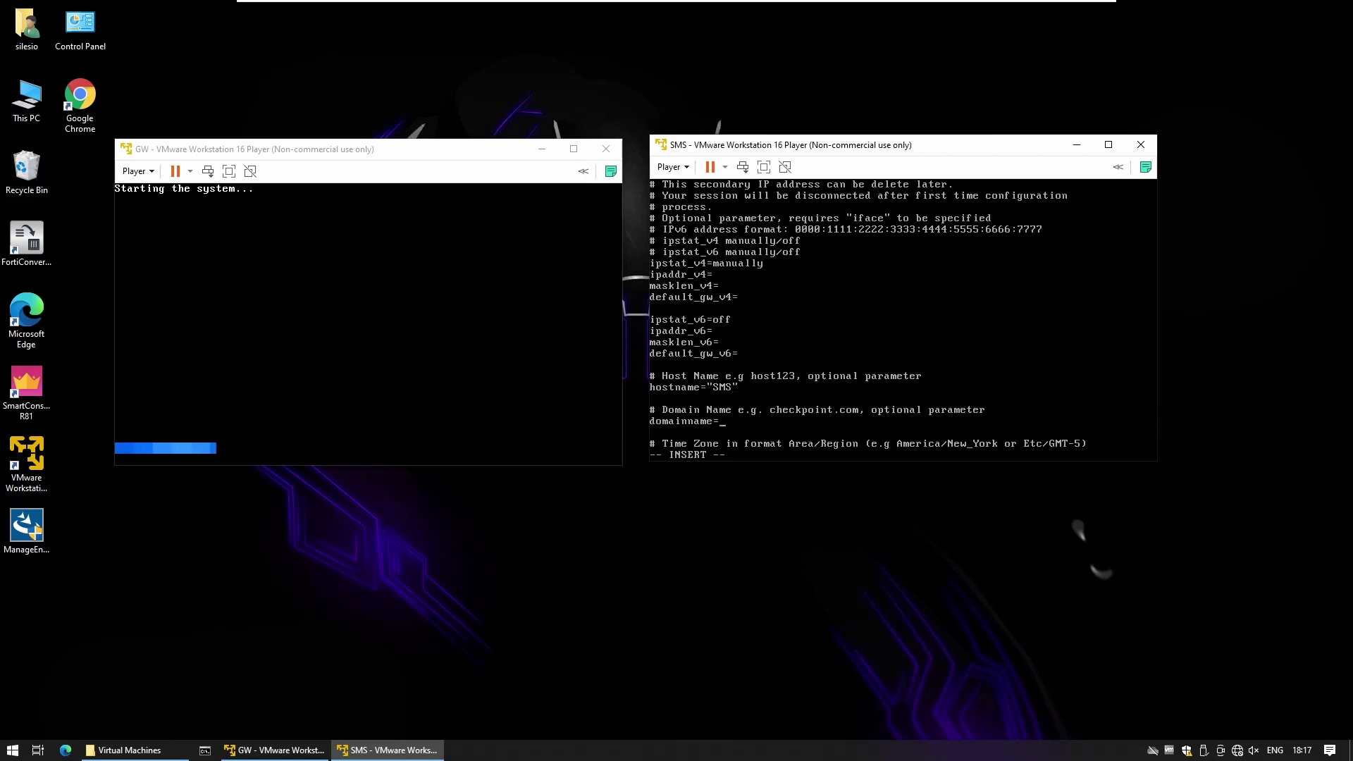
pyautogui.press('Down')
pyautogui.press('Down')
pyautogui.press('Down')
pyautogui.press('Down')
pyautogui.press('Down')
pyautogui.press('Down')
pyautogui.press('Down')
pyautogui.press('Down')
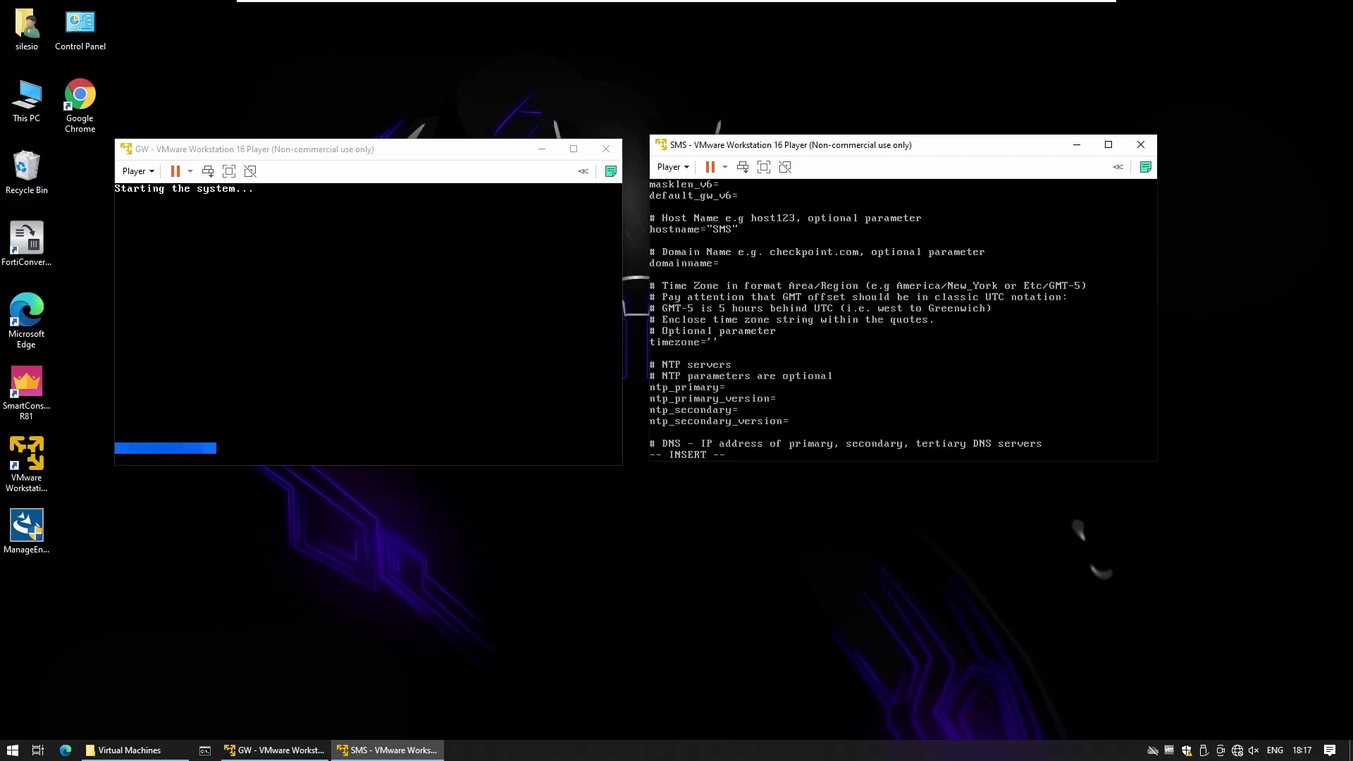
pyautogui.press('Down')
pyautogui.press('Down')
pyautogui.press('Down')
pyautogui.press('Down')
pyautogui.press('Down')
pyautogui.press('Down')
pyautogui.press('Down')
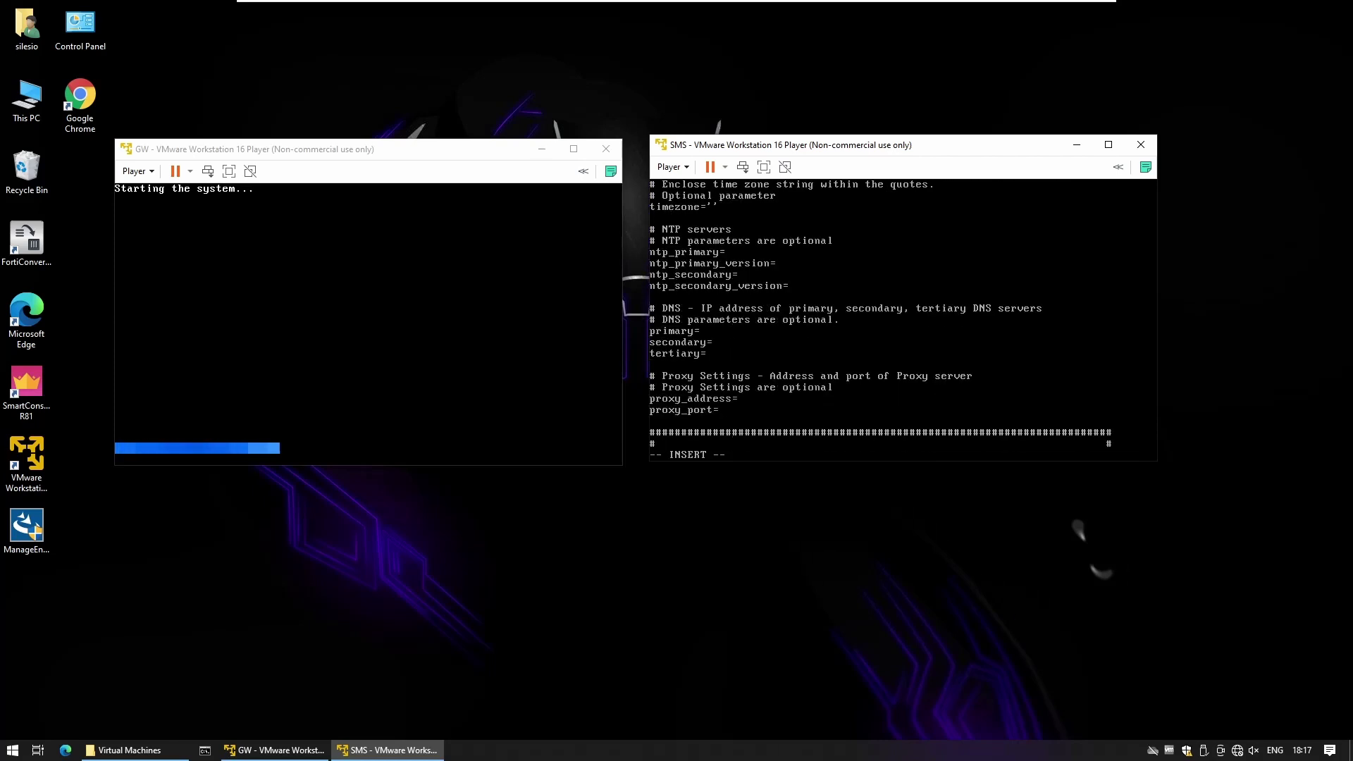
pyautogui.press('Down')
pyautogui.press('Down')
pyautogui.press('Down')
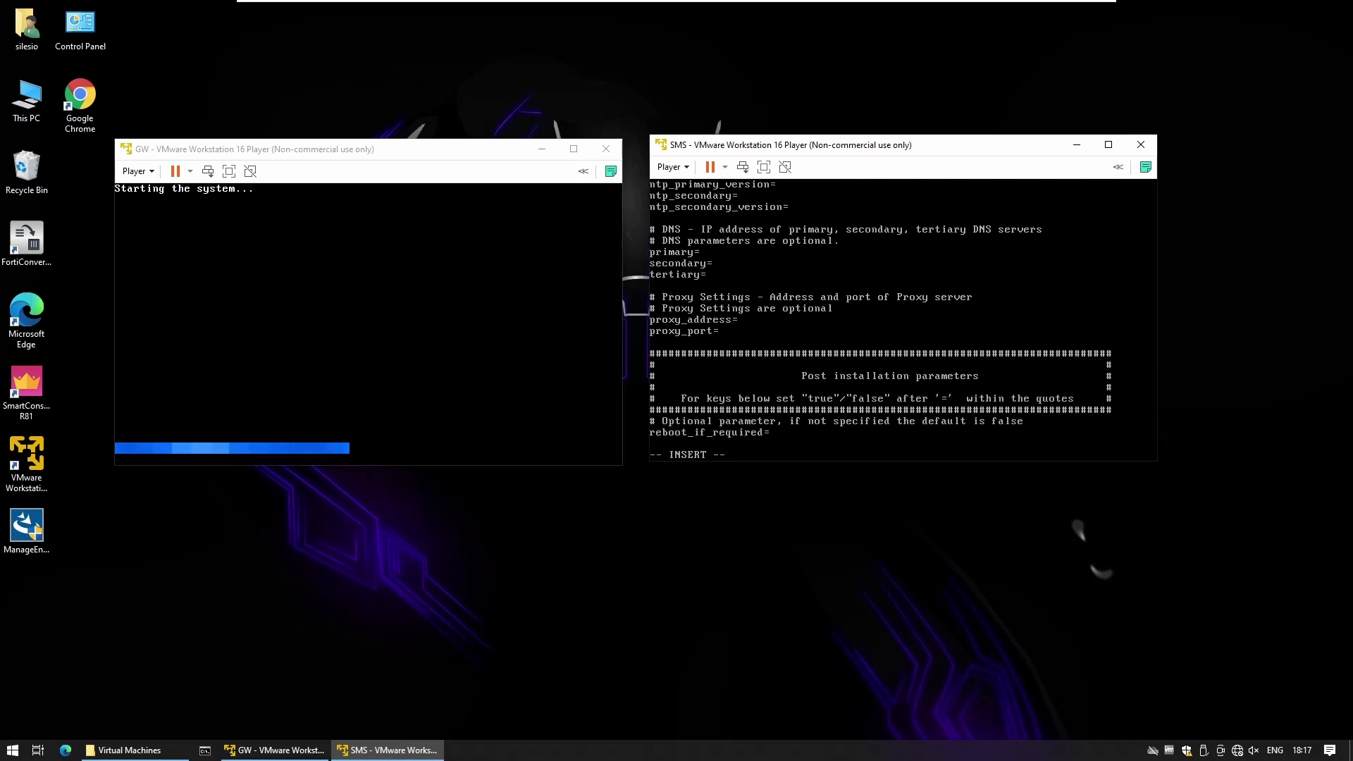
pyautogui.write('""')
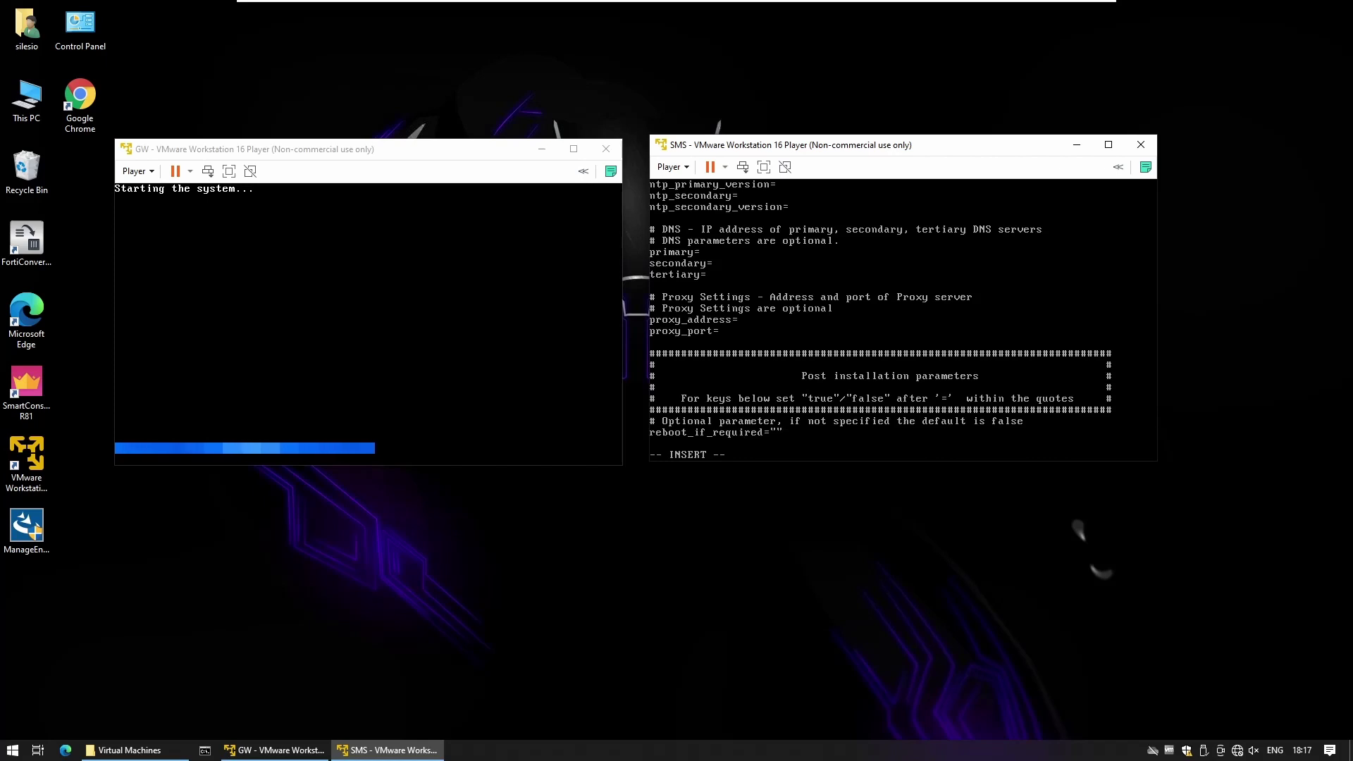
pyautogui.write('true')
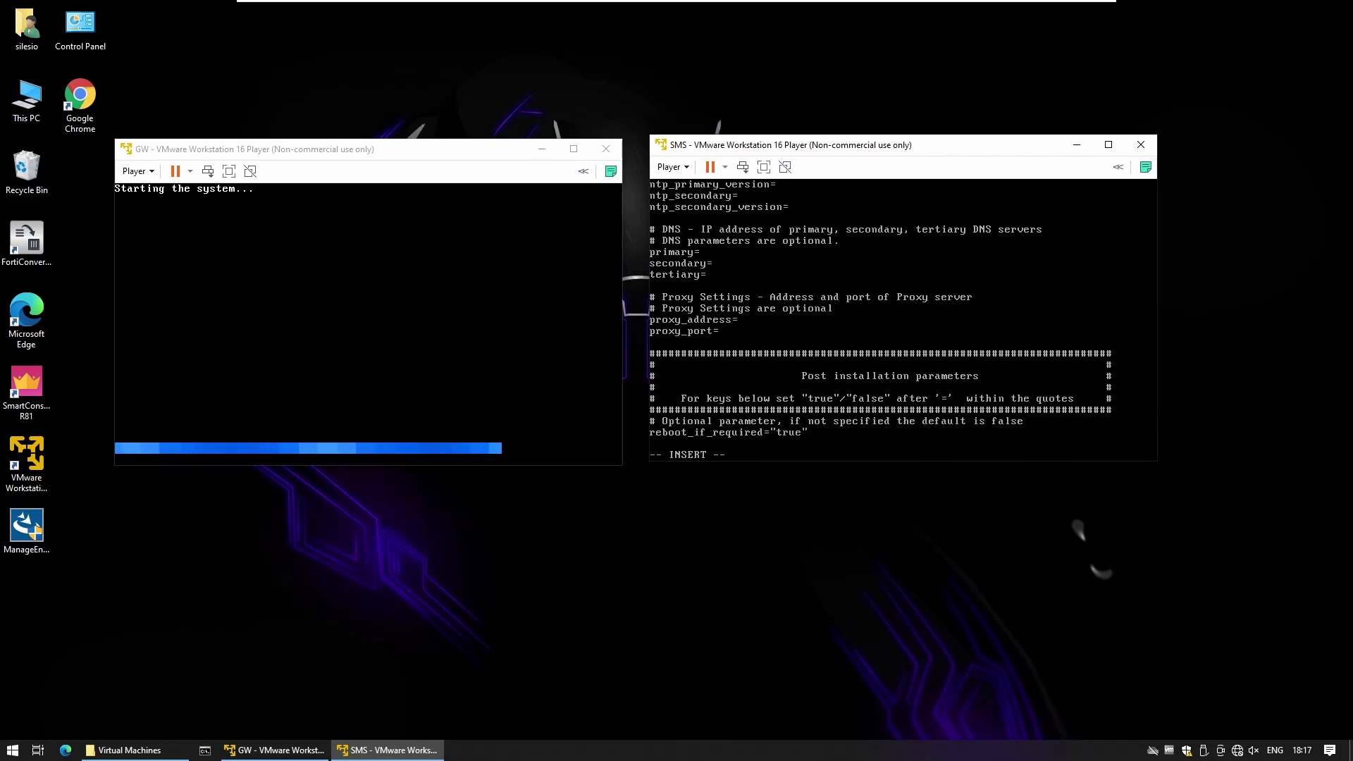
pyautogui.press('Escape')
pyautogui.write(':w')
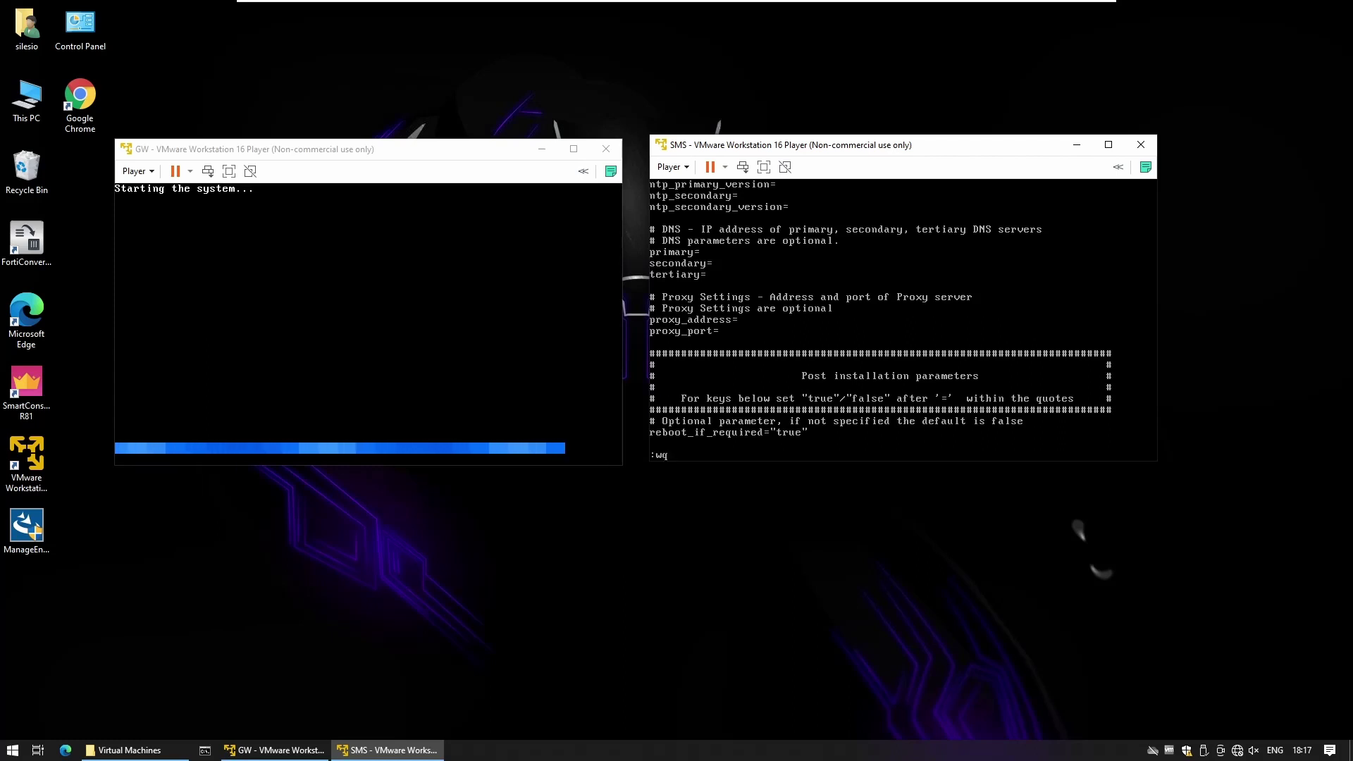
pyautogui.write('q')
# - Write file.txt, run config_system -f file.txt to completion, and refocus the SMS console
pyautogui.press('Return')
pyautogui.write('conf')
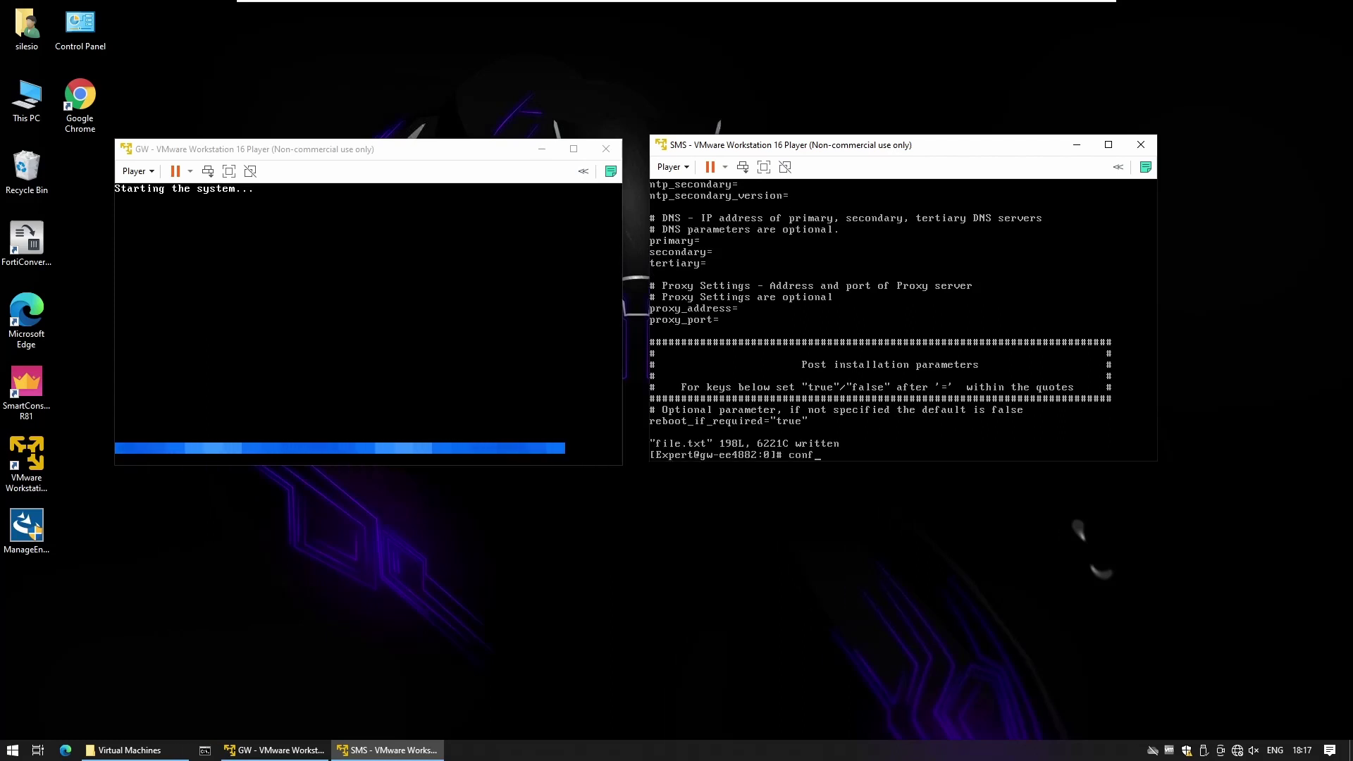
pyautogui.write('ig_system')
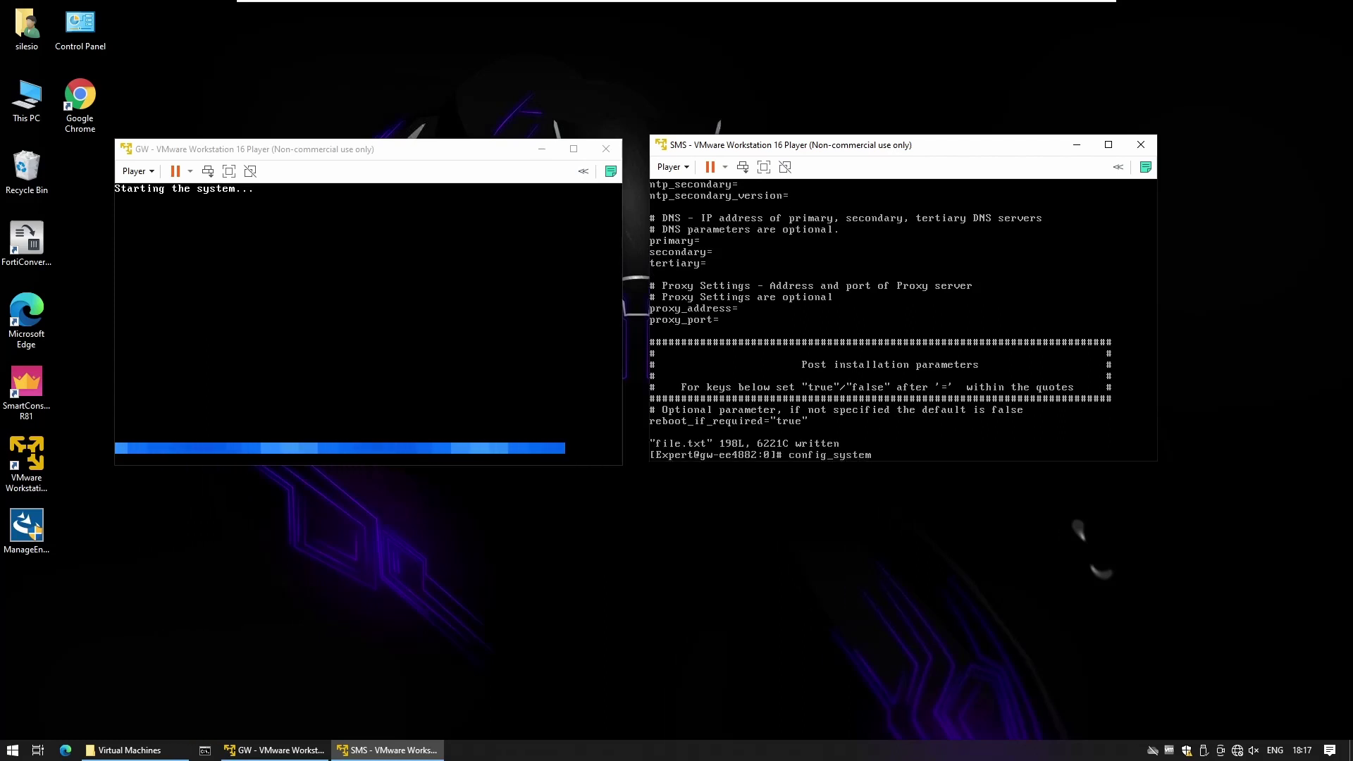
pyautogui.write(' -f f')
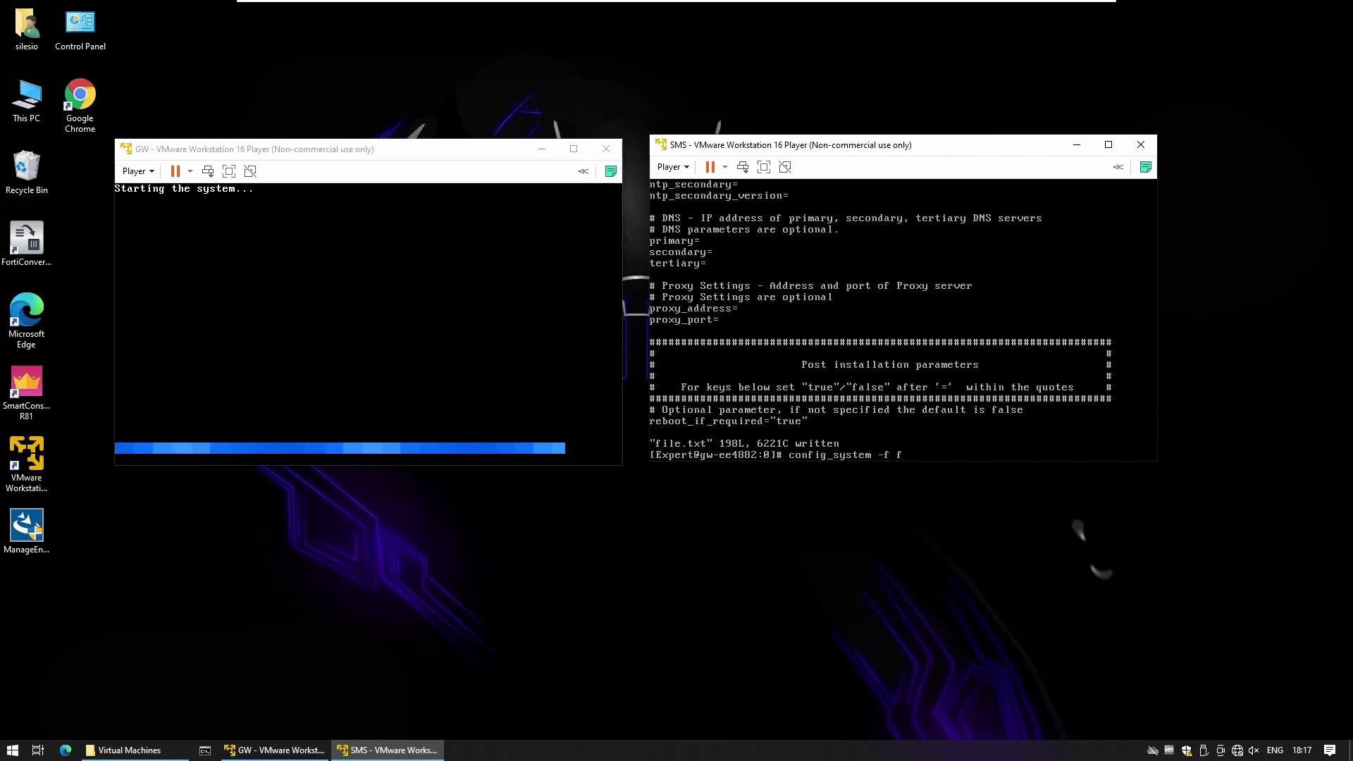
pyautogui.write('ile.txt')
pyautogui.press('Return')
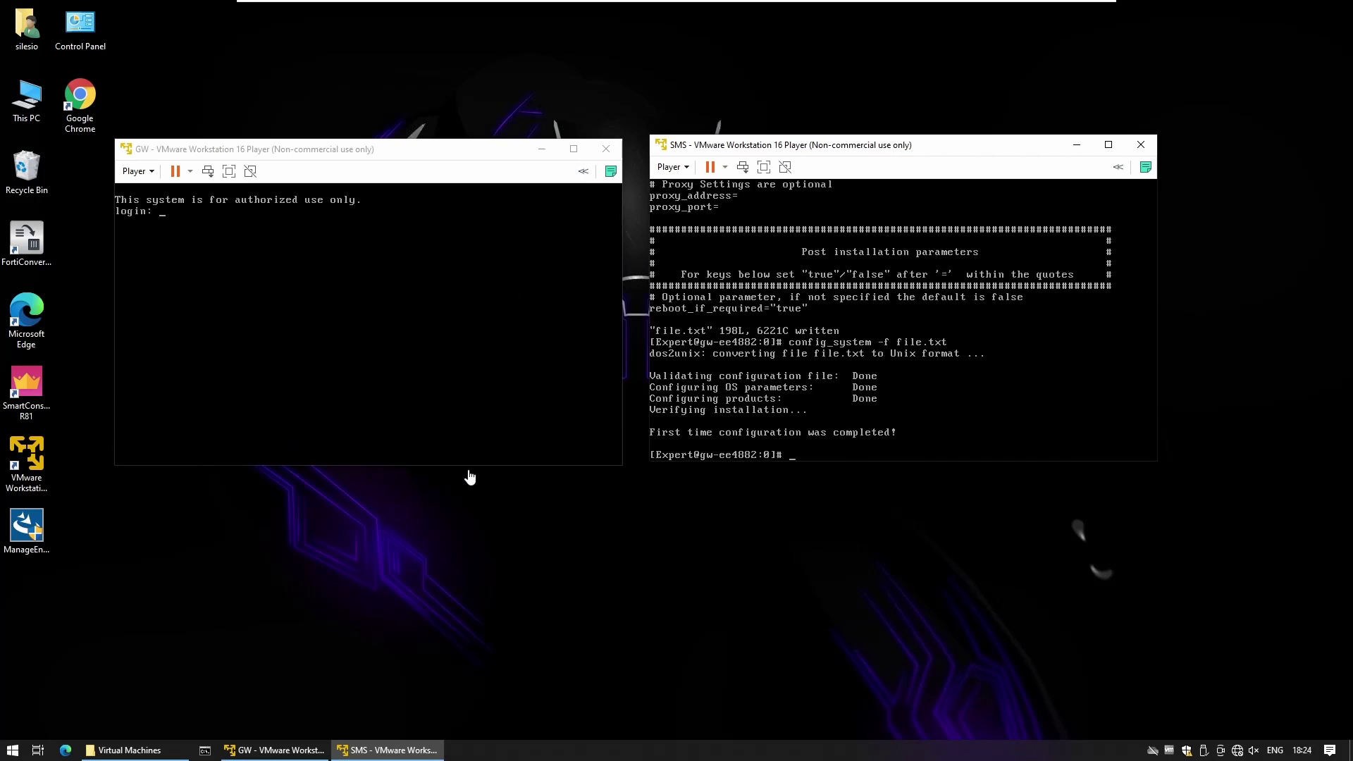
pyautogui.click(930, 396)
pyautogui.press('Return')
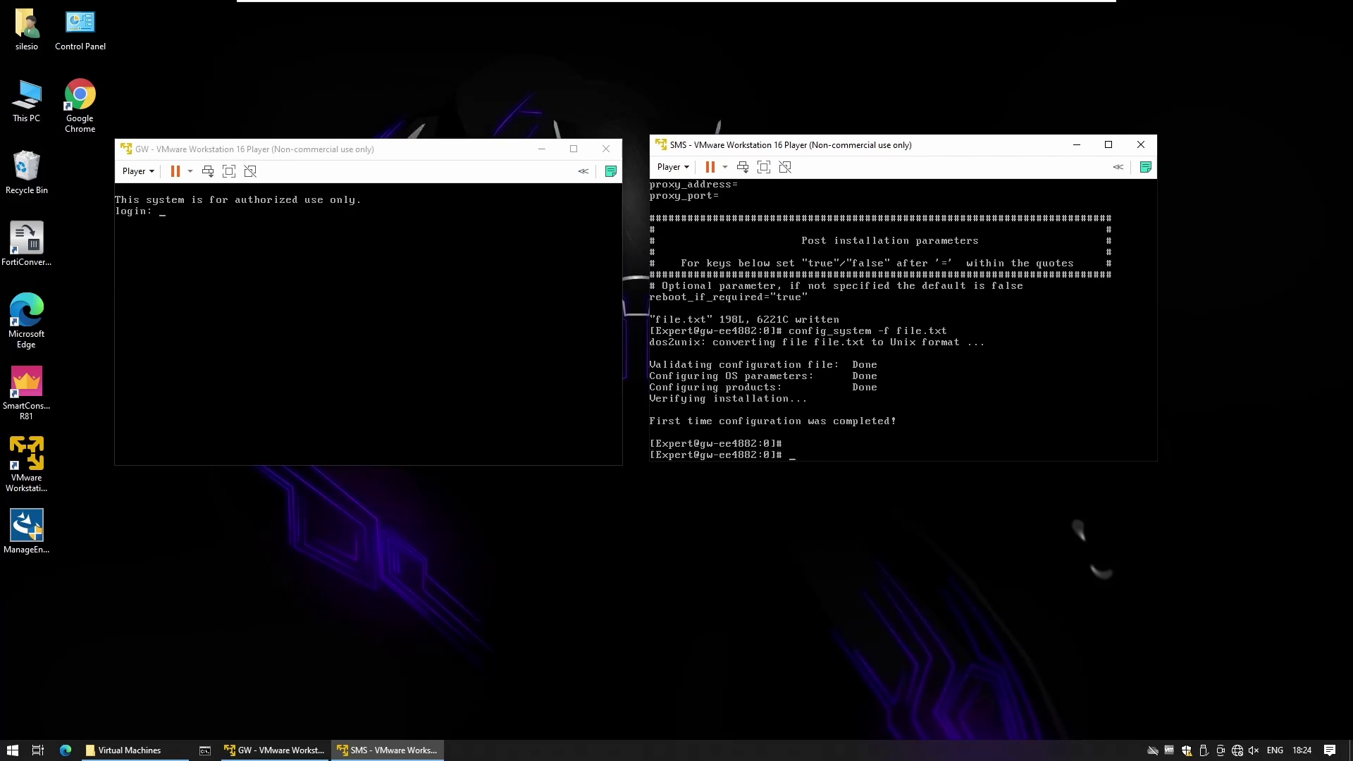
# - Exit expert mode back to the SMS Gaia shell after correcting a typo
pyautogui.press('Return')
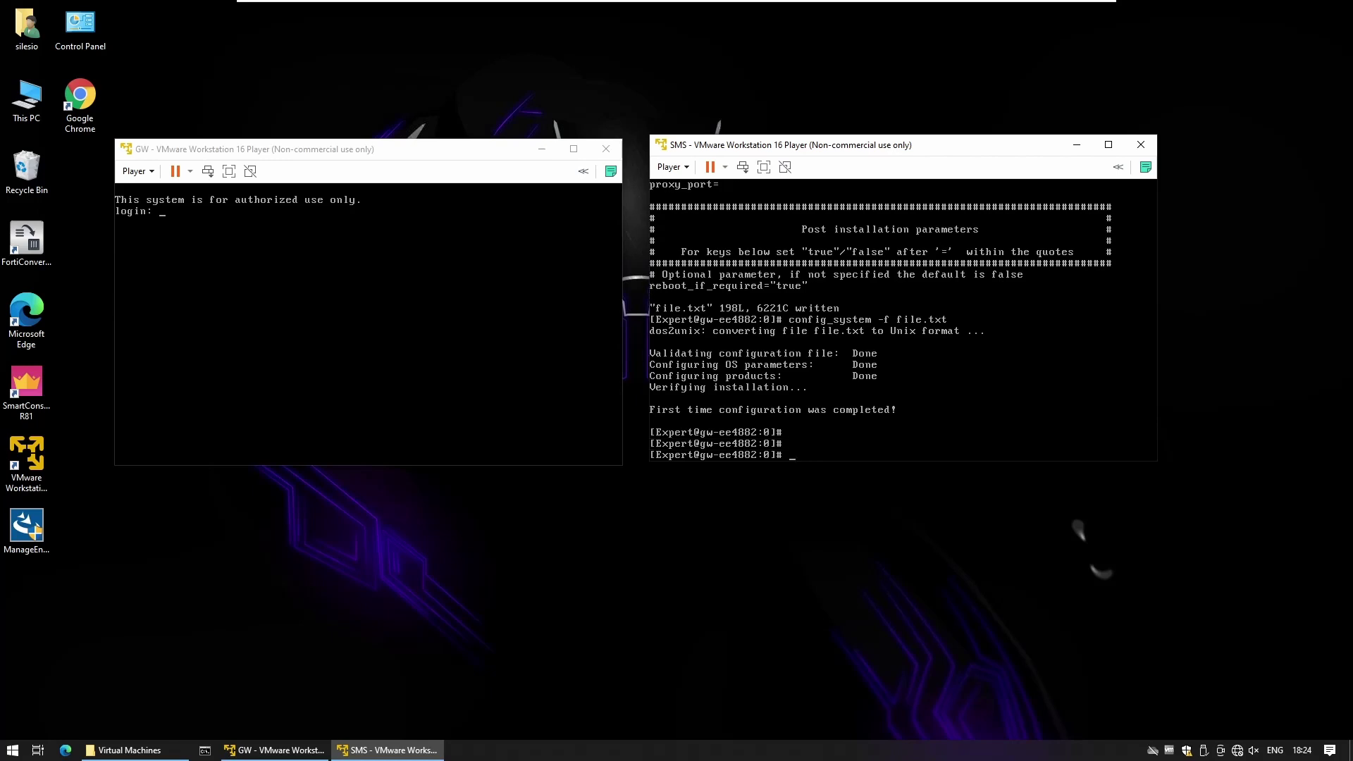
pyautogui.write('ty')
pyautogui.press('Return')
pyautogui.write('exity')
pyautogui.press('BackSpace')
pyautogui.press('BackSpace')
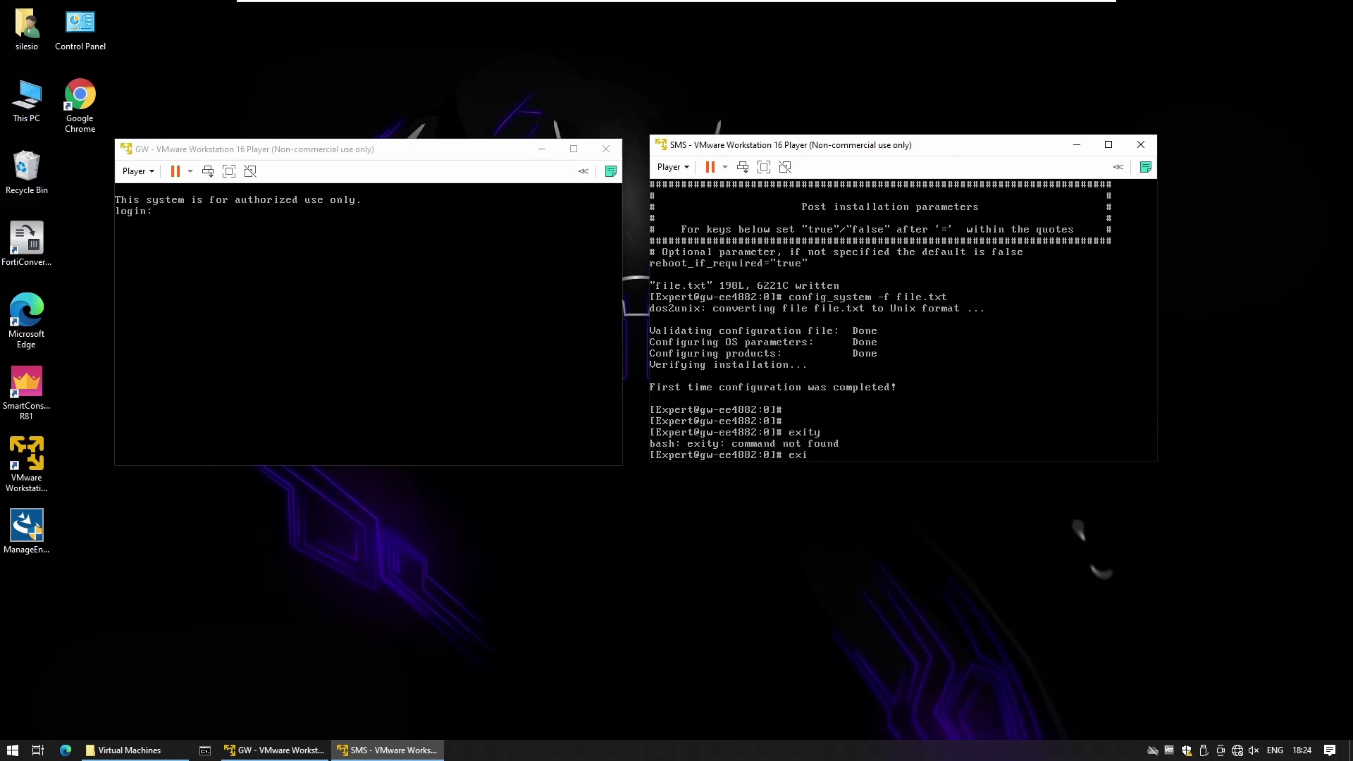
pyautogui.write('it')
pyautogui.press('Return')
pyautogui.press('Return')
pyautogui.press('Return')
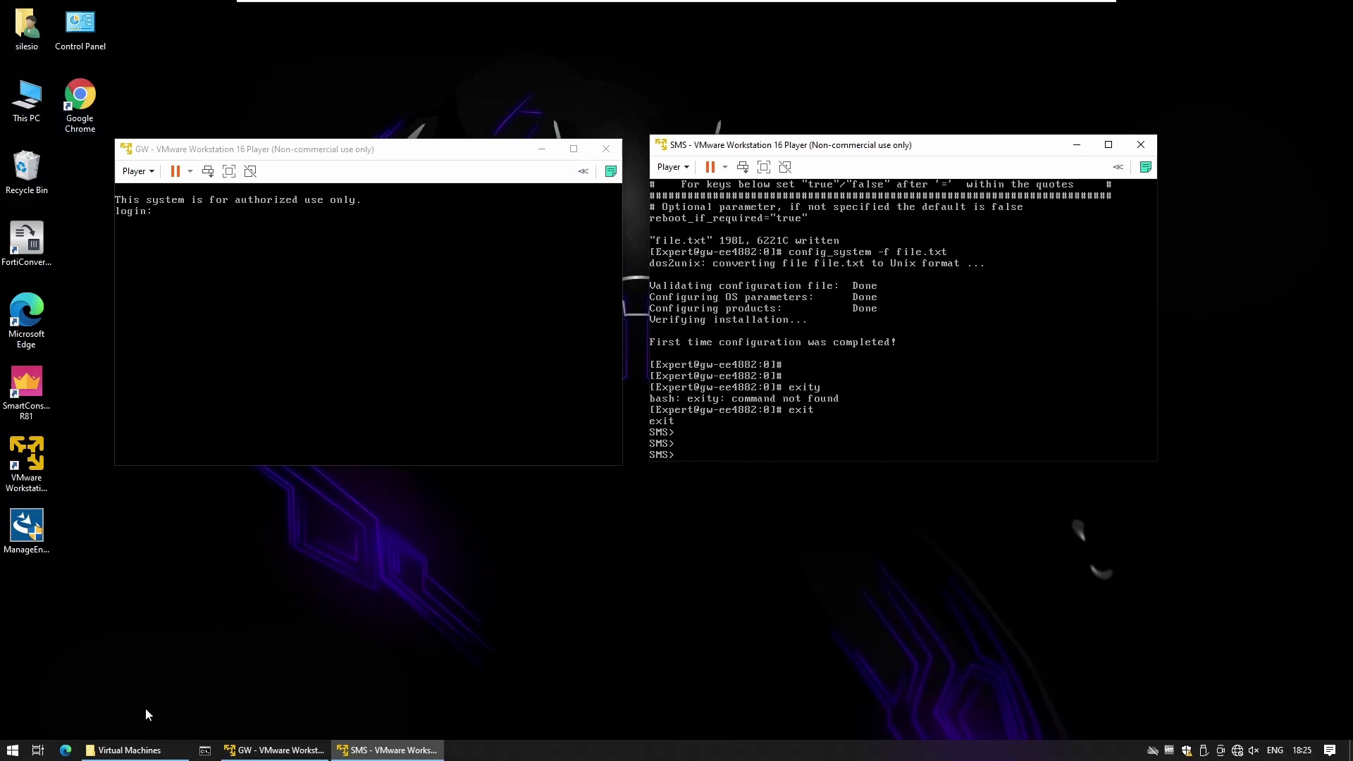
# - Launch Google Chrome, reposition its window, and return focus to the SMS console
pyautogui.click(81, 101)
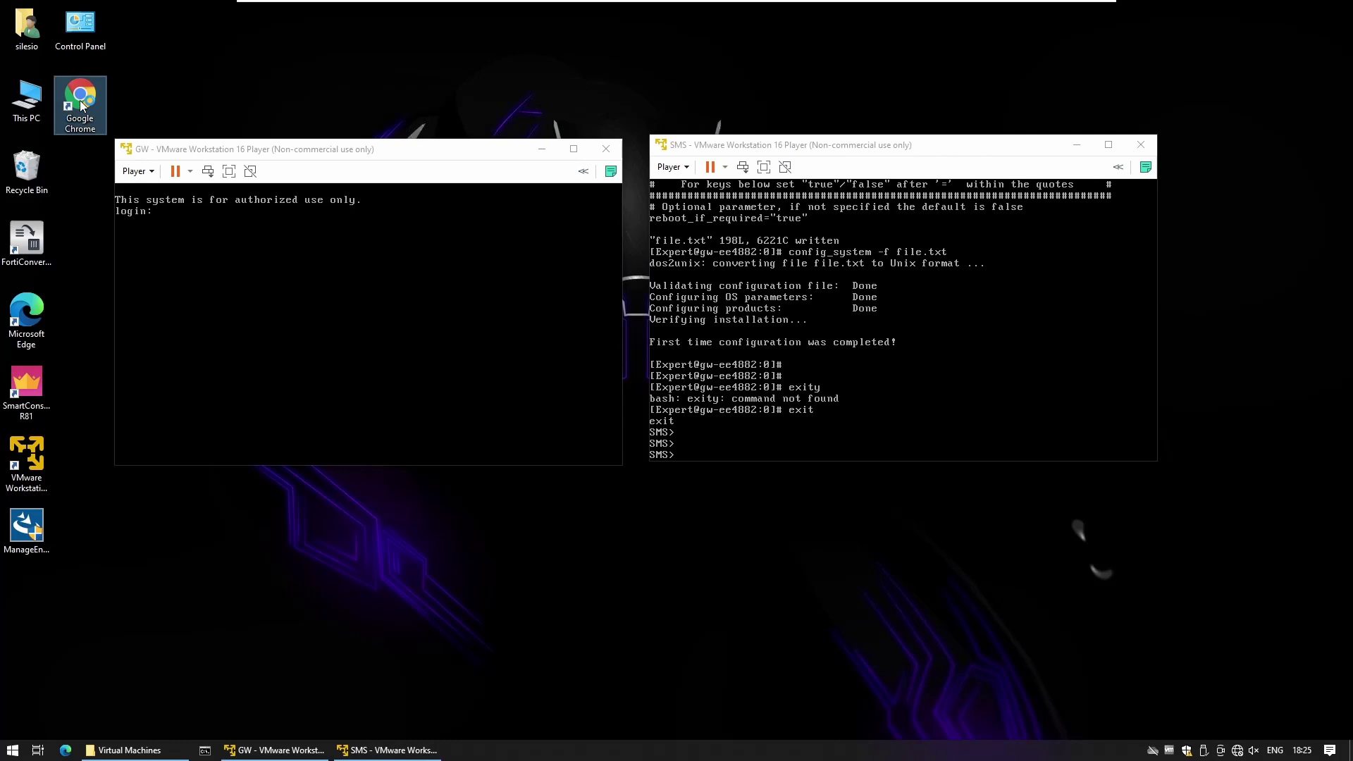
pyautogui.doubleClick(79, 100)
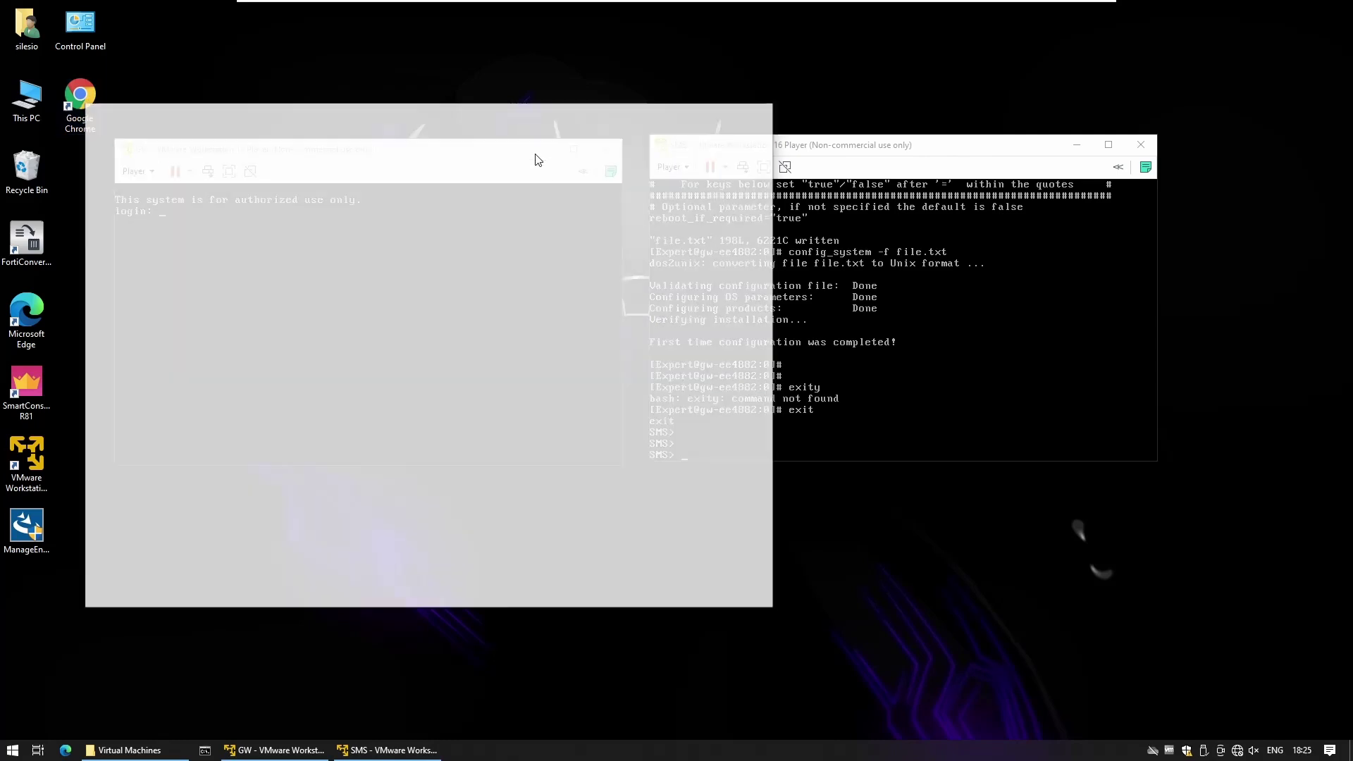
pyautogui.moveTo(362, 125); pyautogui.dragTo(612, 164)
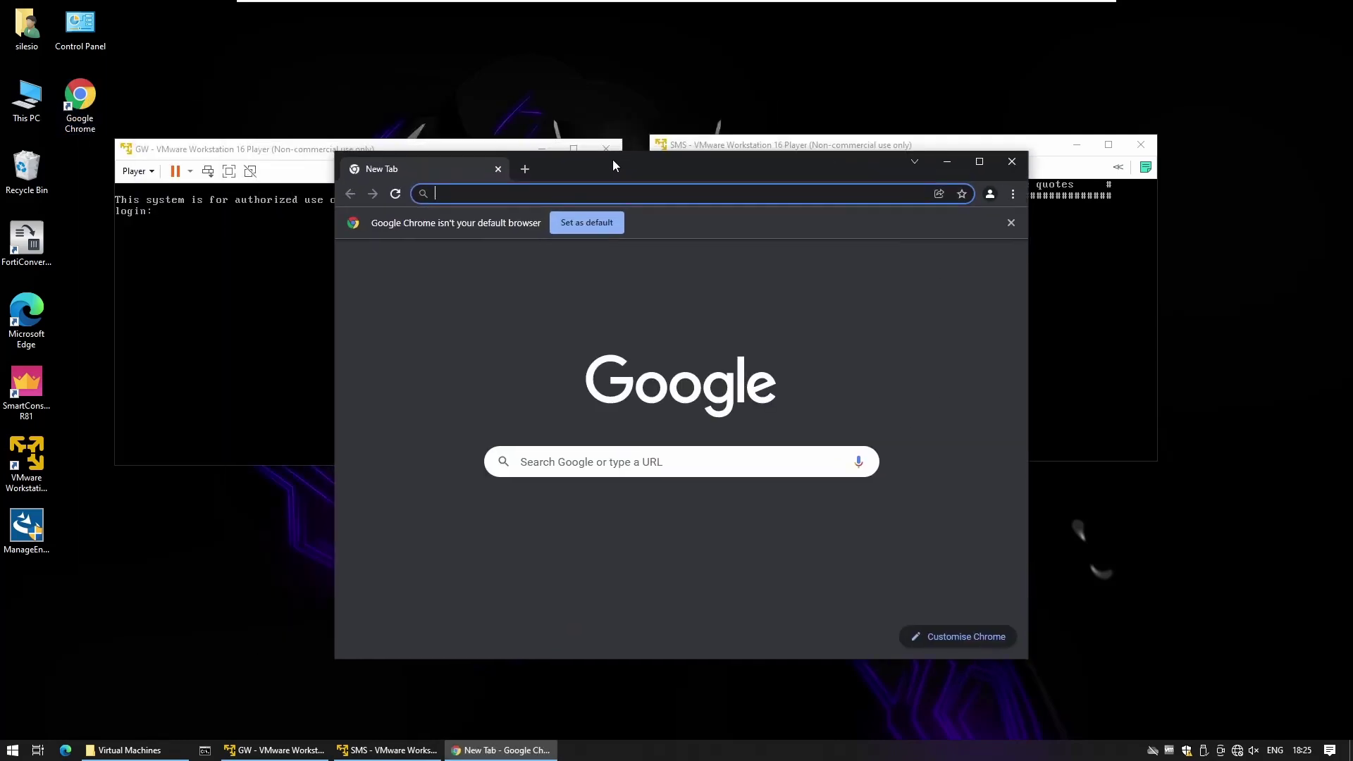
pyautogui.click(1148, 384)
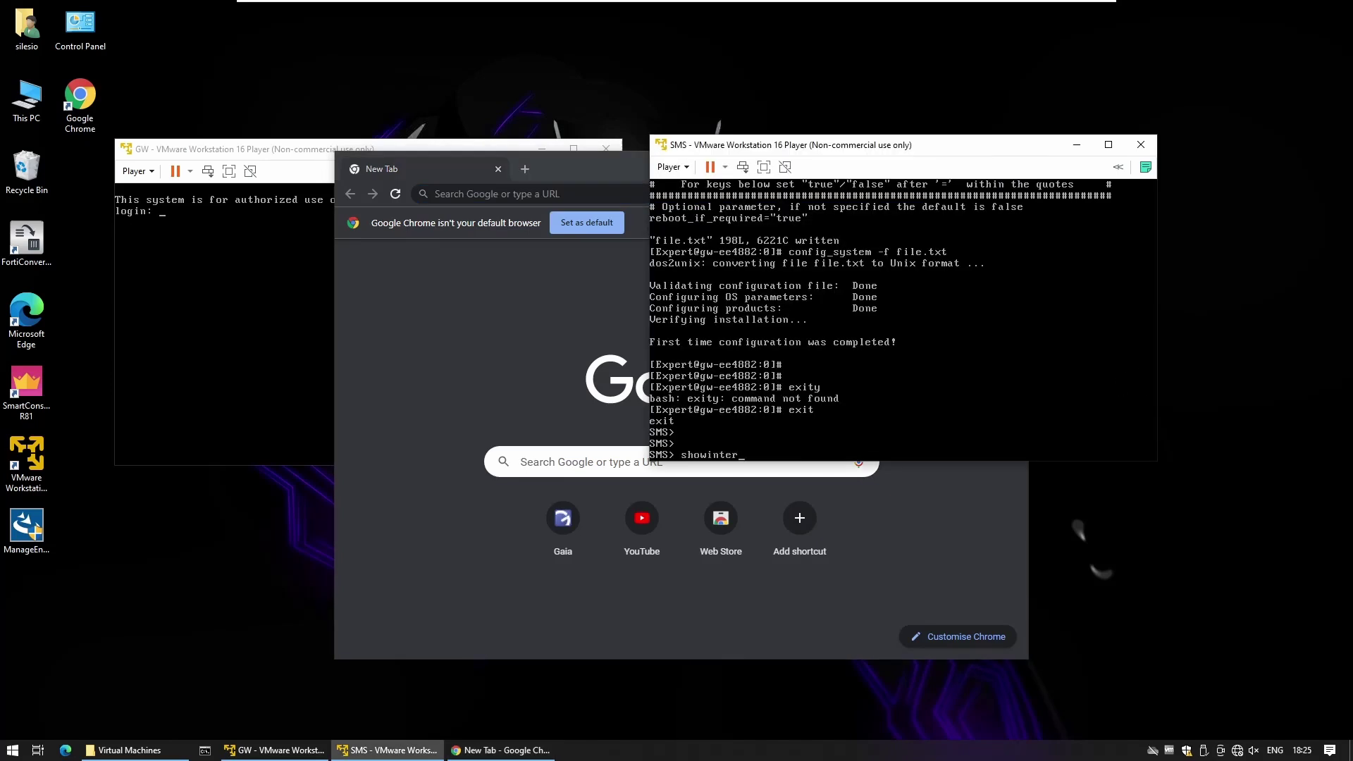
# - Run 'show interface eth0' on SMS, showing 192.168.1.2/24 with link up
pyautogui.press('BackSpace')
pyautogui.write('nterface')
pyautogui.write(' etrh')
pyautogui.press('BackSpace')
pyautogui.write('h0')
pyautogui.press('Return')
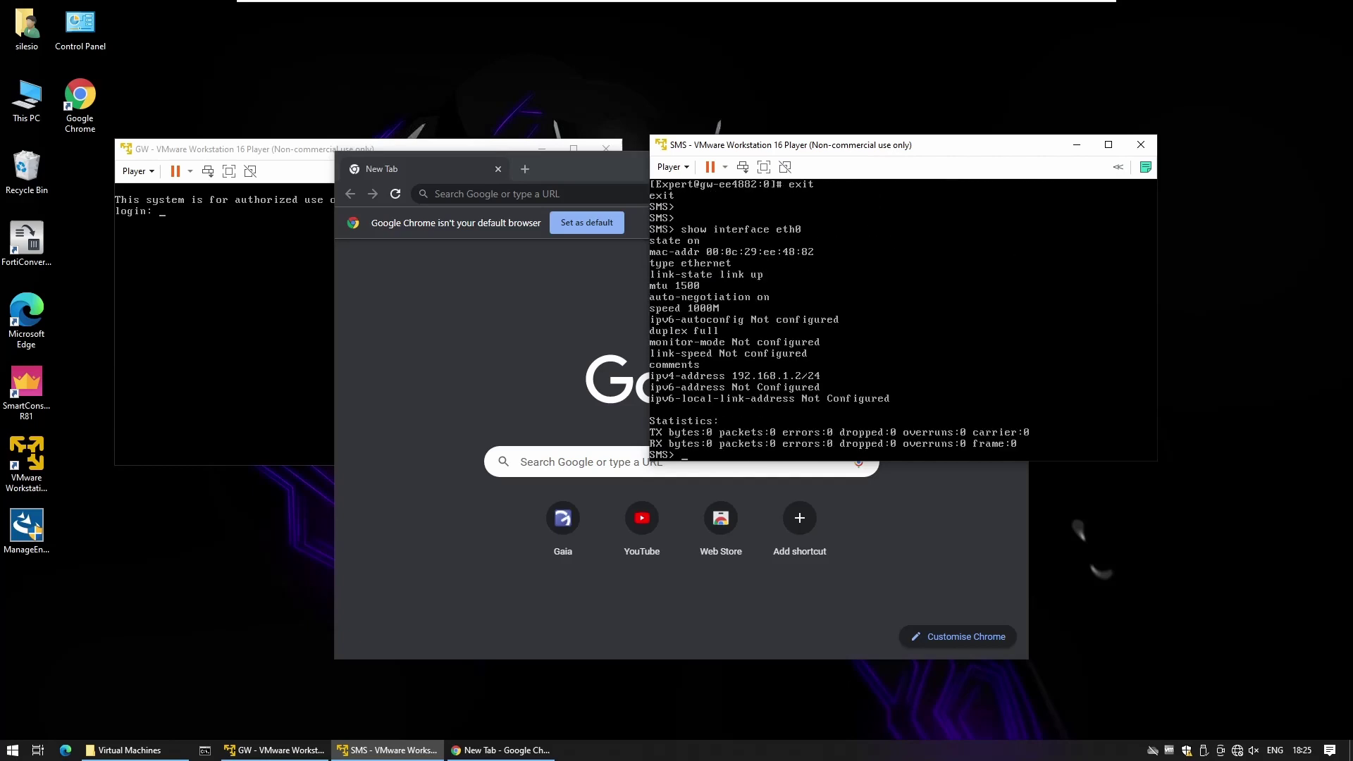
pyautogui.click(529, 193)
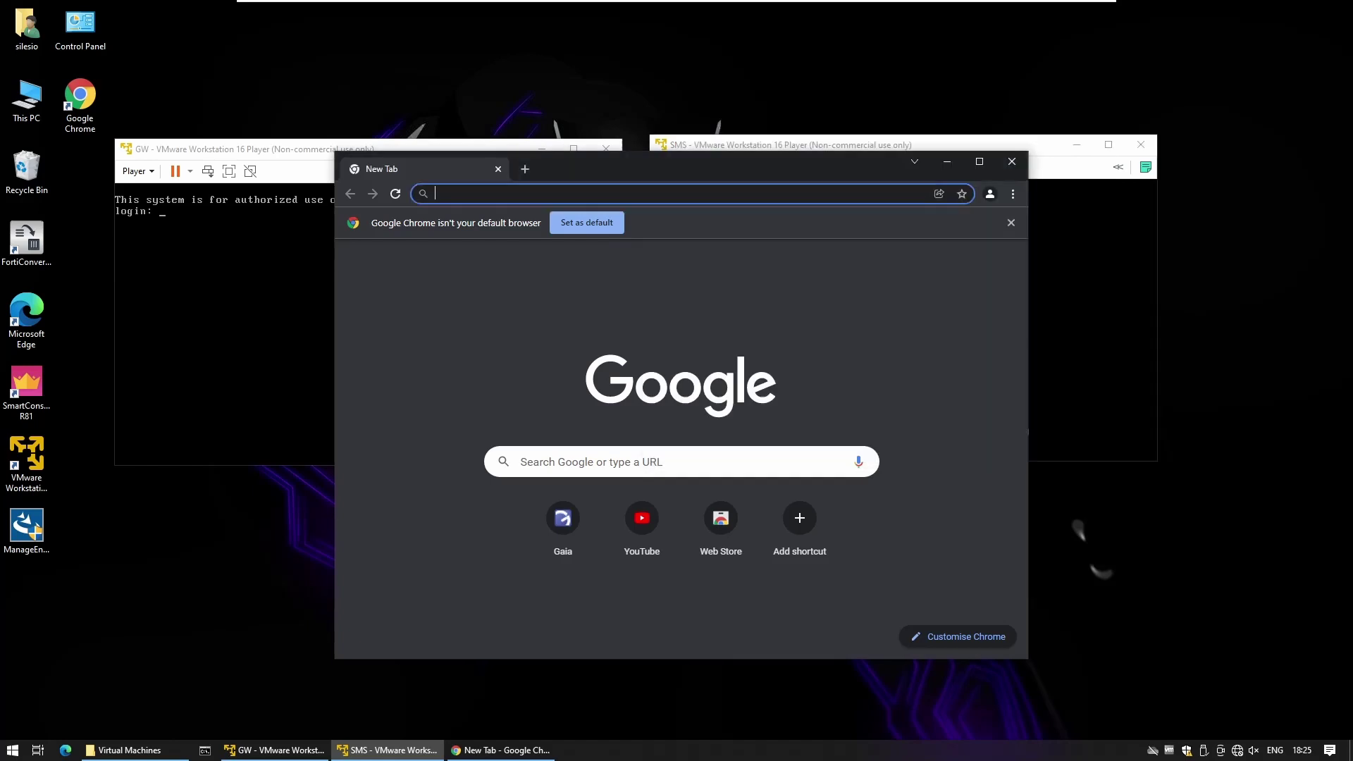
pyautogui.write('https')
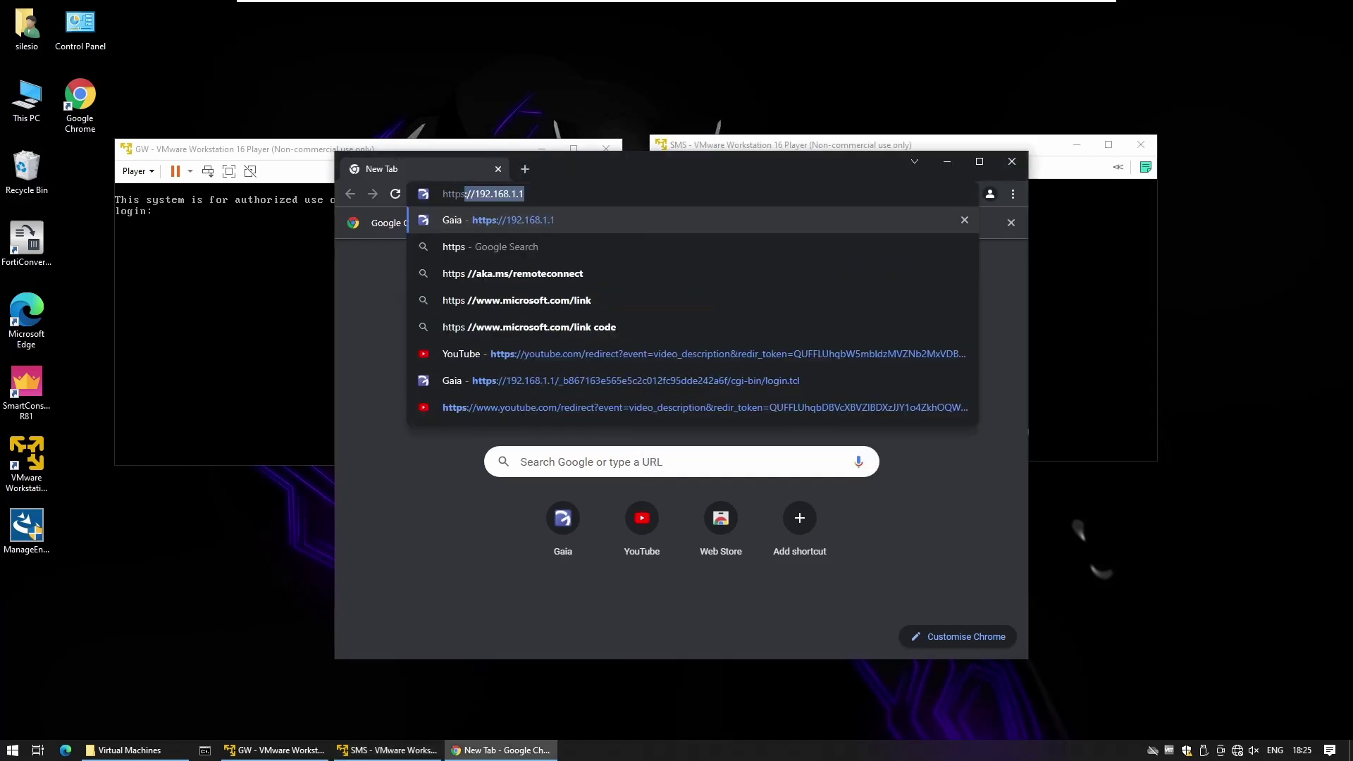
pyautogui.write('://192.168.1.2')
pyautogui.press('Return')
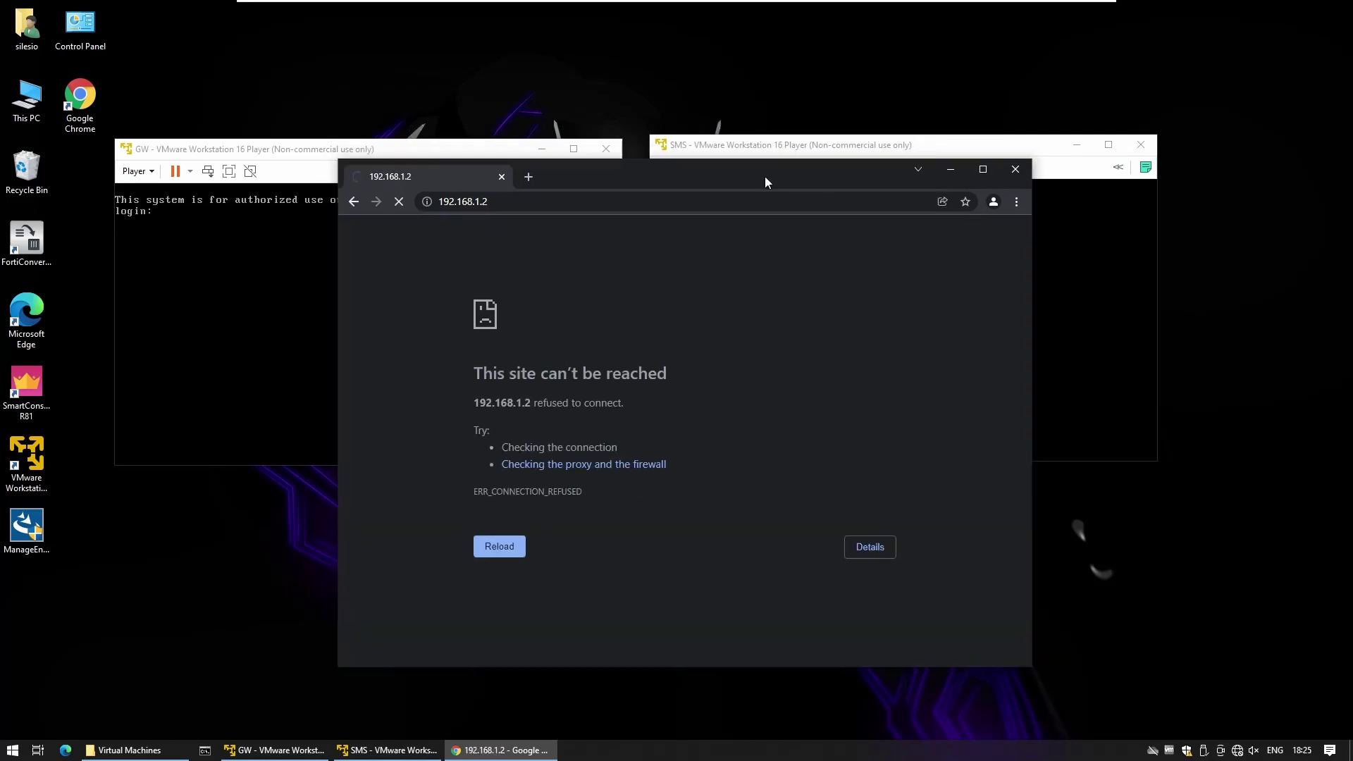
pyautogui.moveTo(761, 169); pyautogui.dragTo(775, 192)
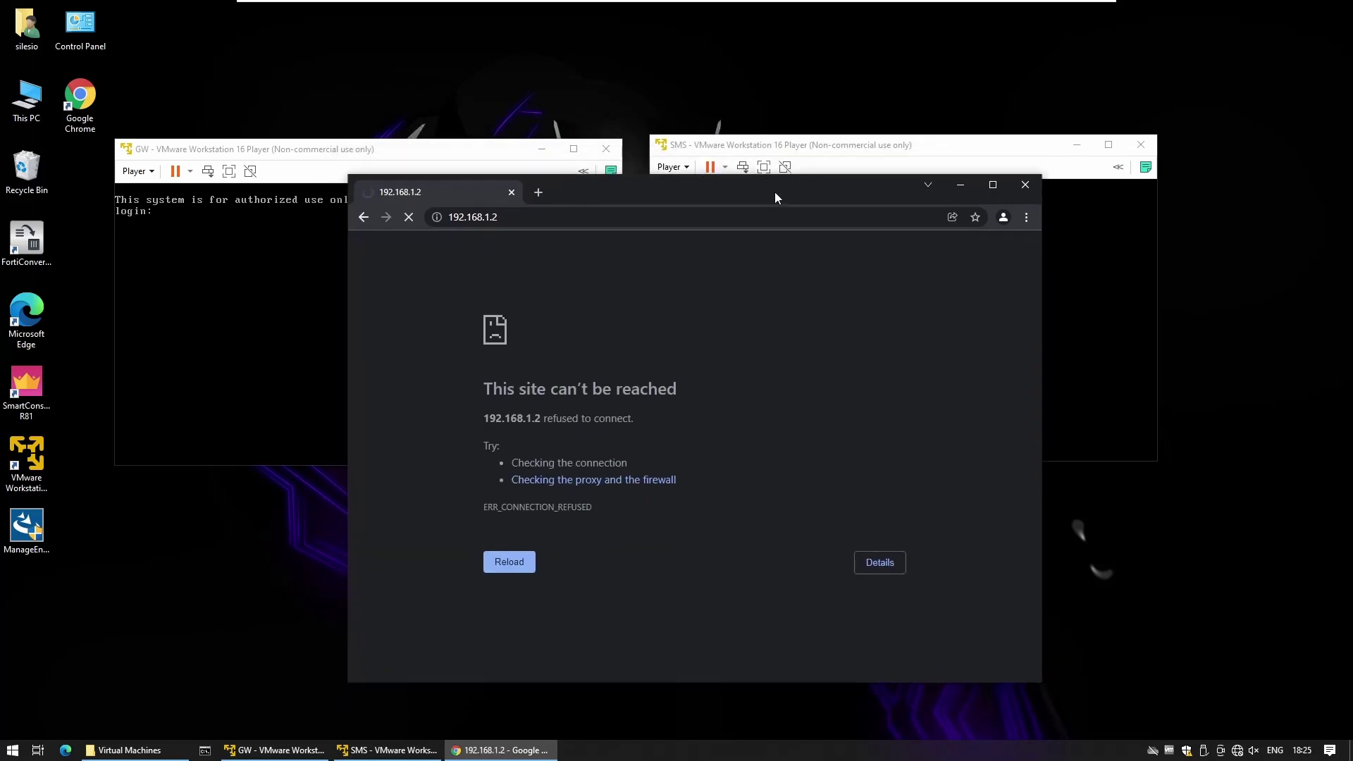
# - Log into GW as admin and run 'show interface eth0', showing 192.168.1.1/24
pyautogui.click(323, 247)
pyautogui.write('admin')
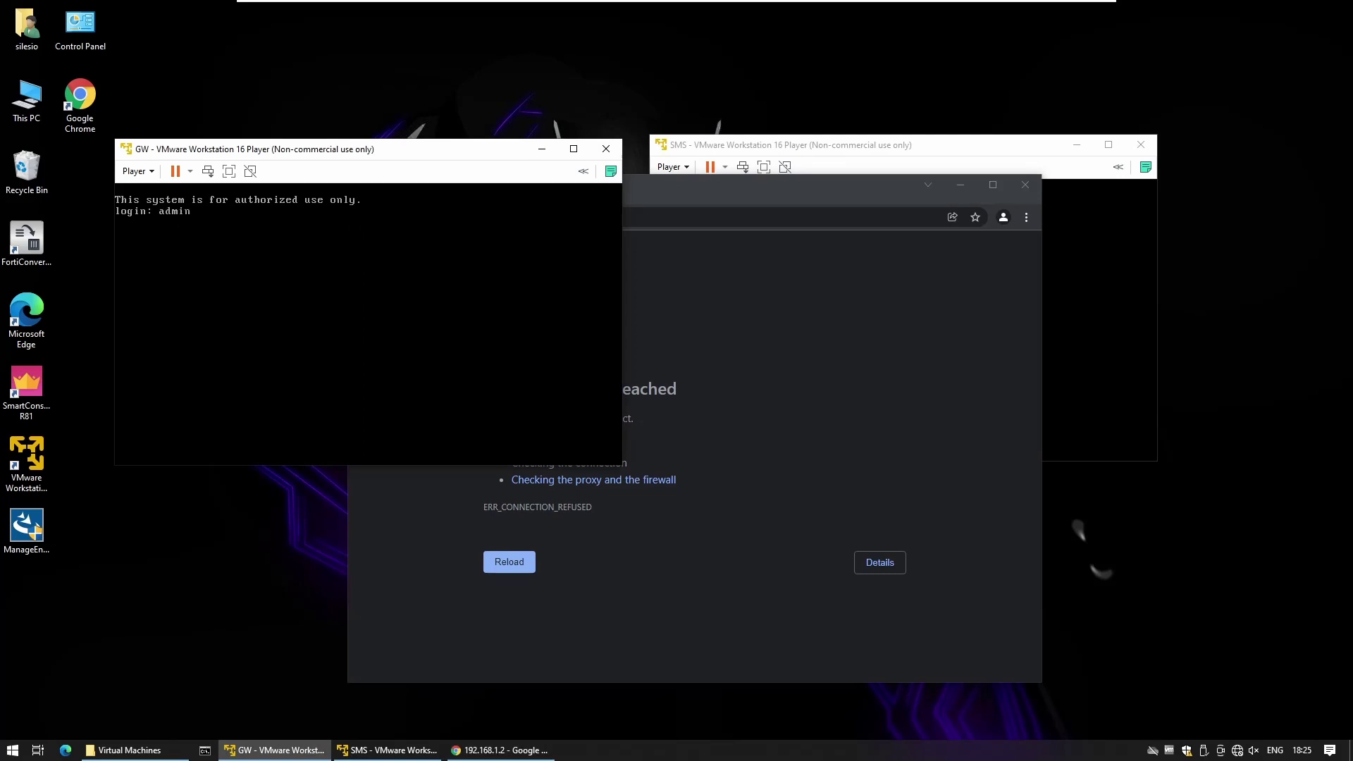
pyautogui.press('Return')
pyautogui.press('Return')
pyautogui.write('show inter')
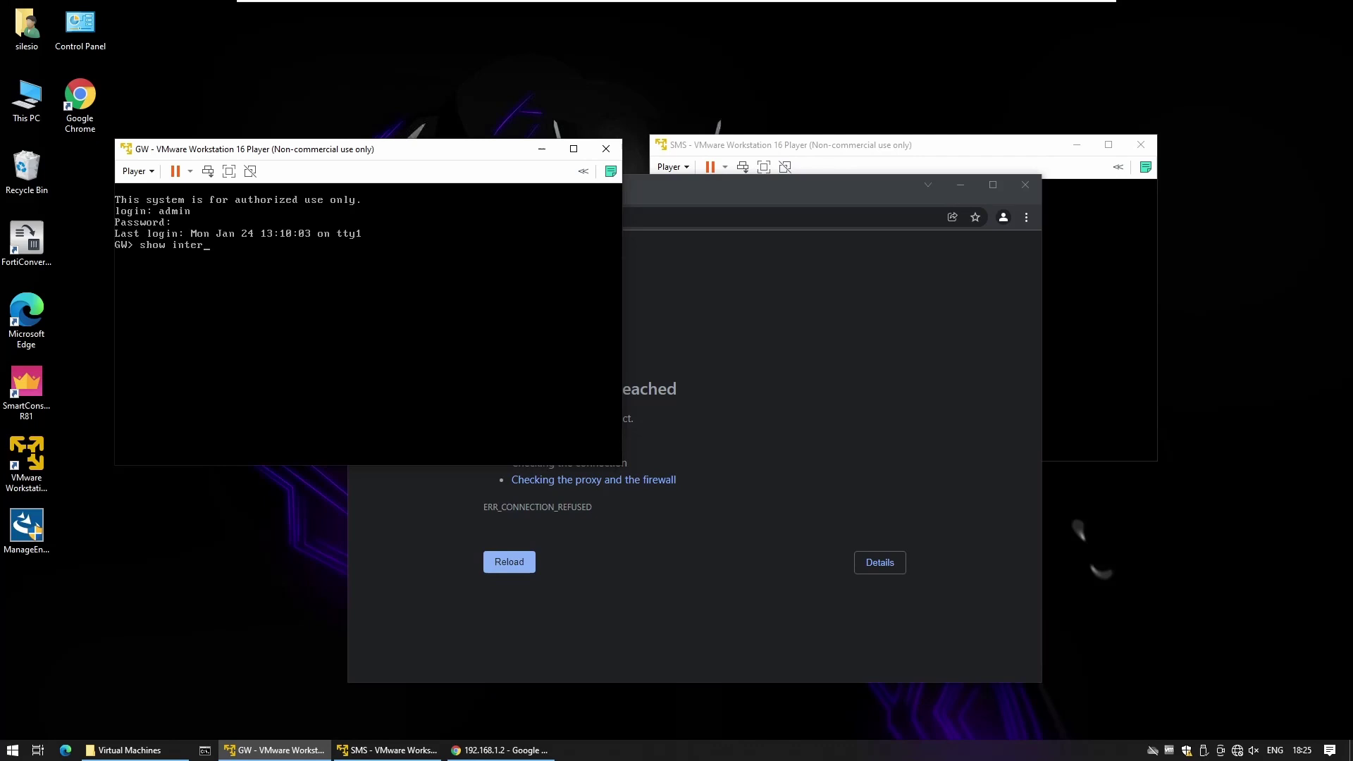
pyautogui.write('face eth')
pyautogui.write('0')
pyautogui.press('Return')
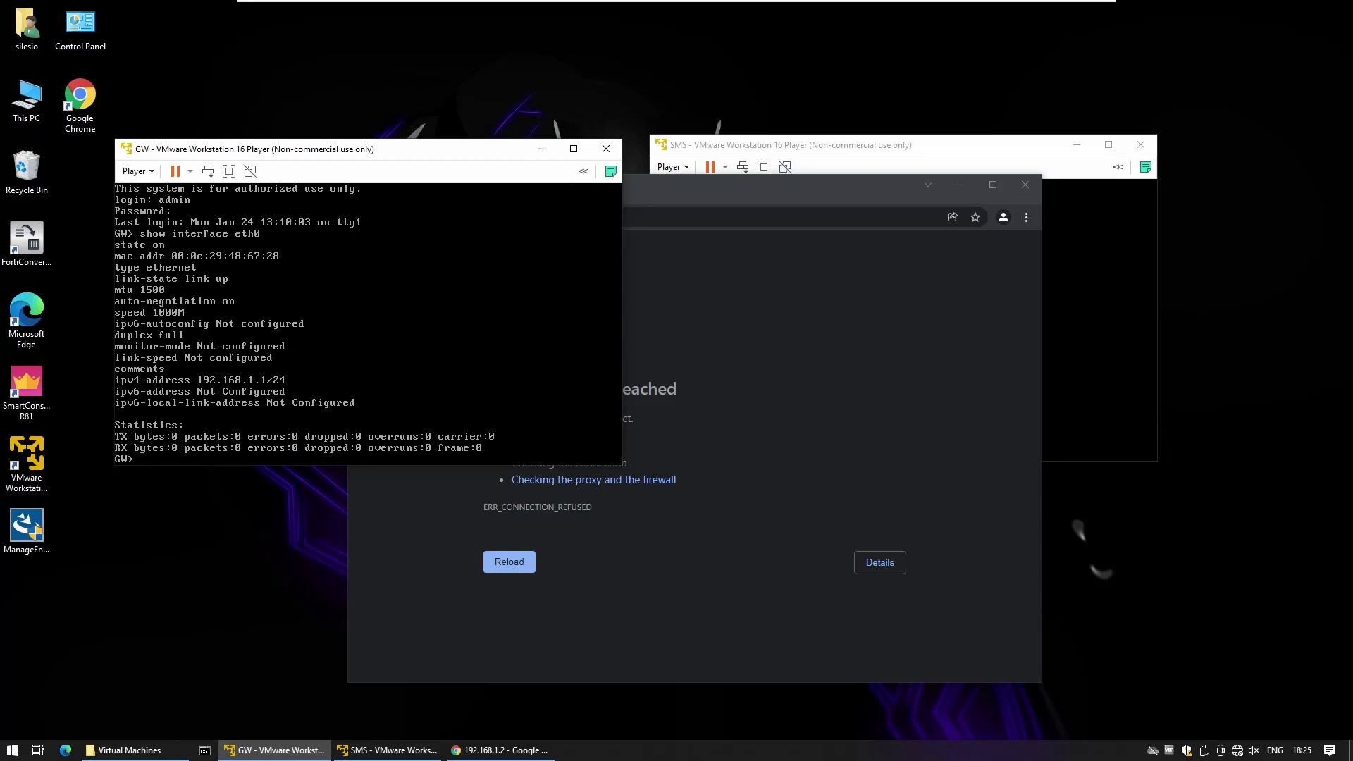
pyautogui.click(855, 277)
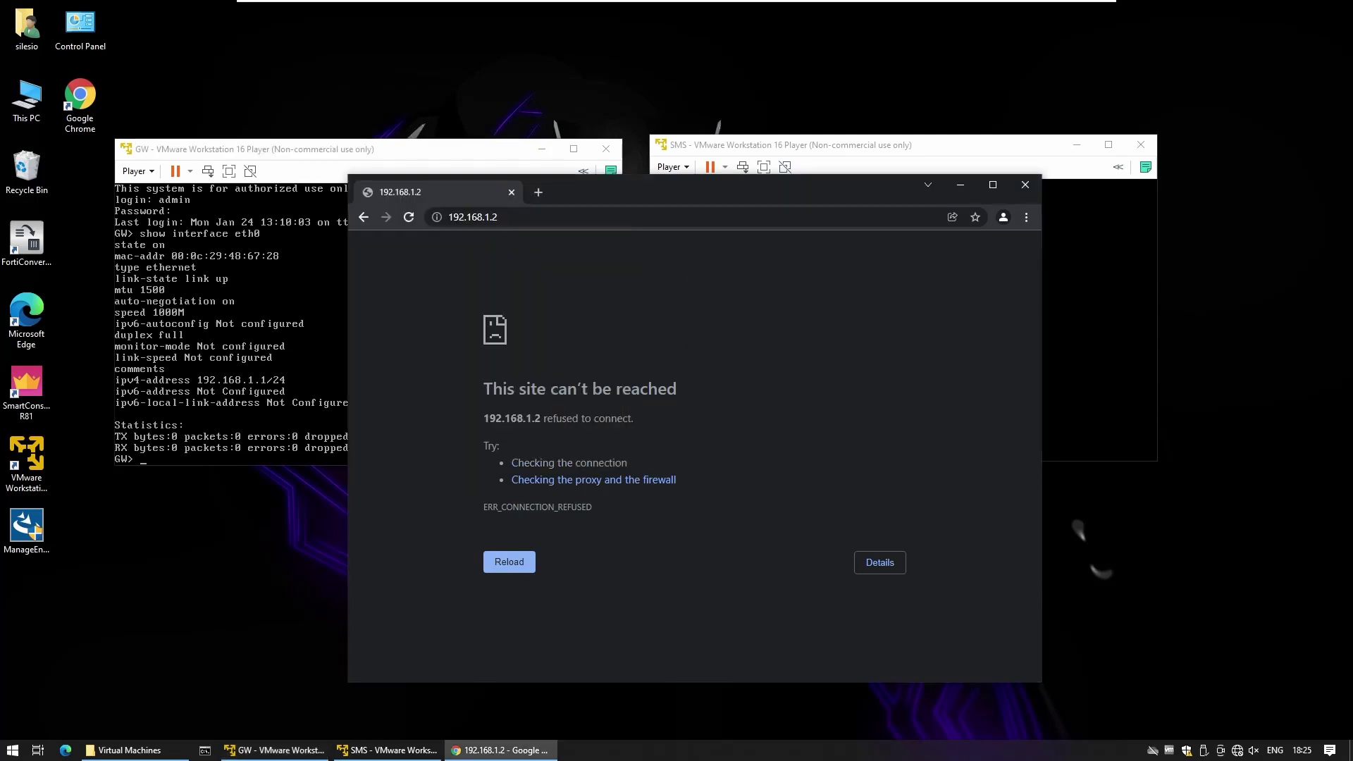
pyautogui.hotkey('ctrl', 'l')
pyautogui.press('End')
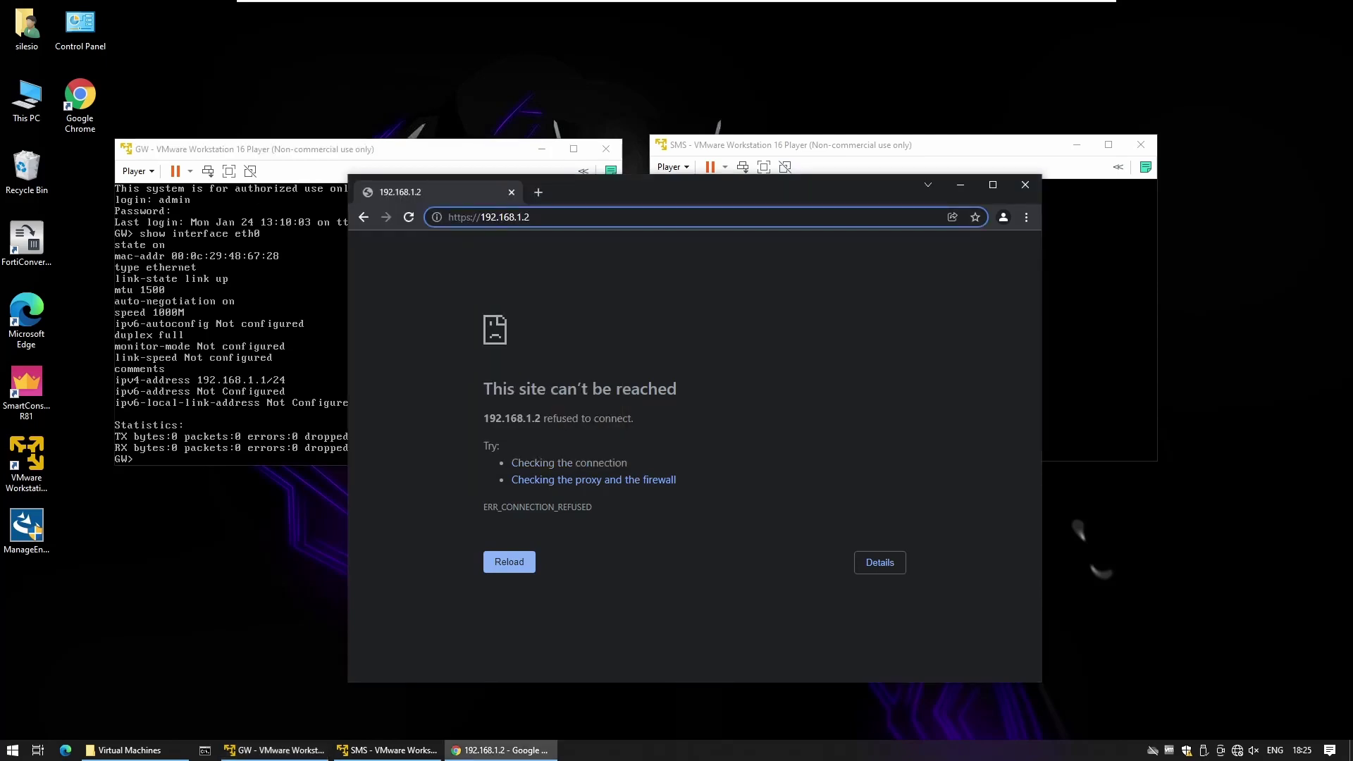
pyautogui.press('BackSpace')
pyautogui.write('1')
pyautogui.press('Return')
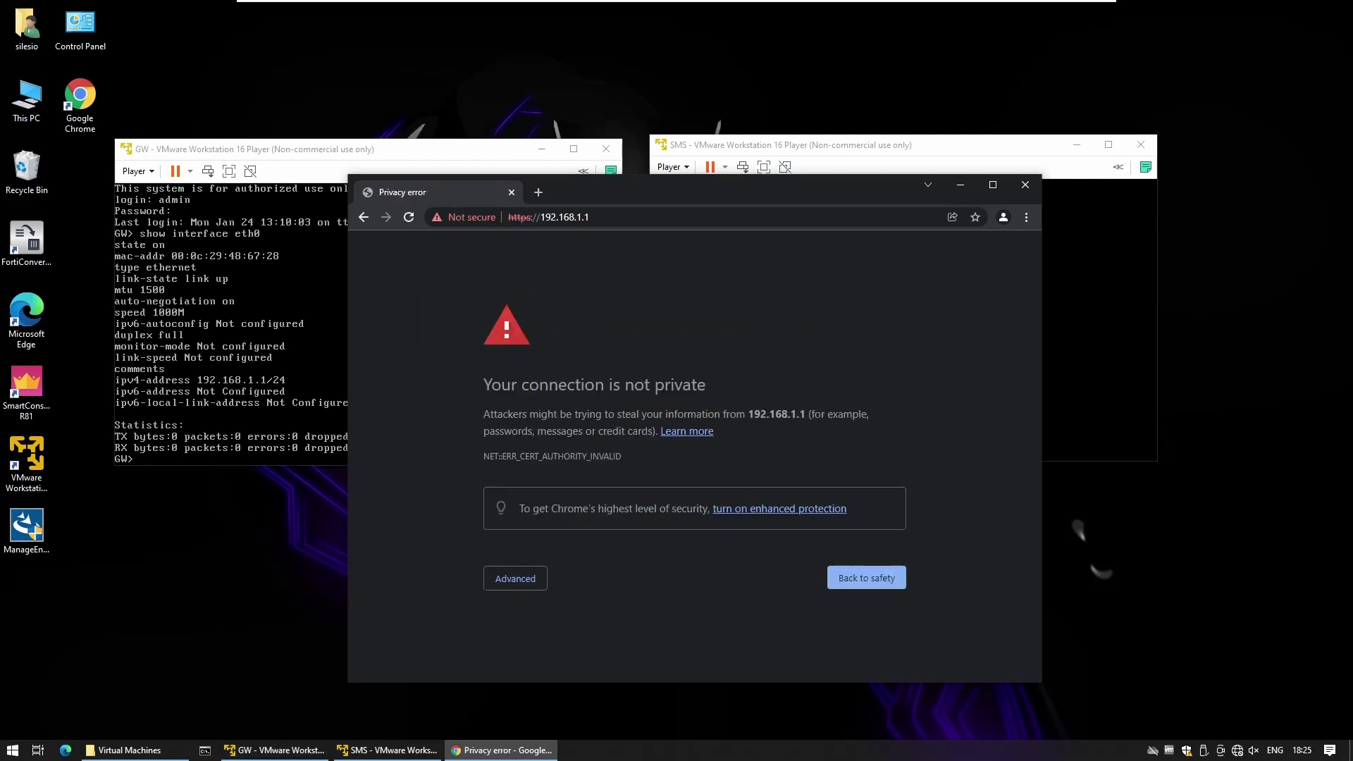
# - Proceed past the certificate warning and log into Gaia Portal as admin
pyautogui.click(518, 578)
pyautogui.scroll(-1, 522, 580)
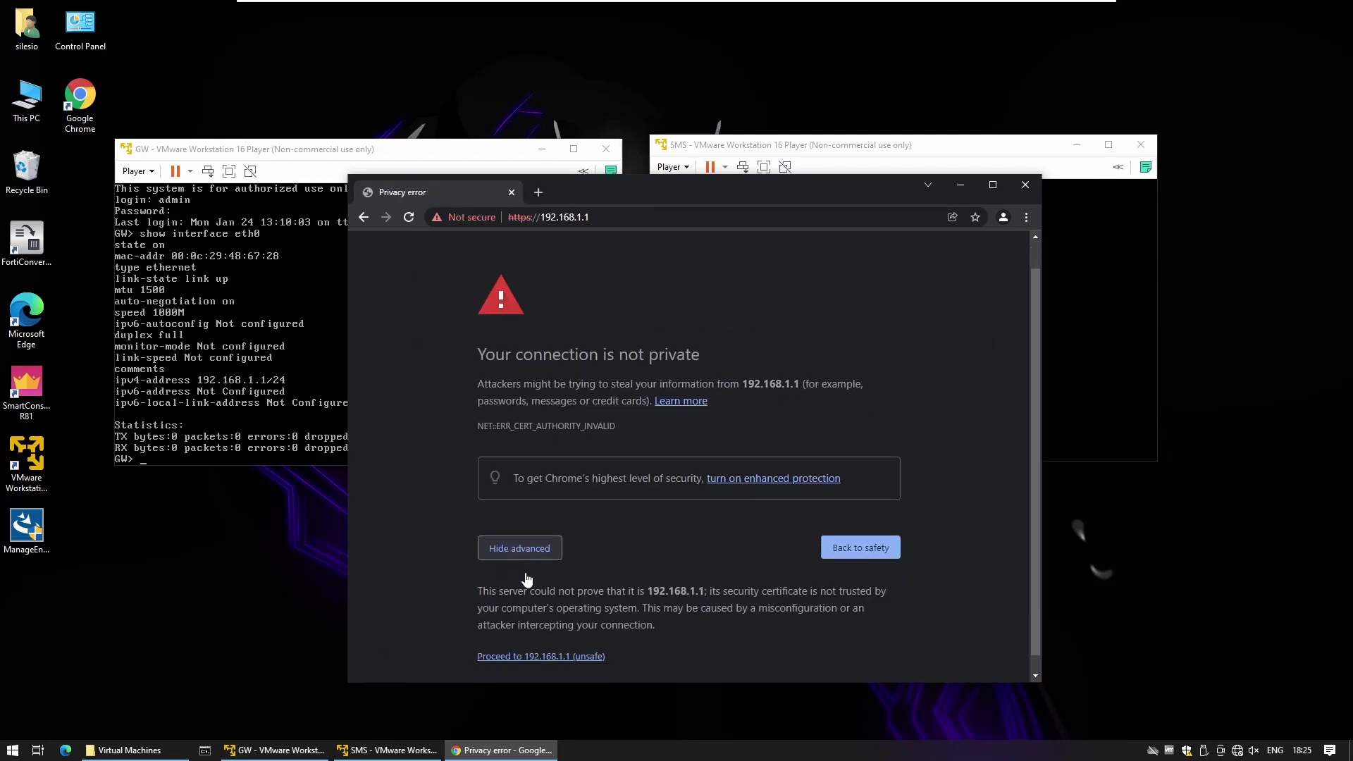
pyautogui.click(562, 638)
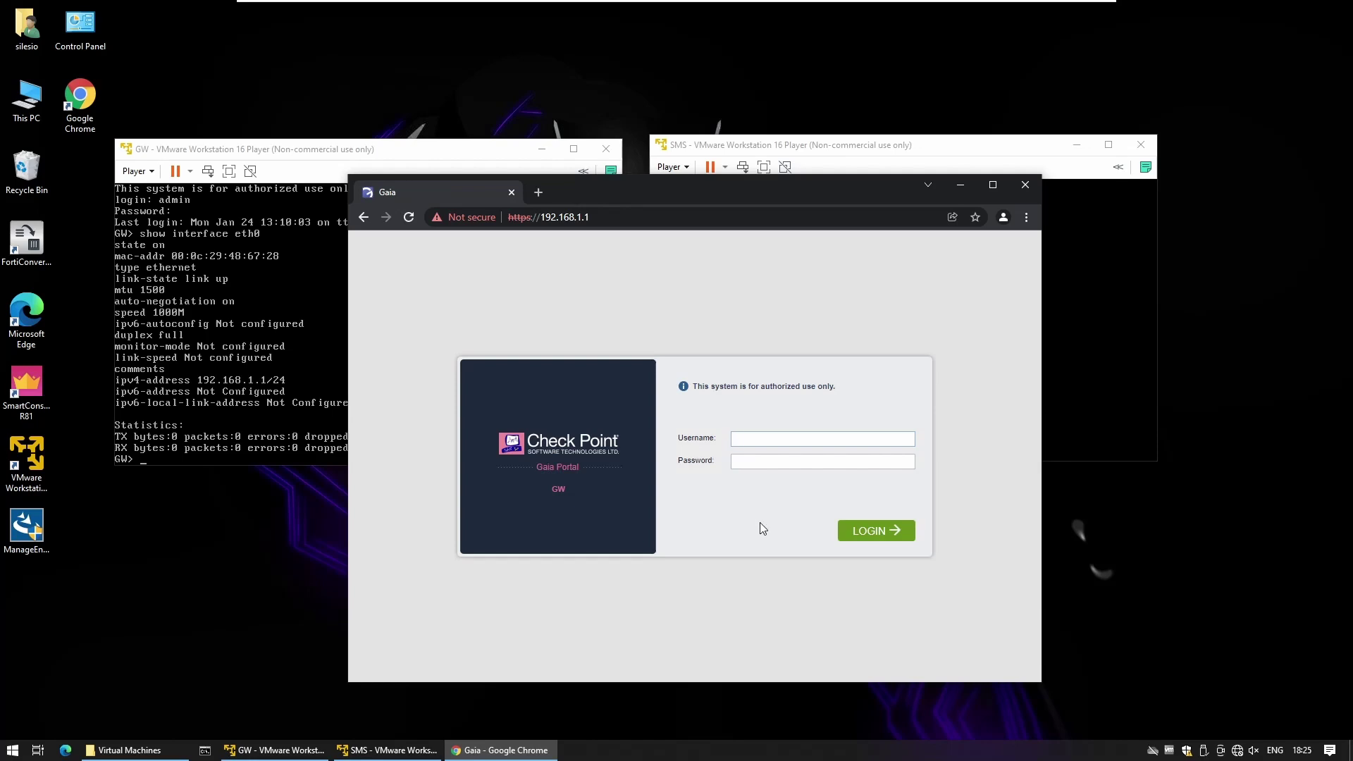
pyautogui.write('adm••••')
pyautogui.write('•••••')
pyautogui.press('Return')
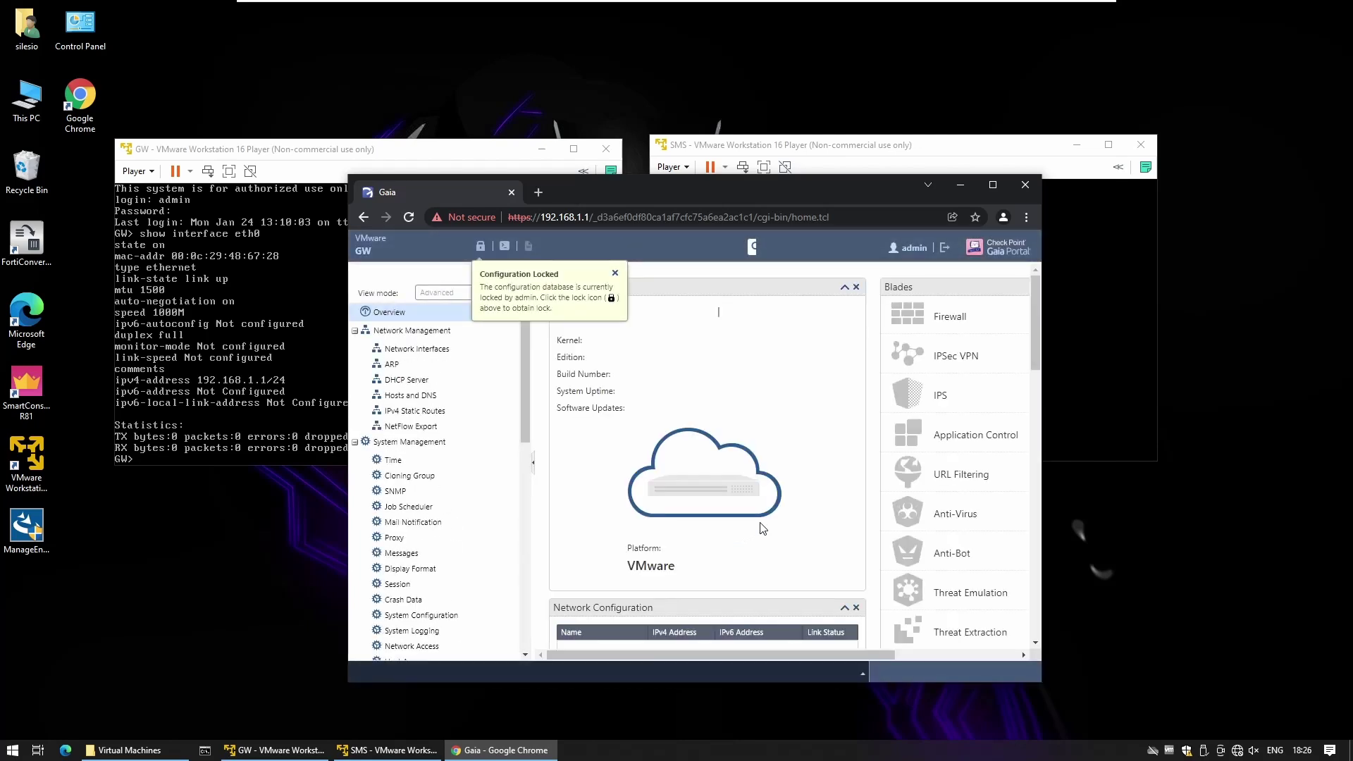
# - Dismiss the Configuration Locked and search tips and move Chrome left to view the R80.40 Overview
pyautogui.click(615, 275)
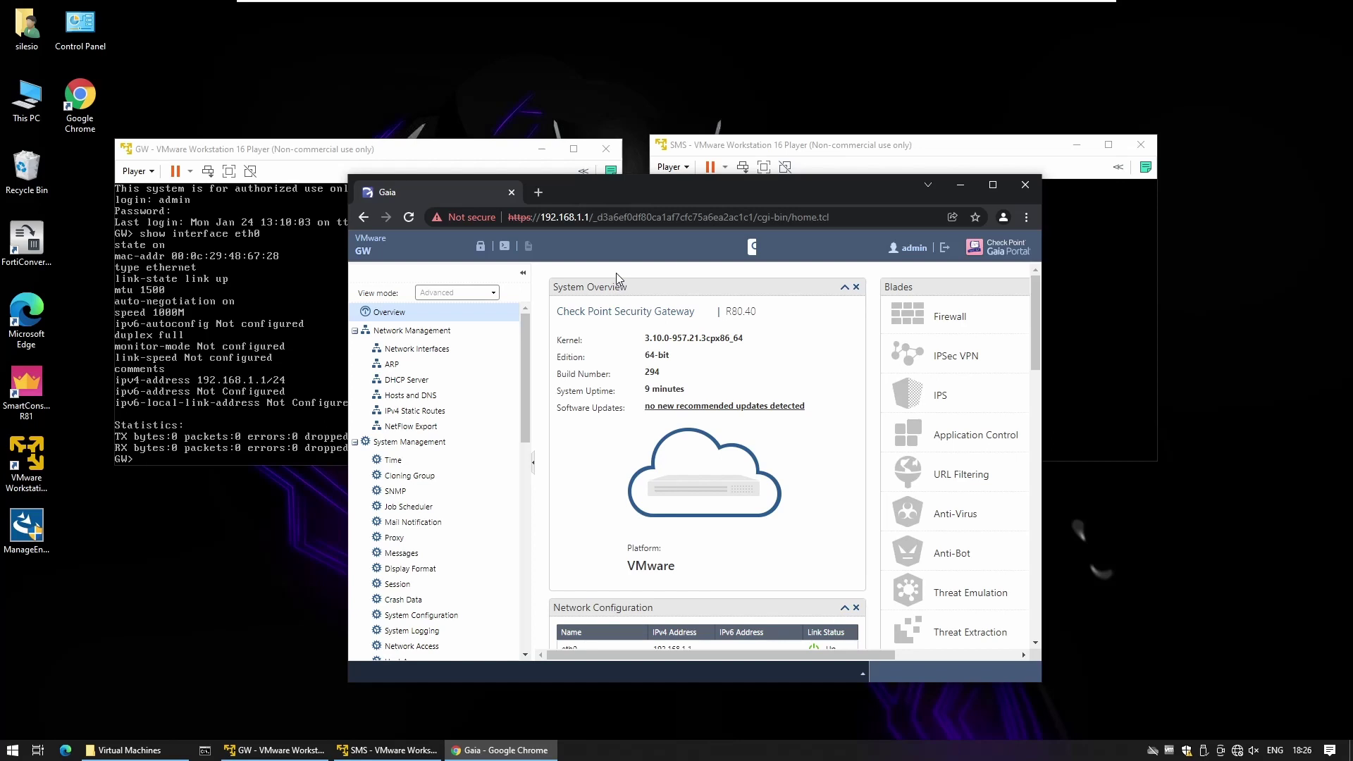
pyautogui.scroll(-1, 598, 362)
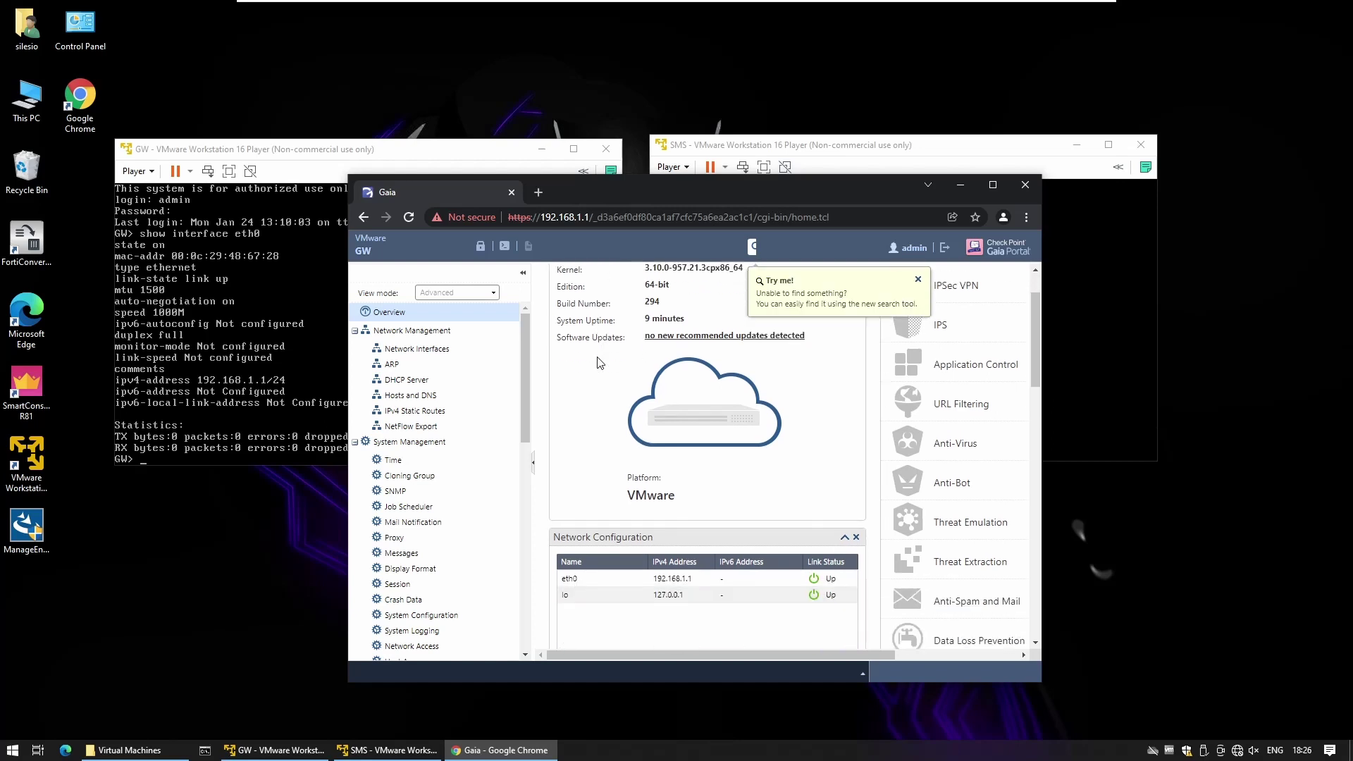
pyautogui.scroll(-1, 597, 362)
pyautogui.scroll(-2, 600, 362)
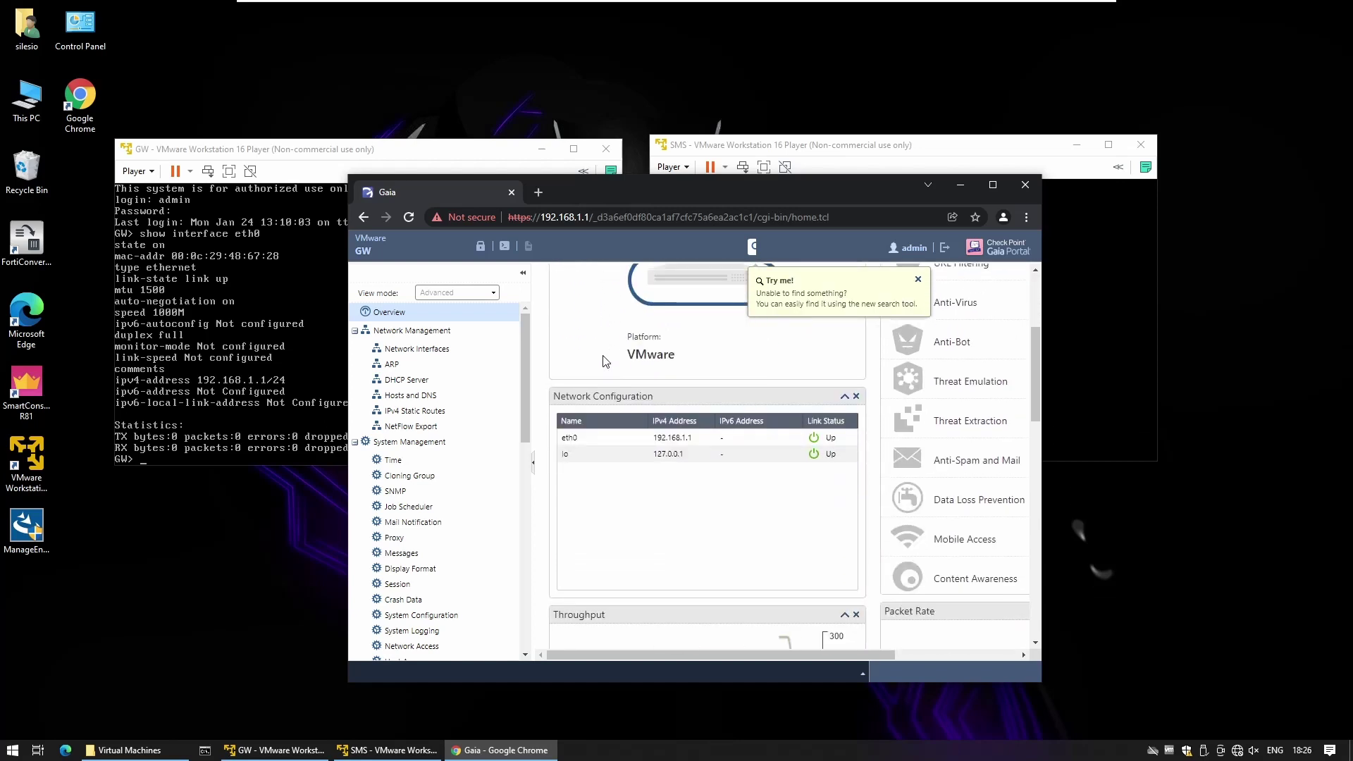
pyautogui.scroll(4, 603, 363)
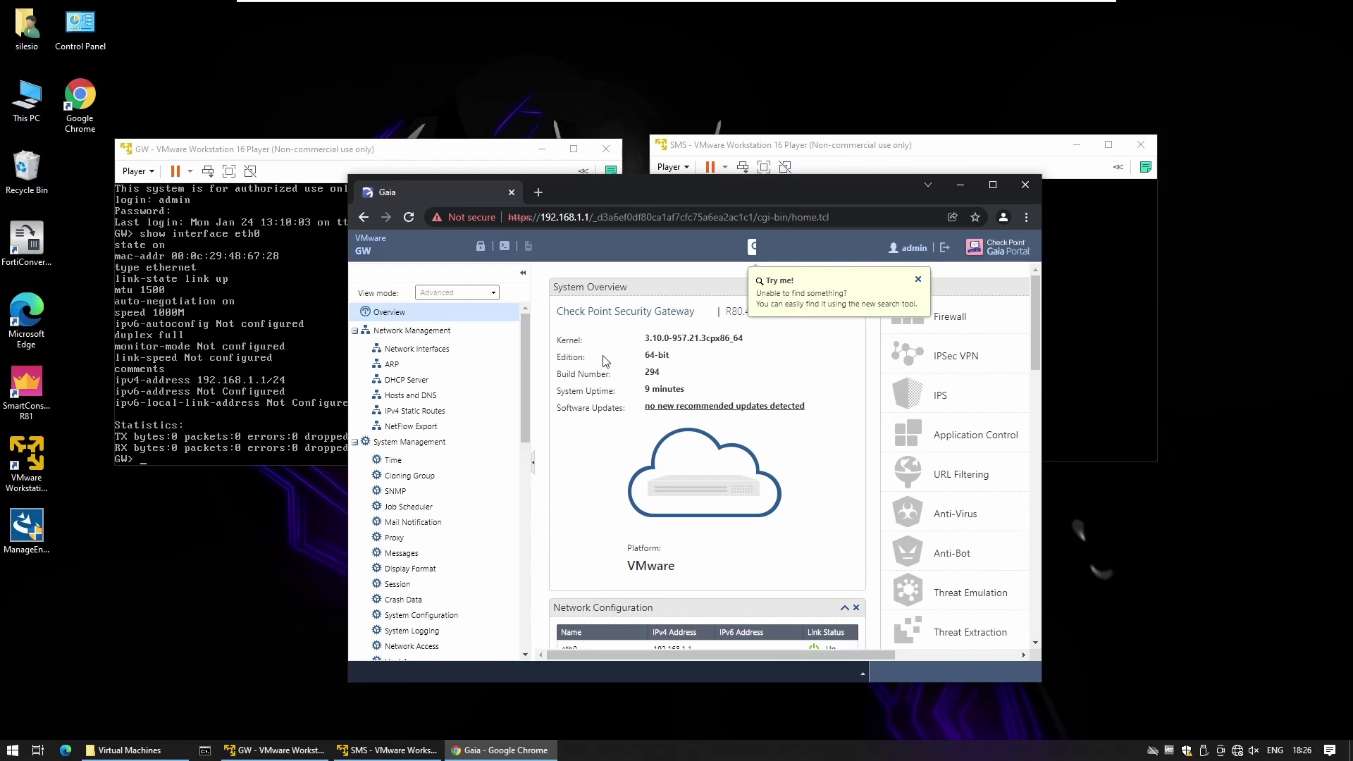
pyautogui.click(919, 279)
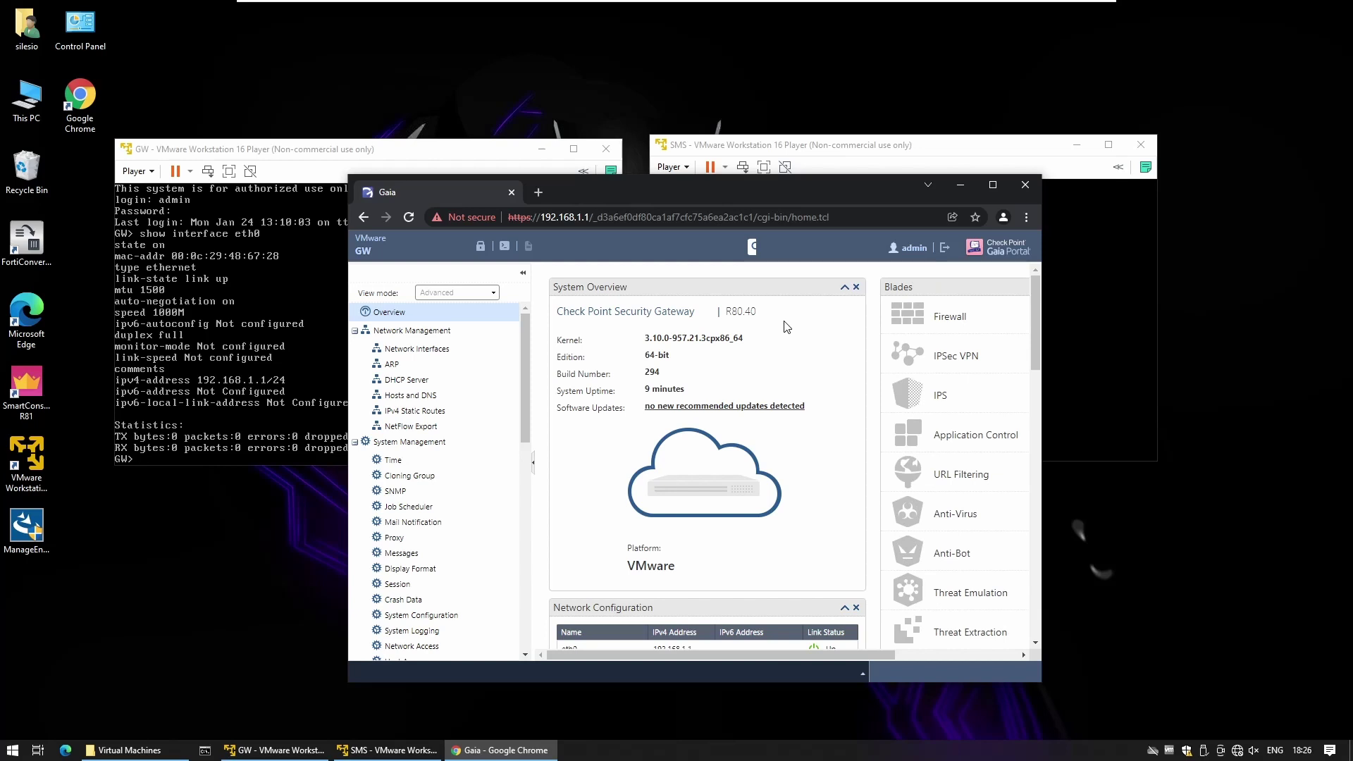
pyautogui.moveTo(884, 185); pyautogui.dragTo(729, 179)
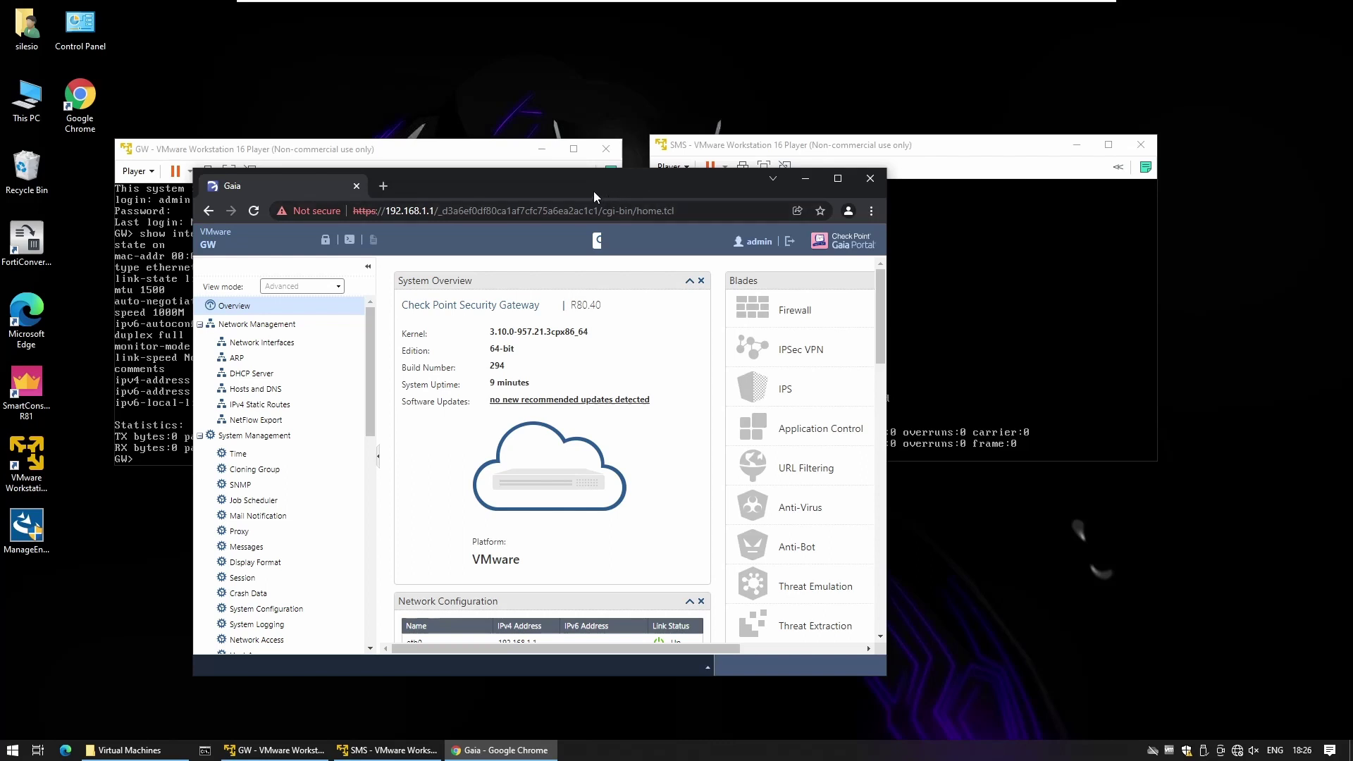
pyautogui.click(876, 146)
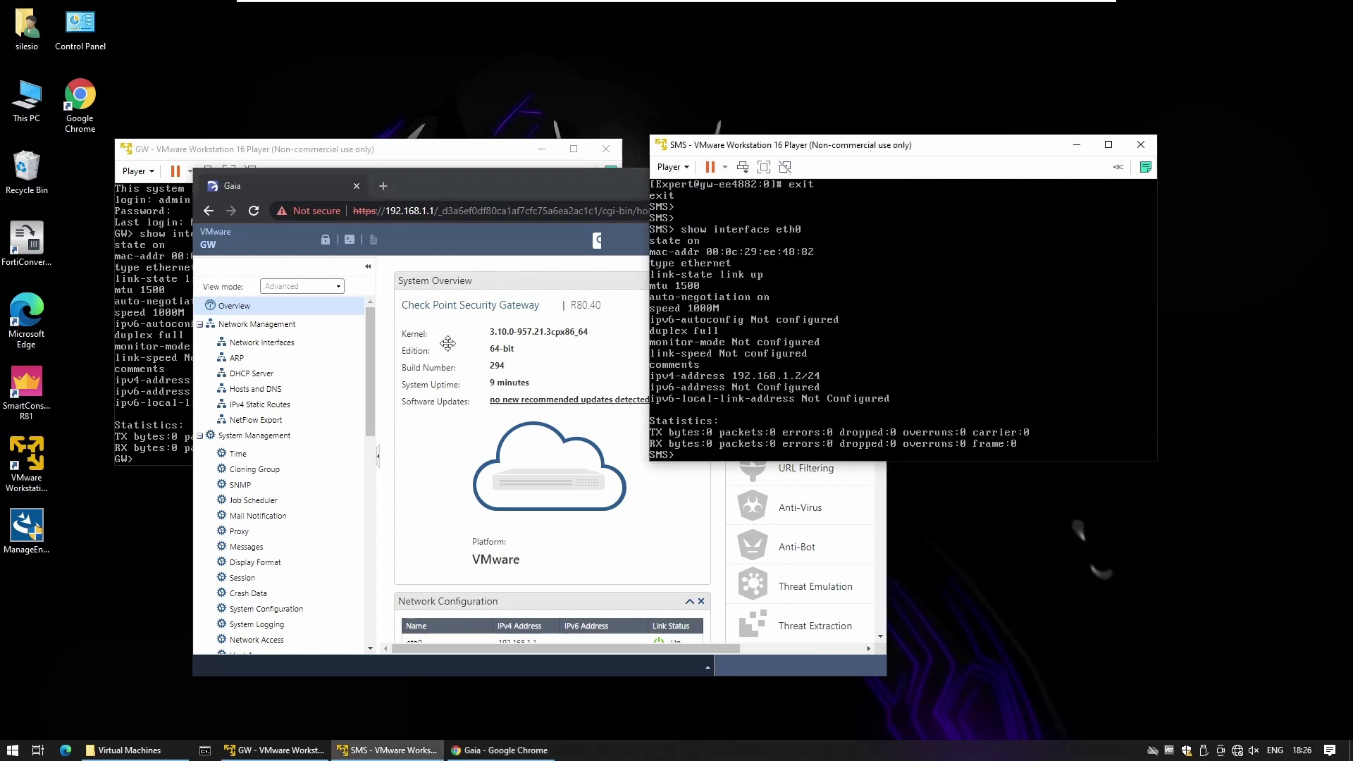
pyautogui.click(447, 753)
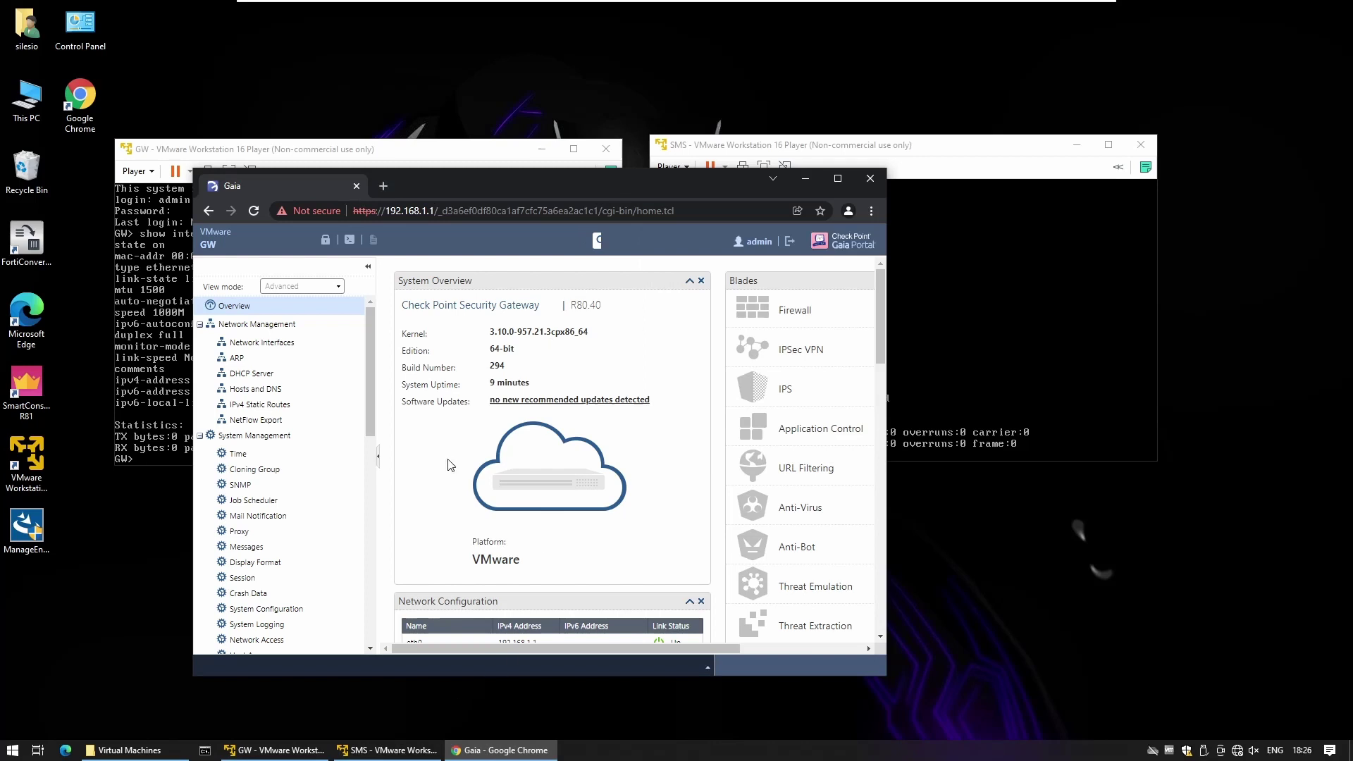
pyautogui.click(788, 215)
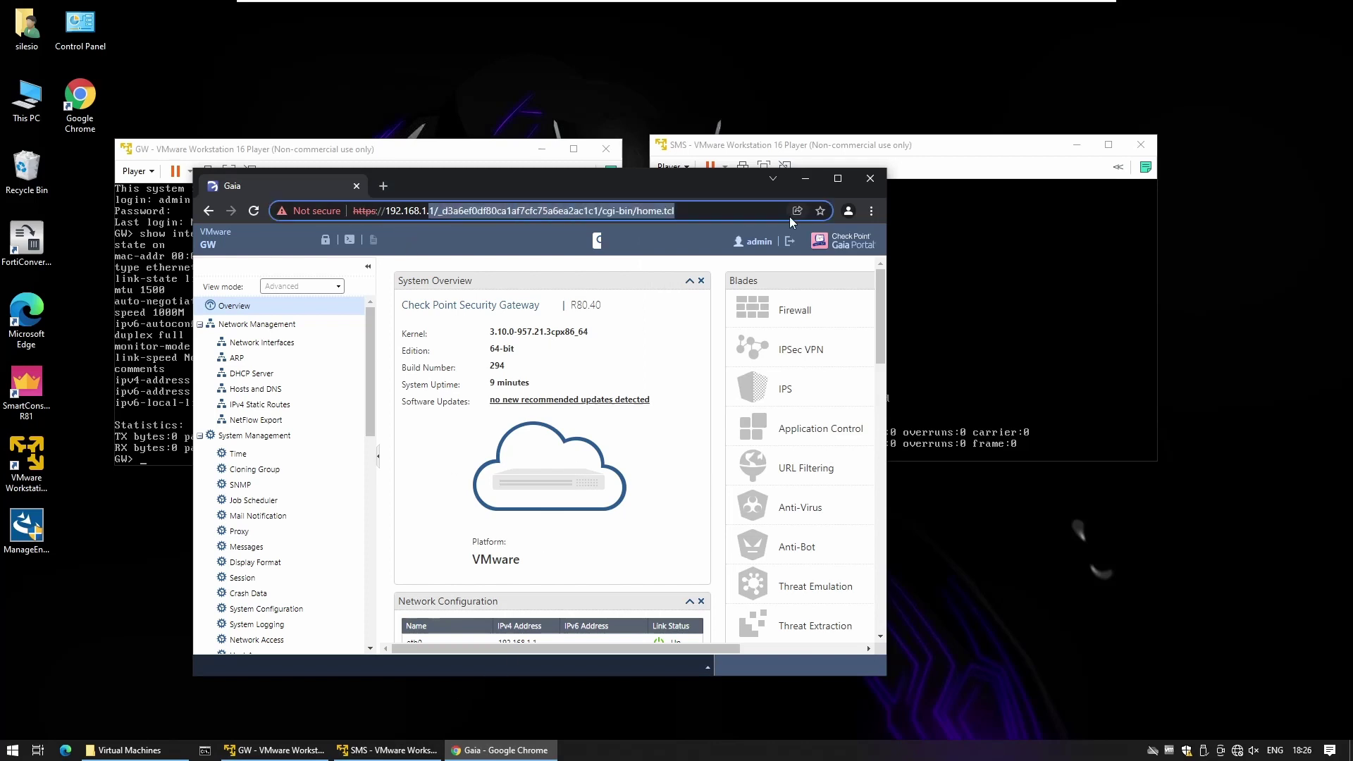
pyautogui.write('192.168.1.2')
pyautogui.press('Return')
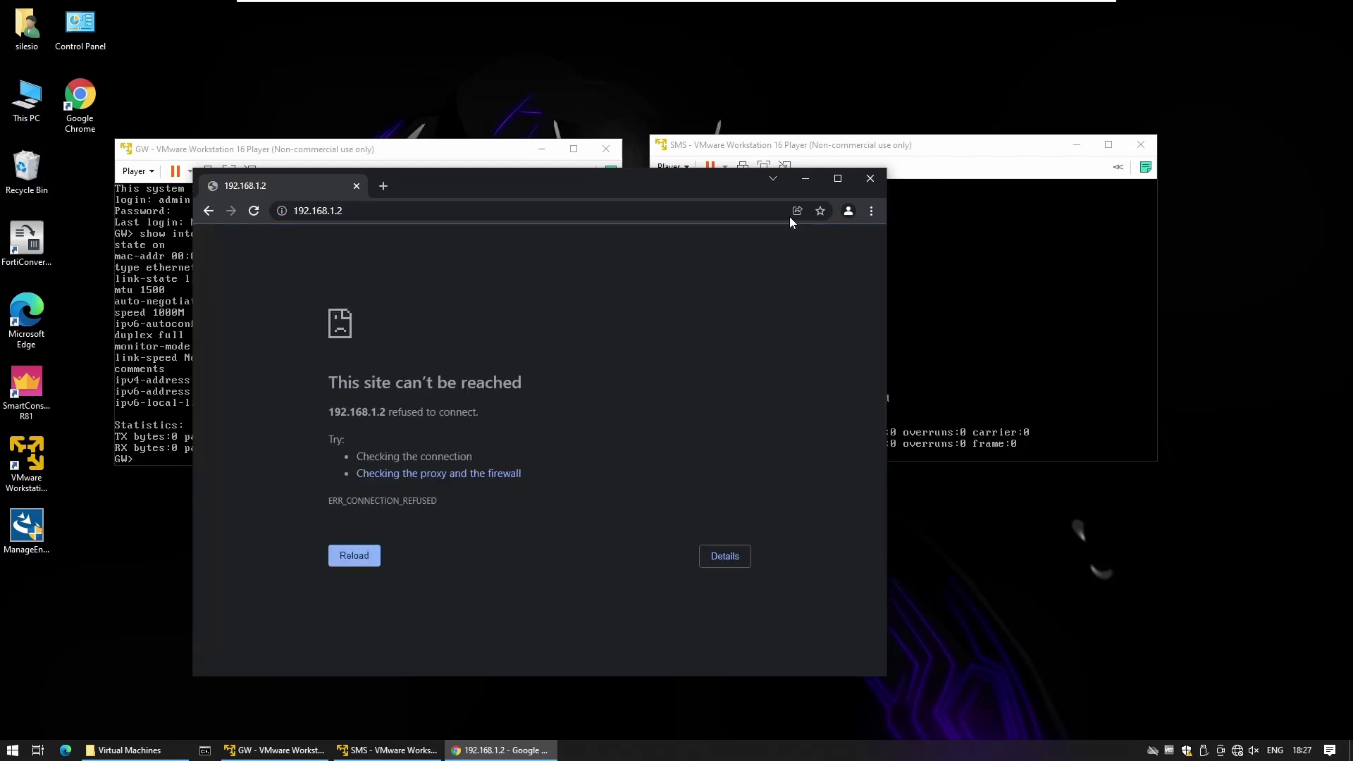
pyautogui.moveTo(346, 501); pyautogui.dragTo(505, 505)
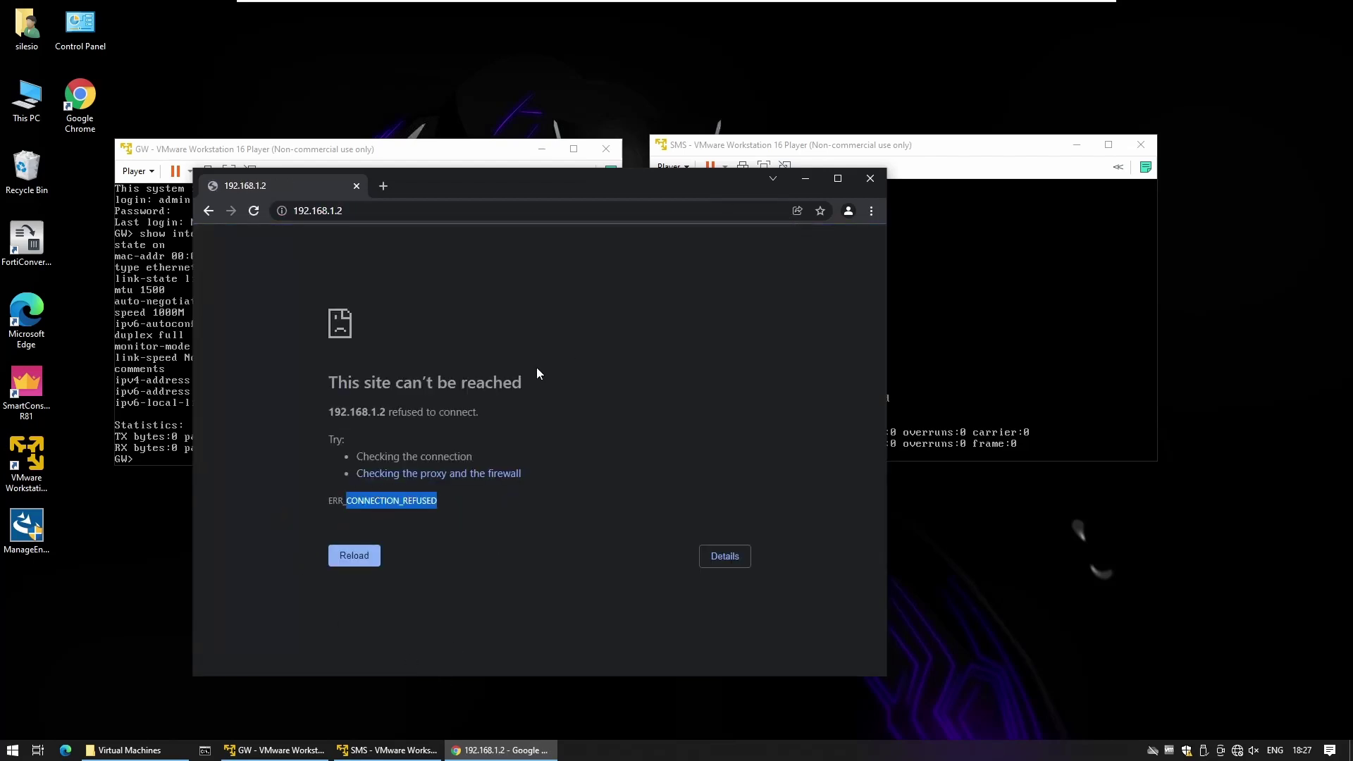
pyautogui.click(208, 214)
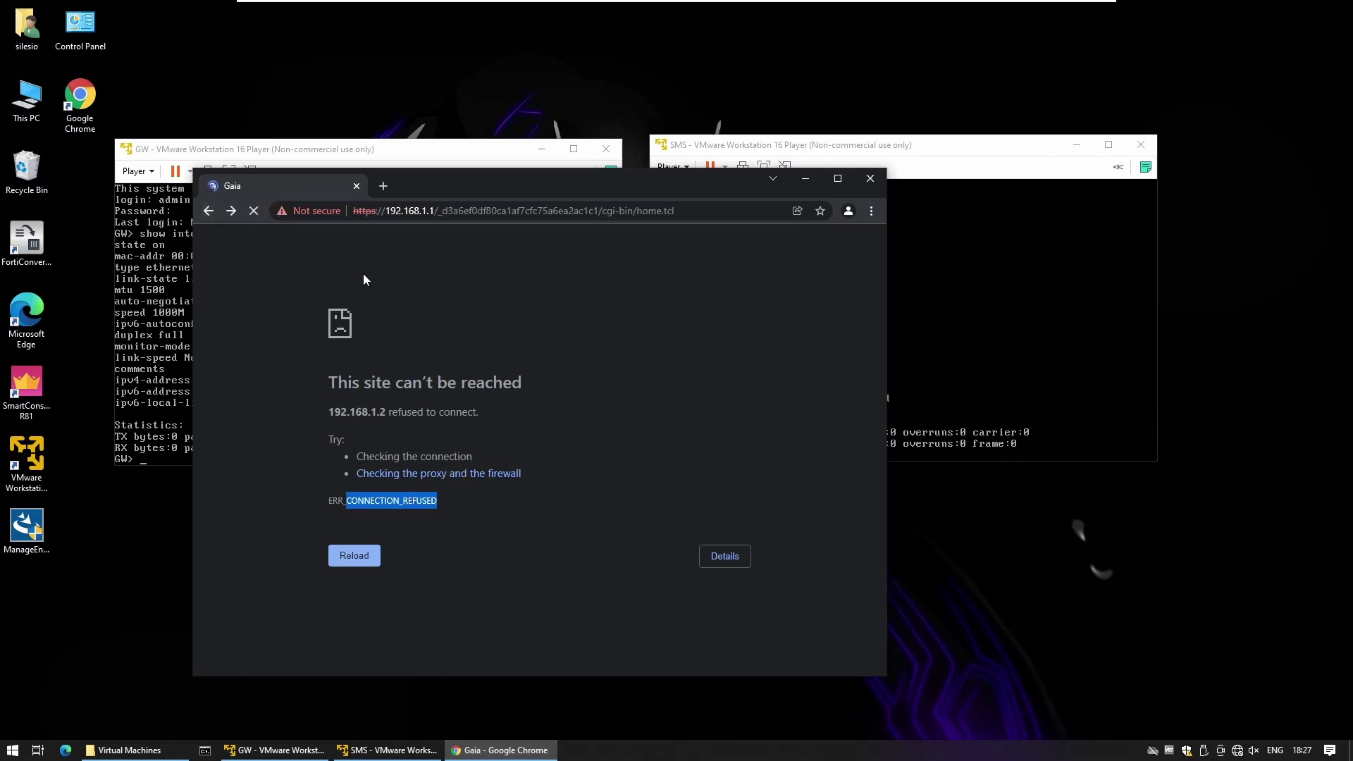